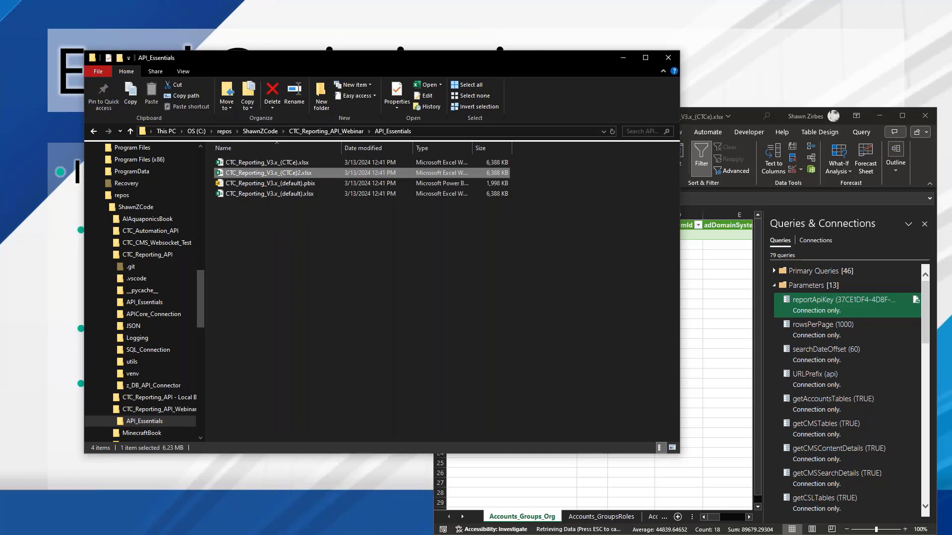
Open the workbook CTC_Reporting_V3.x_(CTCe)2.xlsx from the API_Essentials folder.
key("Return")
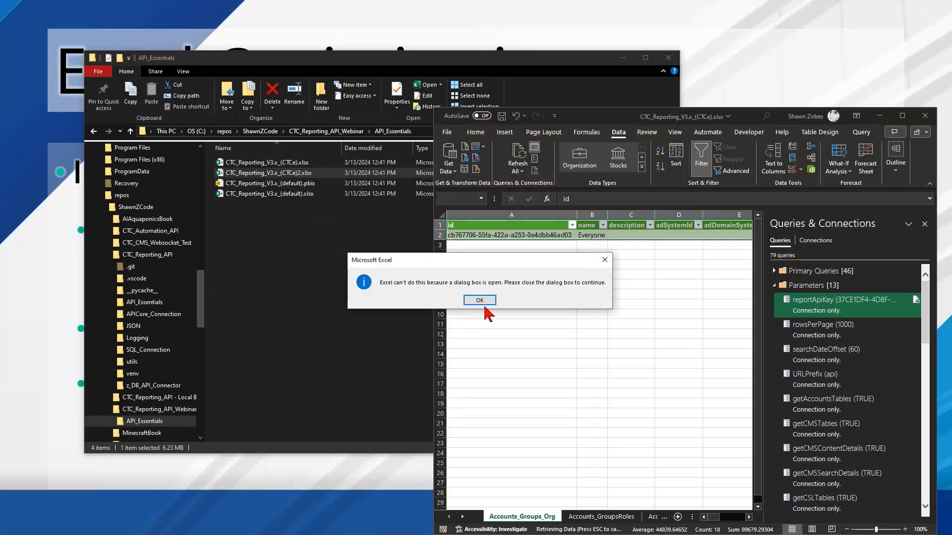
left_click(479, 301)
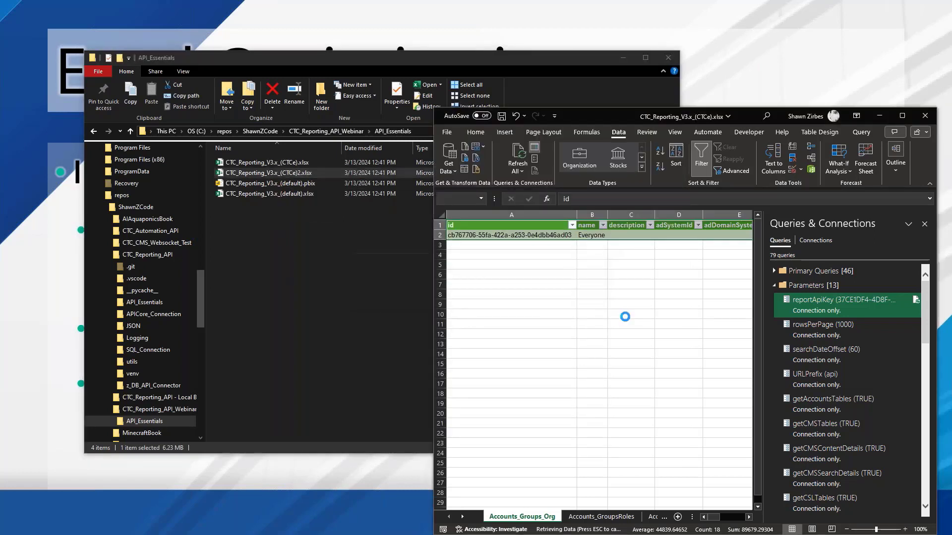
left_click_drag(551, 60, 0, 111)
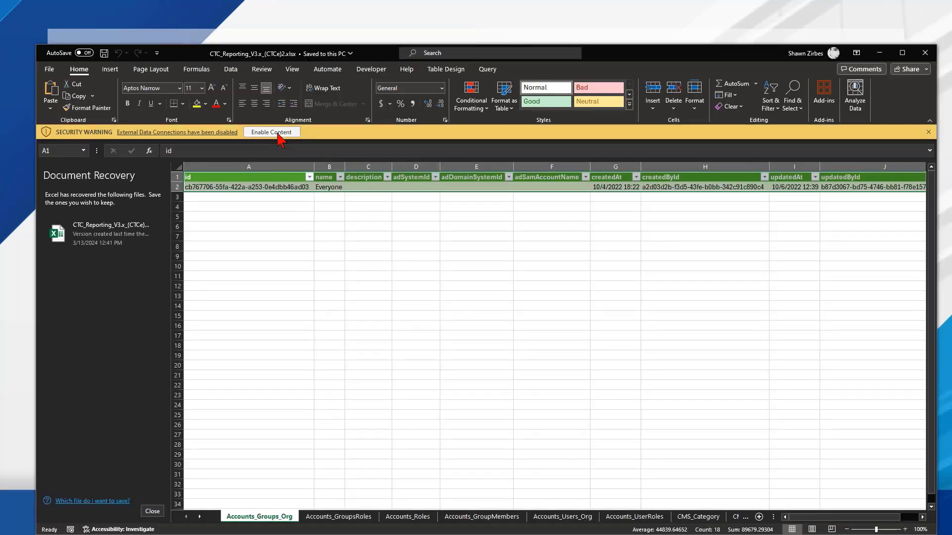
Enable the workbook's external data connections and dismiss the document recovery list.
left_click(271, 132)
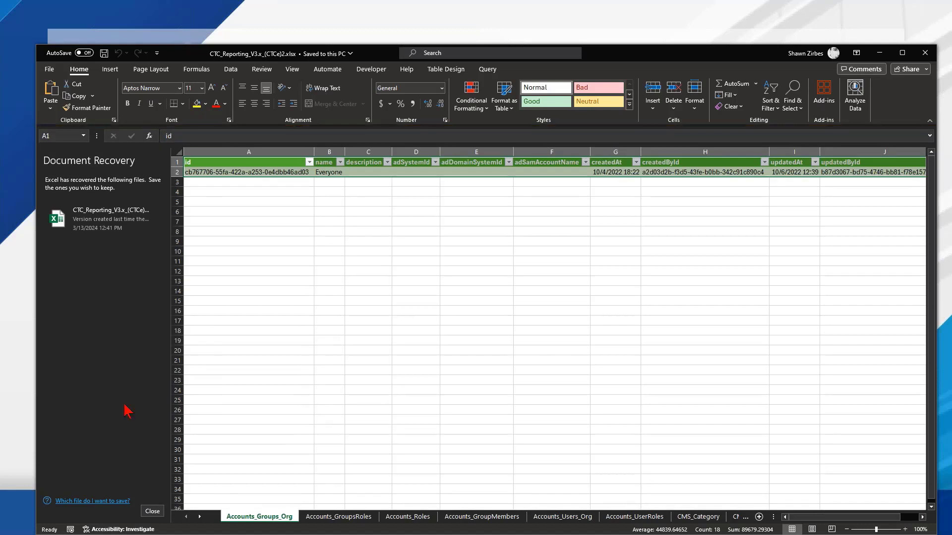
left_click(151, 511)
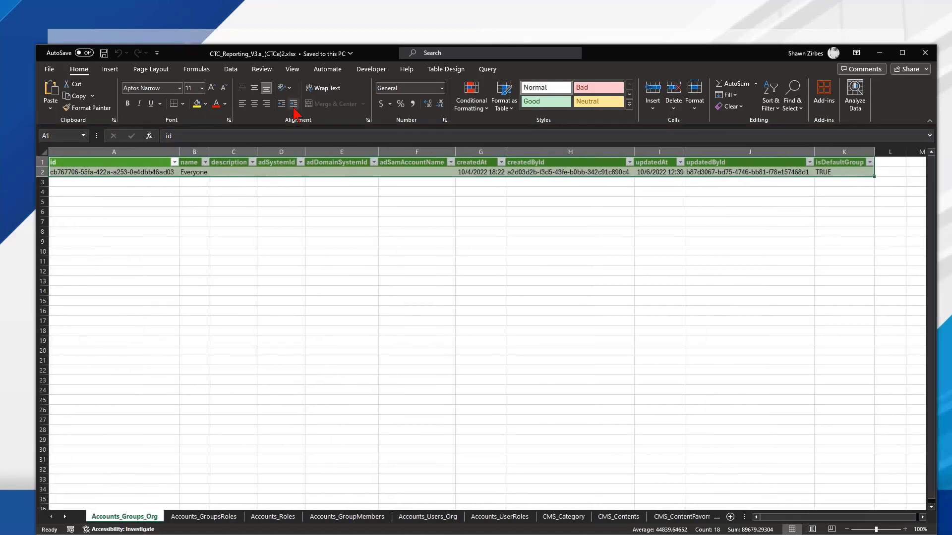
Show the workbook's queries and connections and collapse the Primary Queries group.
left_click(239, 74)
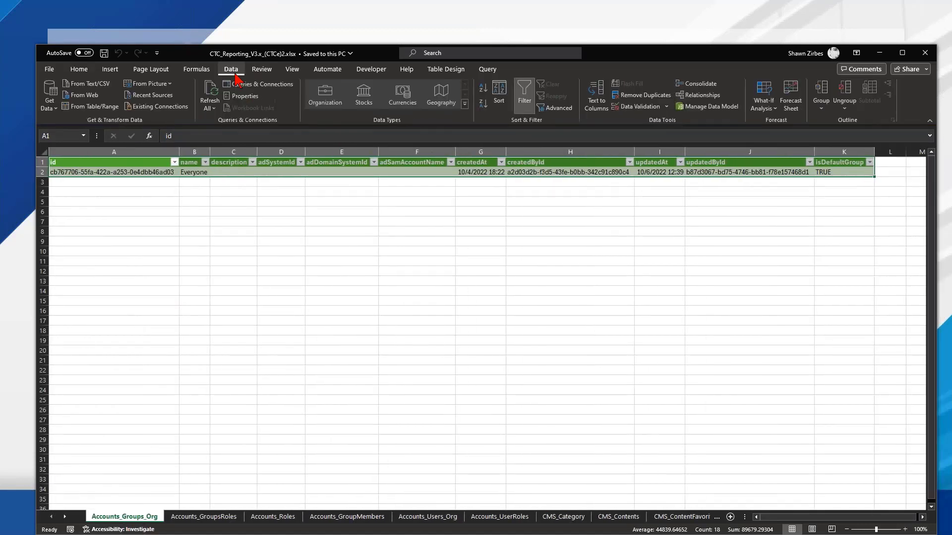
left_click(259, 84)
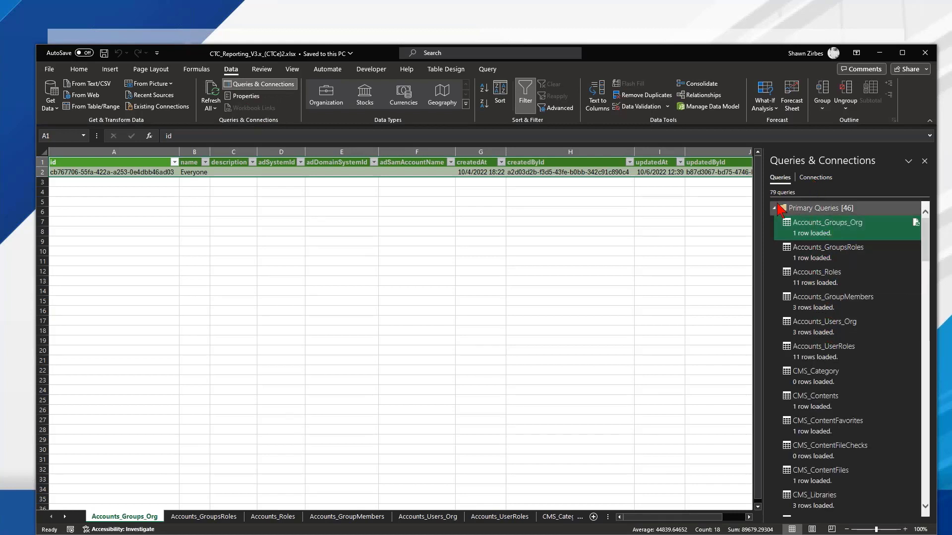
left_click(774, 208)
Replace the current value of the reportApiKey parameter with the API key from the clipboard history and load the change into the workbook.
left_click(815, 243)
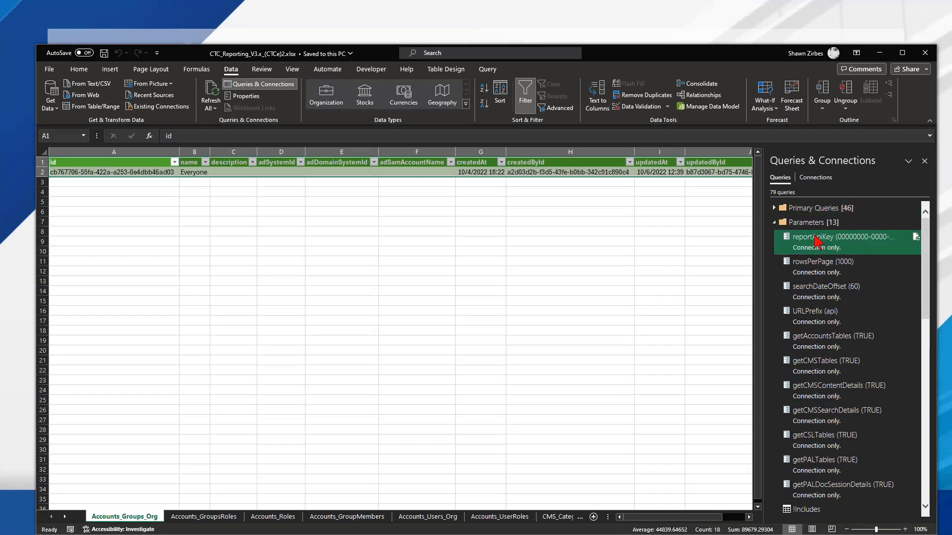
right_click(815, 242)
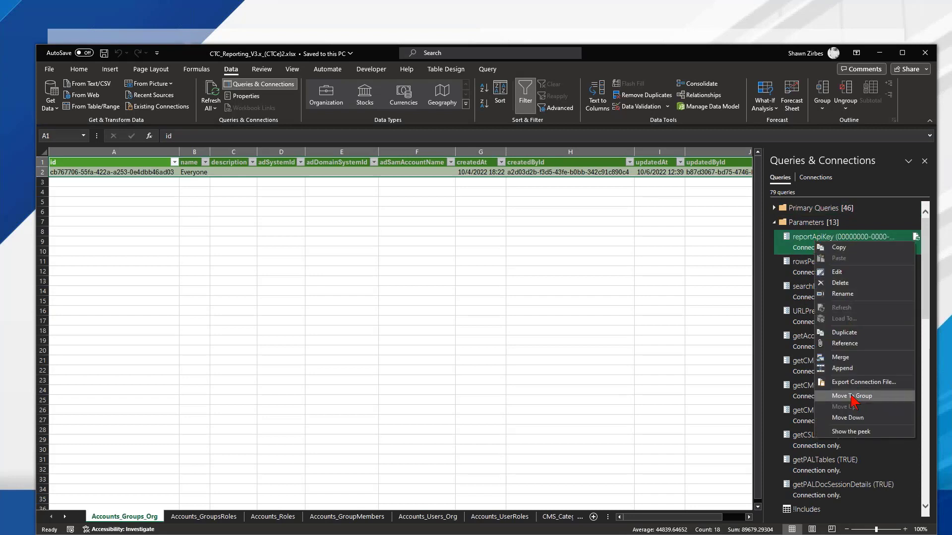
left_click(808, 247)
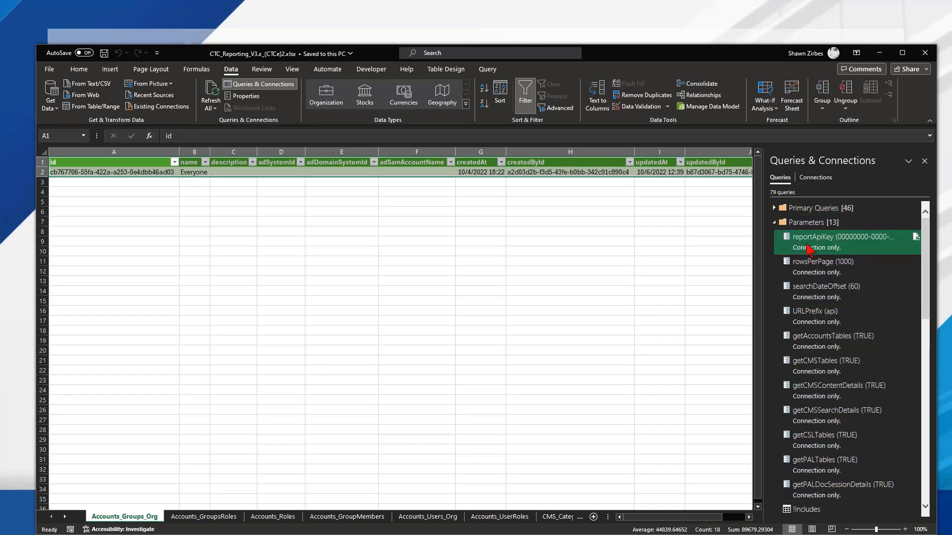
double_click(807, 246)
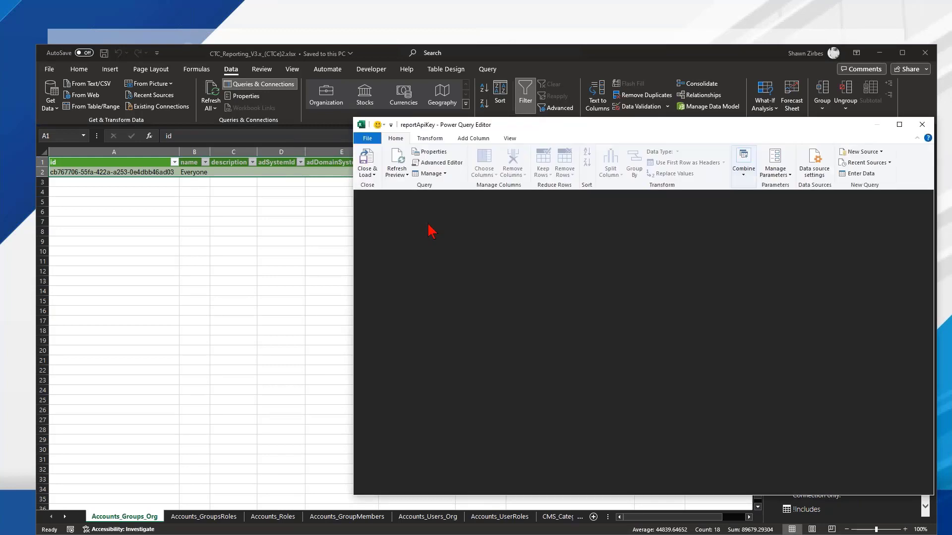
left_click(580, 217)
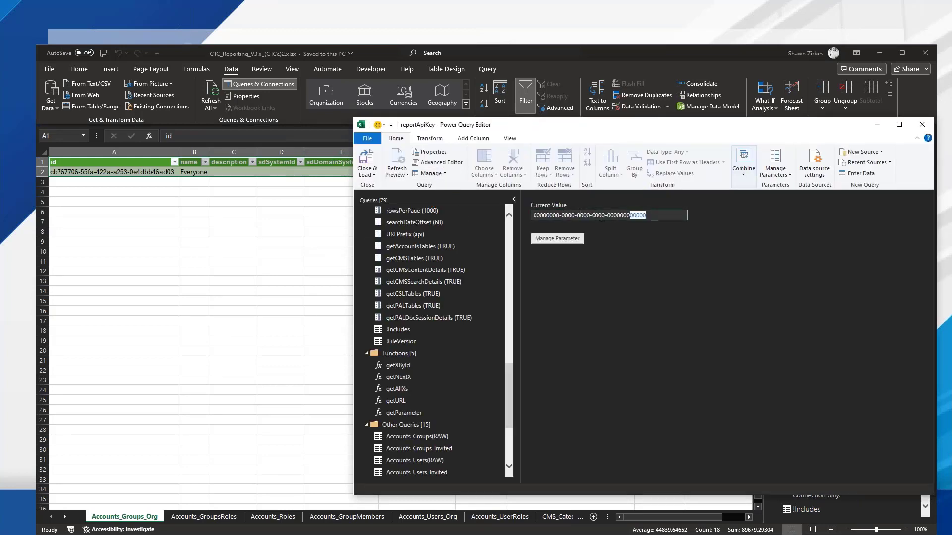
key("ctrl+a")
key("super+v")
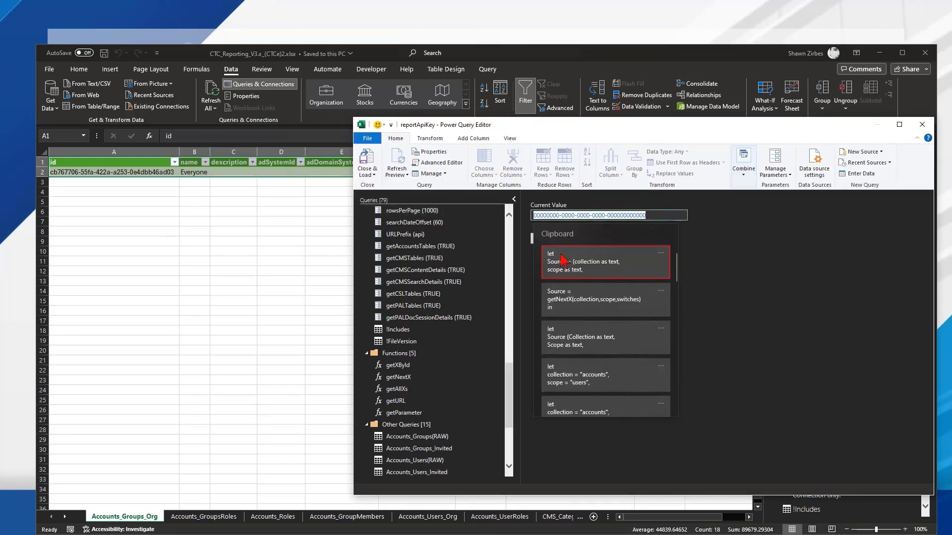
scroll(600, 362, "down", 3)
left_click(591, 390)
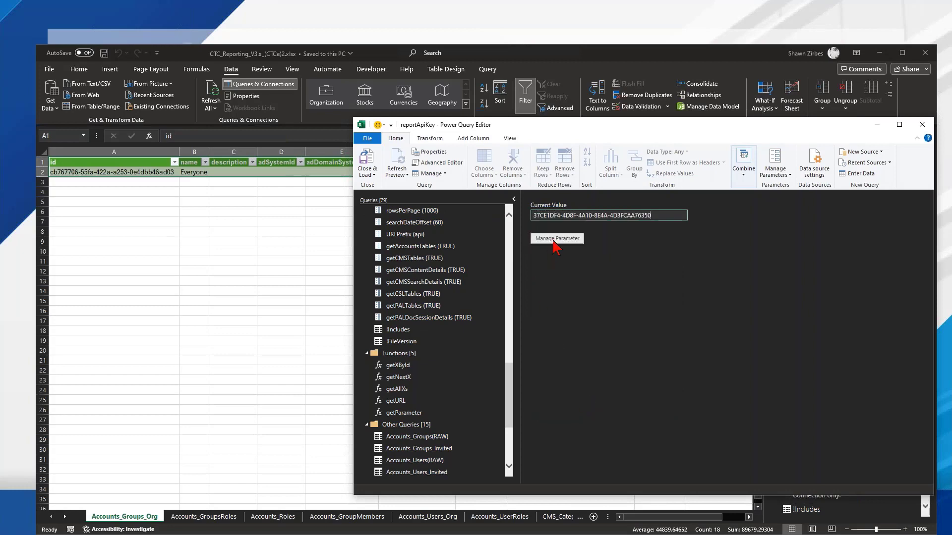
left_click(364, 164)
mouse_move(850, 244)
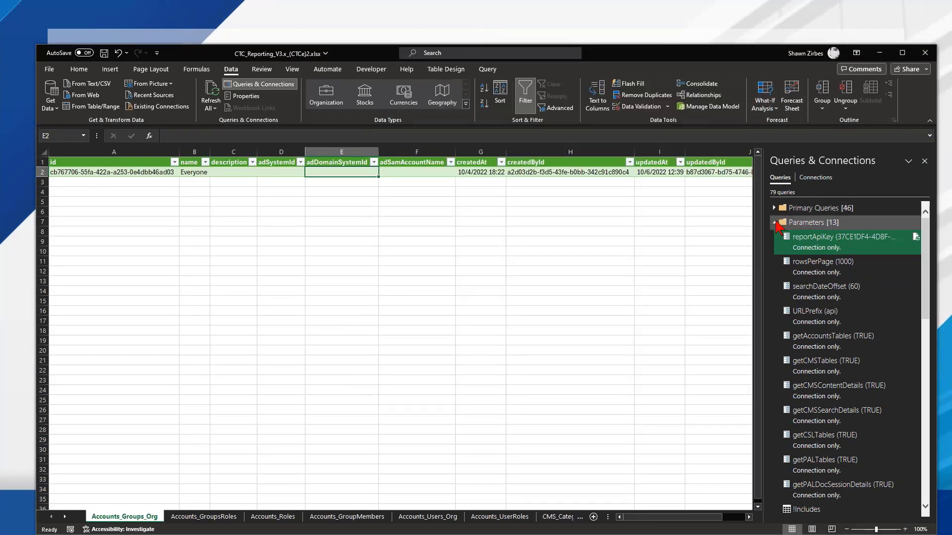
Refresh the Accounts_Users_Org query in the Primary Queries group and look through its loaded rows.
left_click(775, 223)
left_click(773, 208)
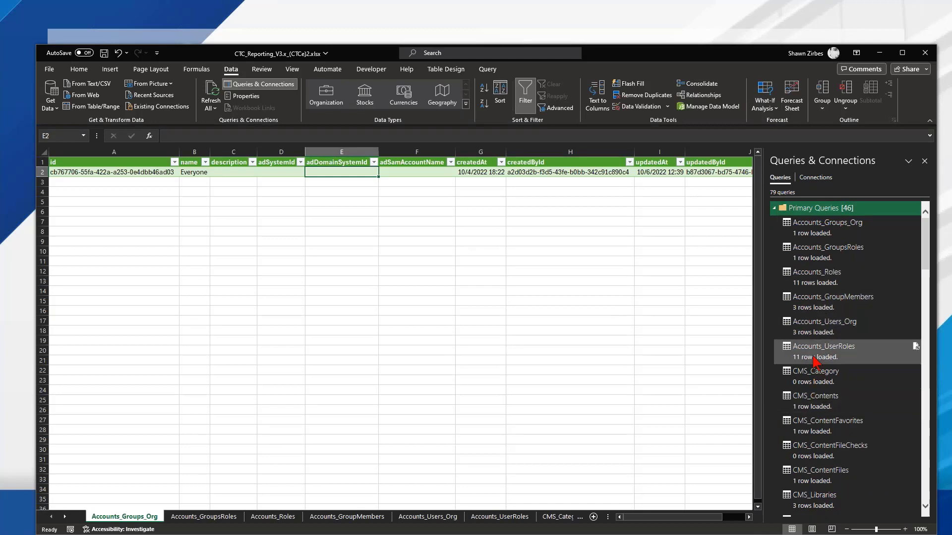
mouse_move(813, 333)
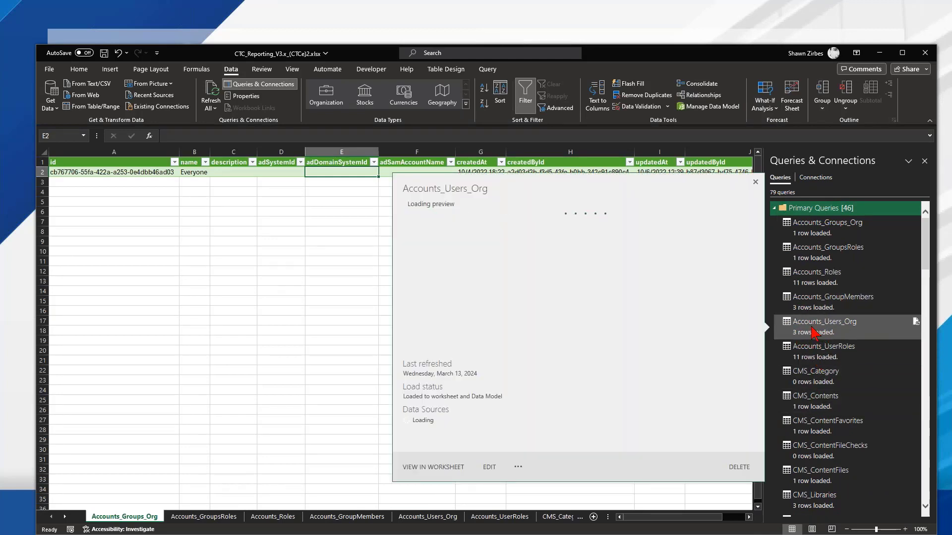
right_click(815, 333)
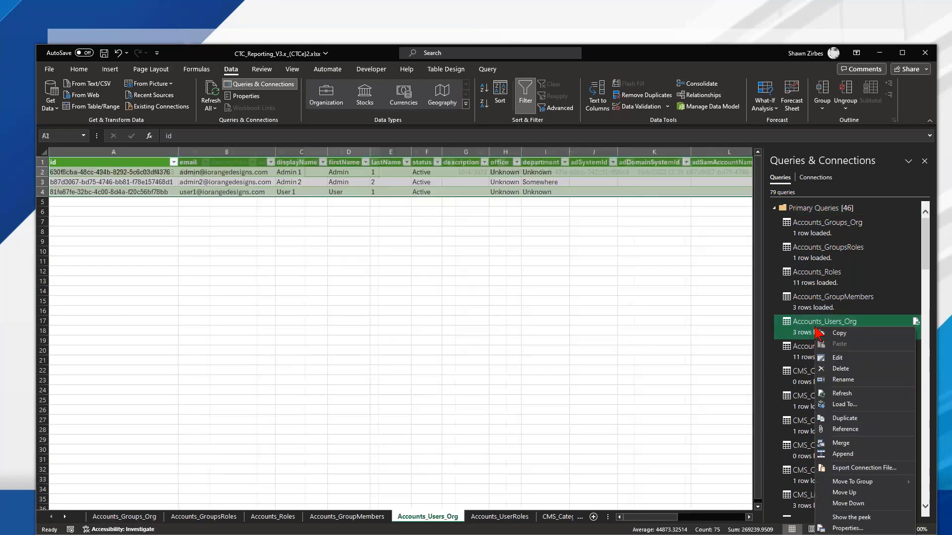
left_click(842, 394)
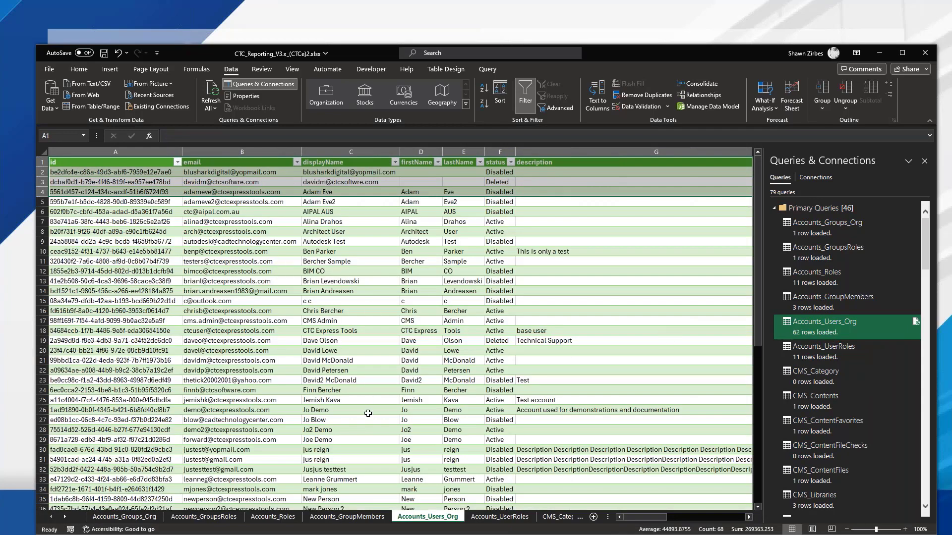
scroll(355, 450, "down", 14)
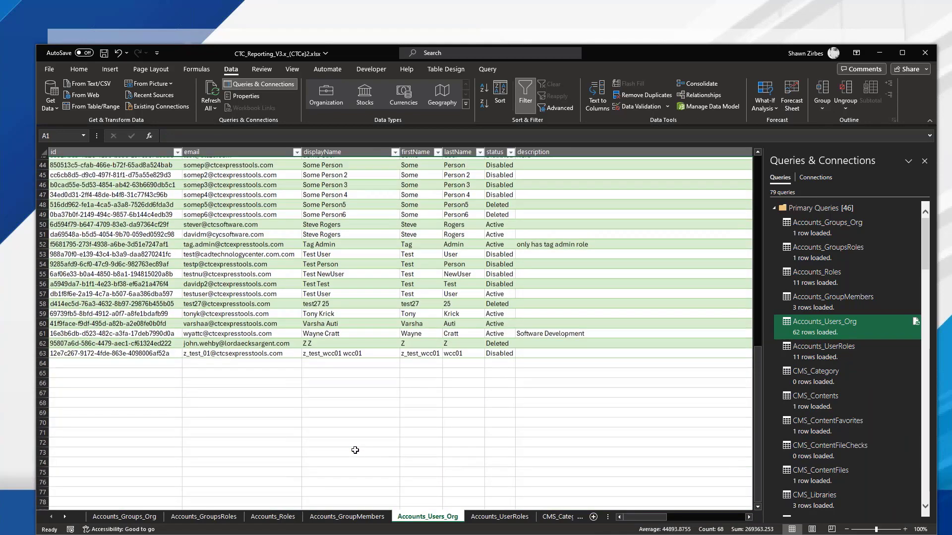
scroll(355, 450, "up", 14)
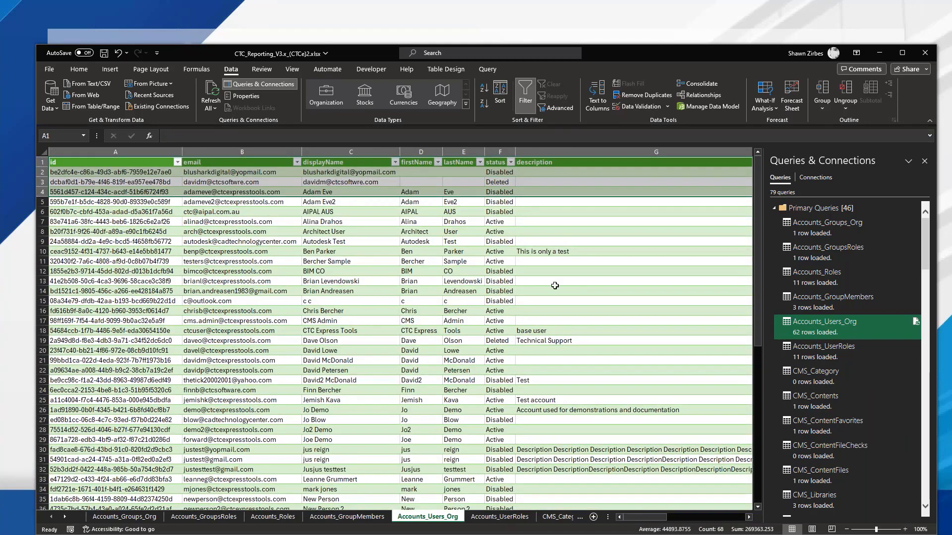
left_click(523, 352)
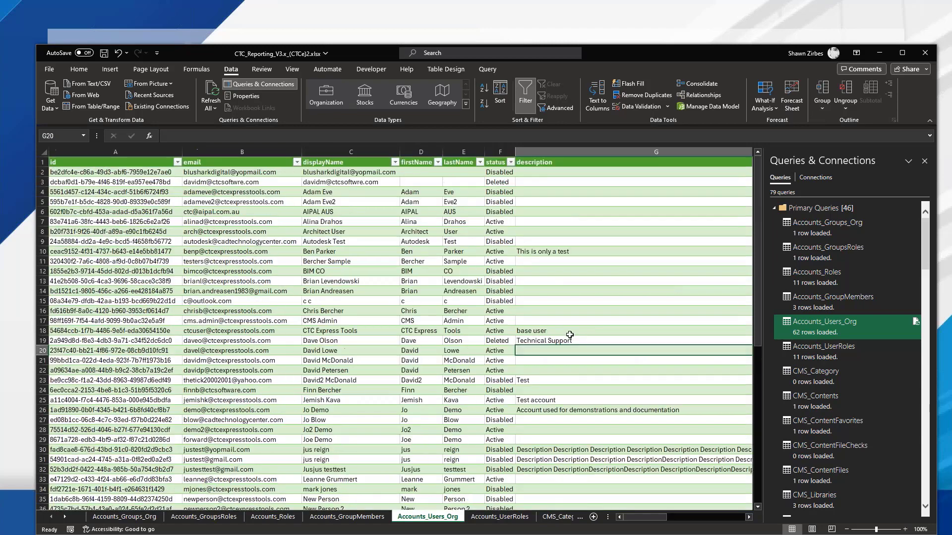
Refresh the Accounts_Groups_Org query in the Primary Queries group.
left_click(817, 233)
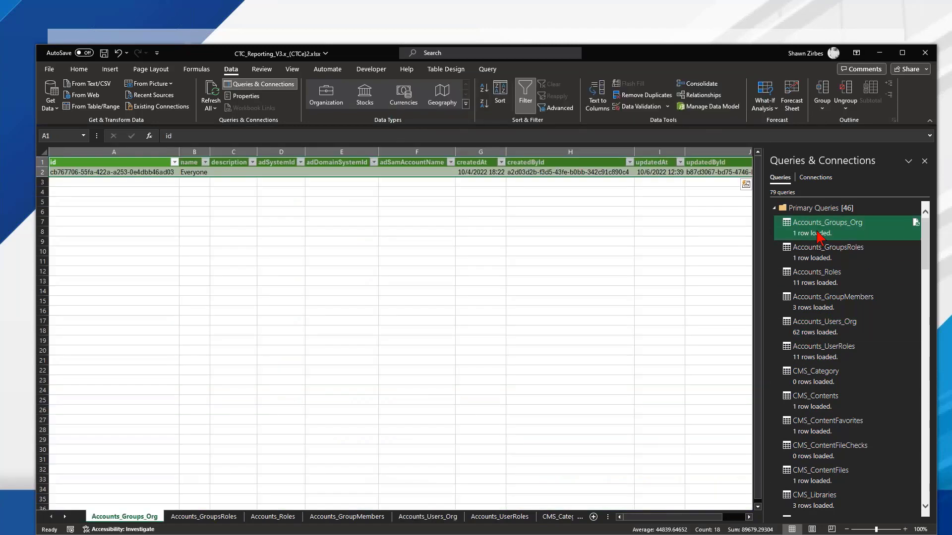
right_click(817, 237)
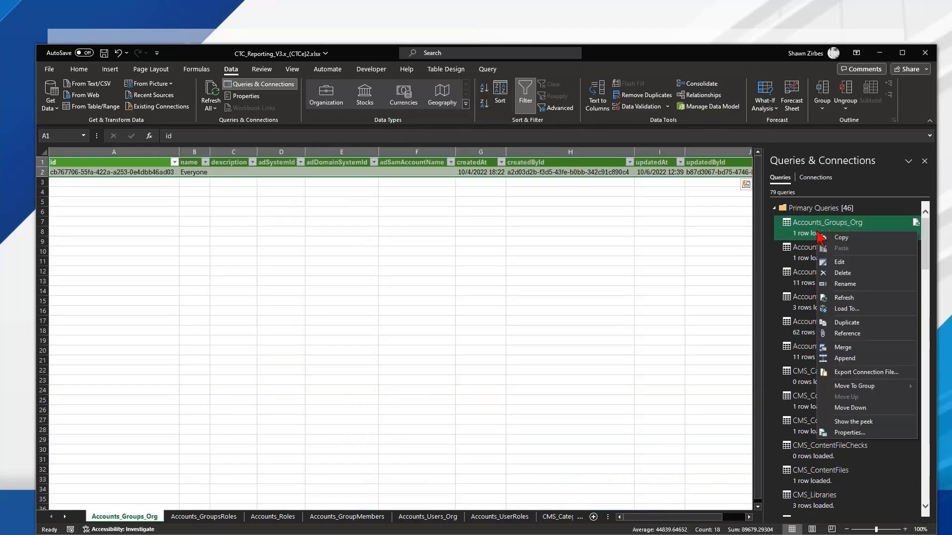
left_click(844, 298)
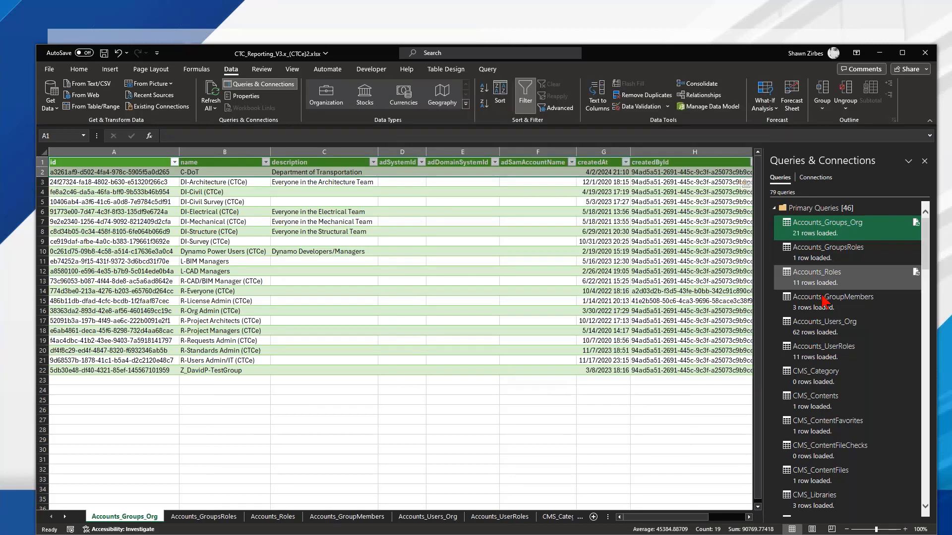
Collapse the Primary Queries and Functions groups and expand the Parameters group in the query list.
scroll(834, 376, "down", 1)
scroll(835, 386, "down", 10)
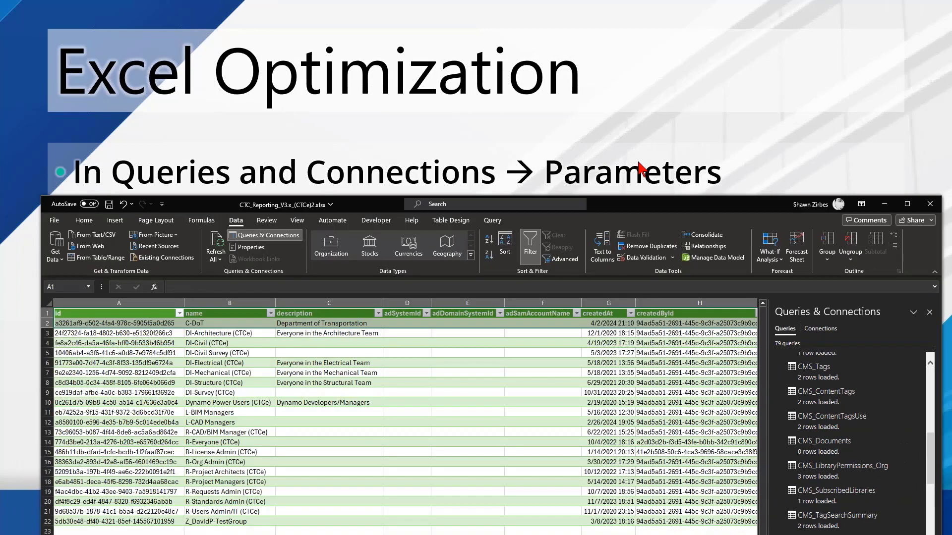
scroll(803, 298, "up", 10)
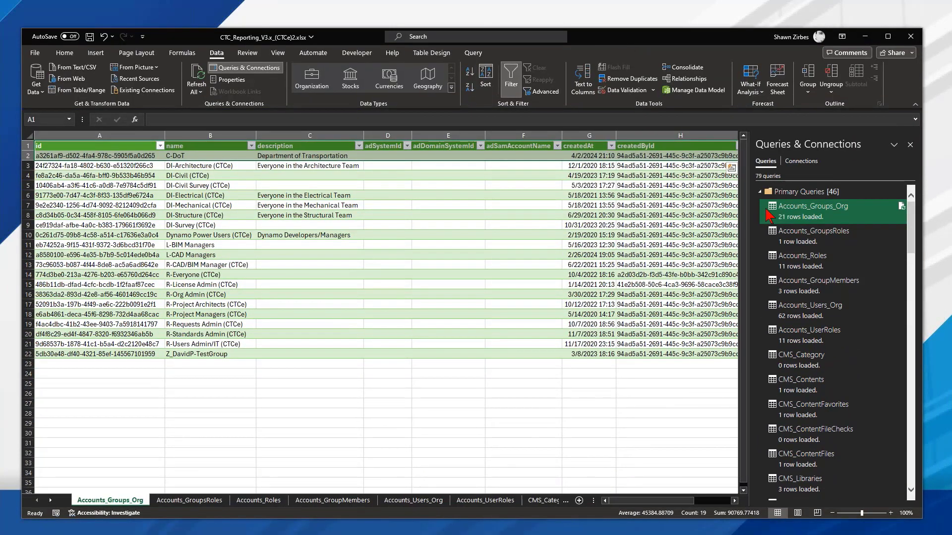
left_click(774, 192)
left_click(759, 191)
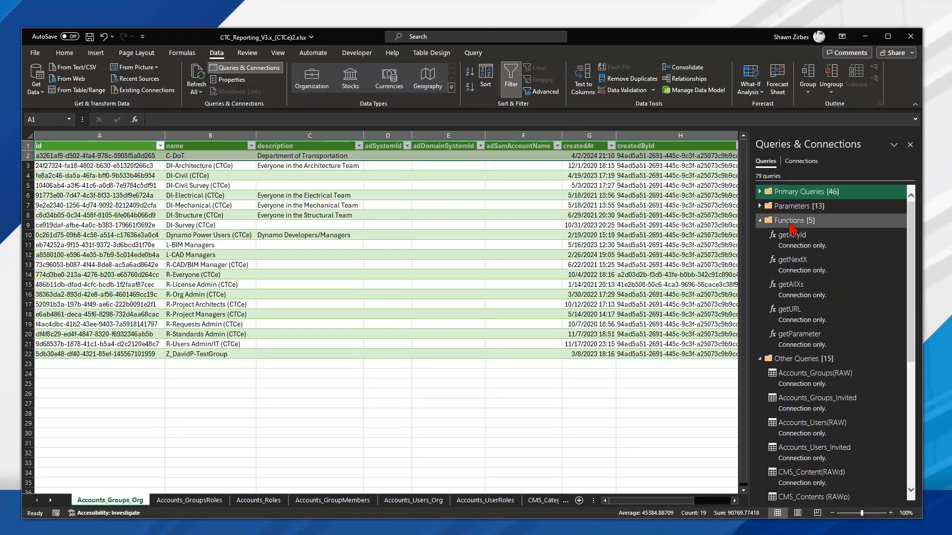
left_click(759, 221)
left_click(788, 205)
left_click(760, 206)
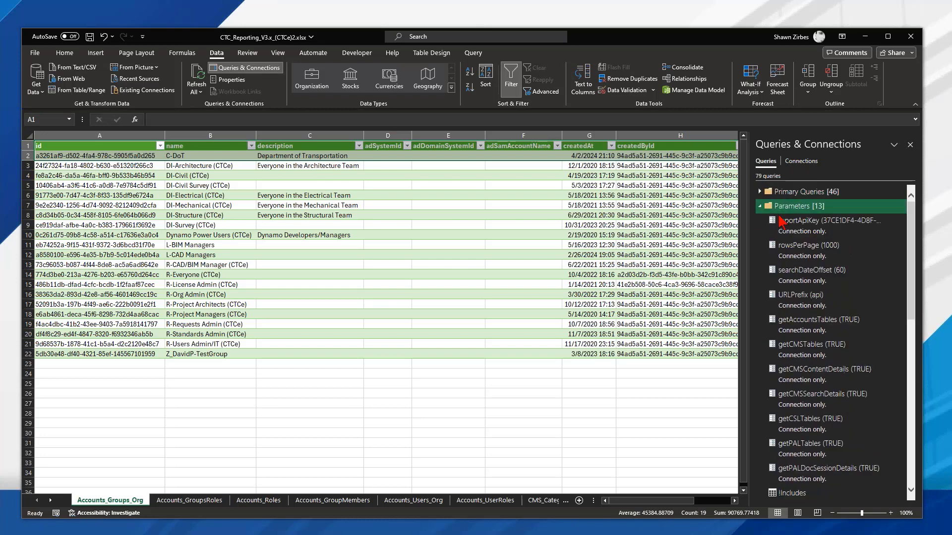
Open the getCMSTables parameter in the Power Query Editor and set its current value to FALSE.
mouse_move(809, 330)
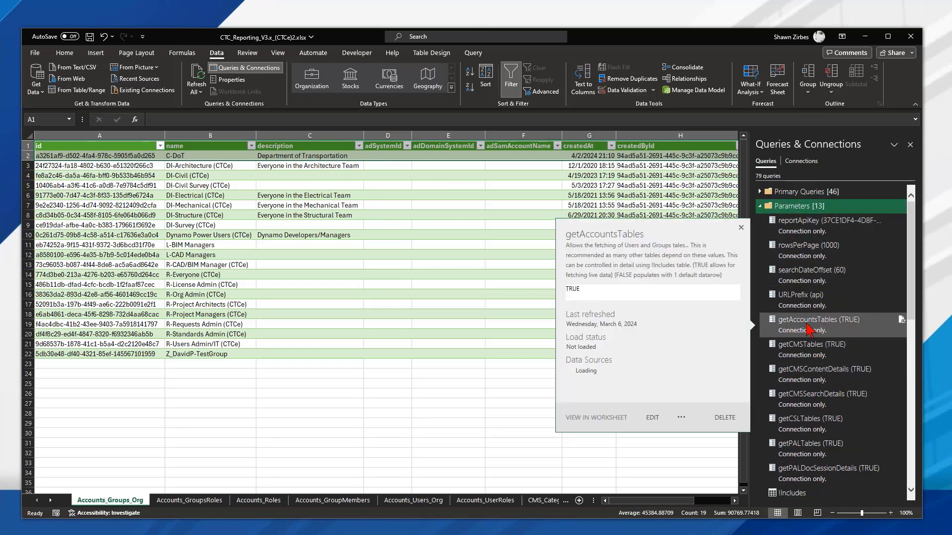
mouse_move(782, 361)
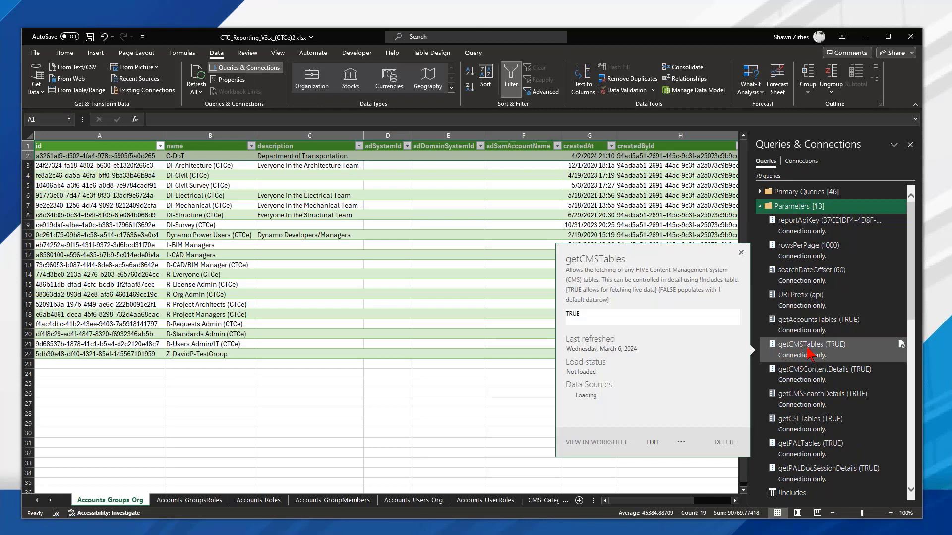
mouse_move(825, 404)
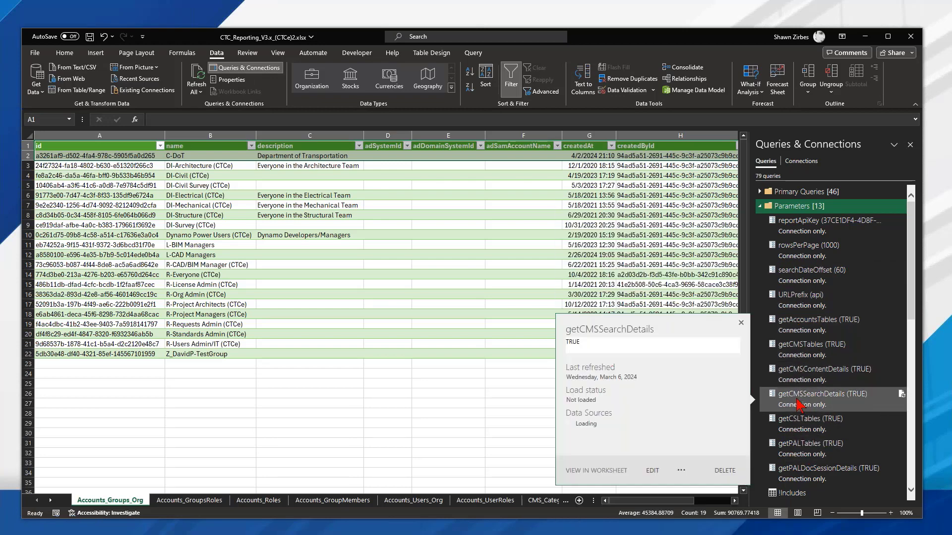
double_click(802, 355)
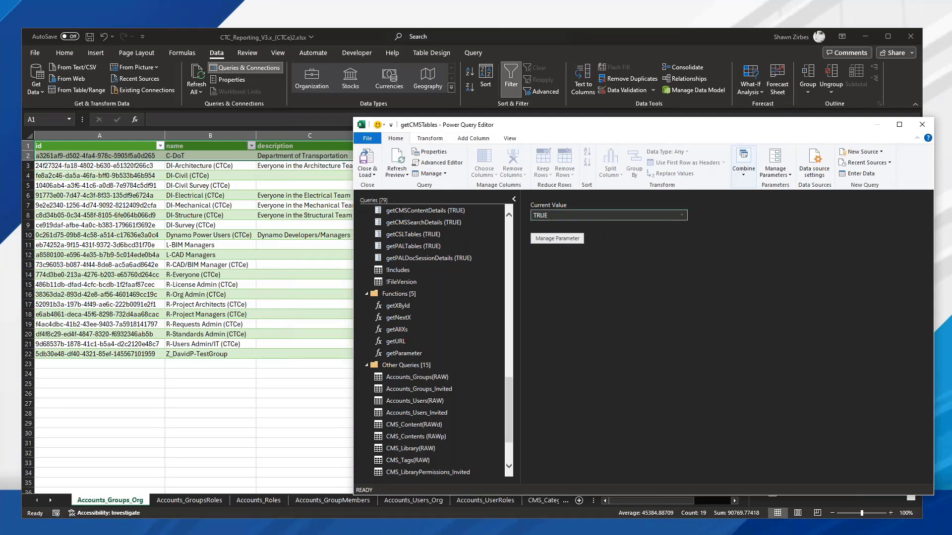
left_click(681, 215)
left_click(547, 232)
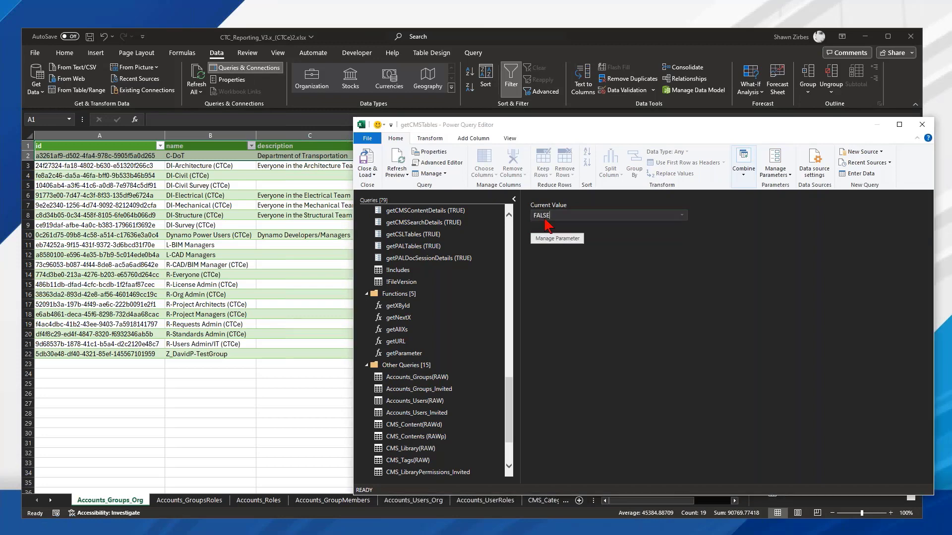
scroll(391, 297, "up", 3)
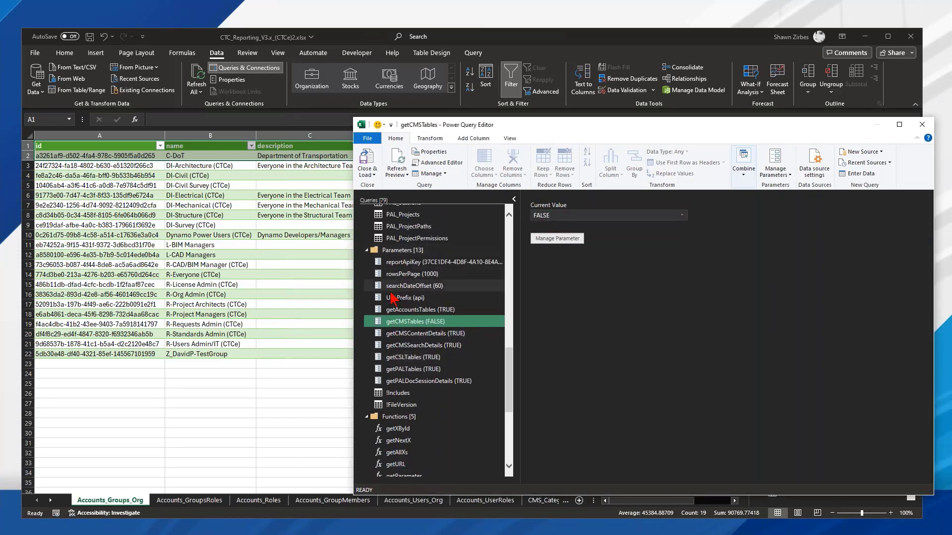
Set the current value of the getPALTables parameter in the Parameters group to FALSE.
scroll(392, 303, "down", 1)
scroll(389, 278, "up", 5)
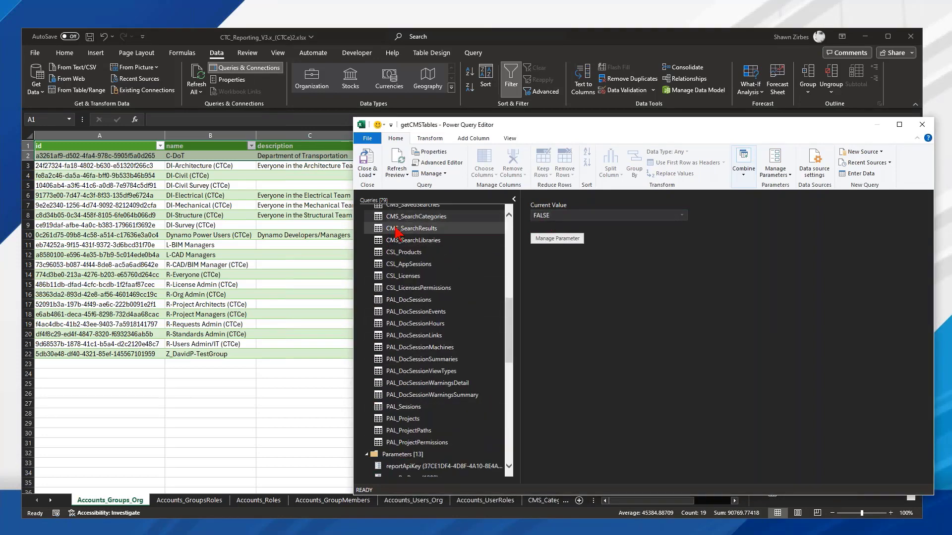
scroll(394, 232, "up", 5)
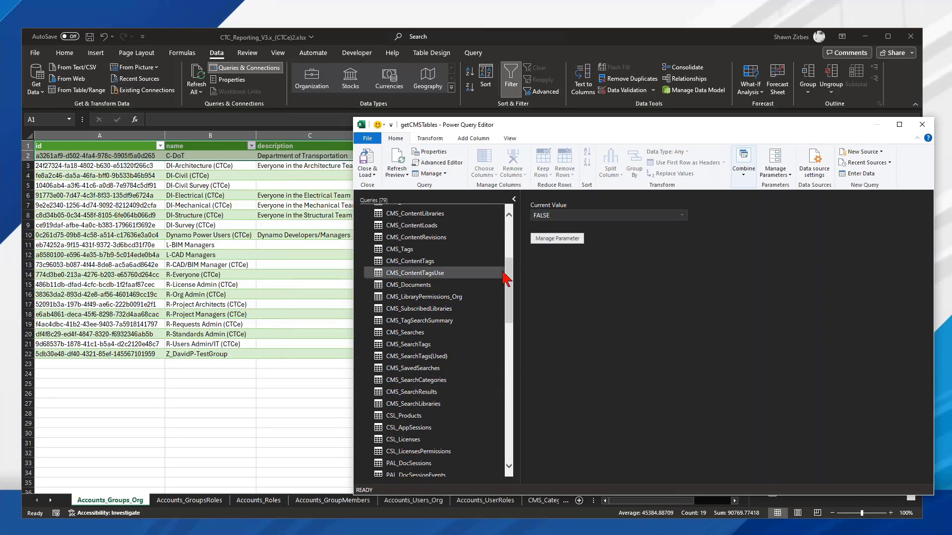
left_click_drag(509, 281, 515, 318)
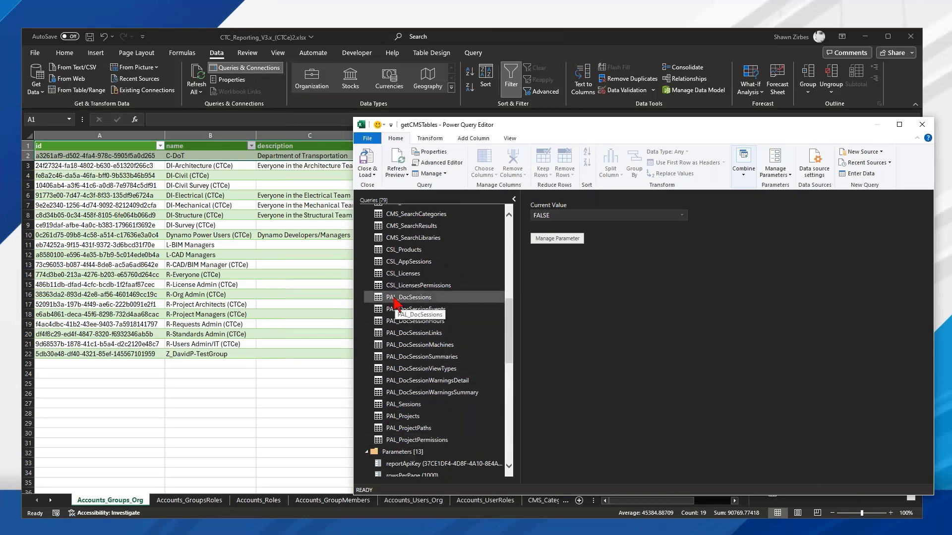
left_click_drag(511, 329, 511, 357)
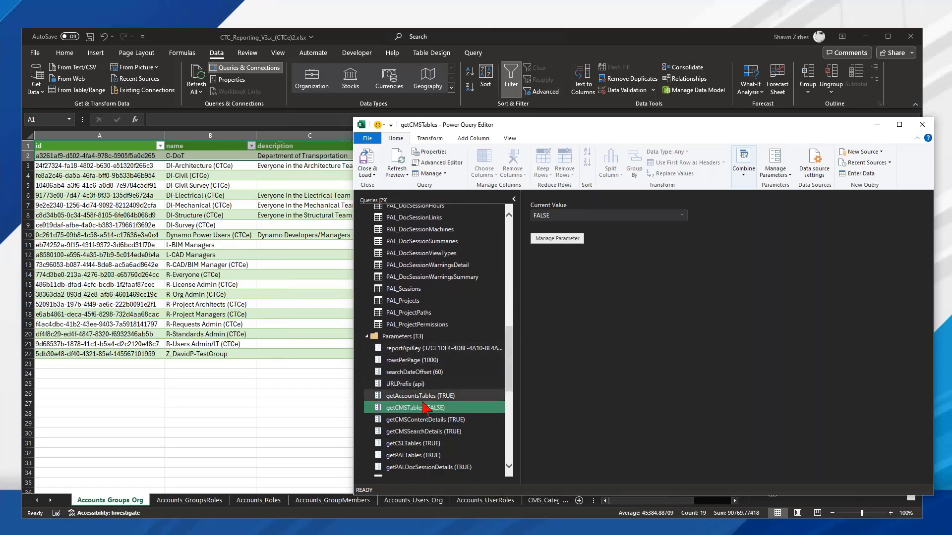
left_click(406, 456)
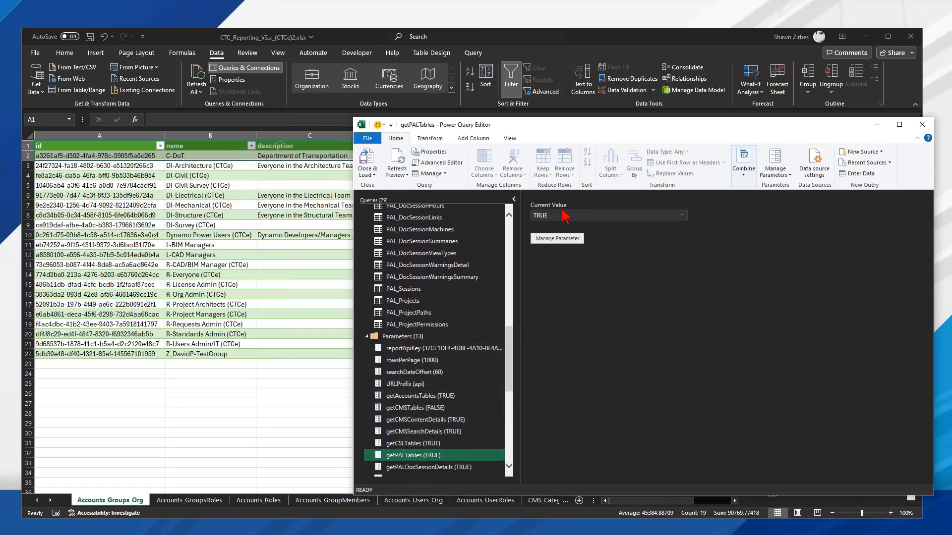
left_click(564, 215)
left_click(682, 215)
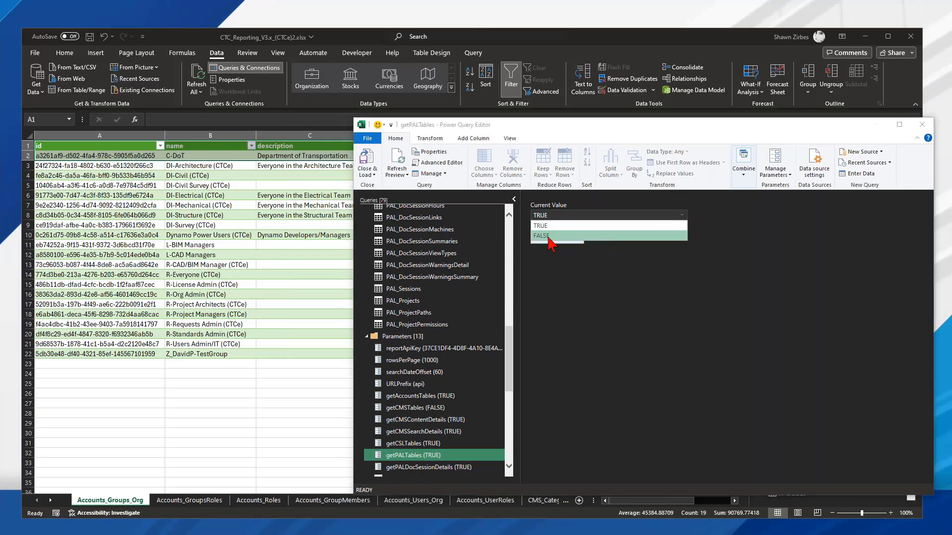
left_click(541, 236)
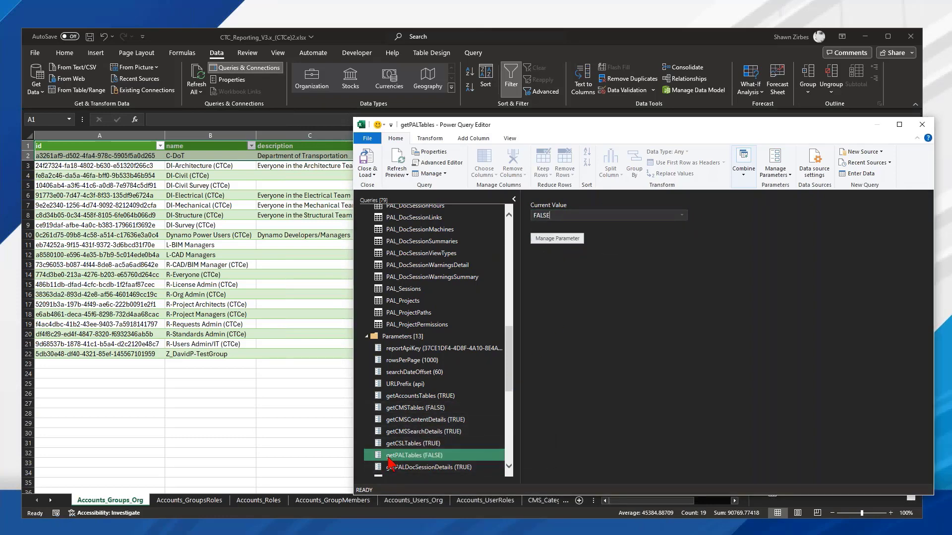
mouse_move(414, 456)
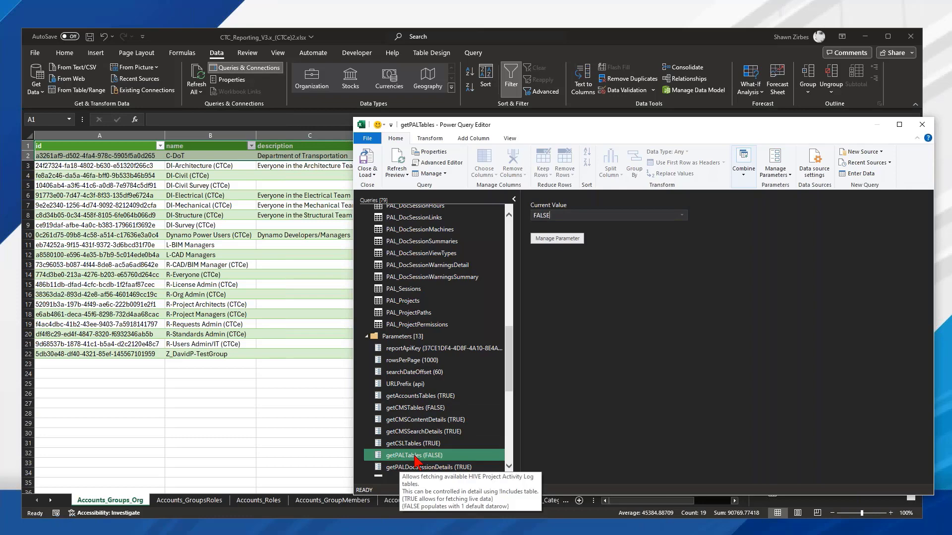
Review the getAccountsTables parameter's value and description, and reopen the getCMSTables parameter to check its value.
left_click(402, 397)
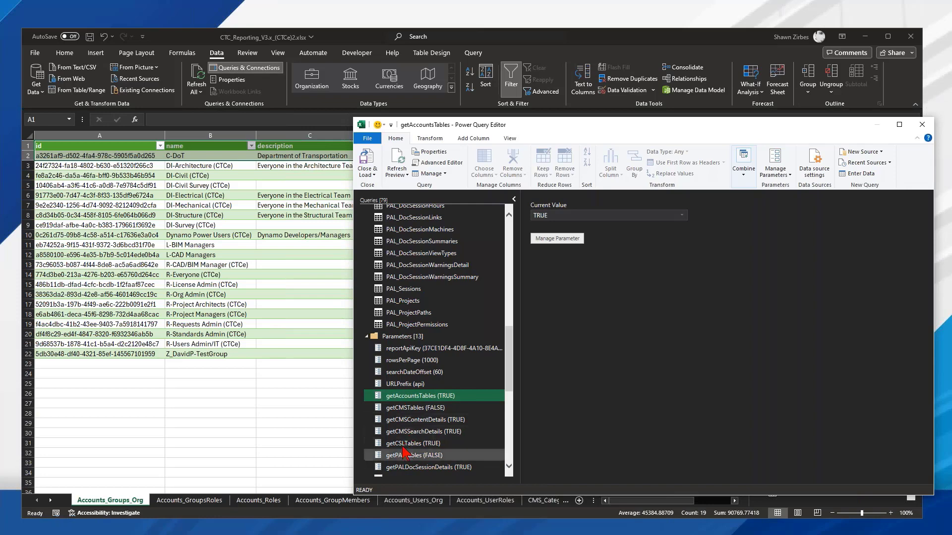
mouse_move(403, 449)
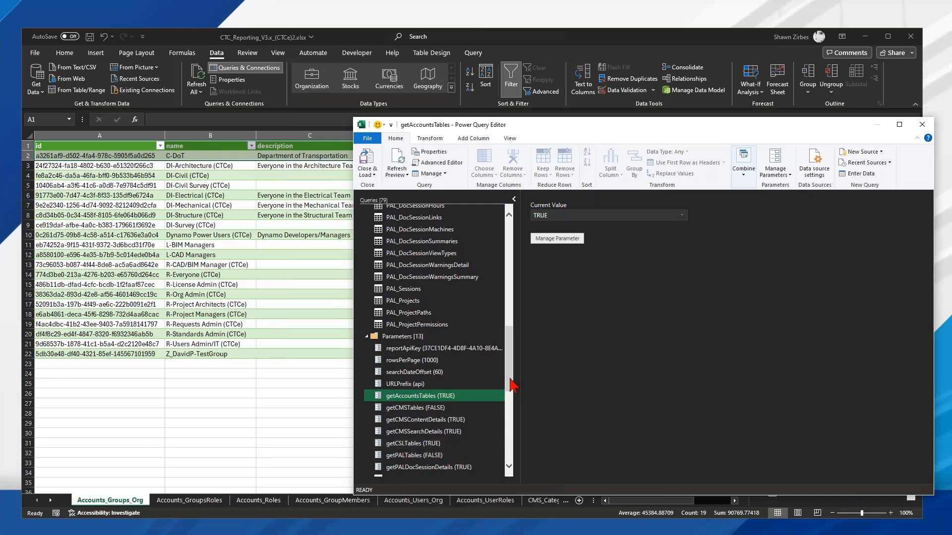
mouse_move(420, 401)
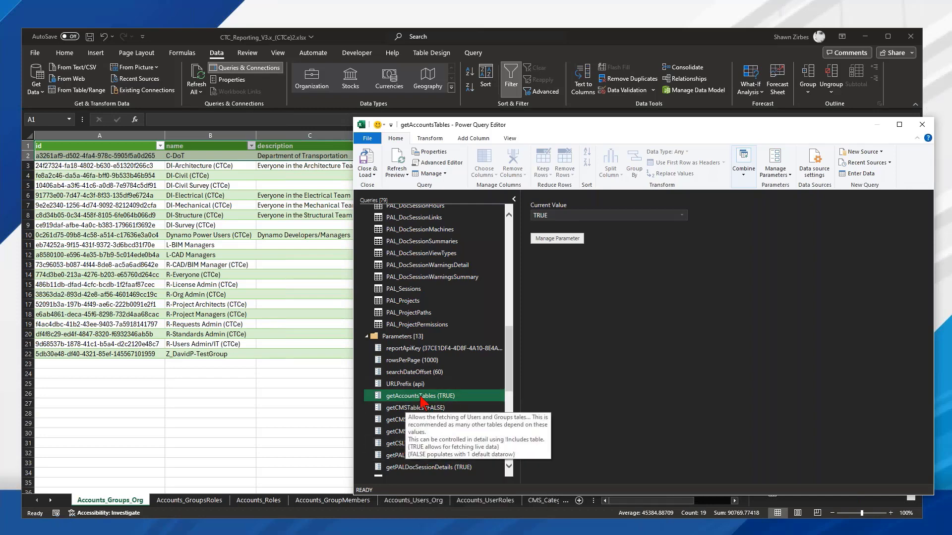
left_click(416, 407)
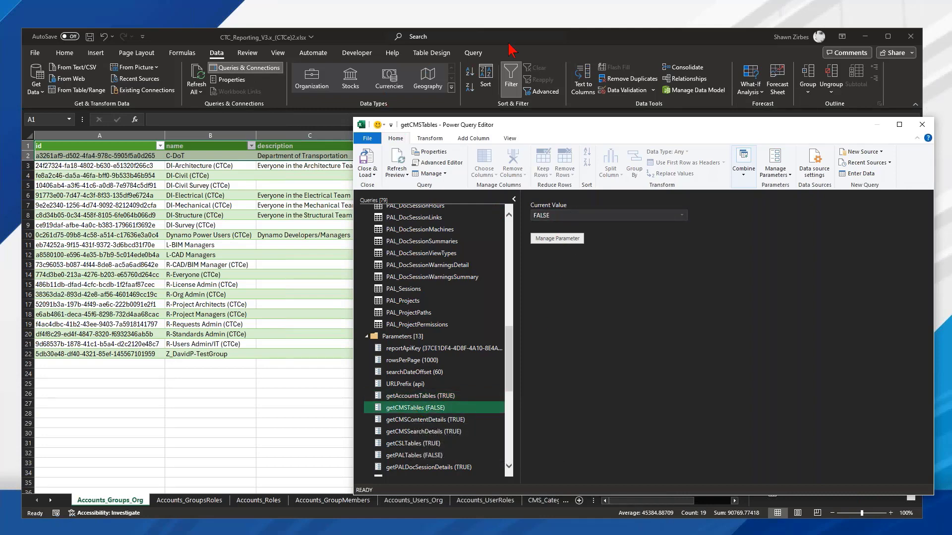
left_click(12, 89)
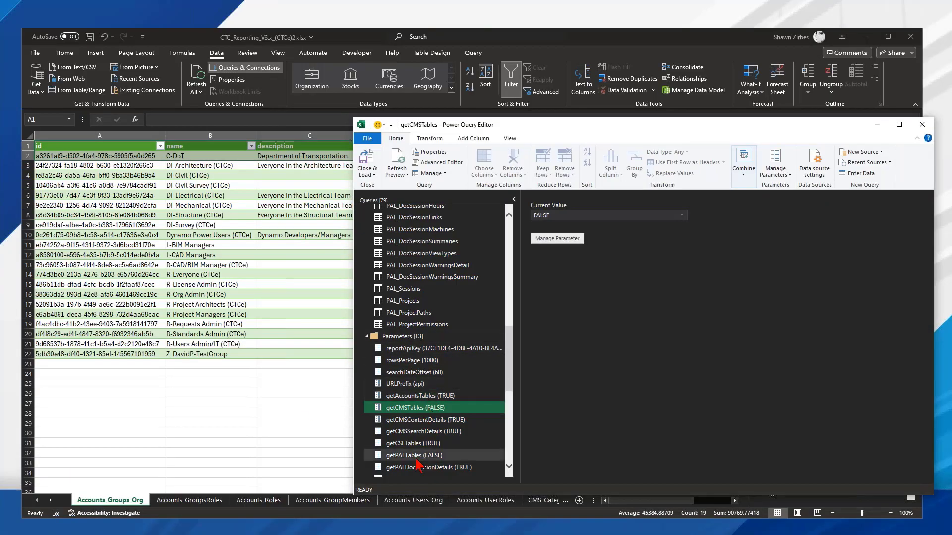
Open the !Includes table in the Parameters group and examine its scope, collection, parameter and value columns.
scroll(395, 330, "down", 3)
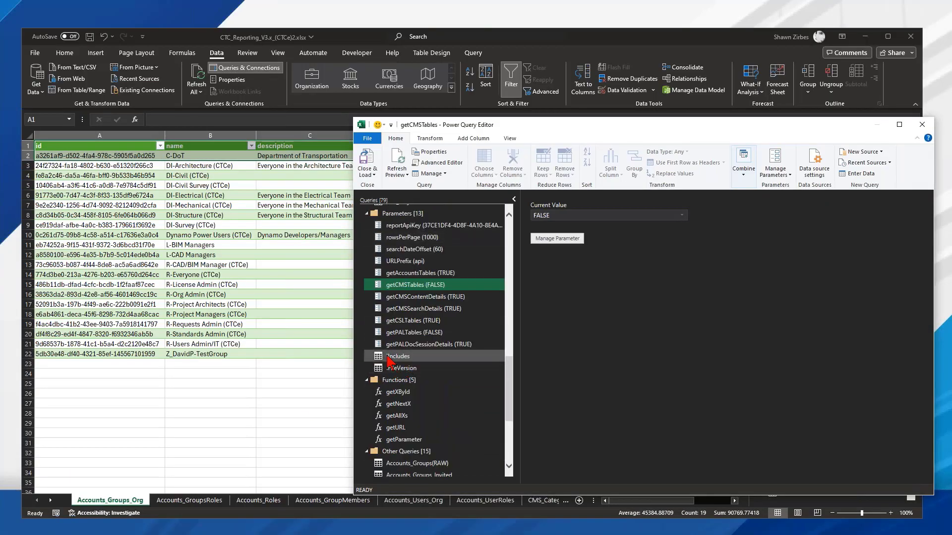
left_click(399, 357)
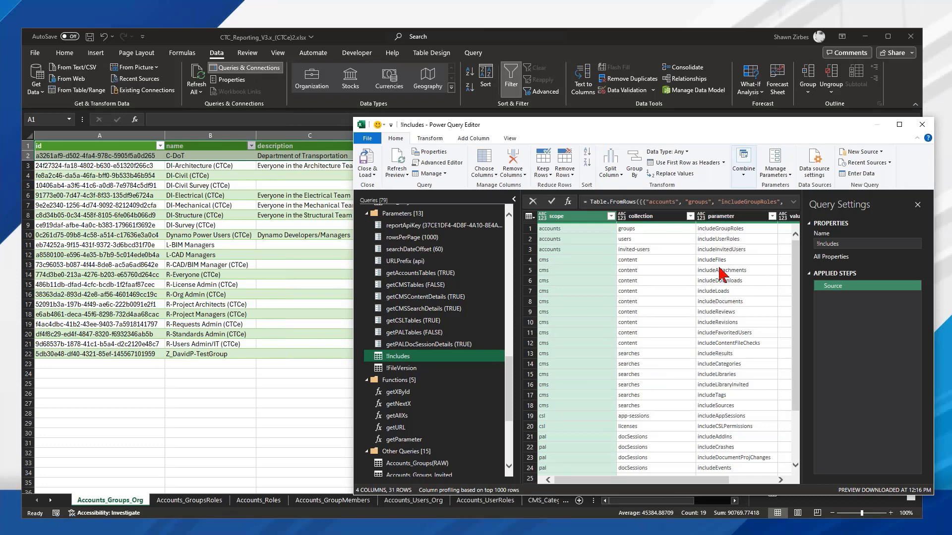
left_click(548, 260)
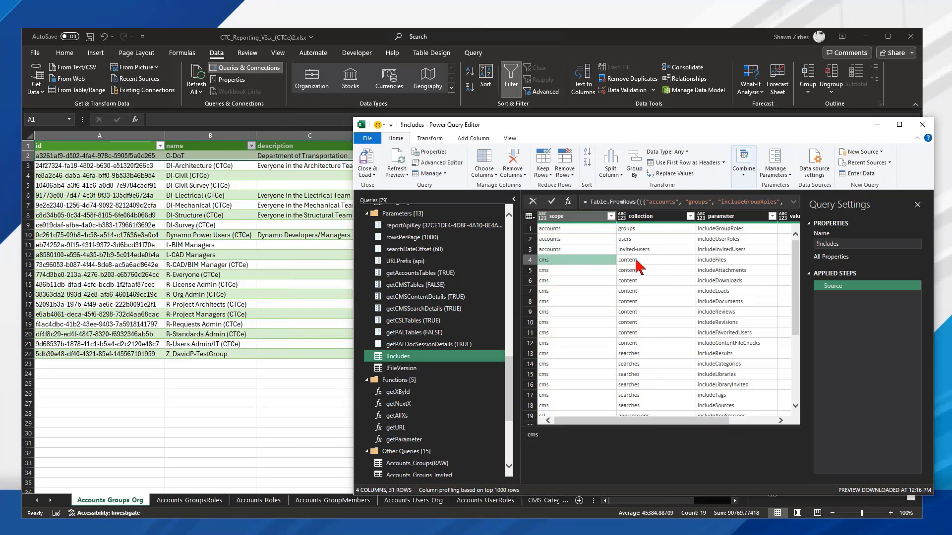
left_click(704, 263)
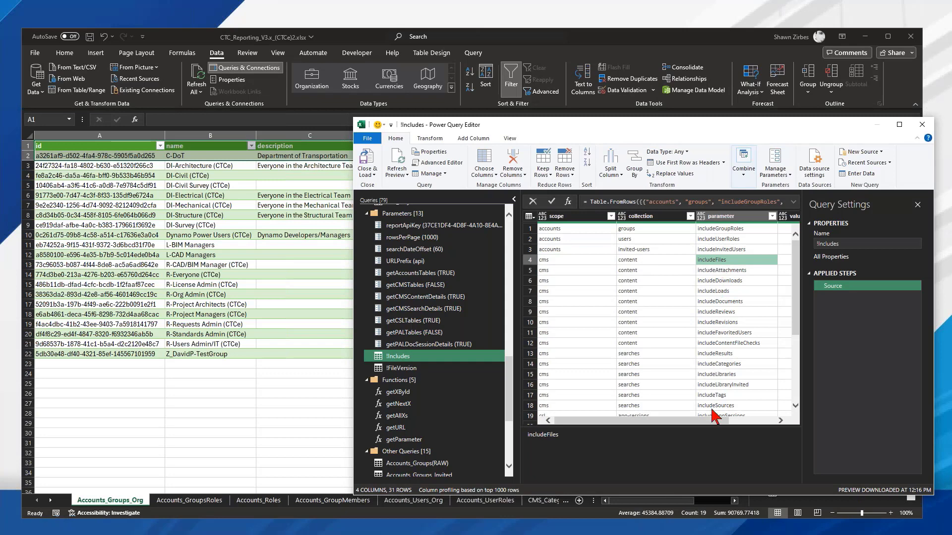
left_click_drag(707, 421, 754, 421)
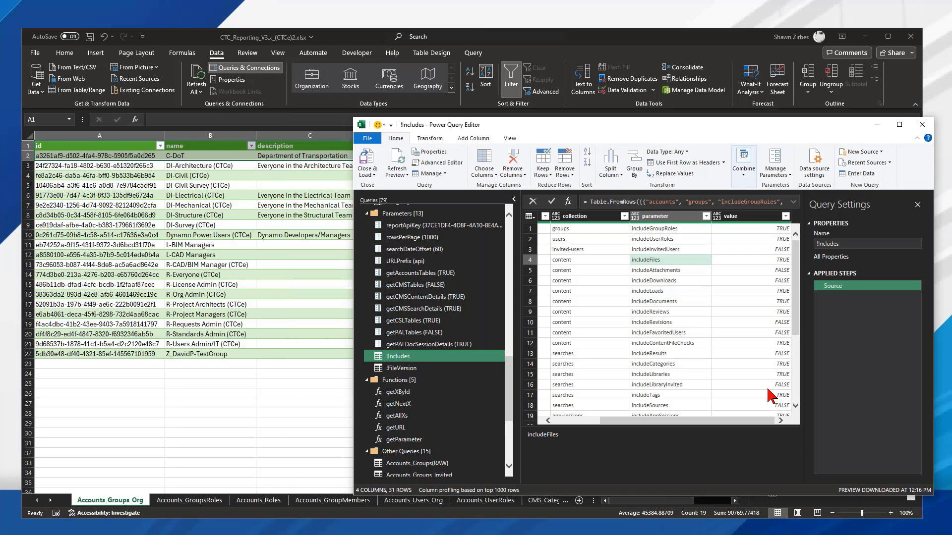
scroll(732, 305, "down", 3)
scroll(716, 349, "up", 3)
Open the searchDateOffset parameter and examine the day ranges offered for its current value without choosing a different one.
key("alt+Tab")
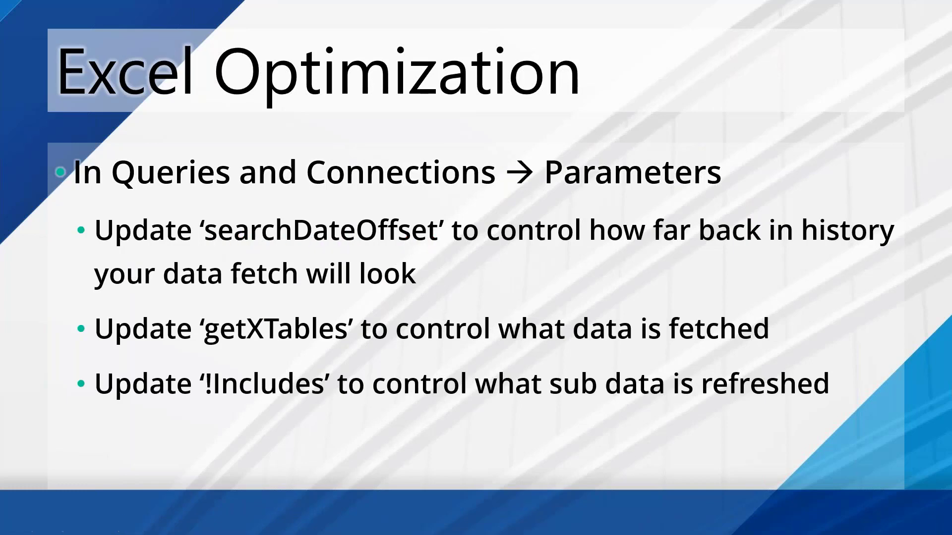
key("alt+Tab")
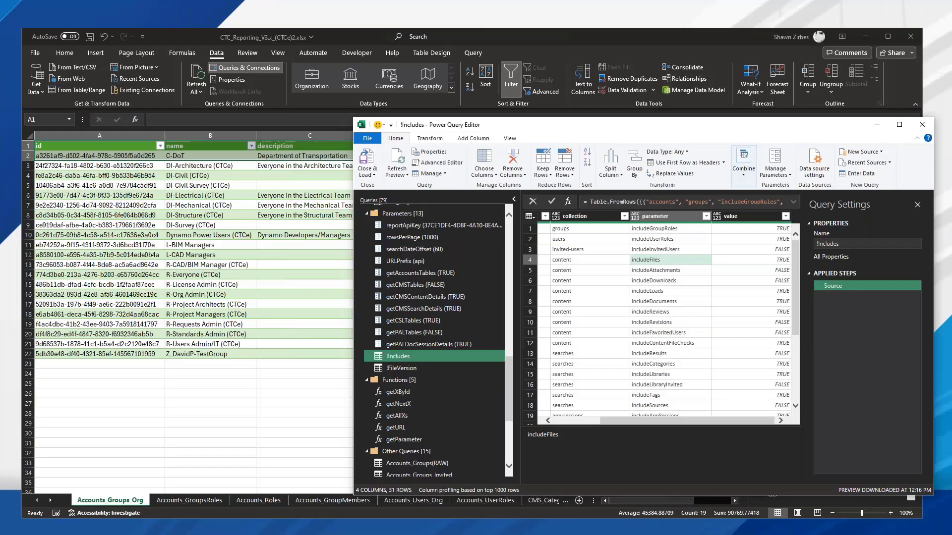
mouse_move(397, 255)
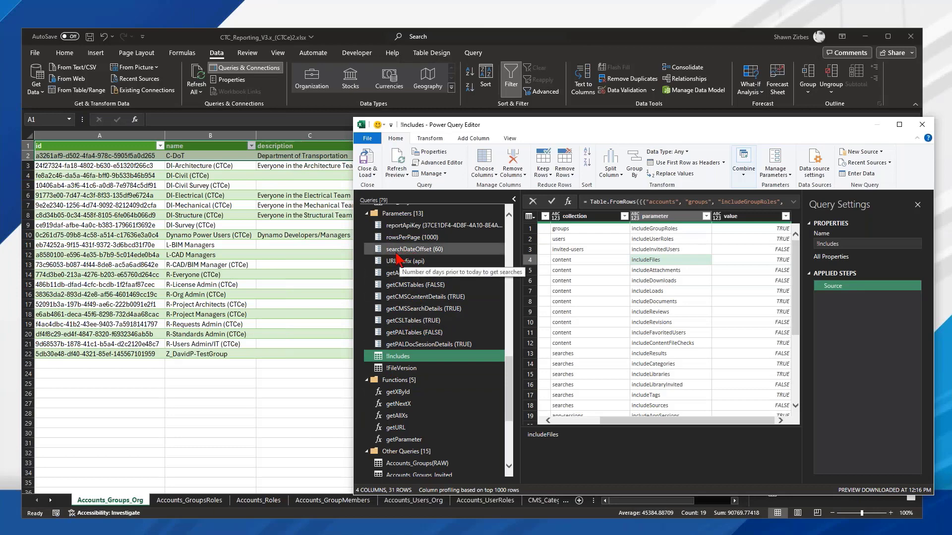
left_click(431, 253)
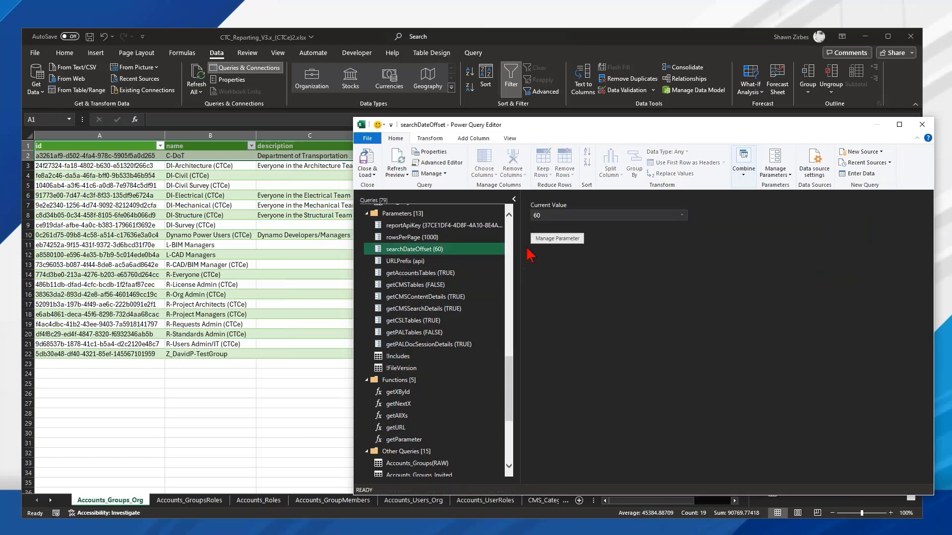
left_click(682, 216)
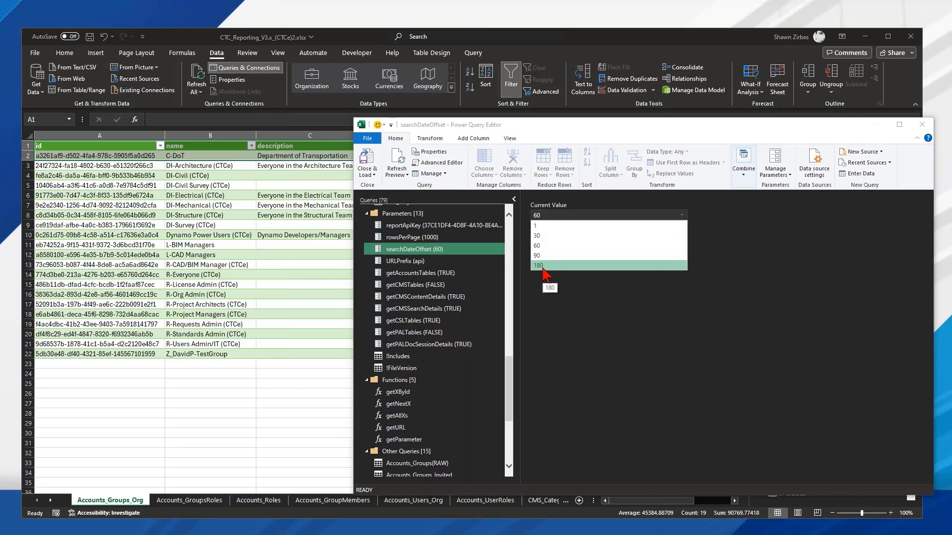
left_click(538, 215)
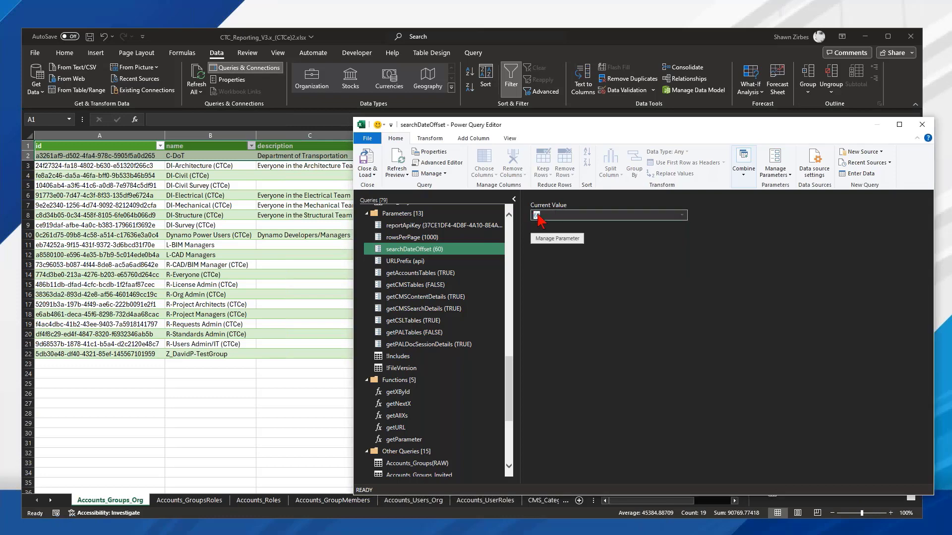
left_click(641, 216)
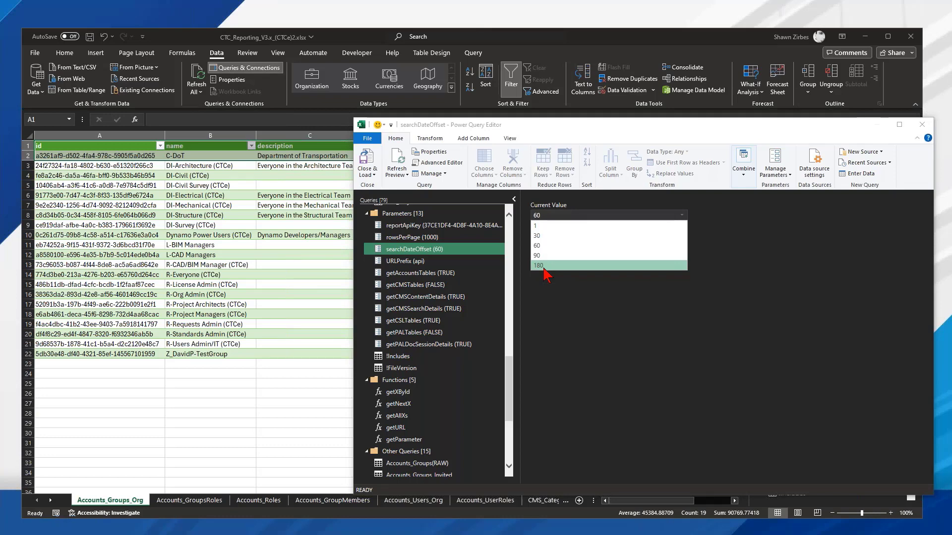
left_click(555, 302)
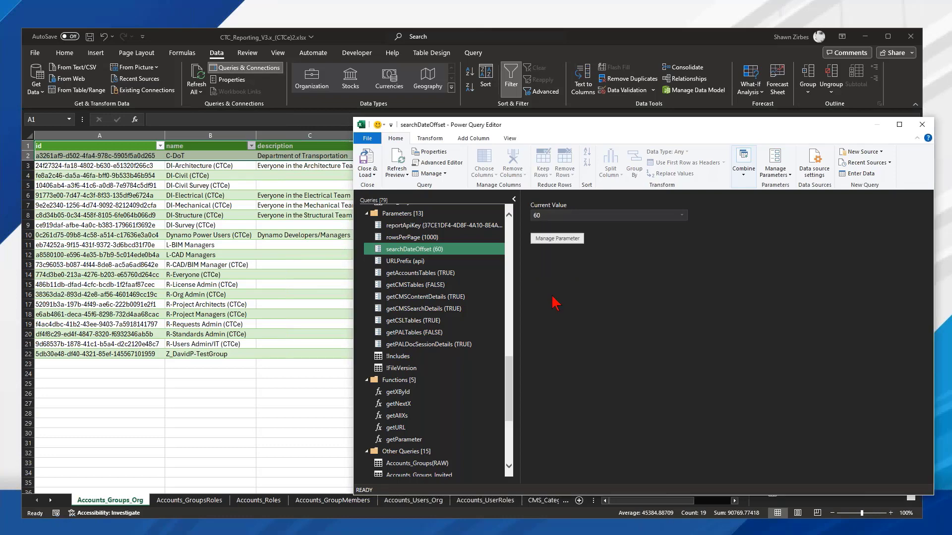
left_click(676, 215)
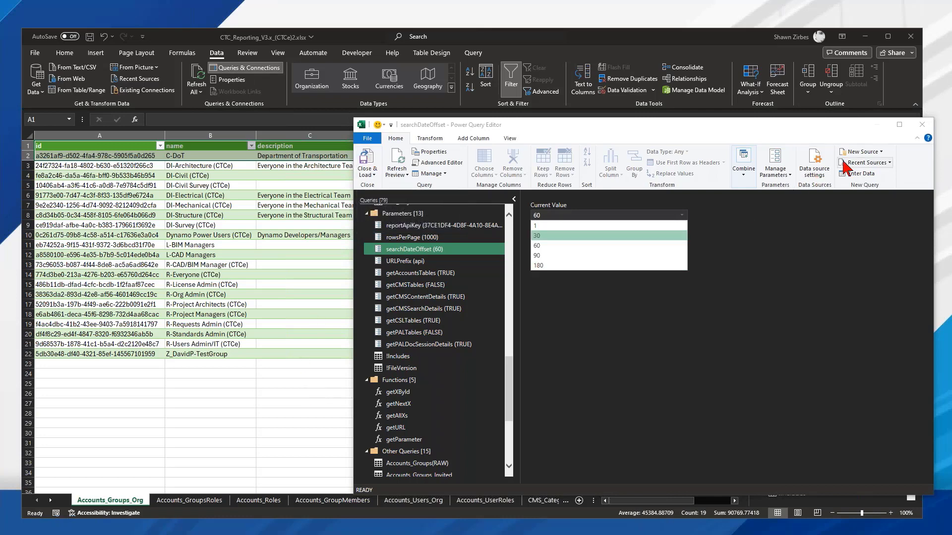
left_click(848, 189)
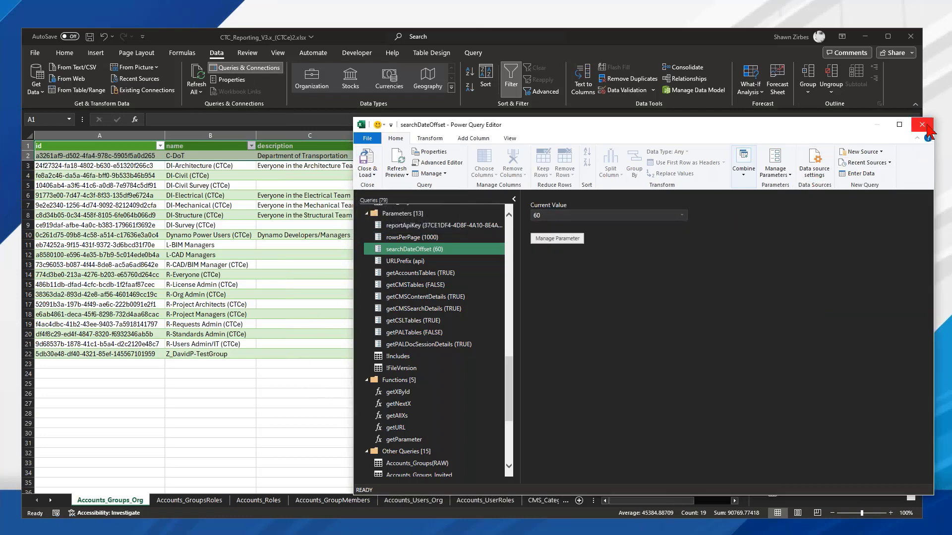
Close the Power Query Editor and keep the parameter changes.
left_click(923, 126)
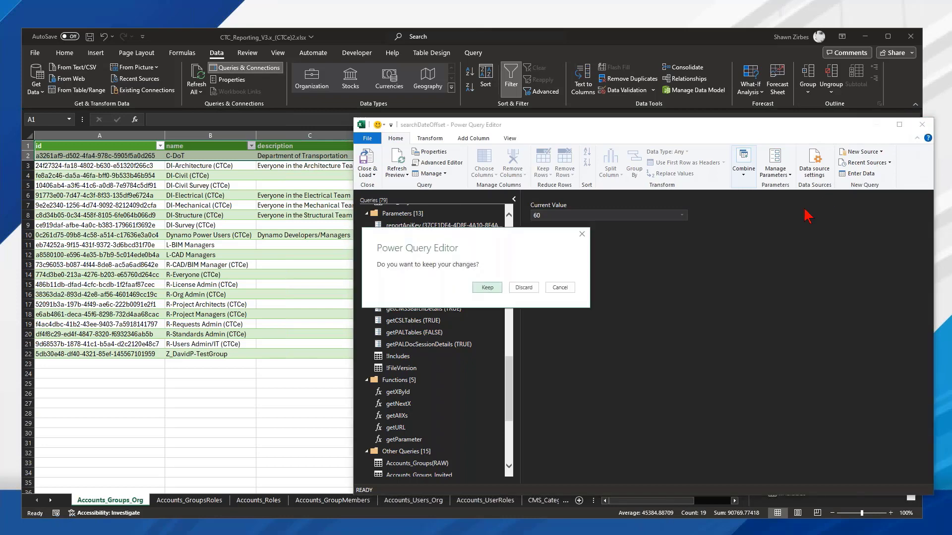
left_click(487, 288)
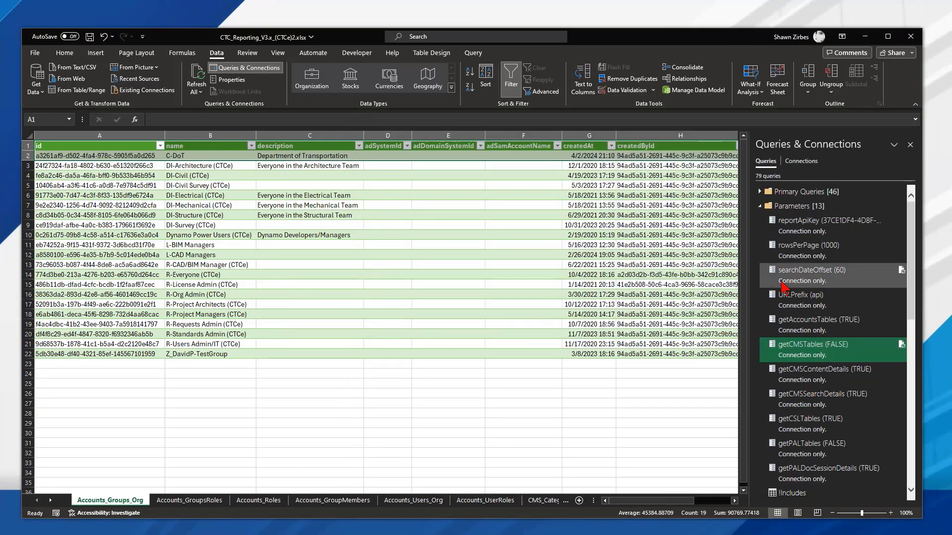
Collapse the Parameters, Functions and Other Queries groups, and expand Primary Queries to review the loaded row counts.
left_click(760, 206)
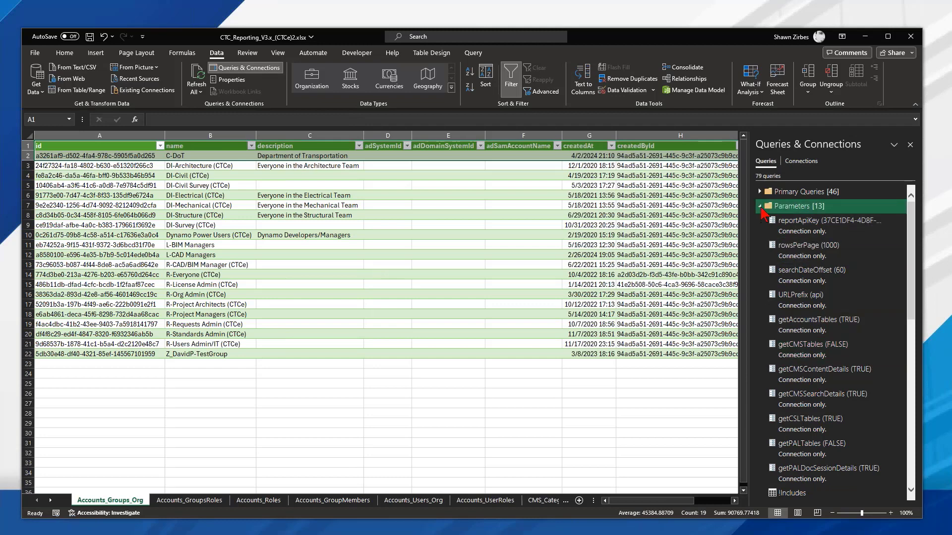
left_click(760, 220)
left_click(760, 235)
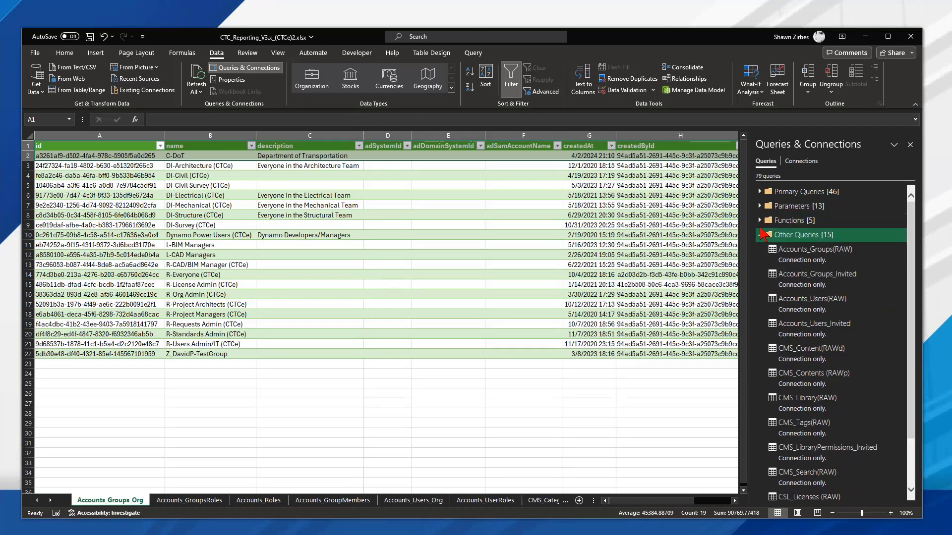
left_click(759, 191)
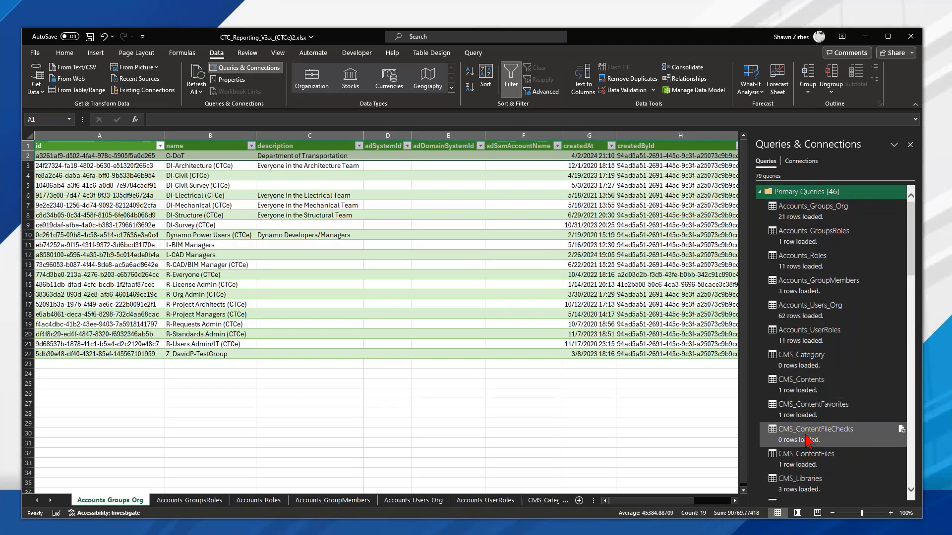
mouse_move(810, 468)
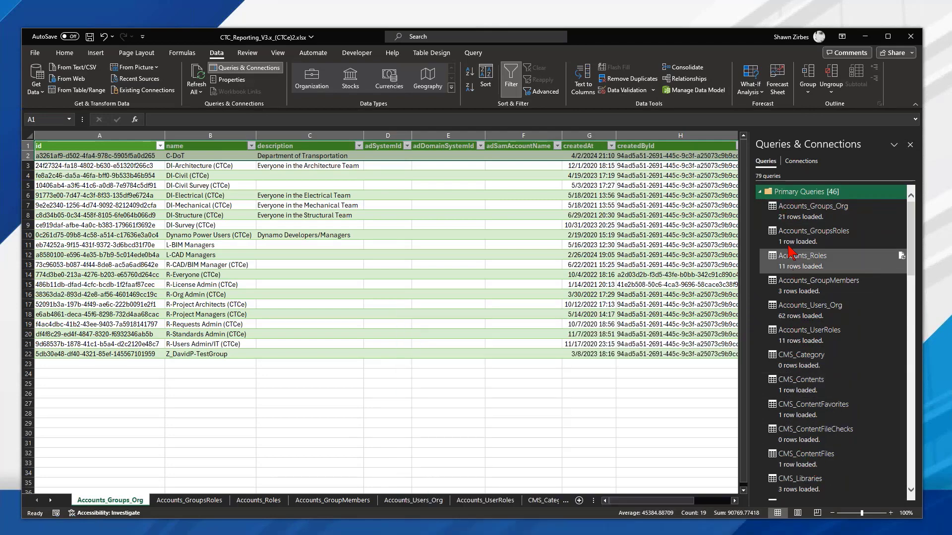
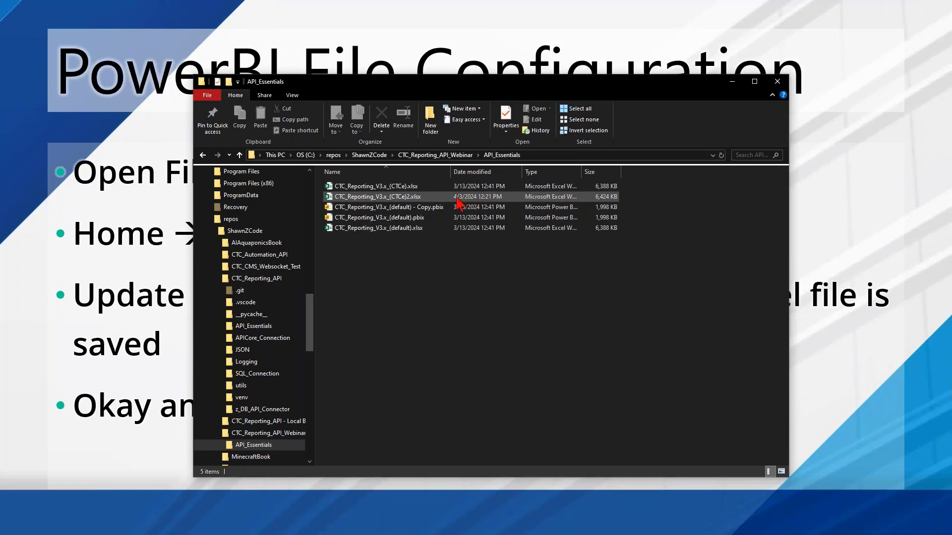
Rename the "CTC_Reporting_V3.x_(default) - Copy" Power BI file to CTC_Reporting_V3.x_(CTCe)2, keeping the .pbix extension.
left_click(386, 208)
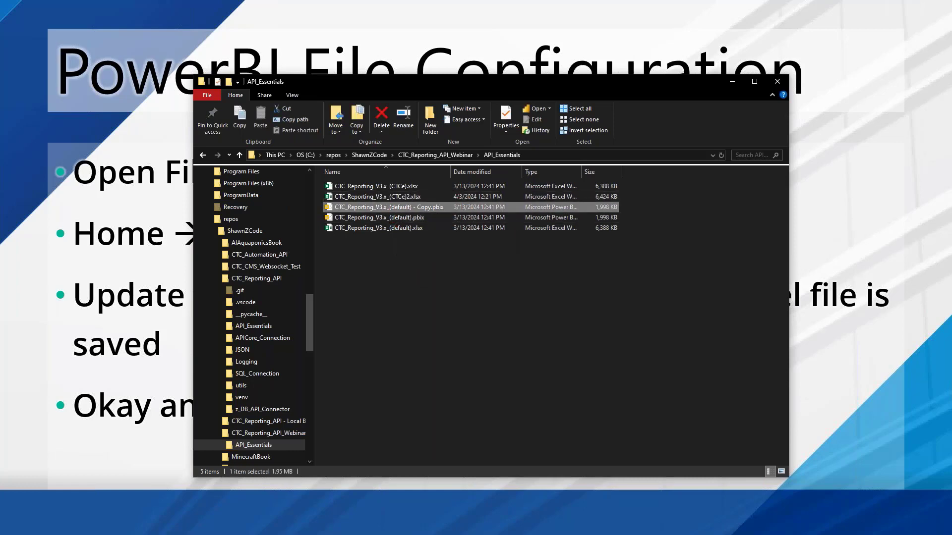
left_click(386, 209)
type("CTC_Reporting_V3.x_(CTCe)2")
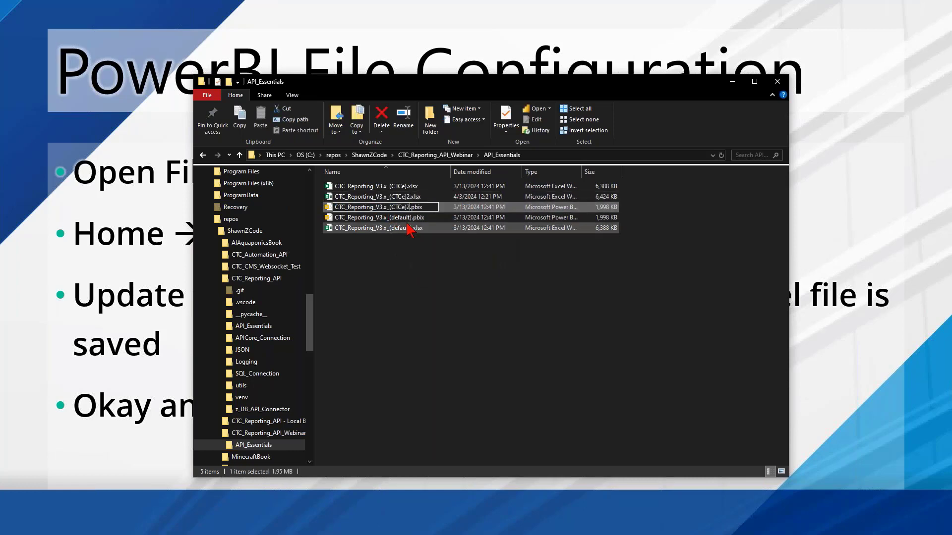
key("Return")
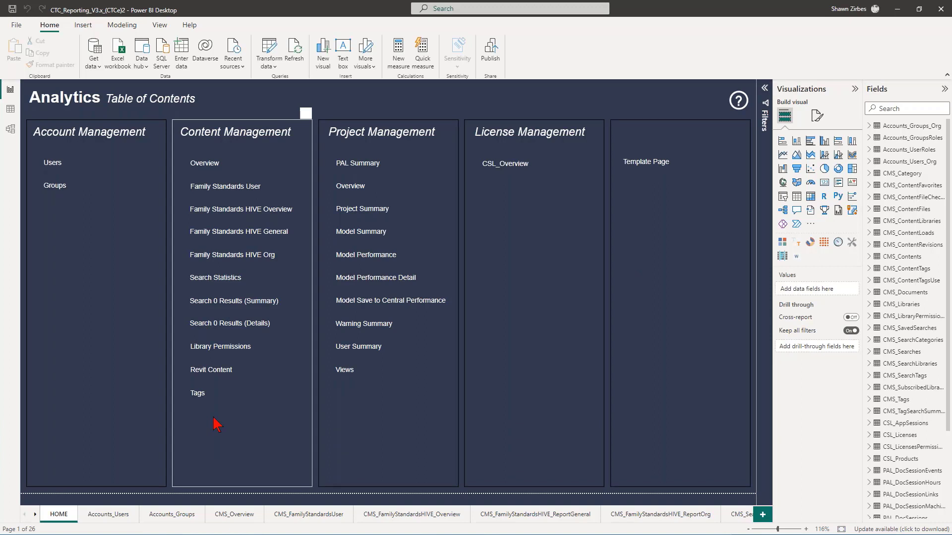
Restore the report window to a smaller size, minimize File Explorer, and open the report's parameters to review the full excelFilePath.
double_click(250, 13)
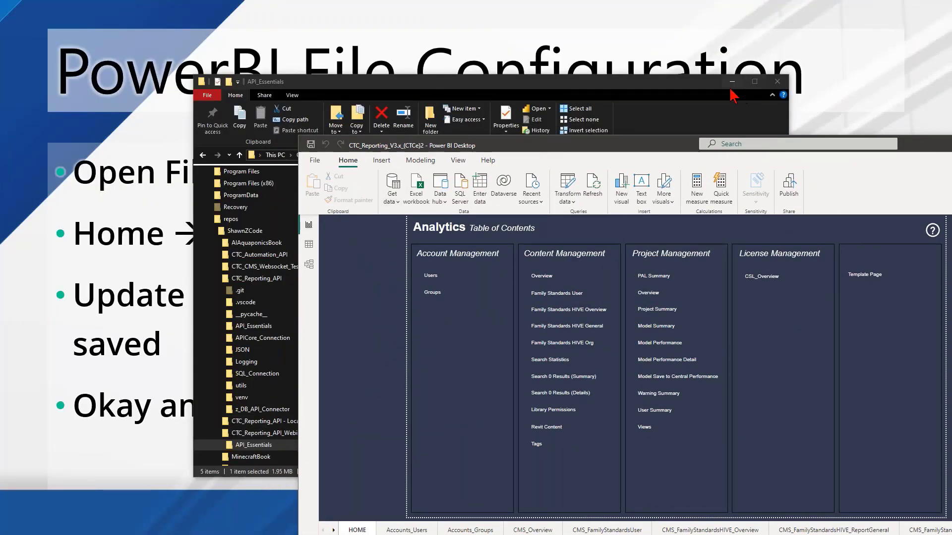
left_click(731, 82)
left_click_drag(570, 149, 404, 43)
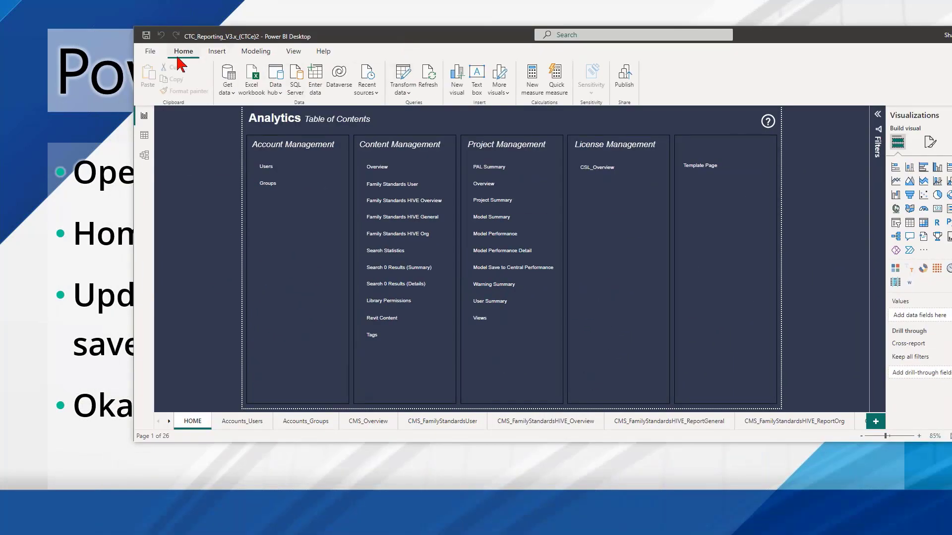
left_click(405, 93)
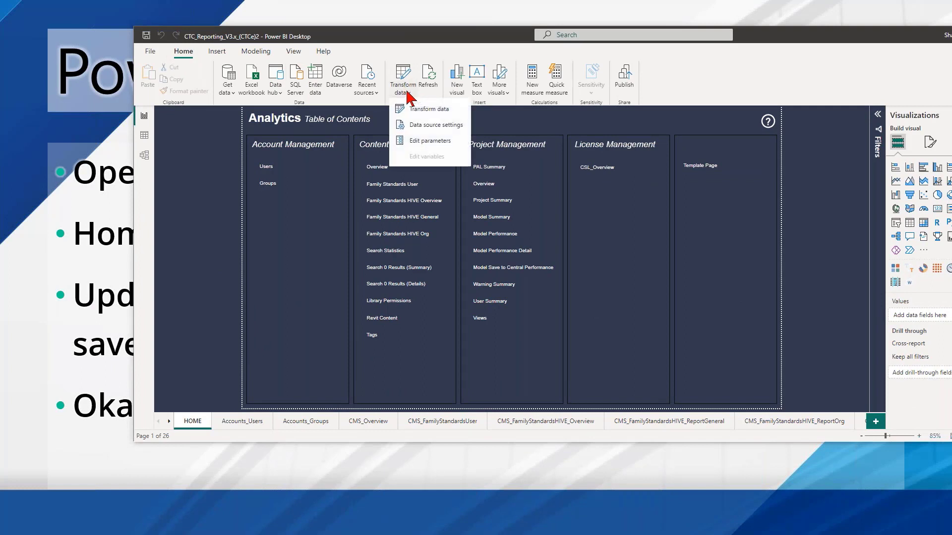
left_click(427, 144)
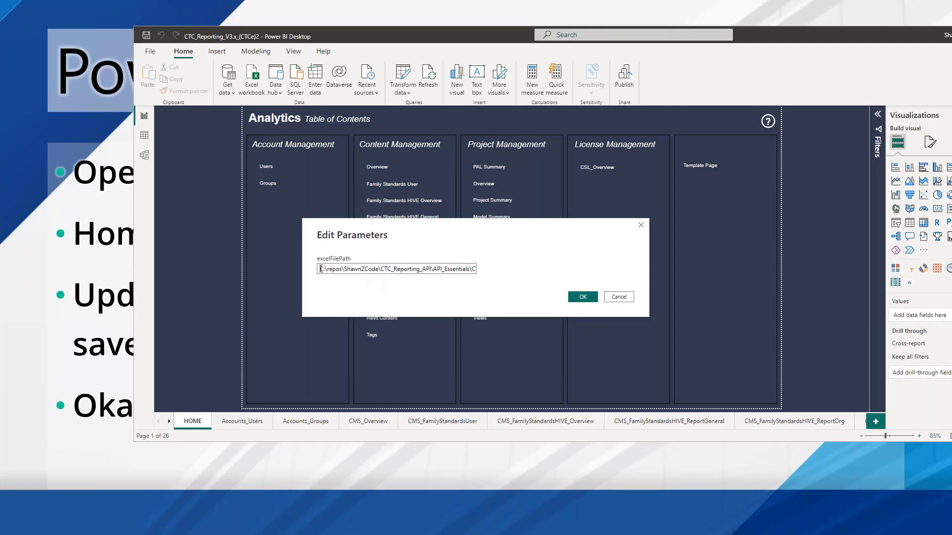
left_click_drag(320, 268, 506, 269)
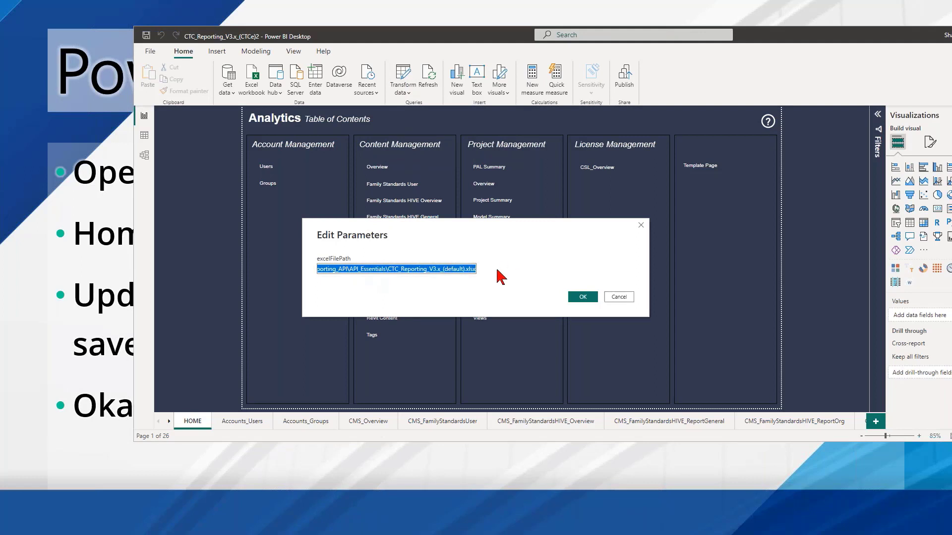
left_click(500, 277)
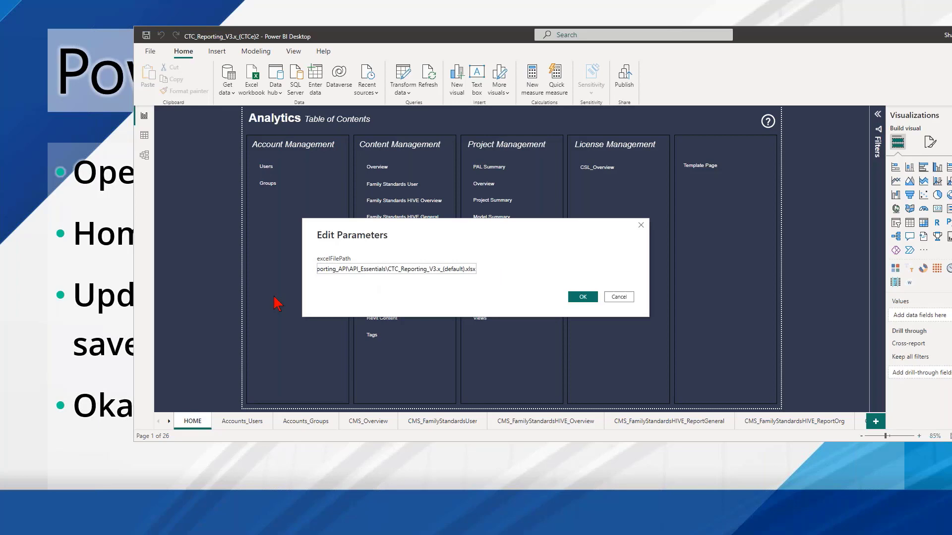
Switch to File Explorer and copy the full path of the CTC_Reporting_V3.x_(CTCe)2.xlsx workbook in the API_Essentials folder.
key("alt+Tab")
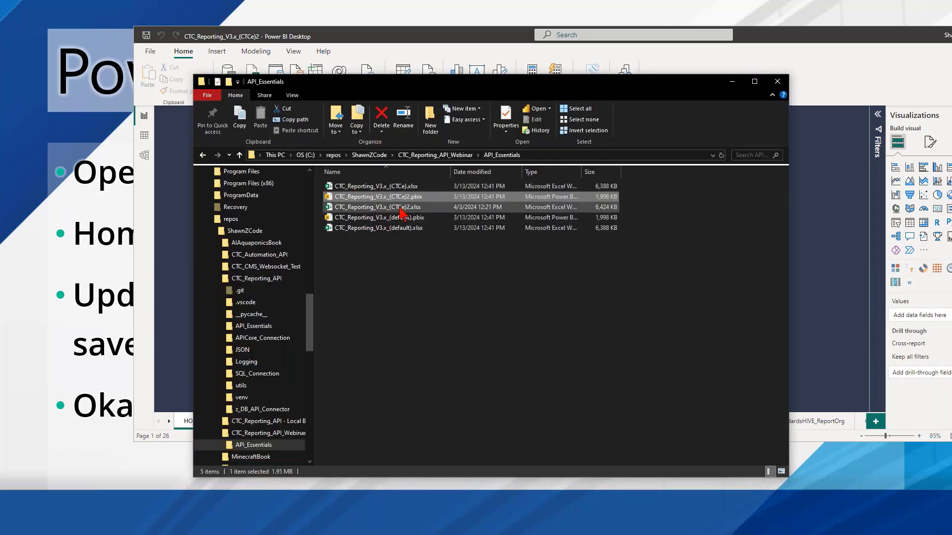
left_click(545, 155)
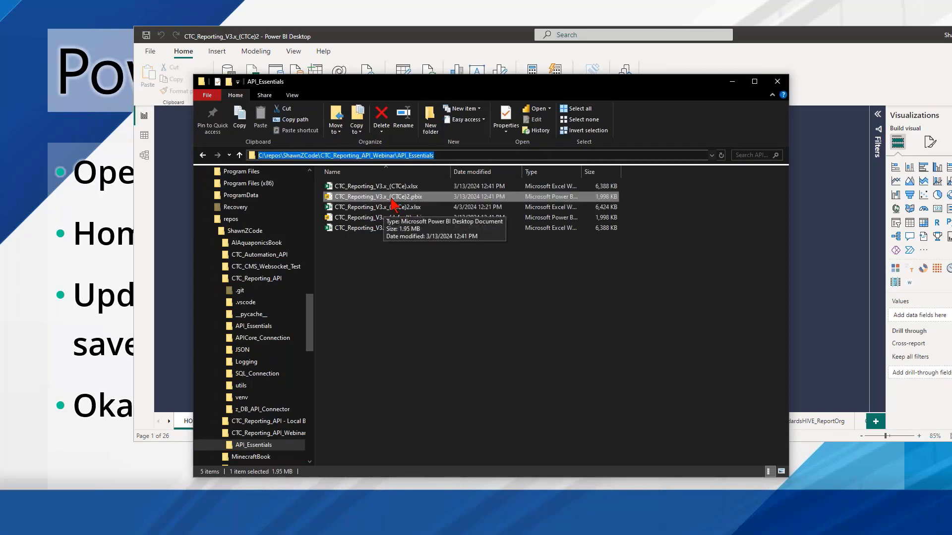
left_click(415, 287)
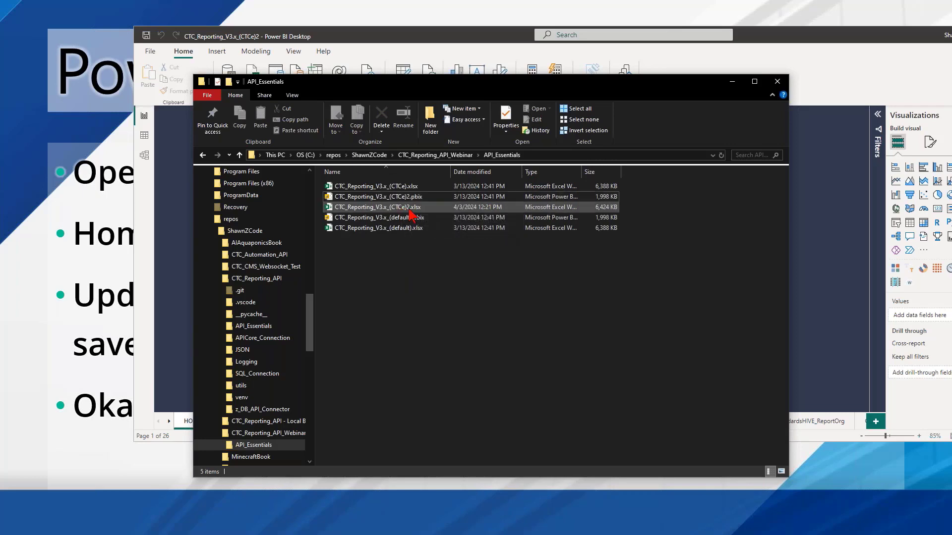
left_click(406, 210)
right_click(405, 210)
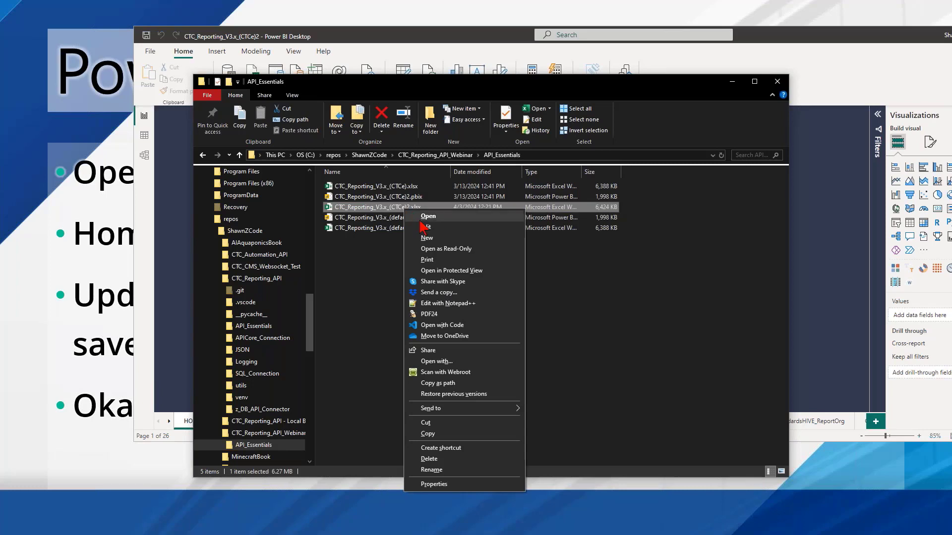
left_click(457, 385)
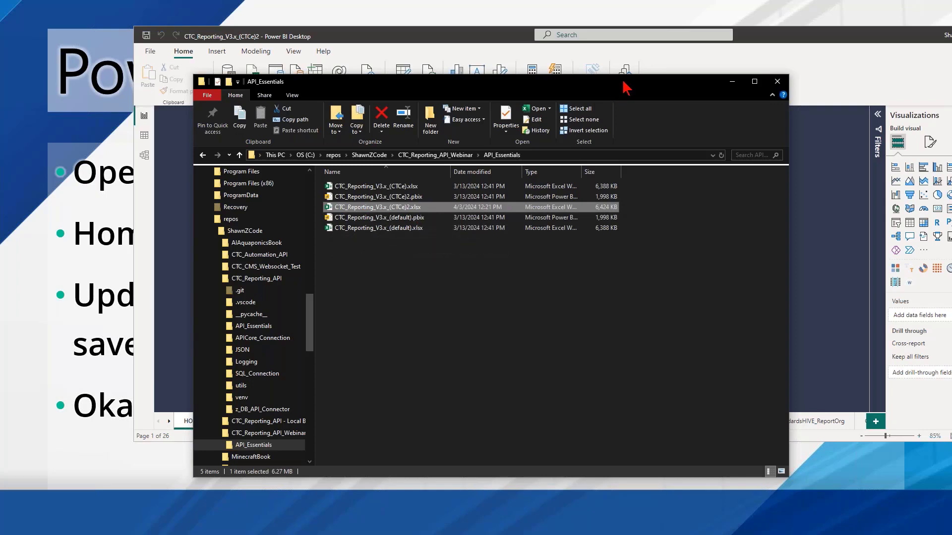
Back in Power BI Desktop, replace excelFilePath with the copied path to CTC_Reporting_V3.x_(CTCe)2.xlsx and remove its enclosing quotation marks.
left_click_drag(625, 88, 618, 273)
left_click(562, 233)
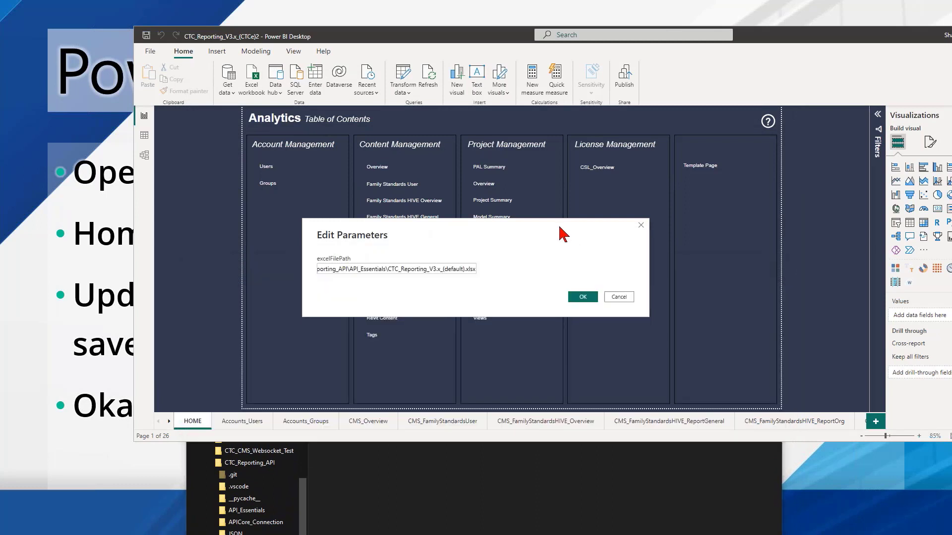
left_click(385, 270)
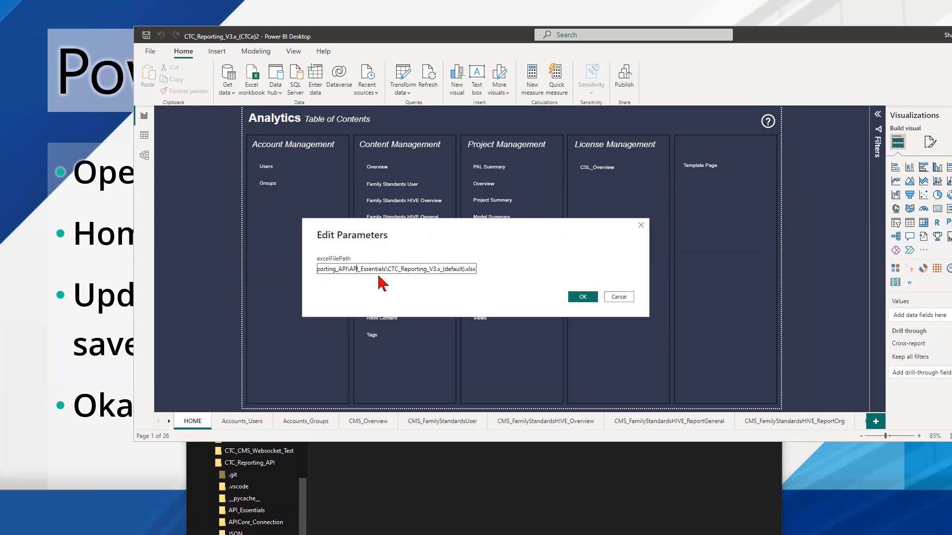
key("Home")
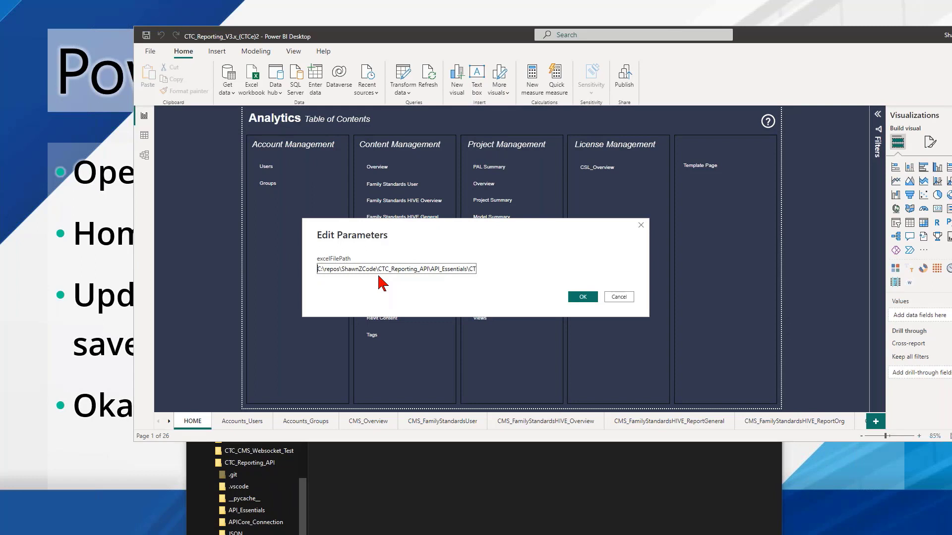
key("shift+End")
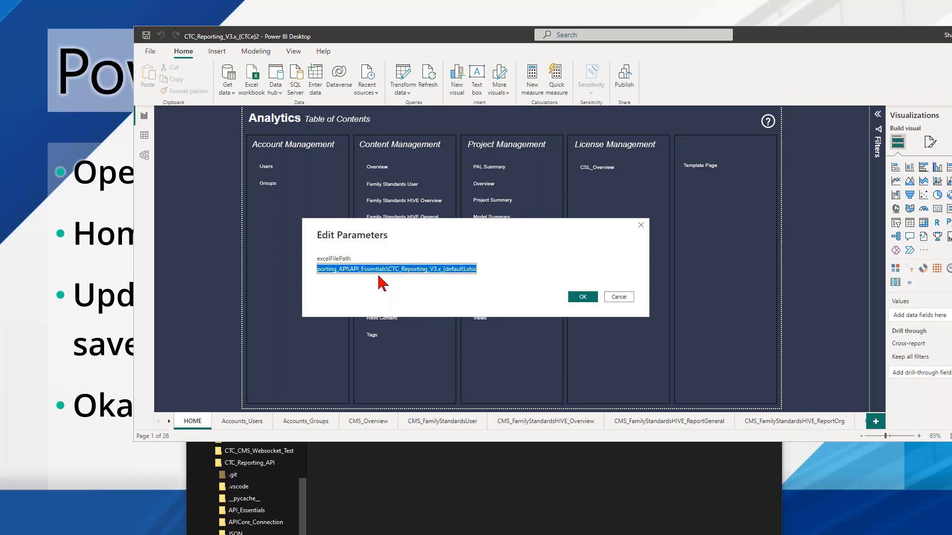
key("BackSpace")
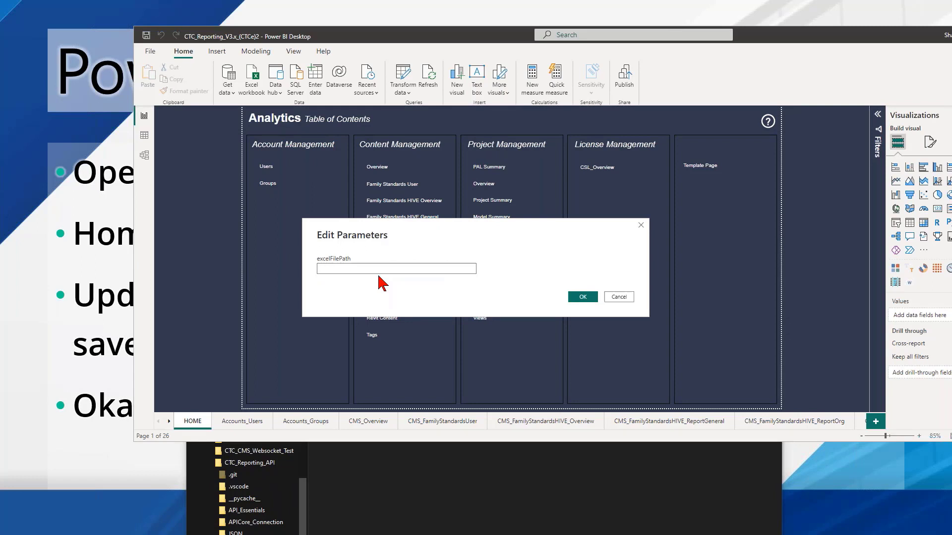
key("ctrl+v")
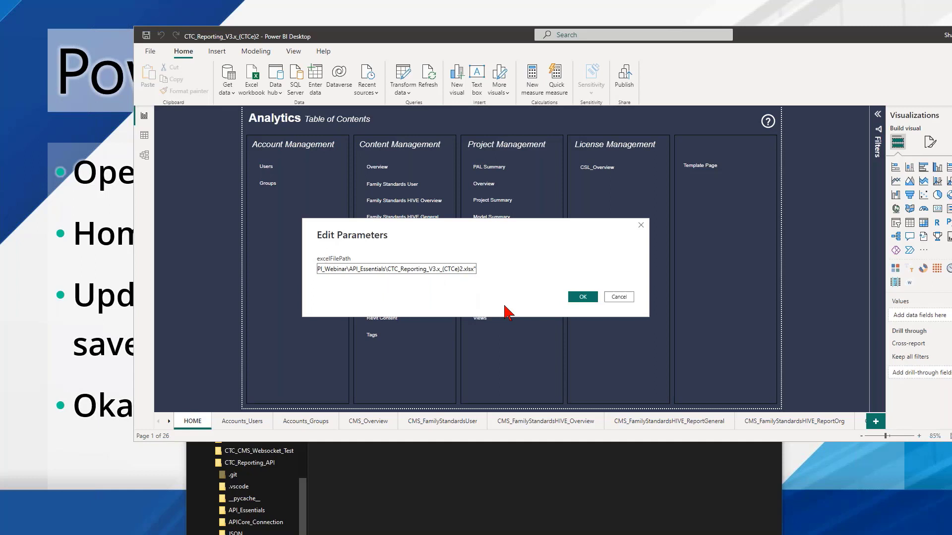
key("BackSpace")
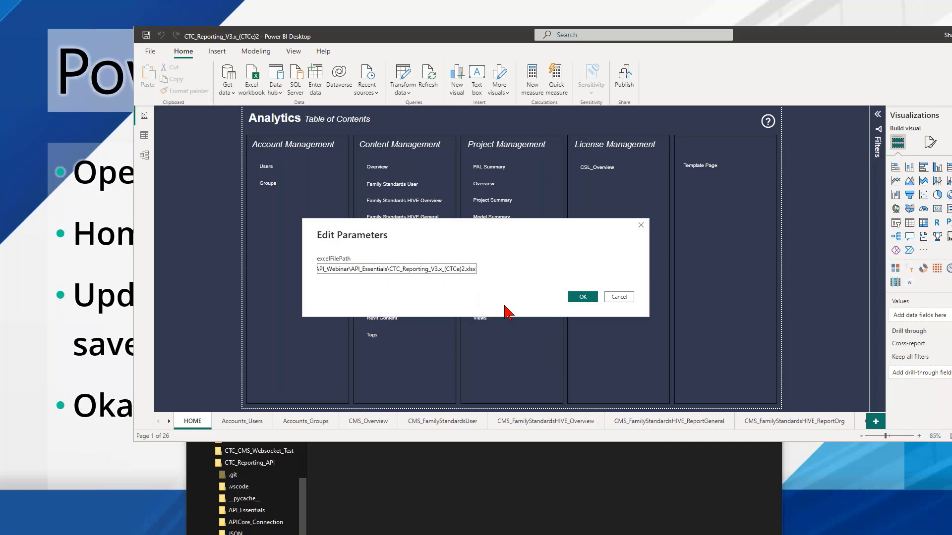
key("Home")
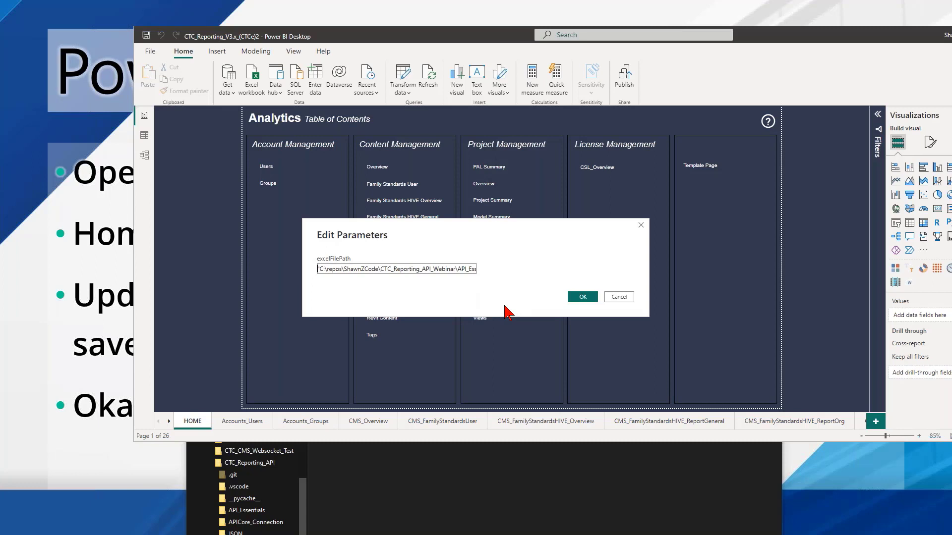
key("Delete")
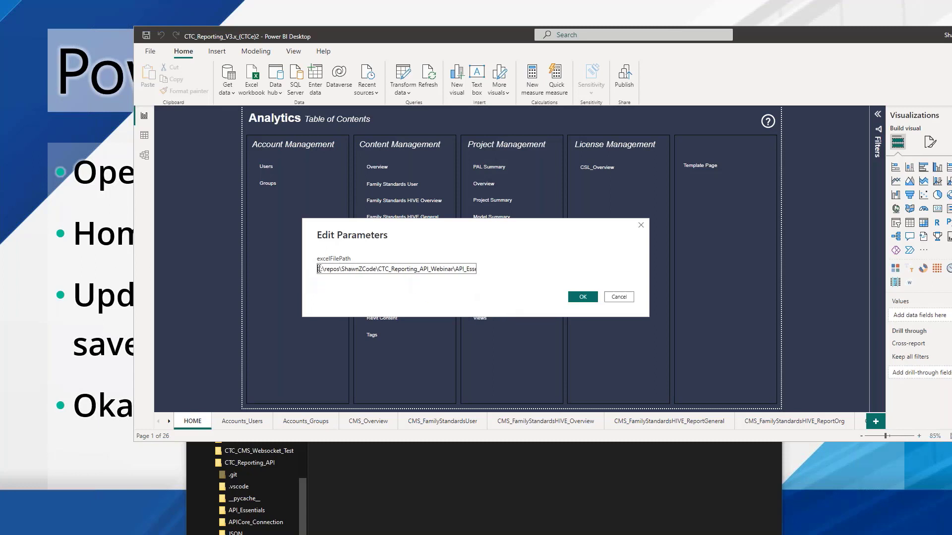
Check the excelFilePath entry from start to end, accept the parameter, and apply the pending query changes.
left_click_drag(318, 269, 467, 272)
left_click(351, 278)
left_click_drag(318, 269, 479, 274)
left_click(466, 270)
left_click(475, 277)
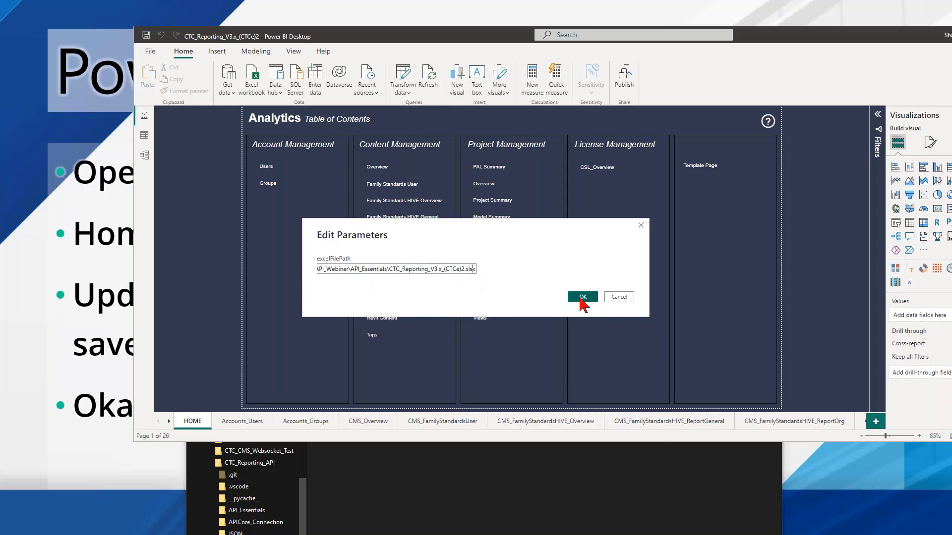
left_click(582, 298)
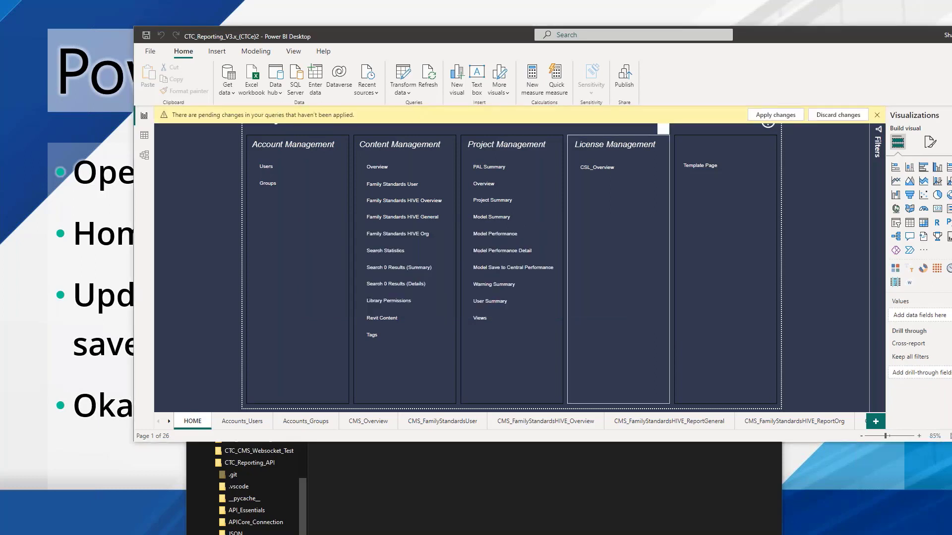
left_click(777, 116)
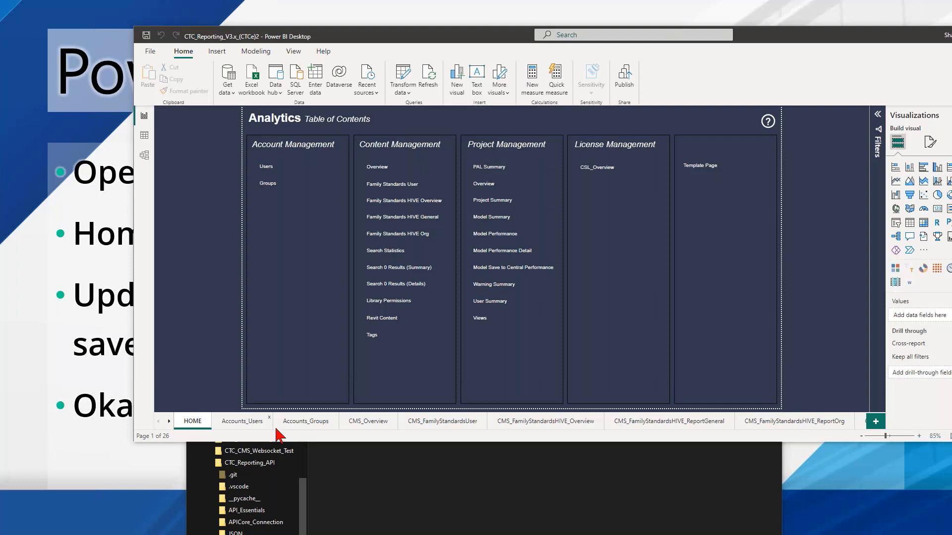
Maximize the report, open the Users page from the table of contents, and compare its data with Status set to Disabled and Active.
double_click(475, 37)
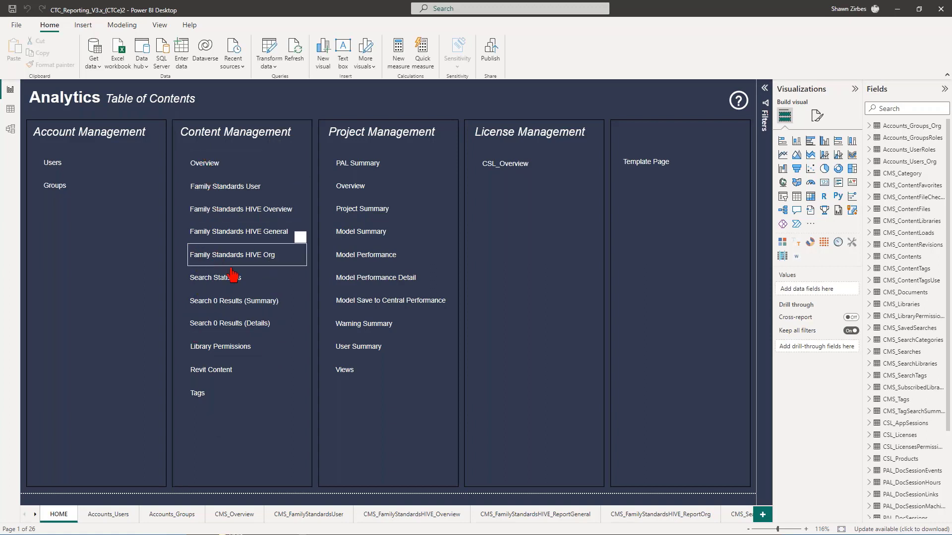
left_click(58, 166, "ctrl")
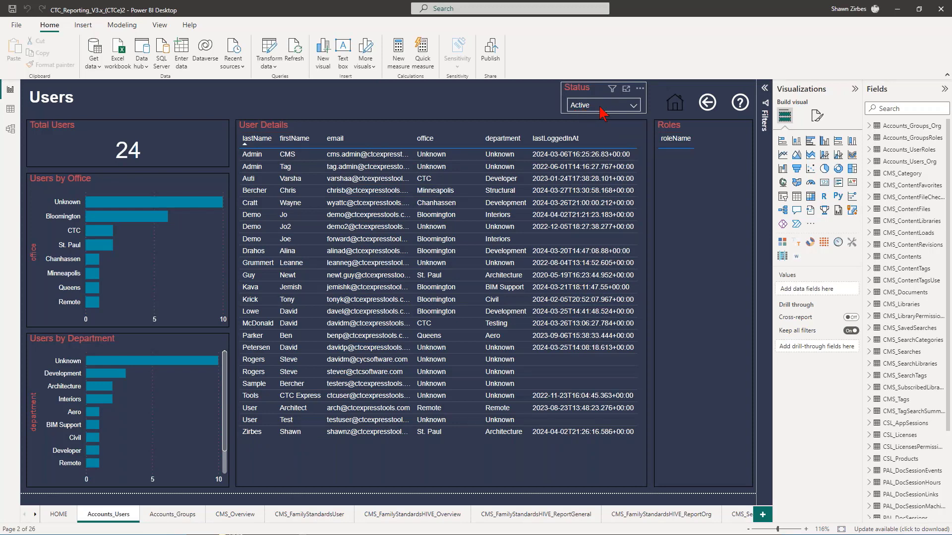
left_click(633, 106)
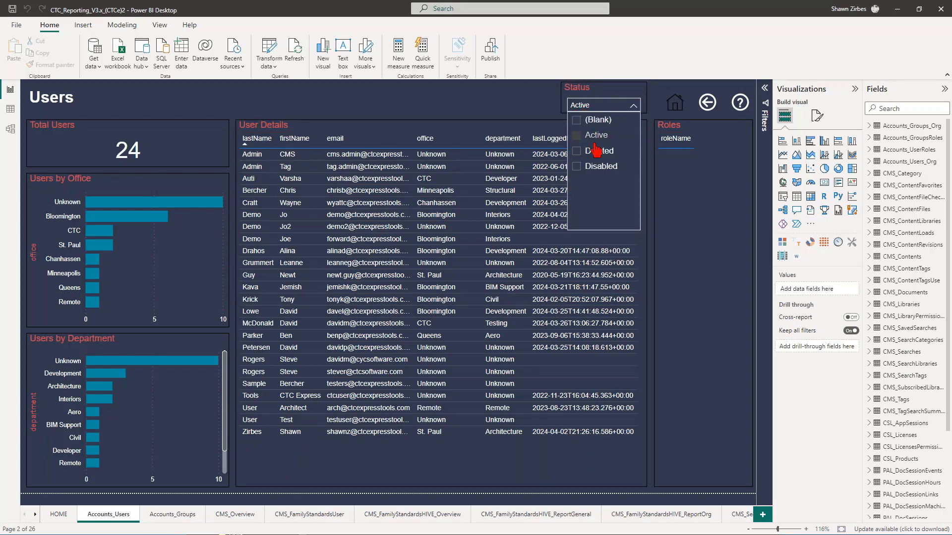
left_click(579, 168)
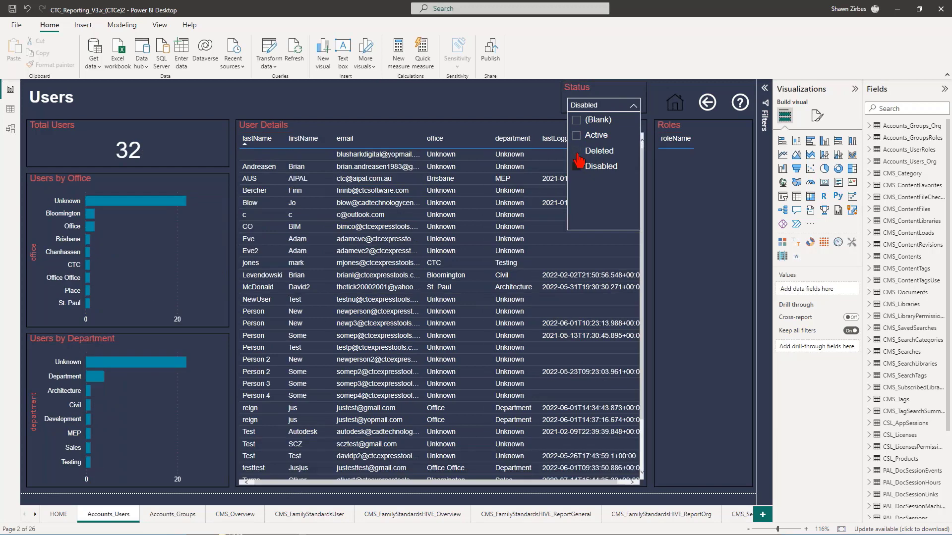
left_click(580, 139)
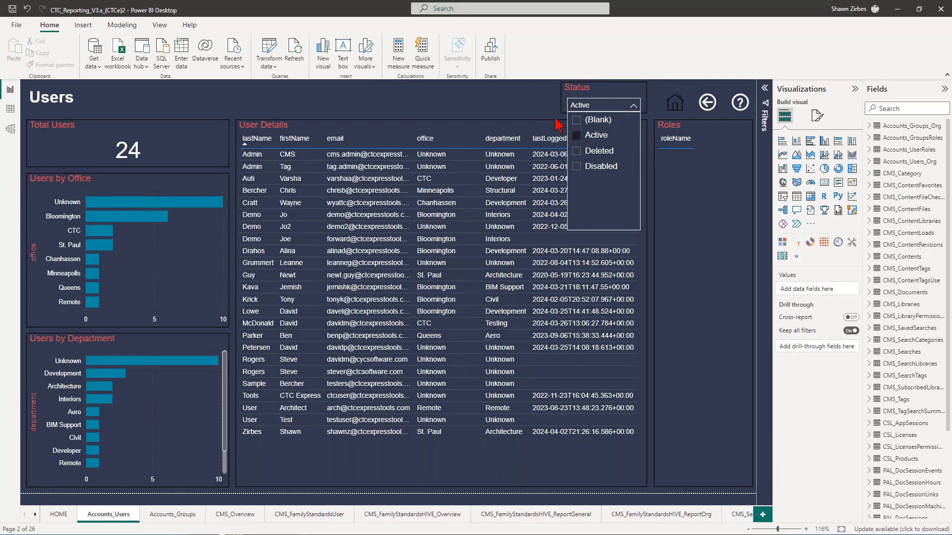
left_click(517, 105)
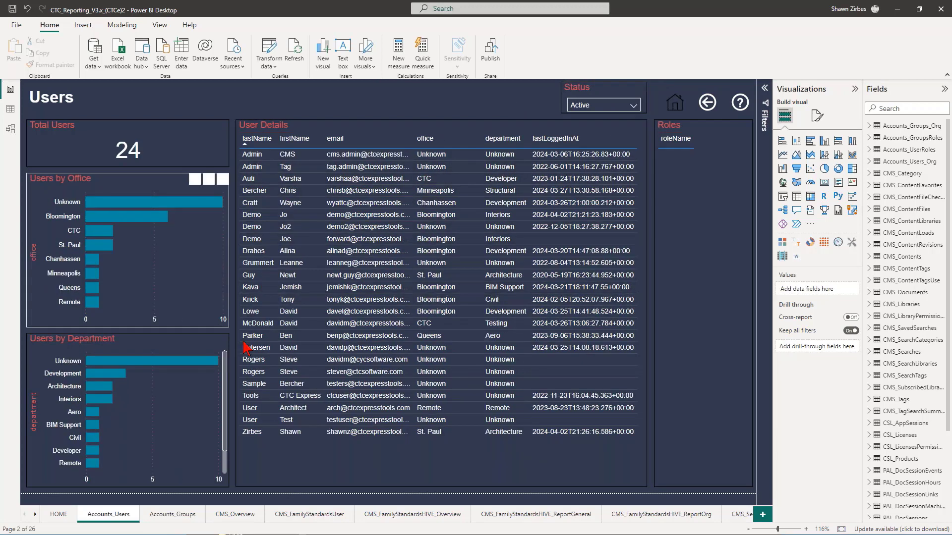
Cross-filter the user details by the Unknown, Bloomington, CTC and St. Paul office bars, and clear the selection.
left_click(126, 203)
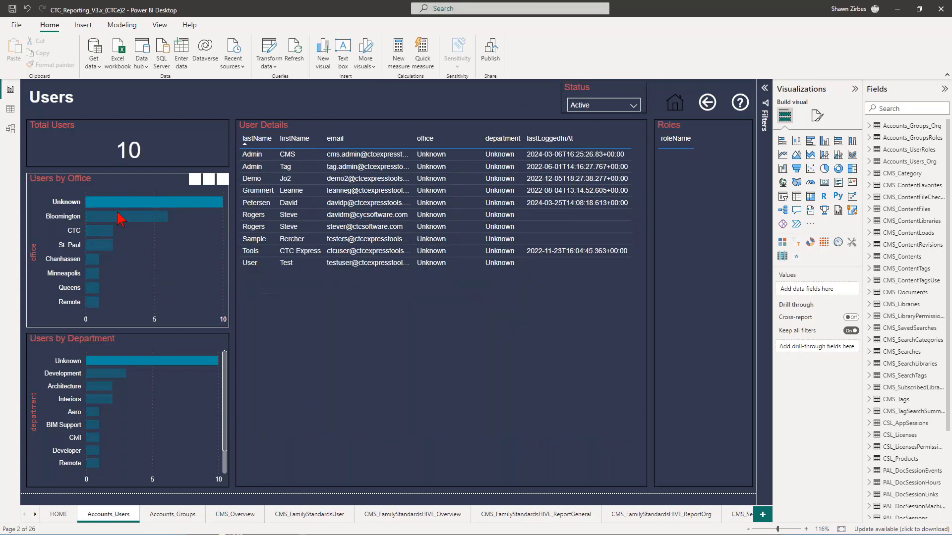
left_click(118, 218)
left_click(102, 232)
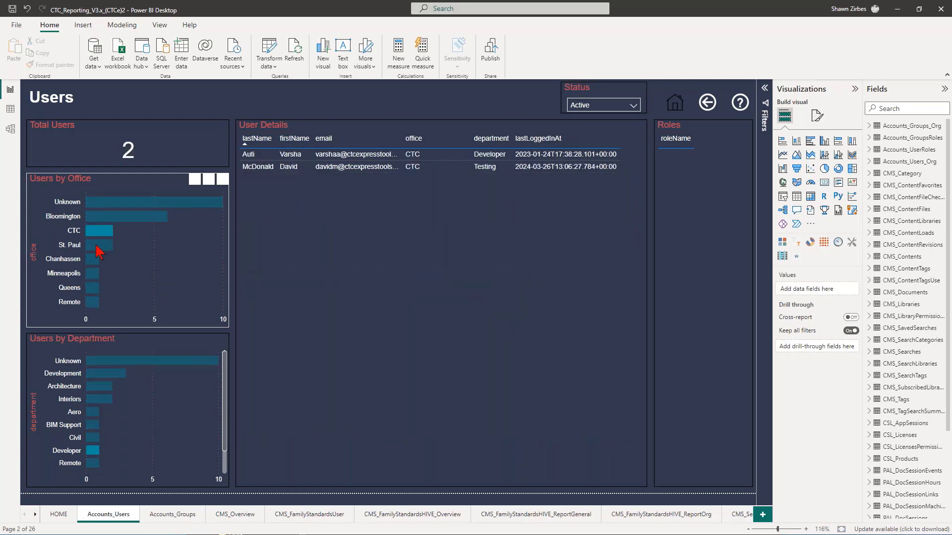
left_click(98, 246)
left_click(99, 248)
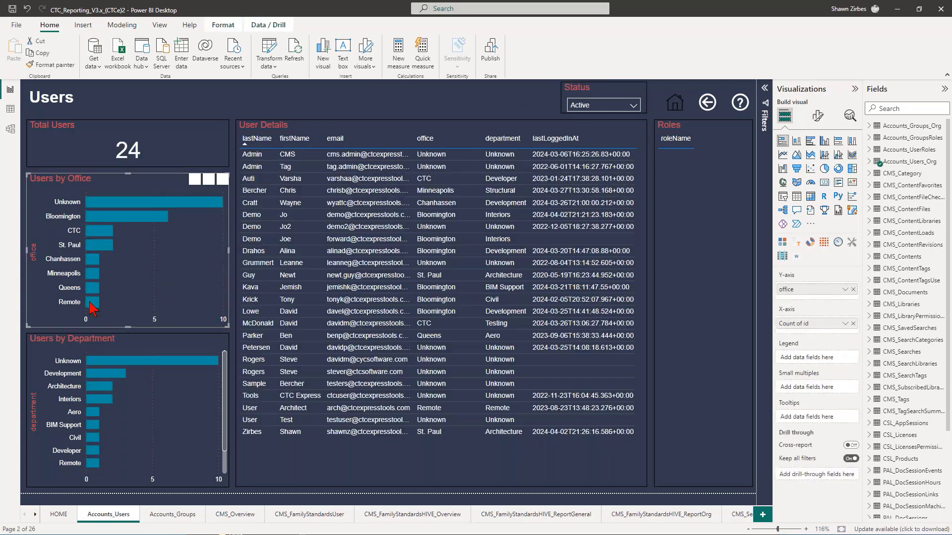
Examine the Users by Department chart and the User Details table on the Users page.
left_click(102, 386)
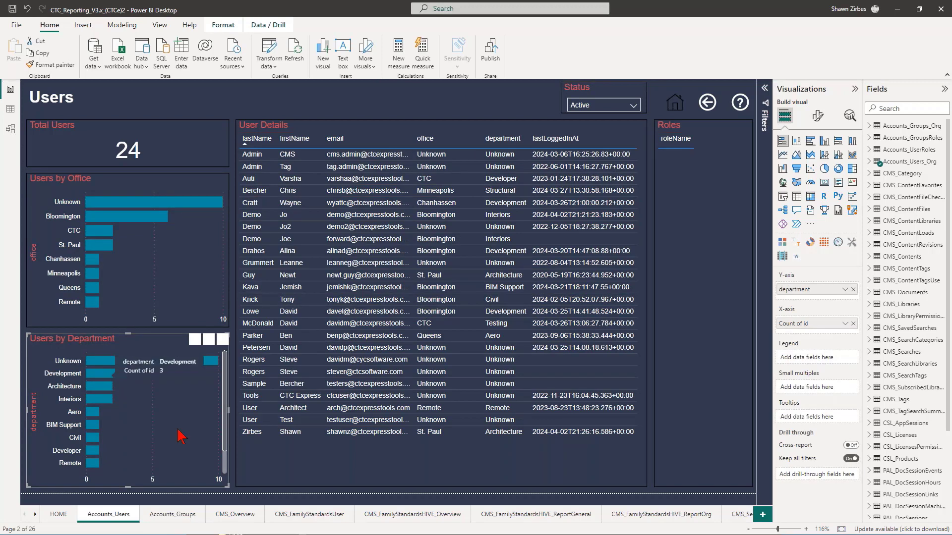
left_click(263, 456)
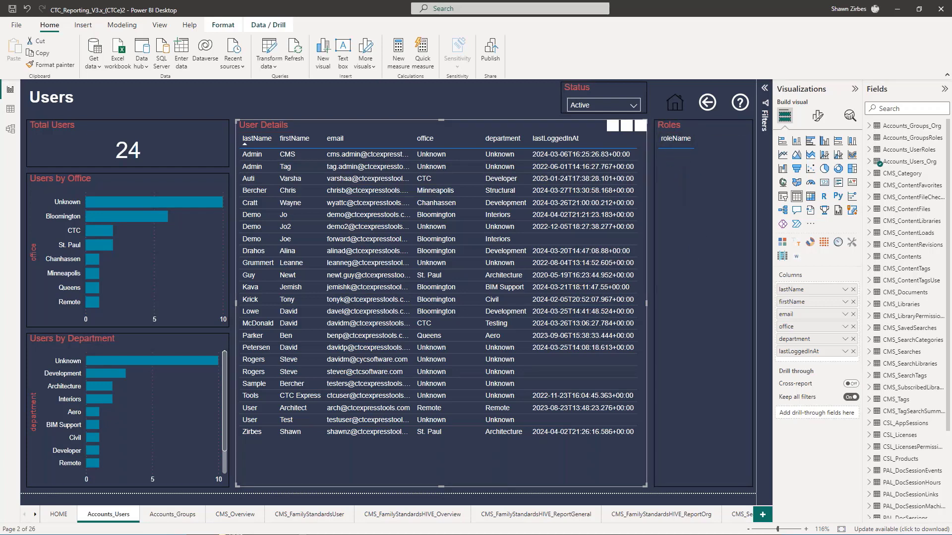
Switch to the Excel workbook and refresh the Accounts_UserRoles query.
key("alt+Tab")
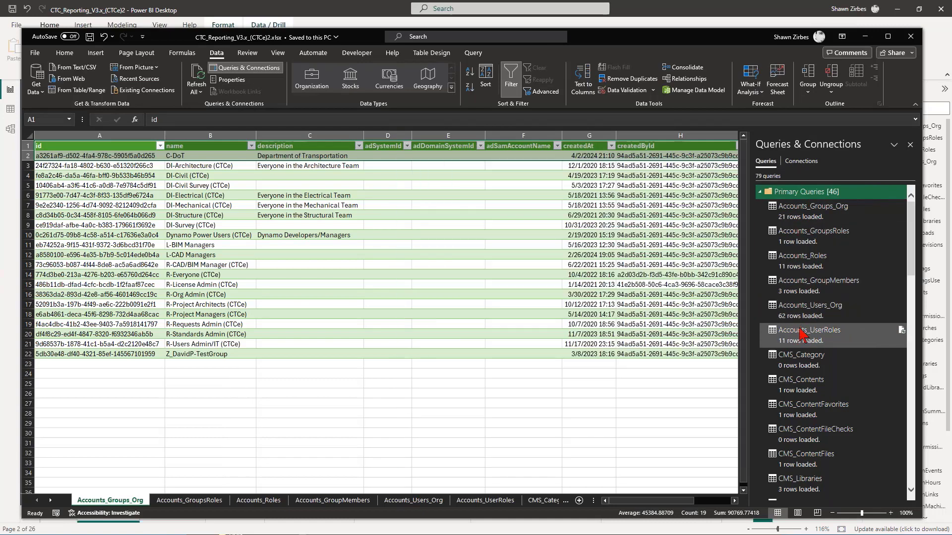
right_click(806, 342)
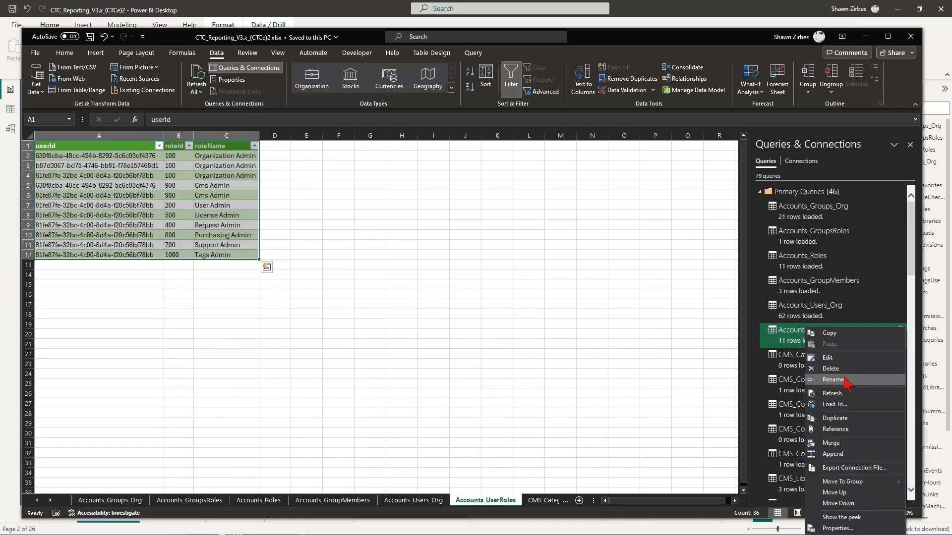
left_click(837, 396)
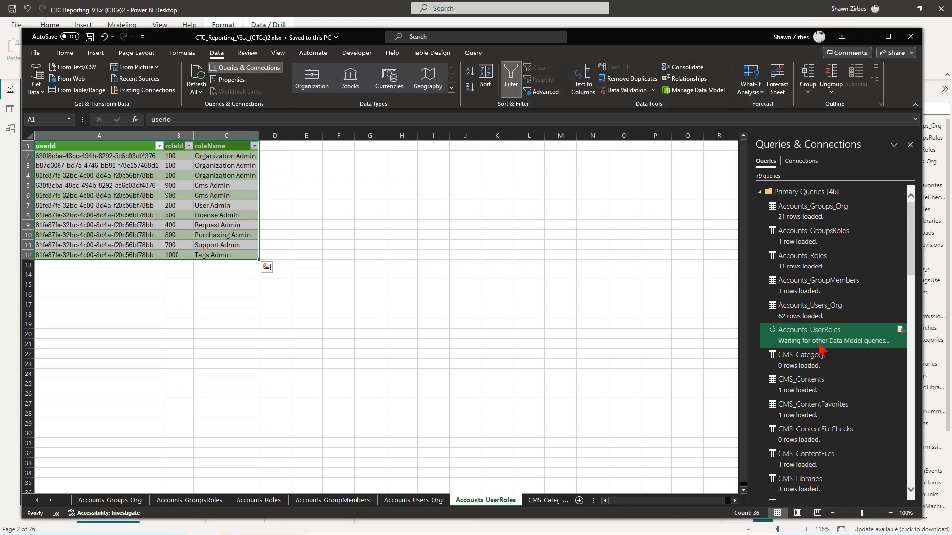
mouse_move(826, 351)
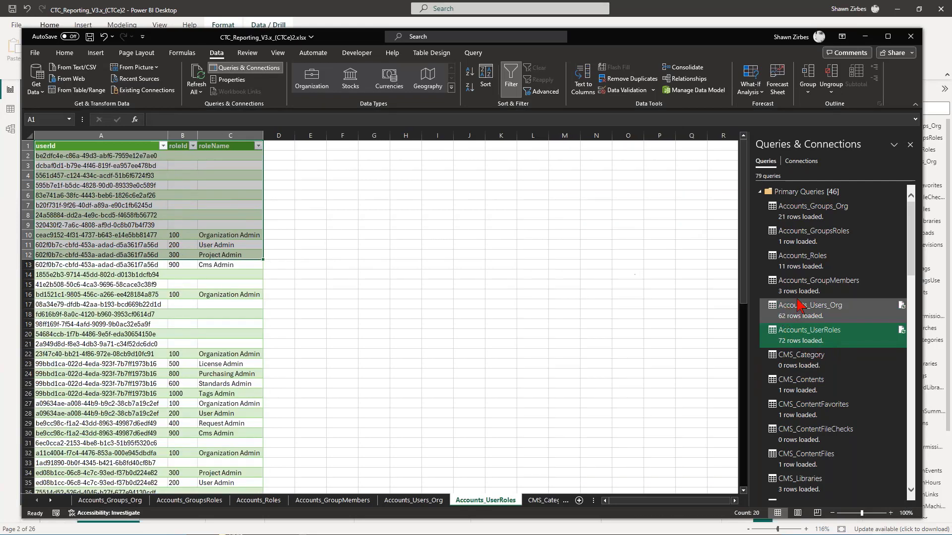
Refresh the Accounts_GroupsRoles query and review its sheet alongside Accounts_Groups_Org.
mouse_move(806, 267)
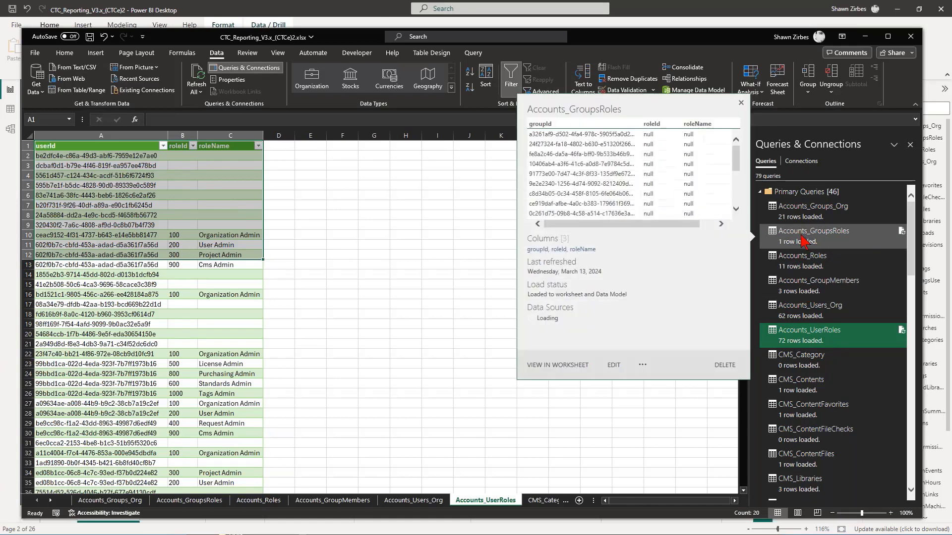
left_click(803, 240)
right_click(802, 237)
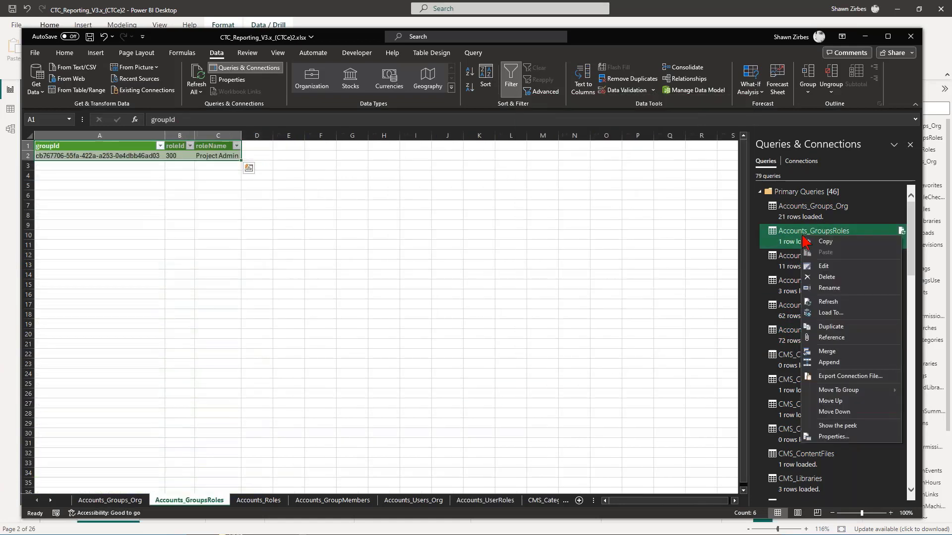
left_click(827, 301)
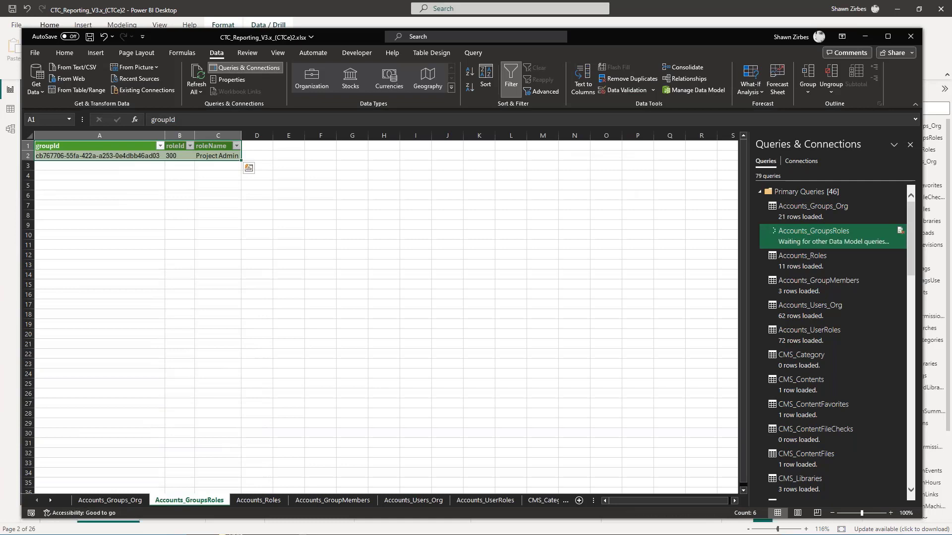
left_click(802, 217)
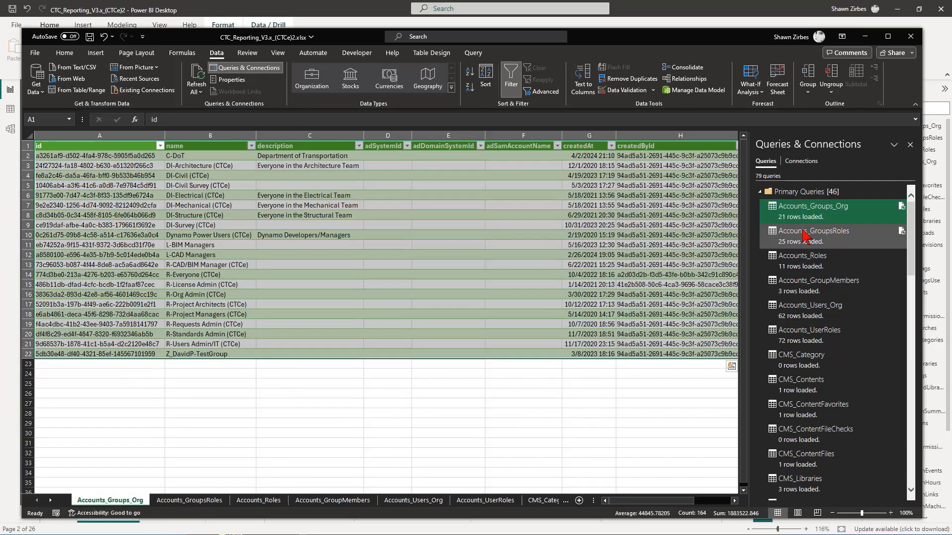
left_click(806, 236)
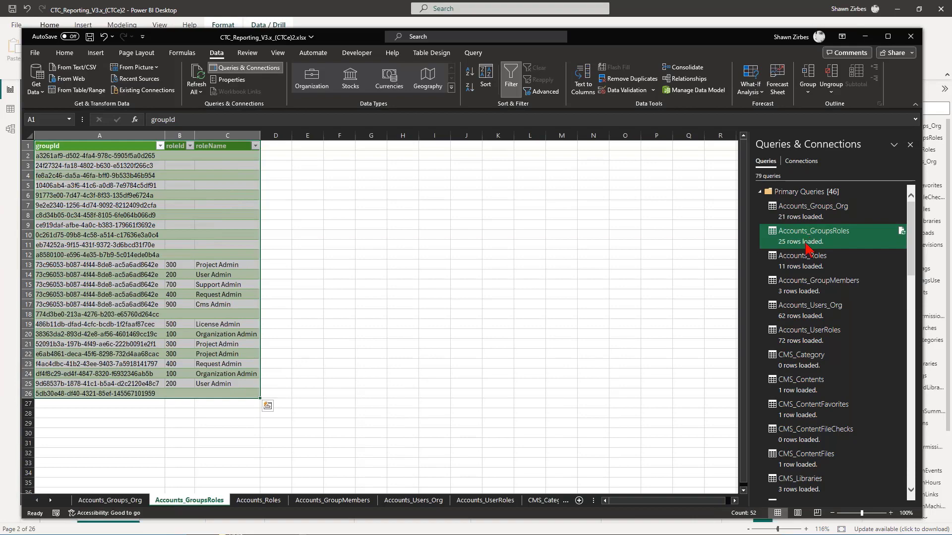
Refresh the Accounts_GroupMembers query after checking the user sheets, review its rows, and save the workbook.
left_click(800, 303)
left_click(808, 340)
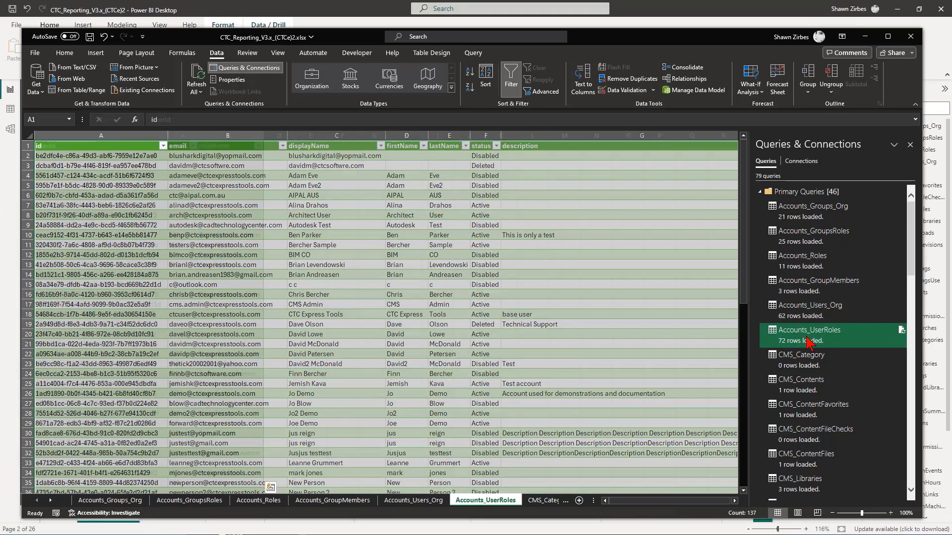
left_click(805, 290)
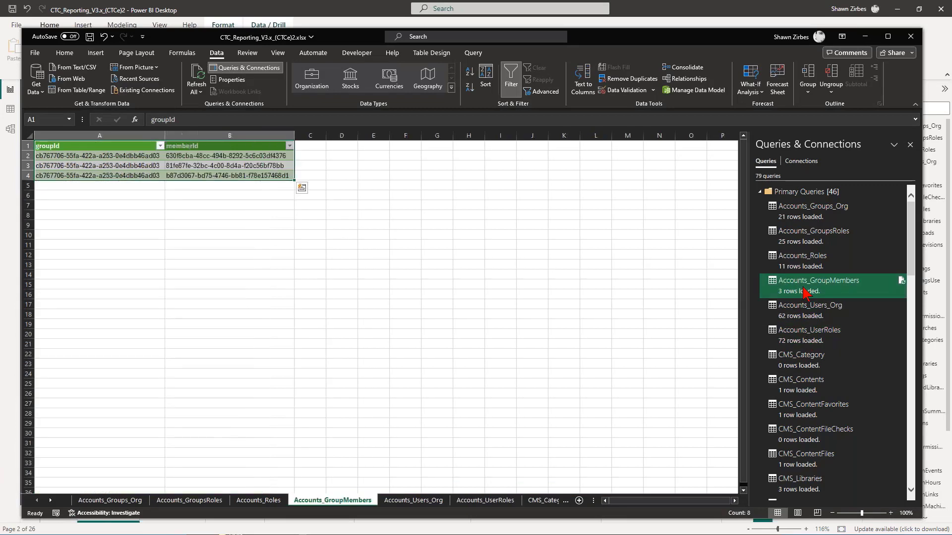
right_click(804, 291)
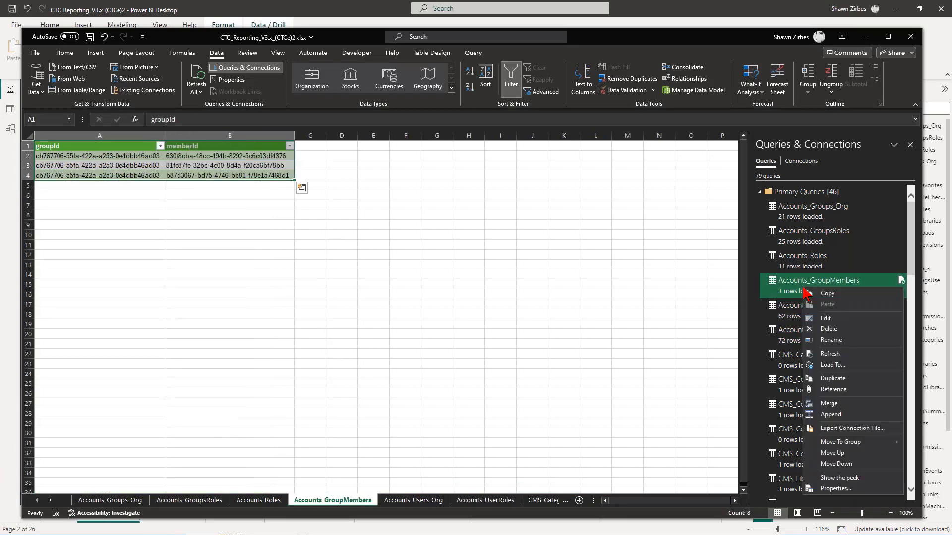
left_click(835, 356)
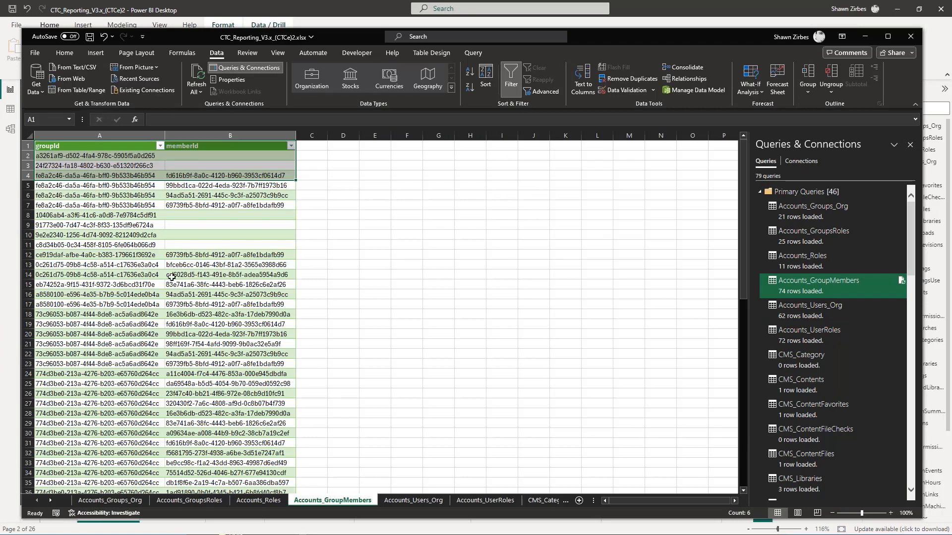
scroll(303, 291, "down", 4)
left_click_drag(734, 244, 734, 149)
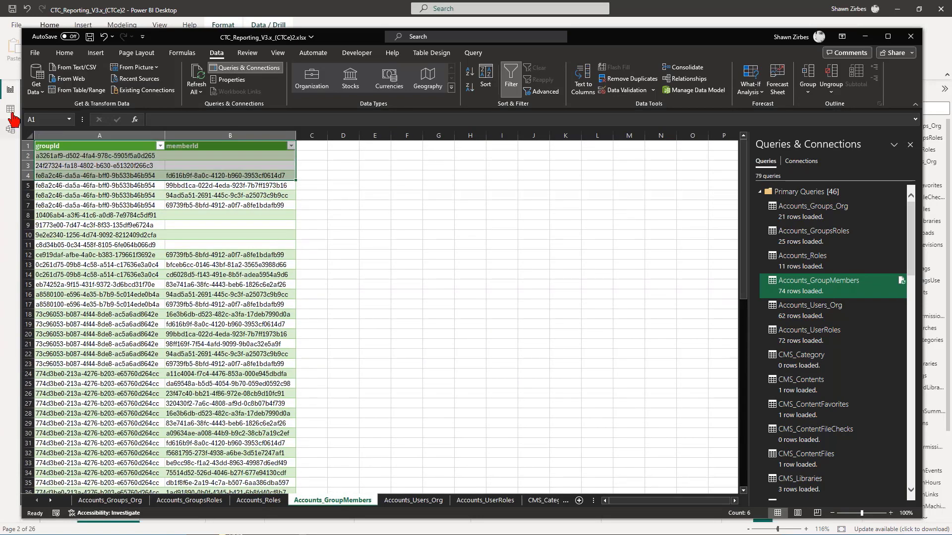
left_click(90, 37)
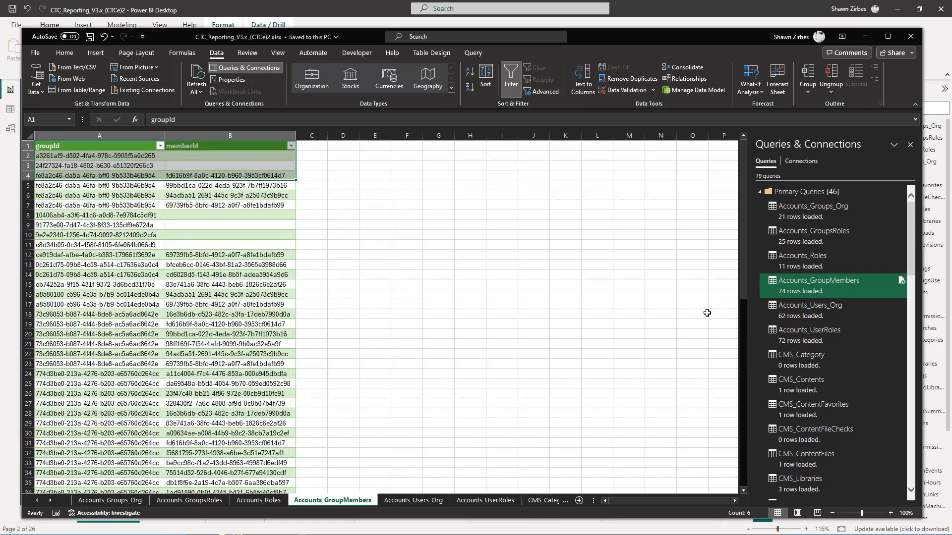
Return to Power BI, refresh the report data, and cross-filter the Users page by the Organization Admin role, clearing the filter again.
left_click(941, 48)
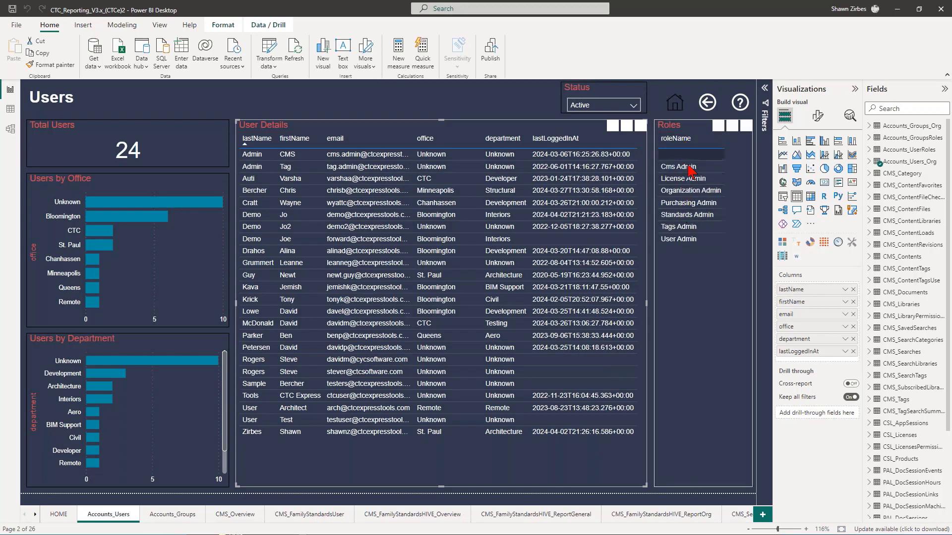
left_click(679, 192)
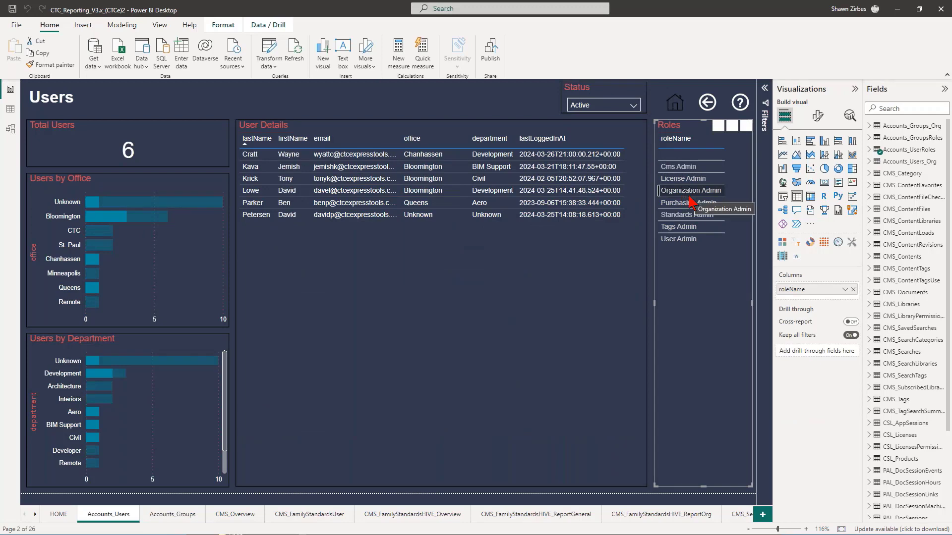
left_click(688, 195)
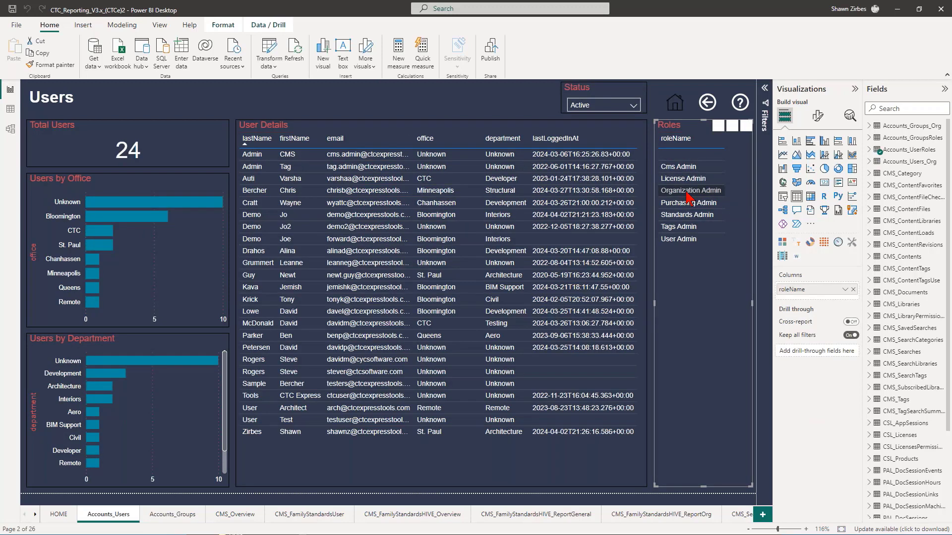
Open the Accounts_Groups page and cross-filter its groups and roles by one user in the User Names table.
left_click(167, 517)
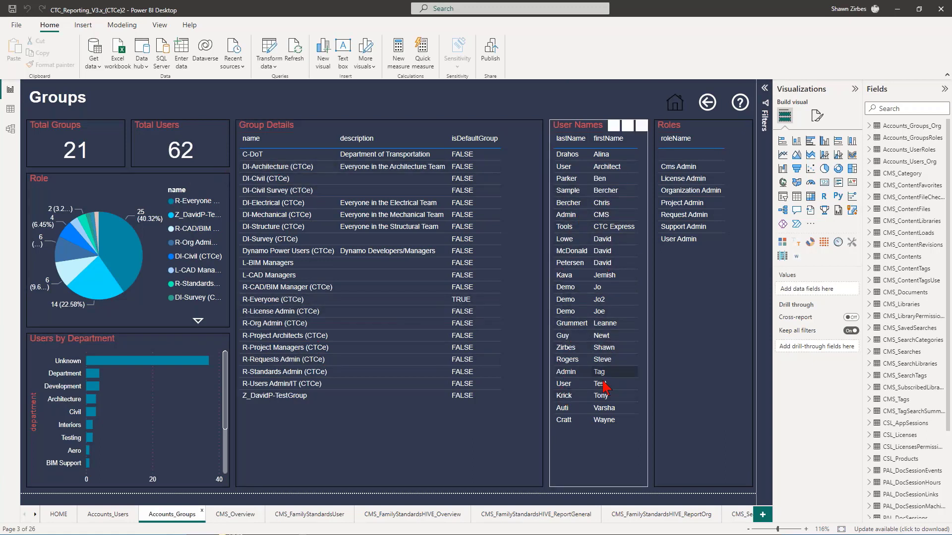
left_click(604, 349)
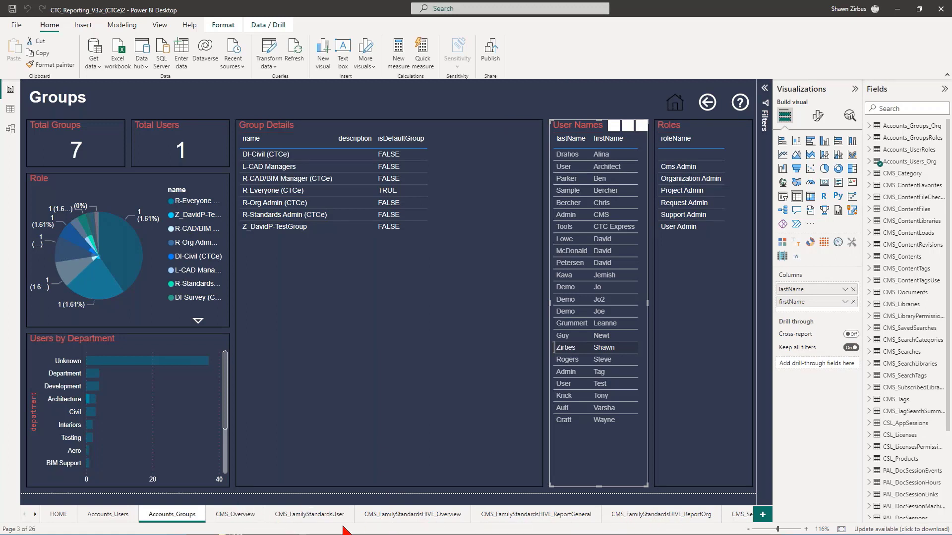
Open the CMS_RevitContent page, review its visuals, and bring the first report pages back into the page list.
left_click(36, 514)
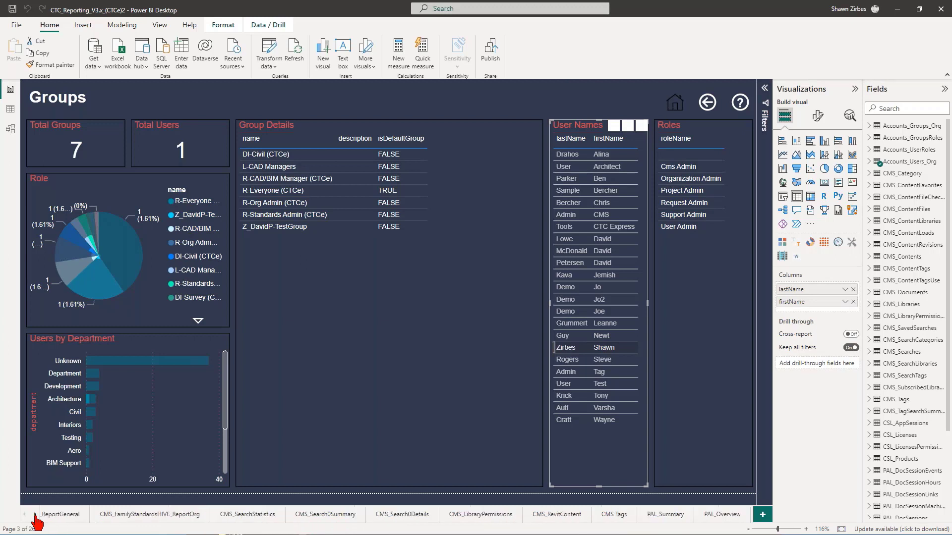
left_click(35, 514)
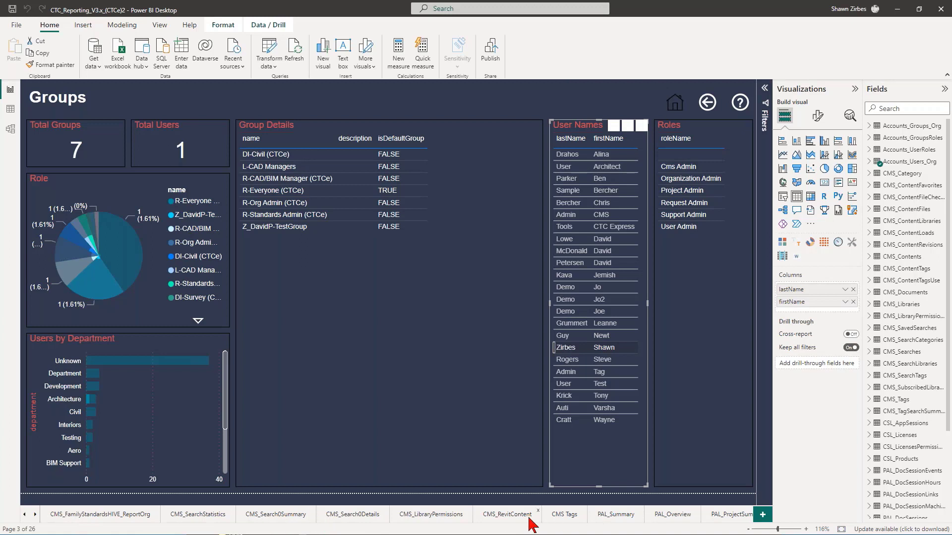
left_click(504, 515)
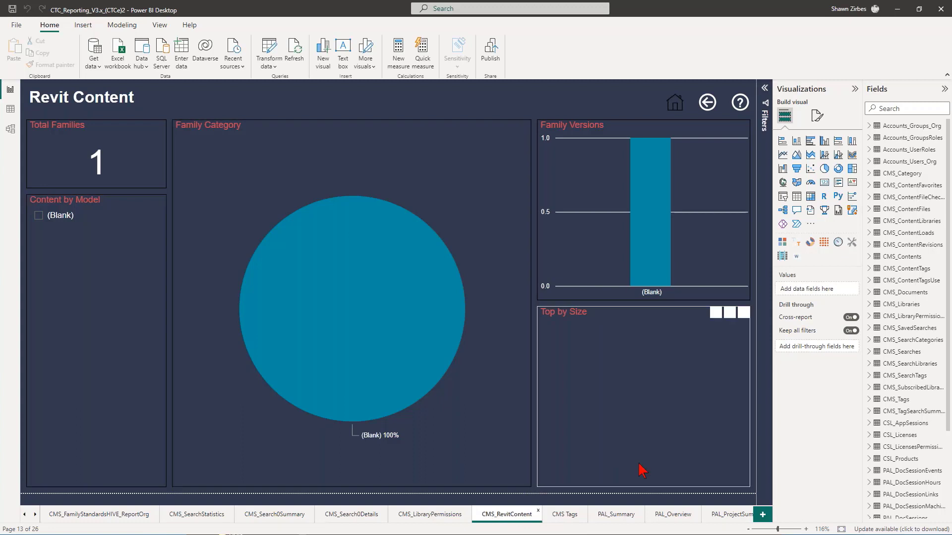
left_click(25, 514)
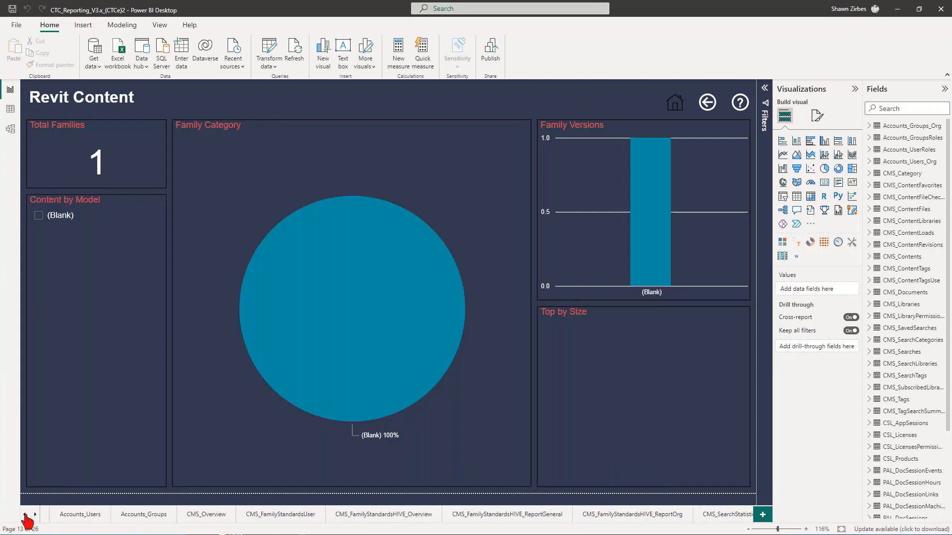
left_click(24, 515)
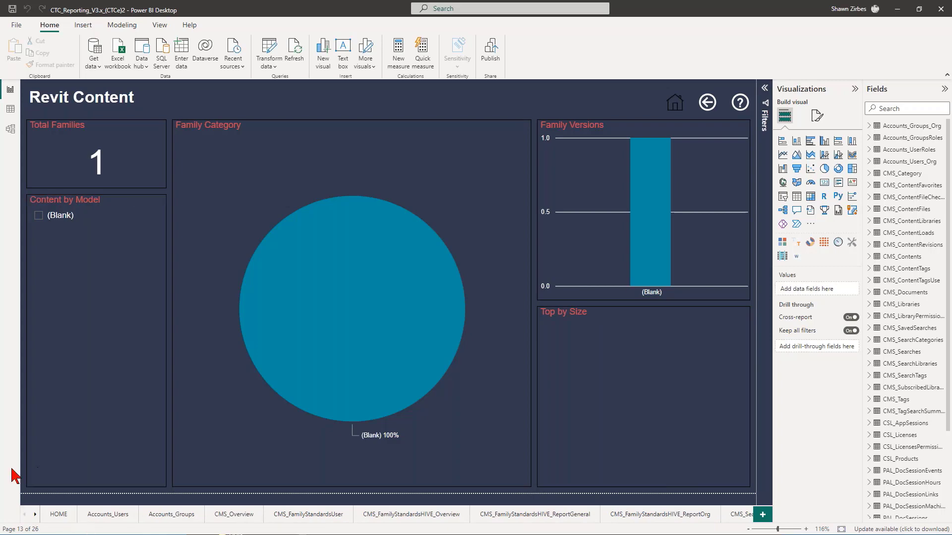
Switch to the Excel workbook, collapse Primary Queries, and examine the entries in the Parameters query group.
key("alt+Tab")
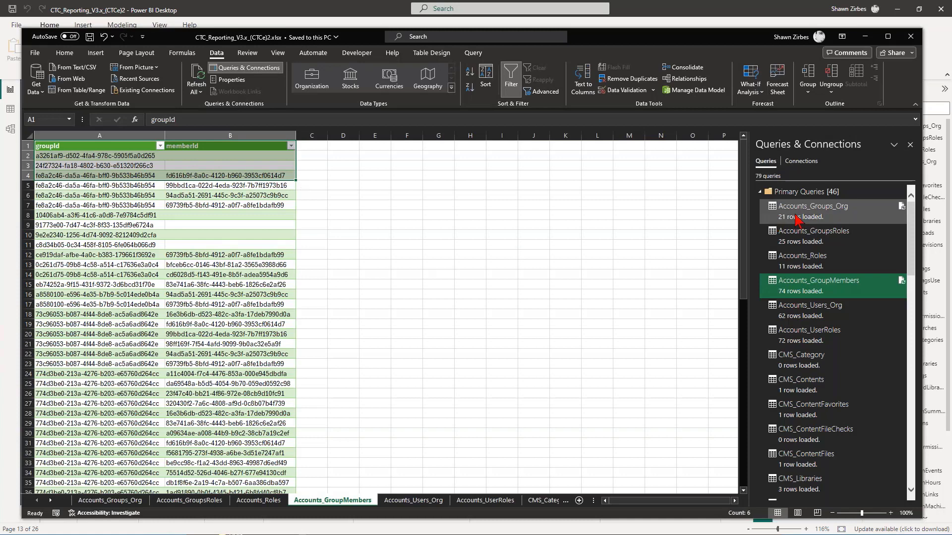
left_click(760, 192)
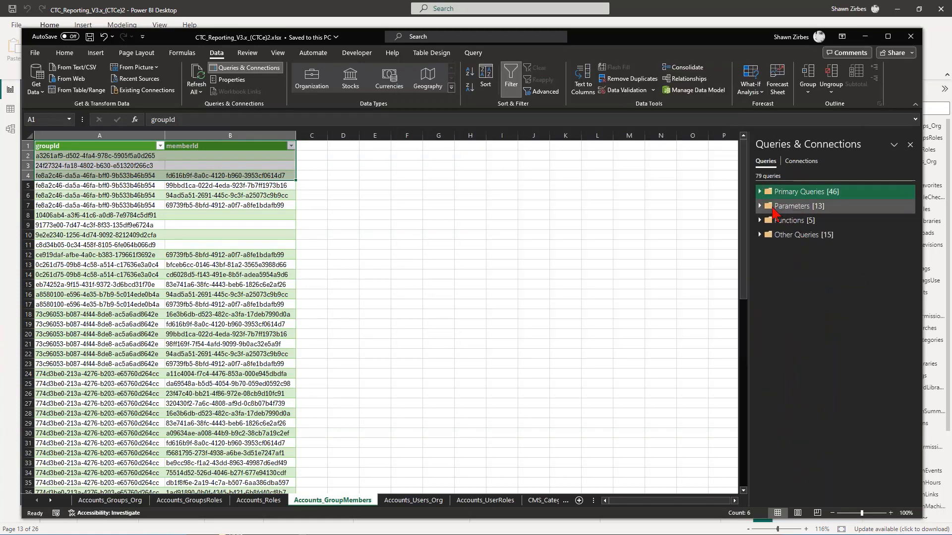
left_click(759, 206)
left_click(803, 226)
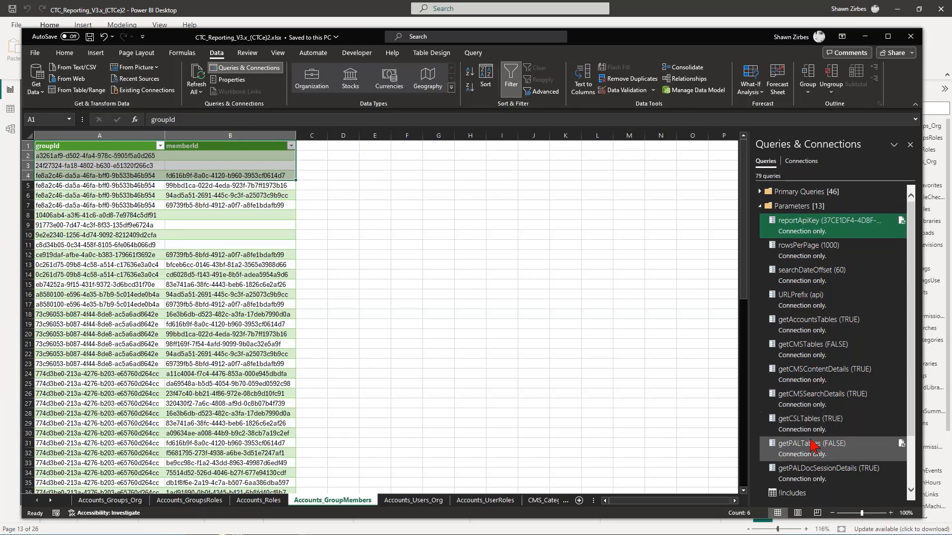
mouse_move(816, 481)
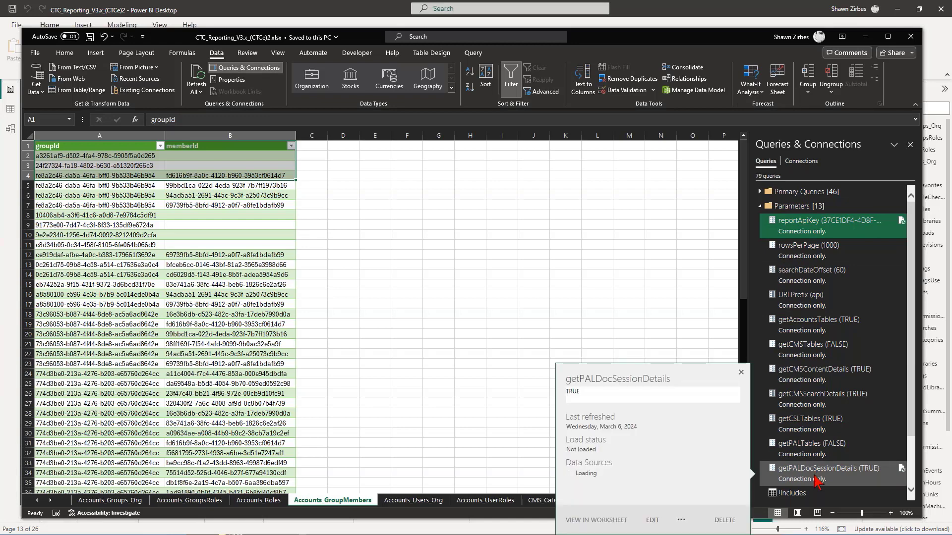
Open the reportApiKey parameter in the Power Query Editor and select its current value.
mouse_move(807, 229)
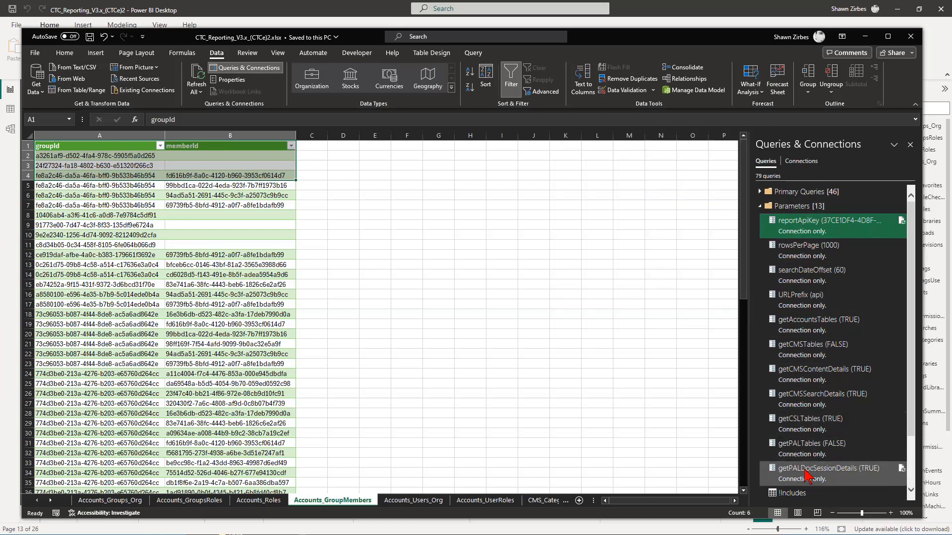
mouse_move(855, 228)
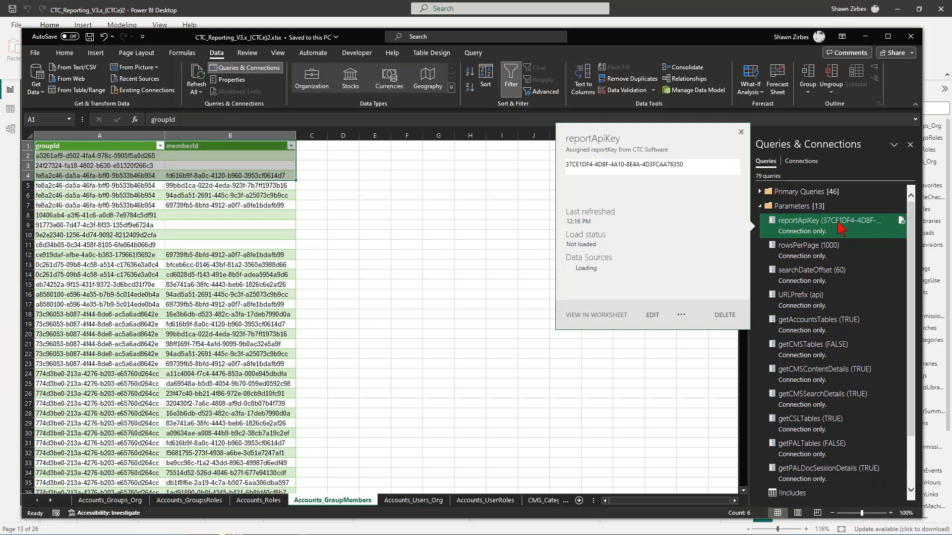
double_click(817, 226)
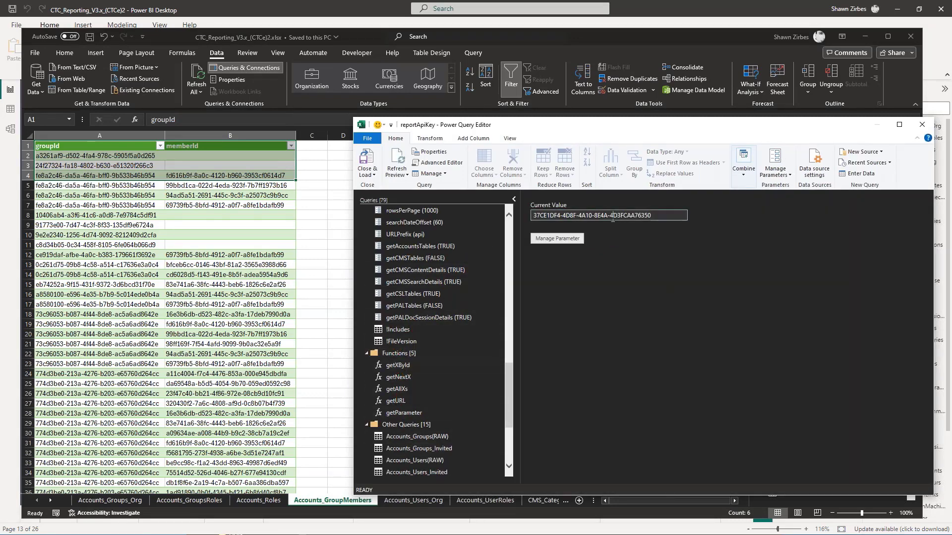
left_click_drag(655, 214, 533, 215)
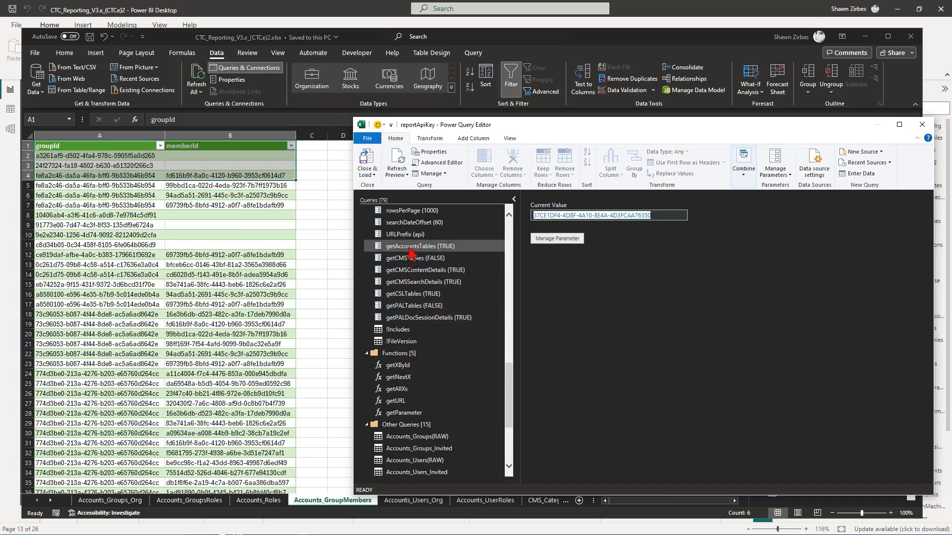
Set the getCSLTables parameter to FALSE, load it back into the workbook and refresh all data.
mouse_move(424, 264)
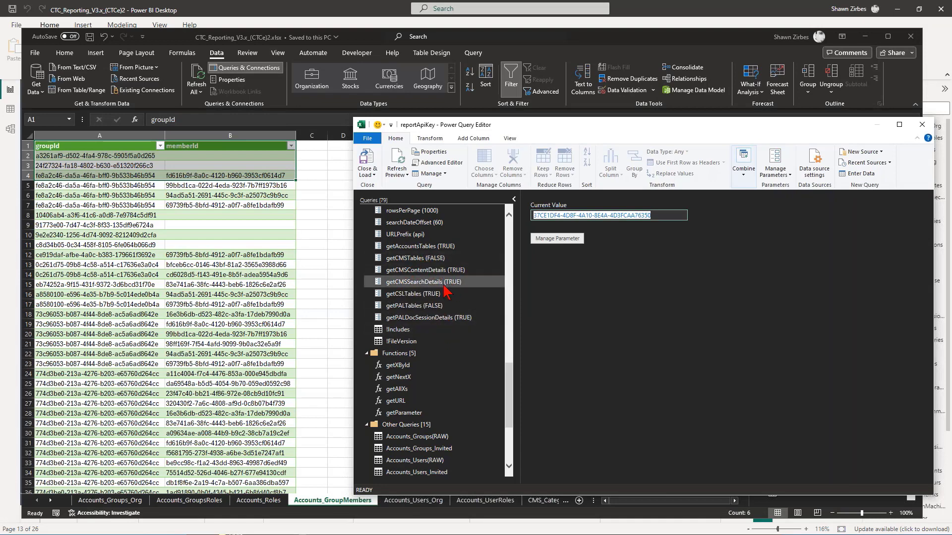
left_click_drag(466, 130, 436, 114)
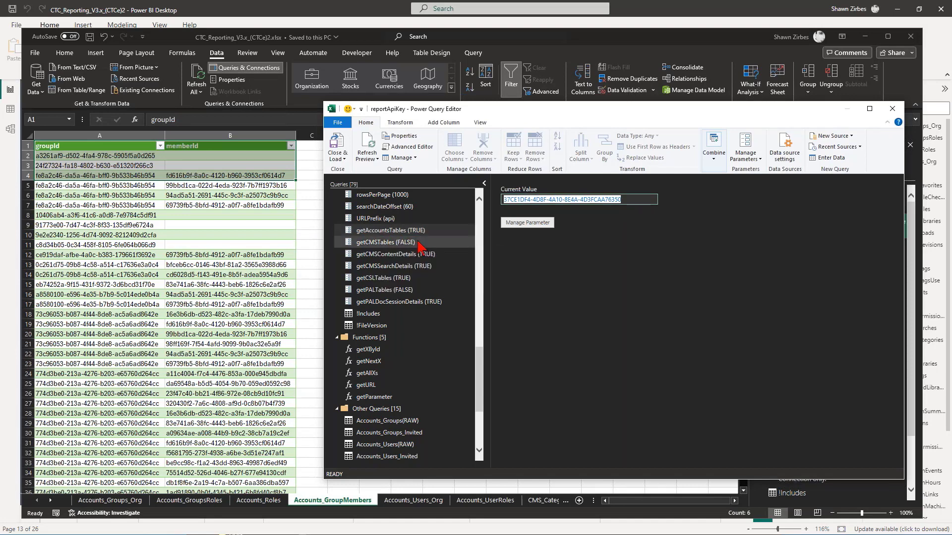
left_click(401, 282)
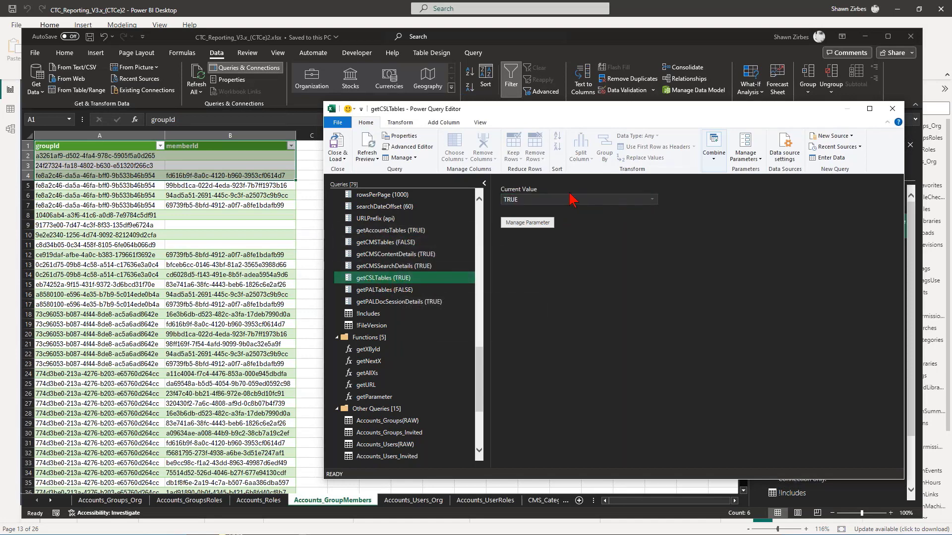
left_click(652, 200)
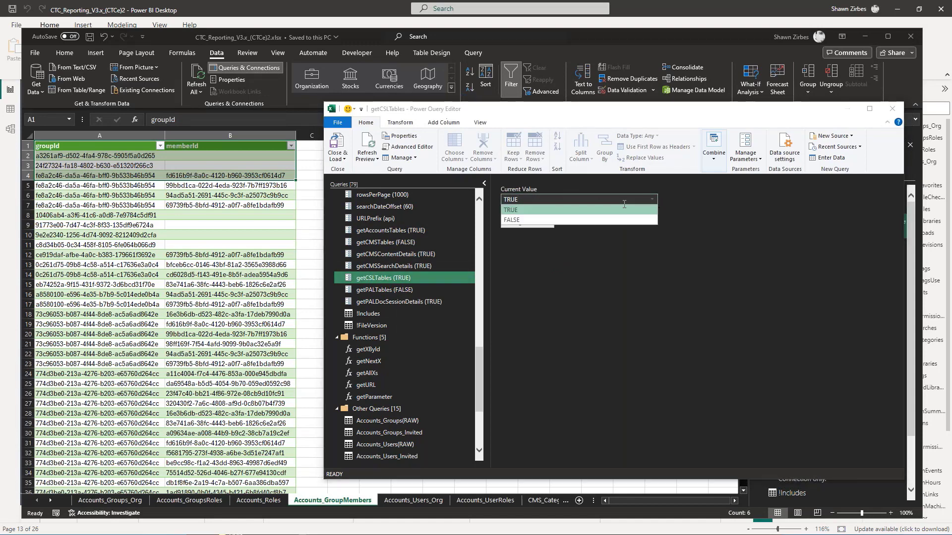
left_click(522, 221)
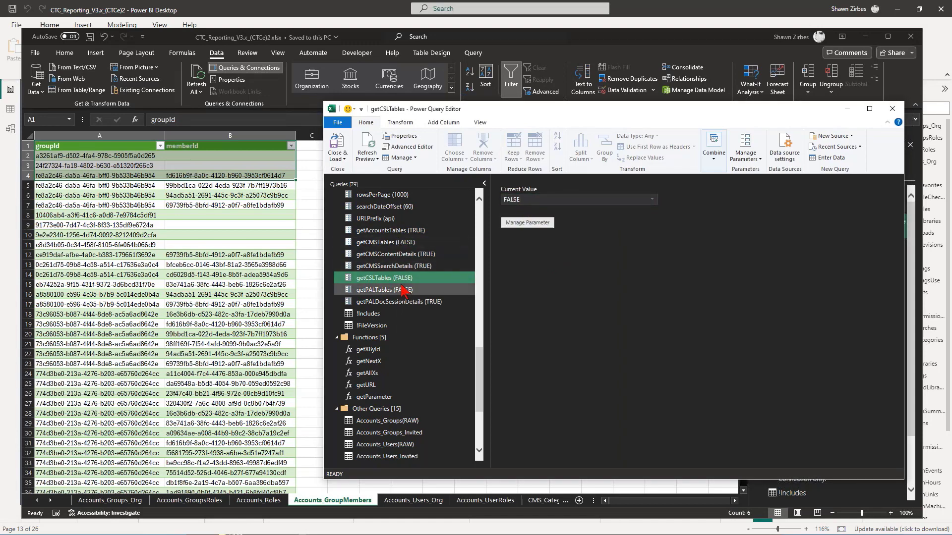
left_click(339, 149)
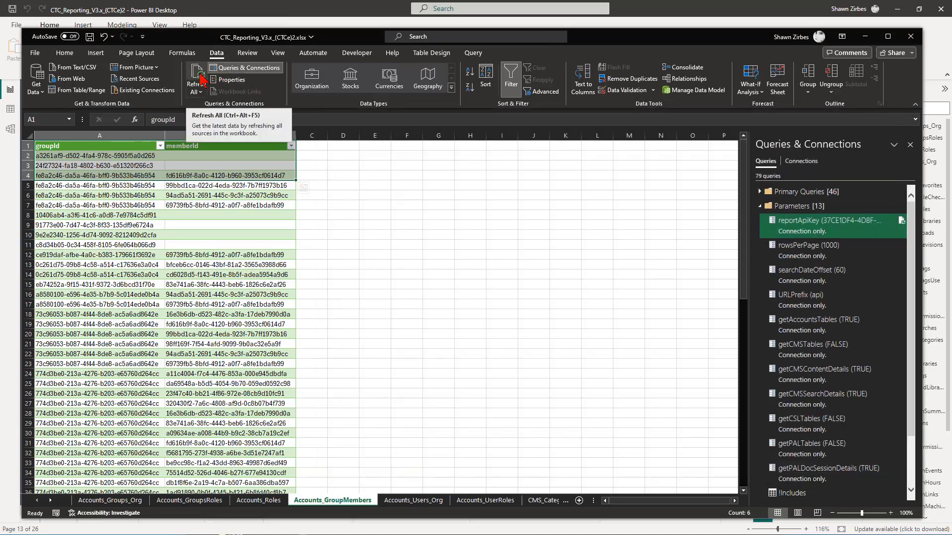
left_click(198, 81)
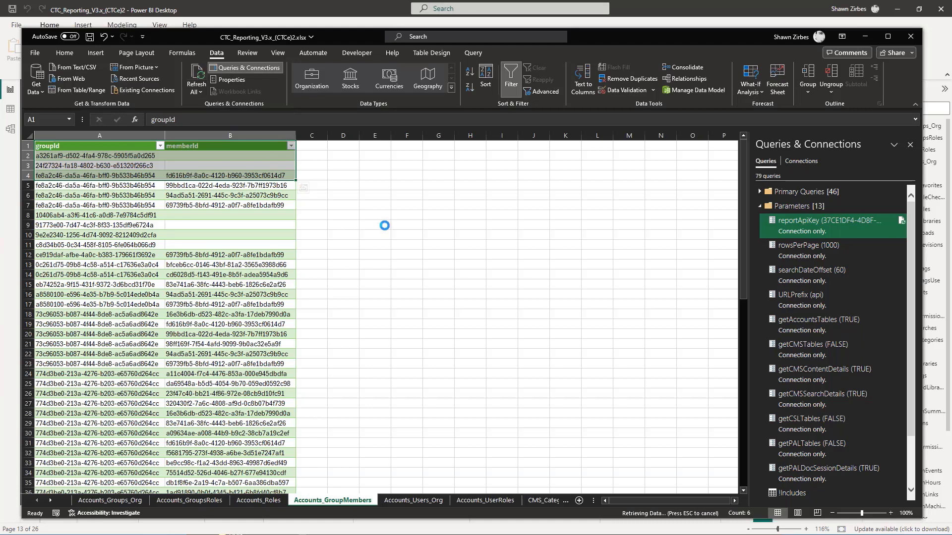
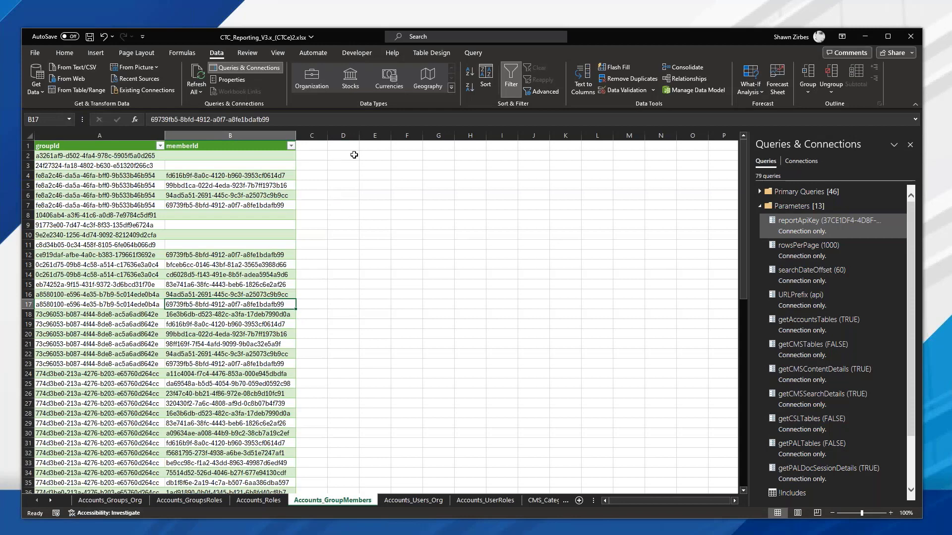
View the rowsPerPage parameter and look through the Accounts_Roles, Accounts_GroupsRoles and Accounts_Groups_Org sheets.
left_click(818, 249)
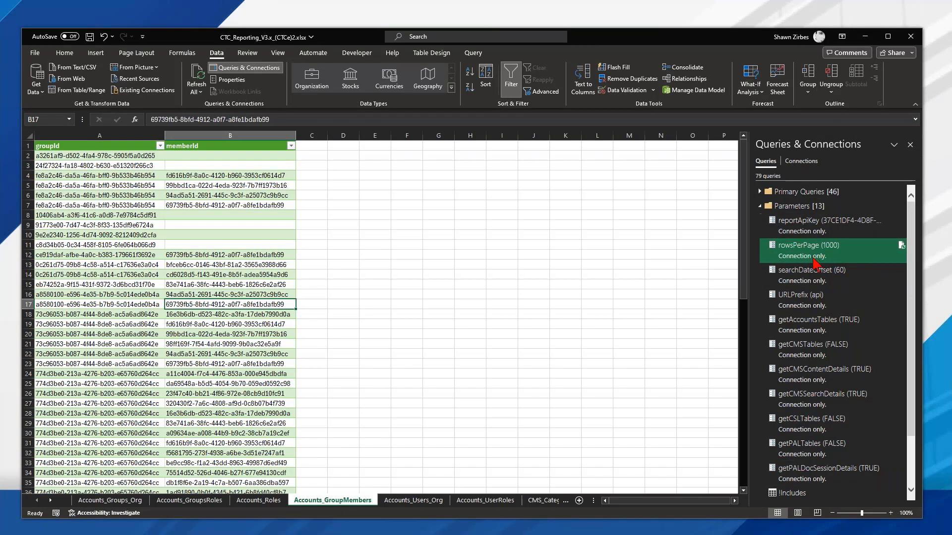
left_click(496, 329)
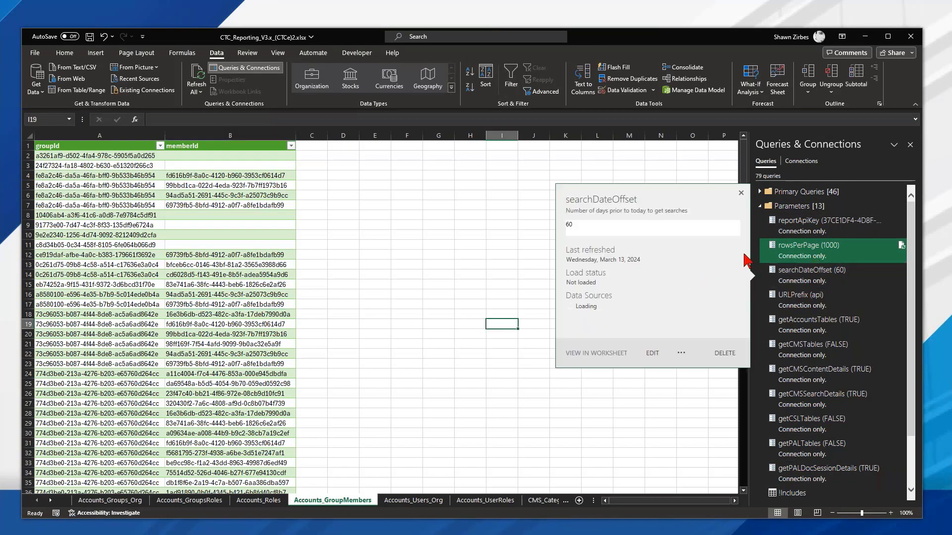
left_click(375, 294)
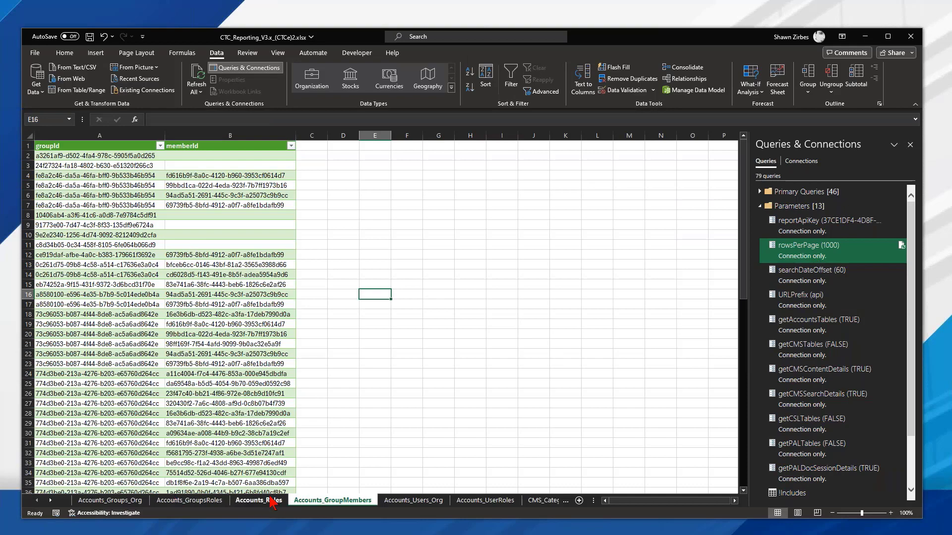
left_click(259, 501)
left_click(193, 501)
left_click(133, 502)
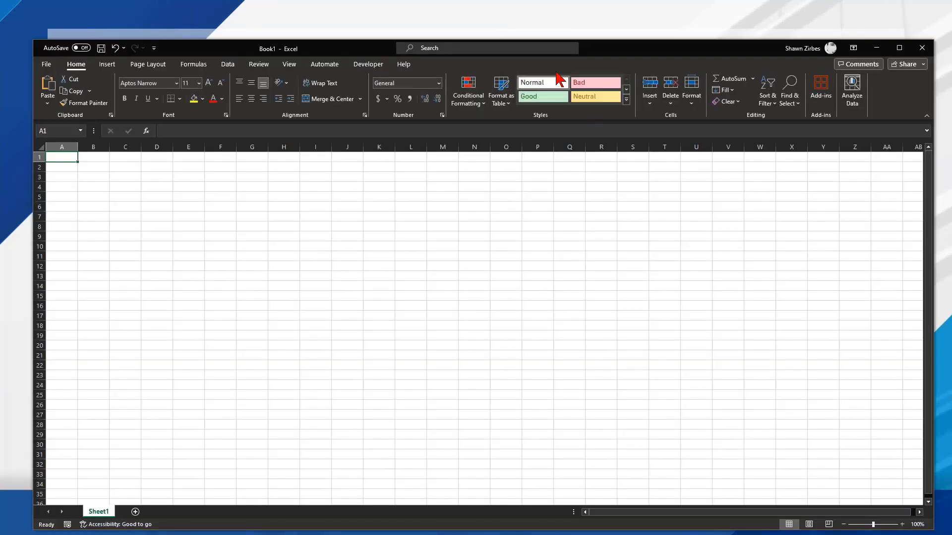
Switch to Postman and open the Get users by organization request in the reports folder of Accounts Reporting API v1.
left_click_drag(639, 39, 614, 201)
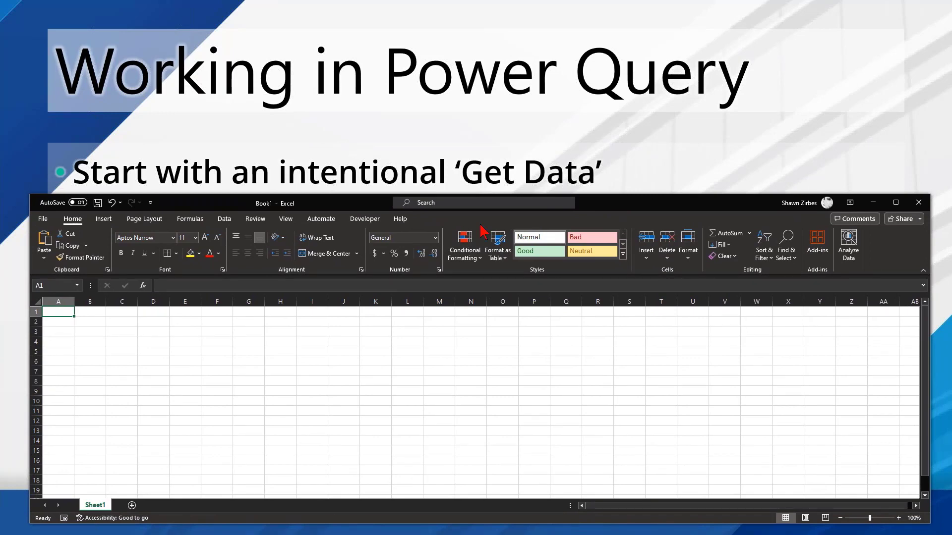
key("alt+Tab")
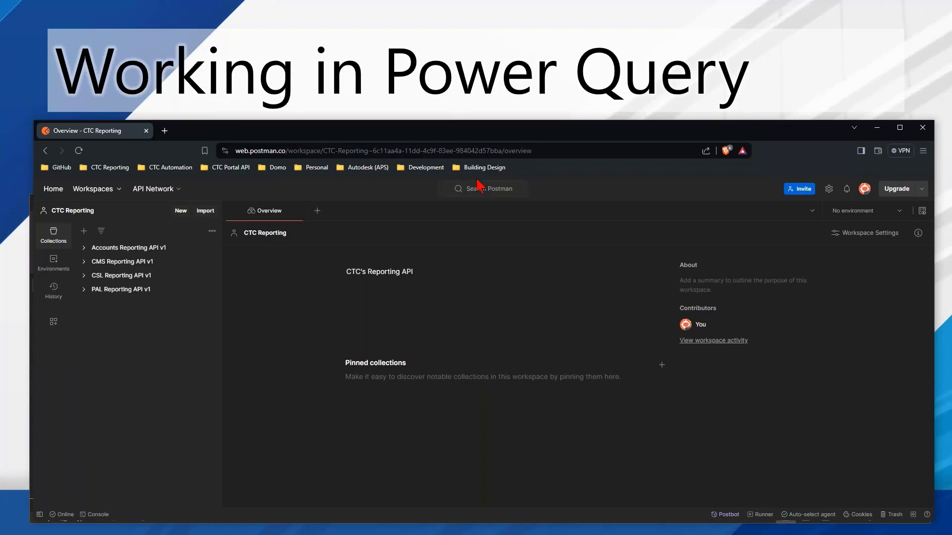
left_click(85, 248)
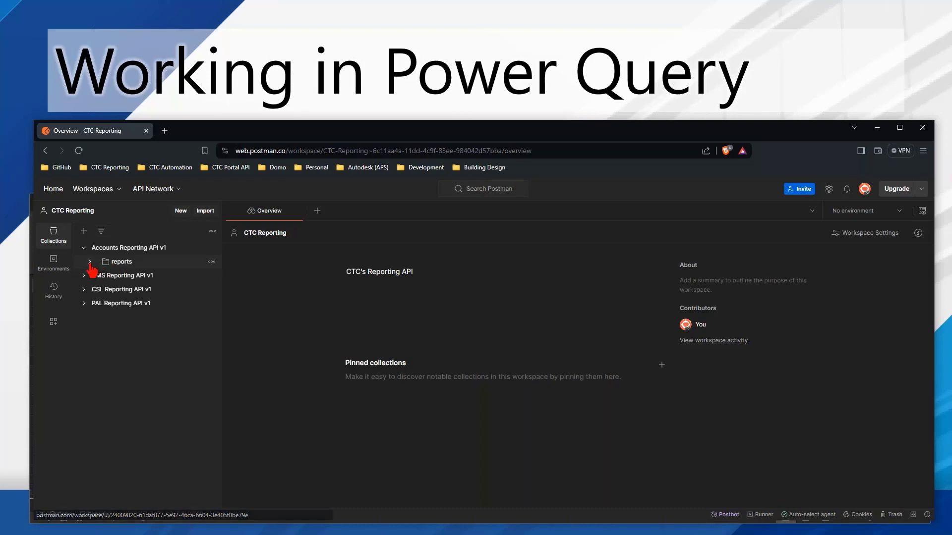
left_click(119, 258)
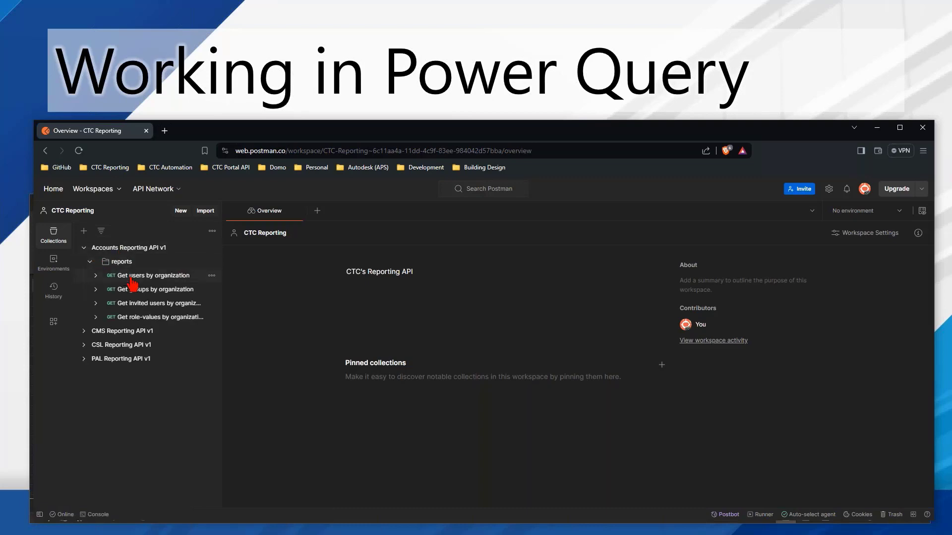
left_click(143, 279)
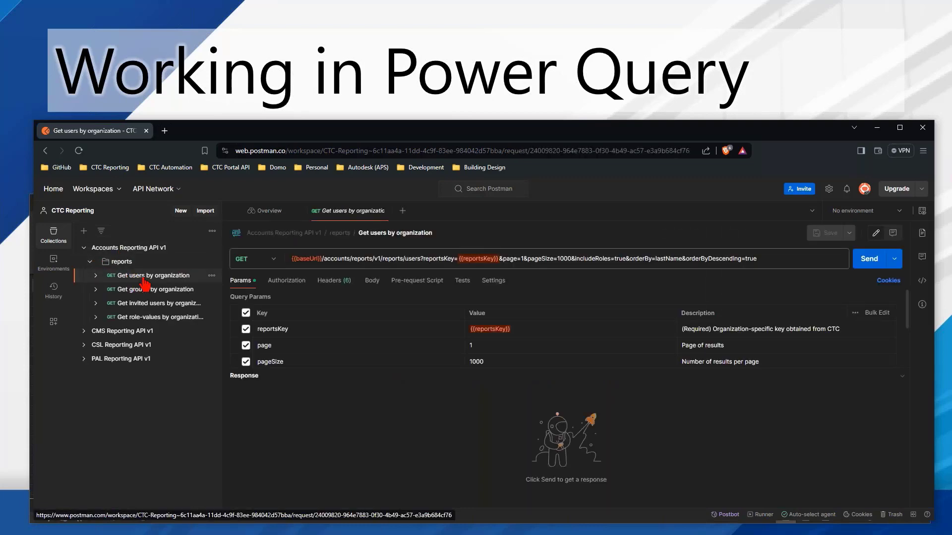
Send the users request with the CTCAPI environment and examine totalItems and the items in the response.
left_click(852, 211)
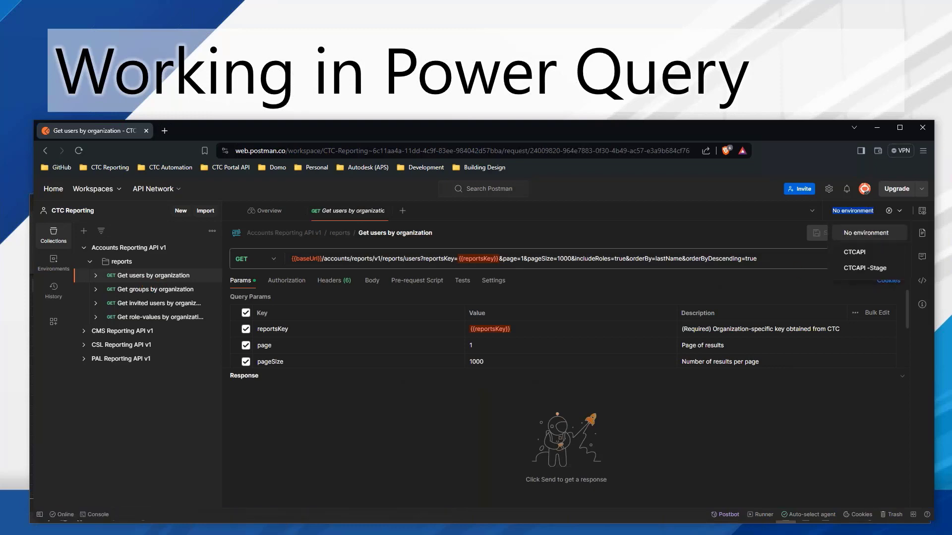
left_click(842, 251)
left_click(871, 262)
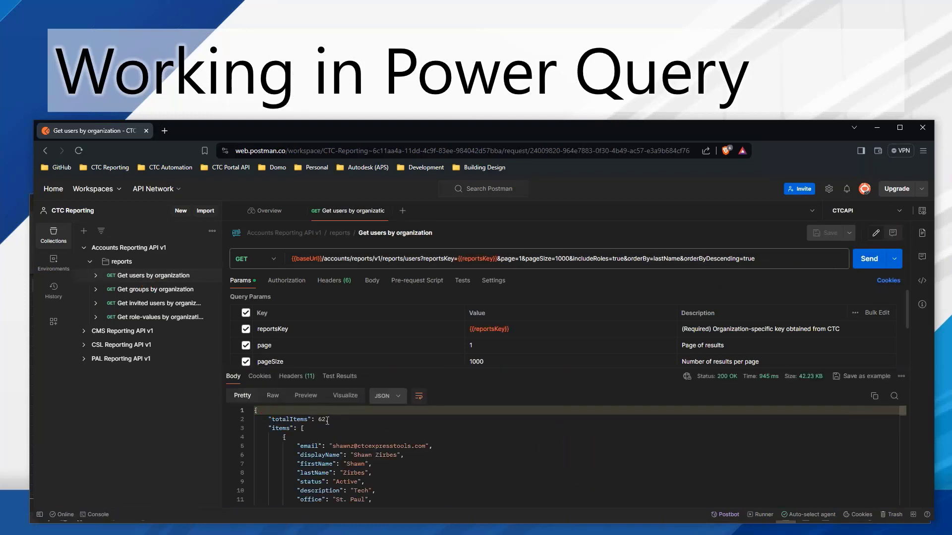
double_click(322, 419)
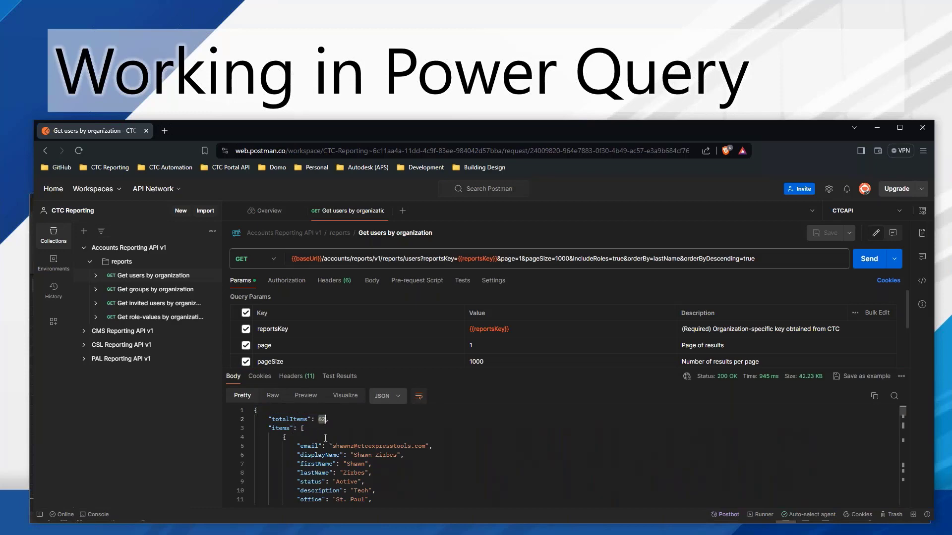
scroll(327, 446, "down", 5)
scroll(334, 481, "up", 5)
Copy the complete request URL from the cURL code snippet and skim the user records in the response.
left_click(922, 284)
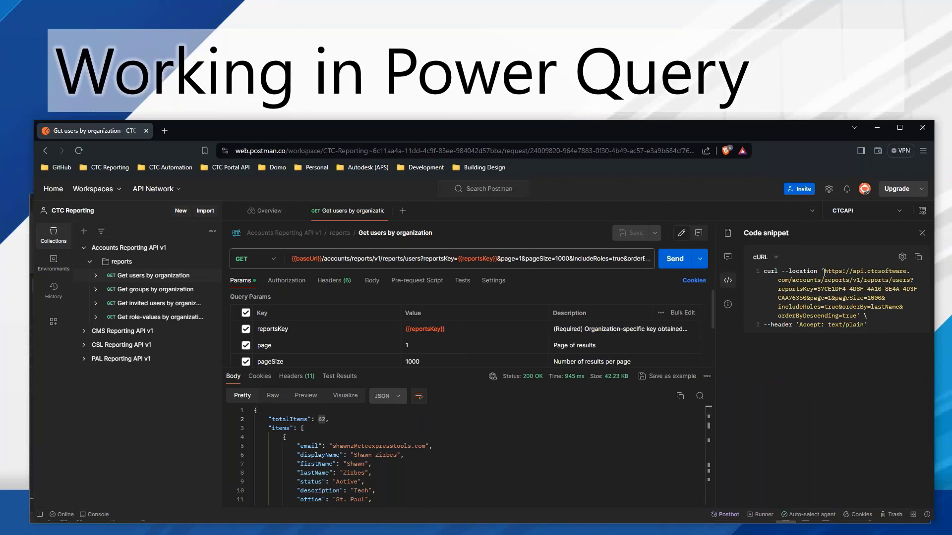
left_click_drag(824, 273, 857, 316)
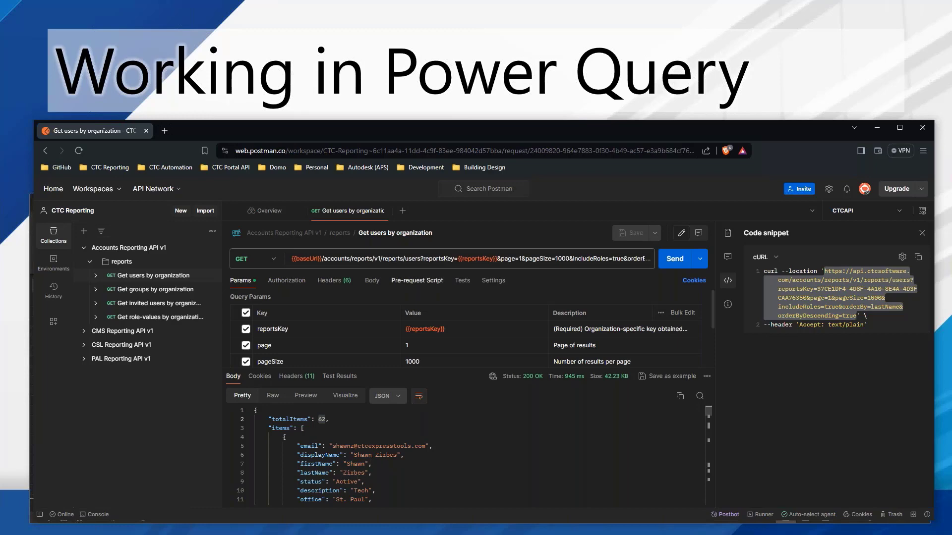
scroll(346, 481, "down", 3)
scroll(346, 481, "down", 15)
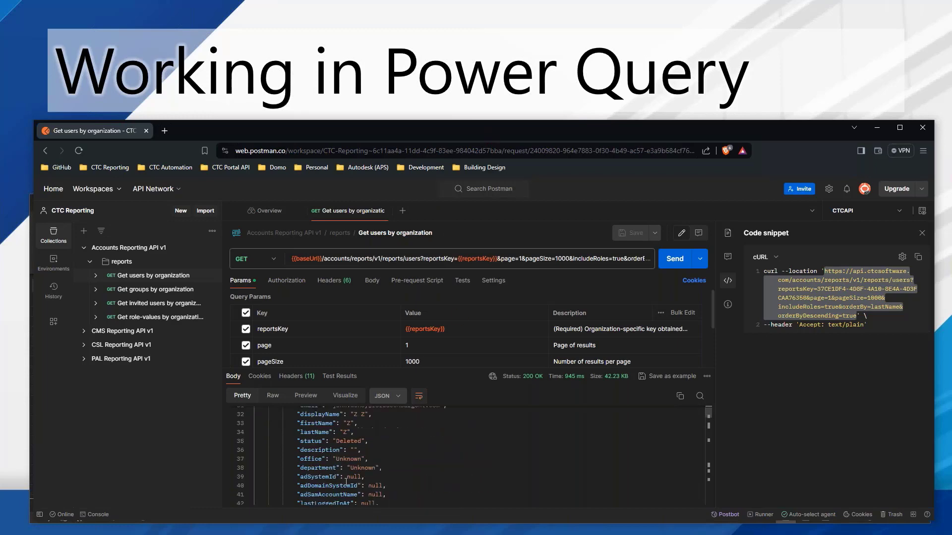
scroll(346, 481, "down", 8)
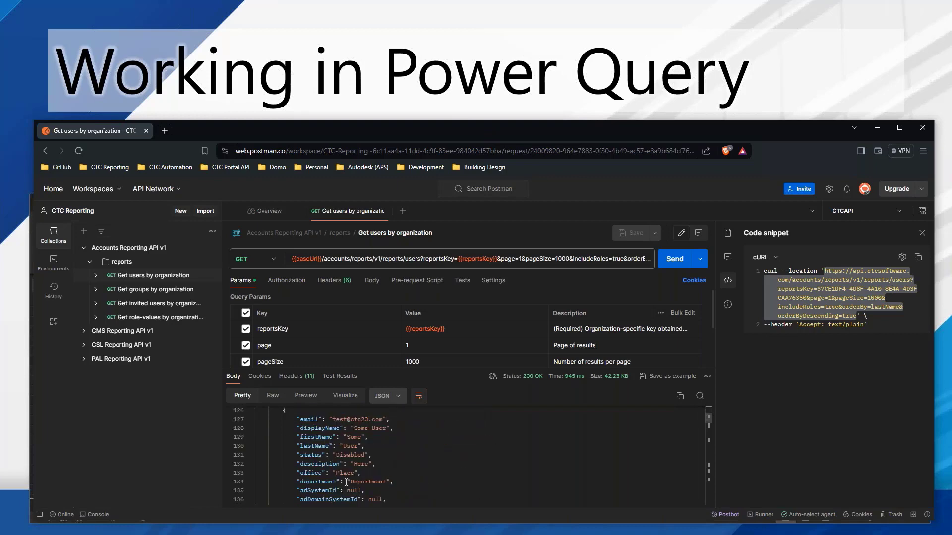
scroll(346, 481, "up", 20)
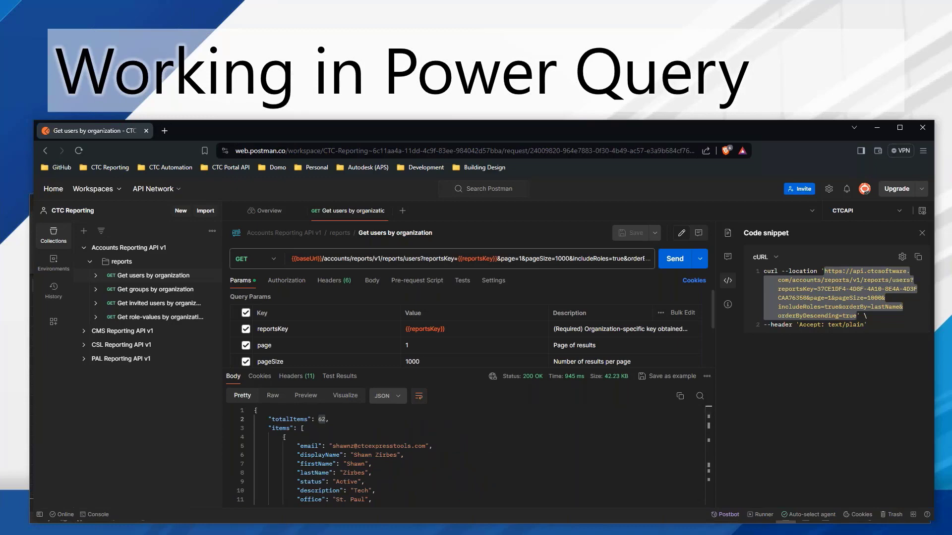
Switch to the blank Excel workbook Book1, enlarge its window upward and start a From Web data import.
key("alt+Tab")
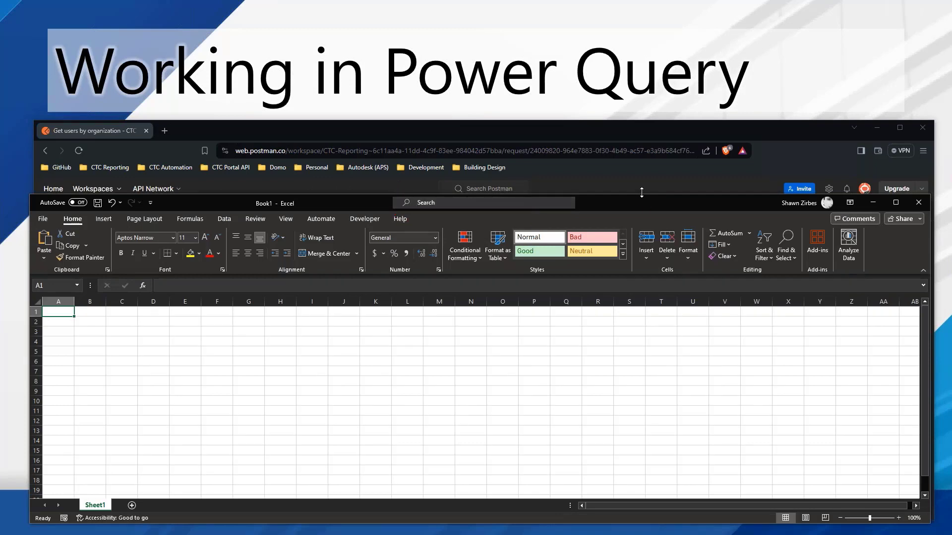
left_click_drag(642, 192, 639, 118)
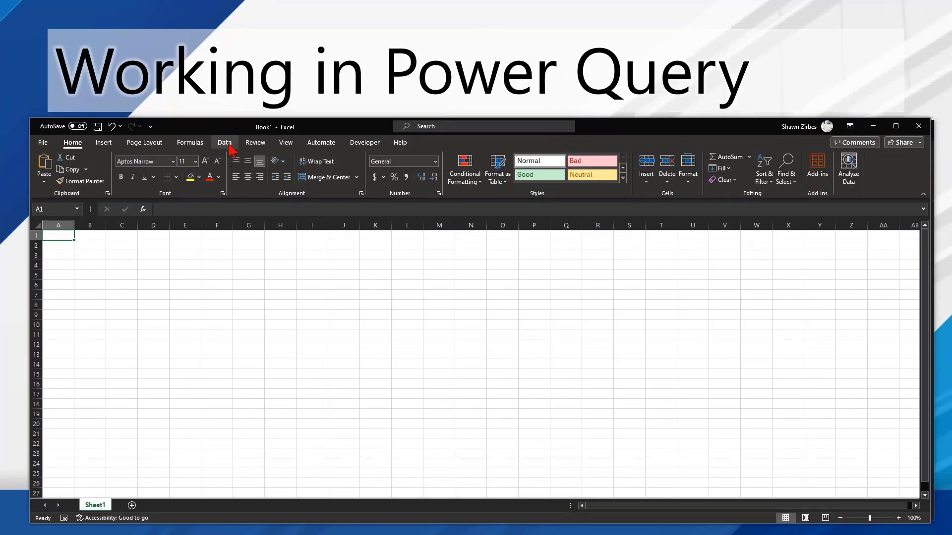
left_click(226, 144)
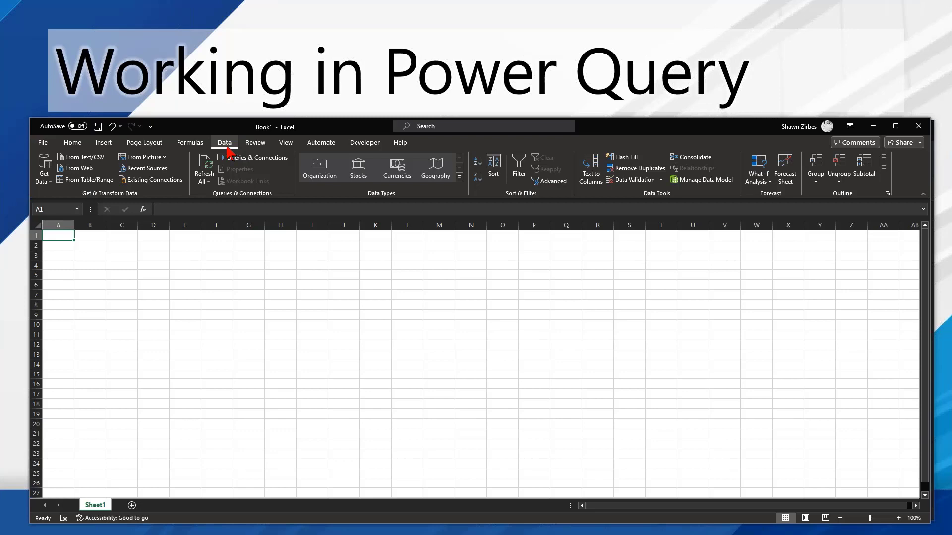
left_click(45, 182)
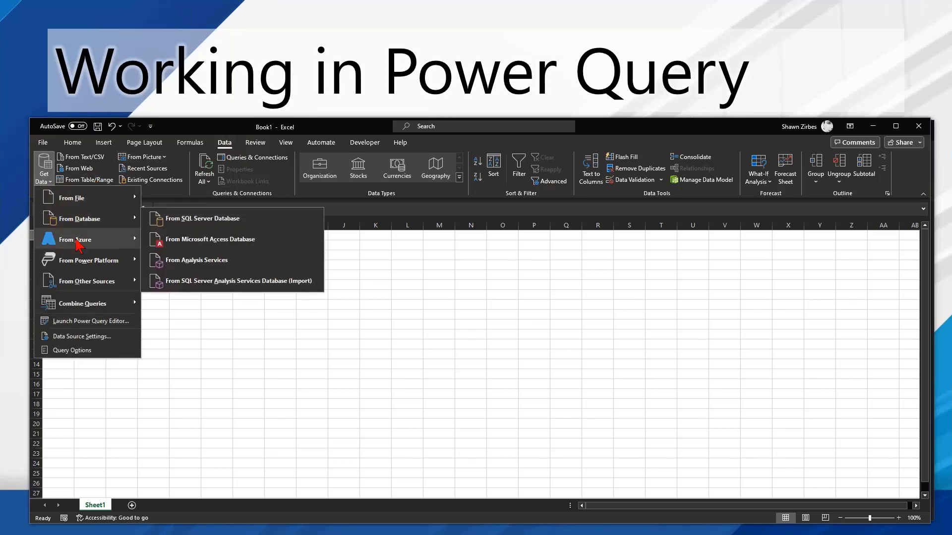
mouse_move(87, 283)
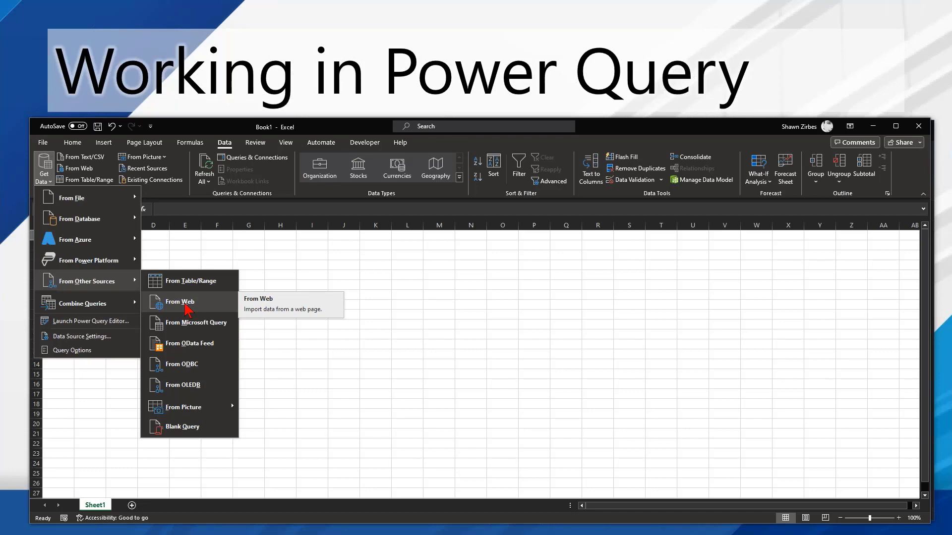
left_click(187, 304)
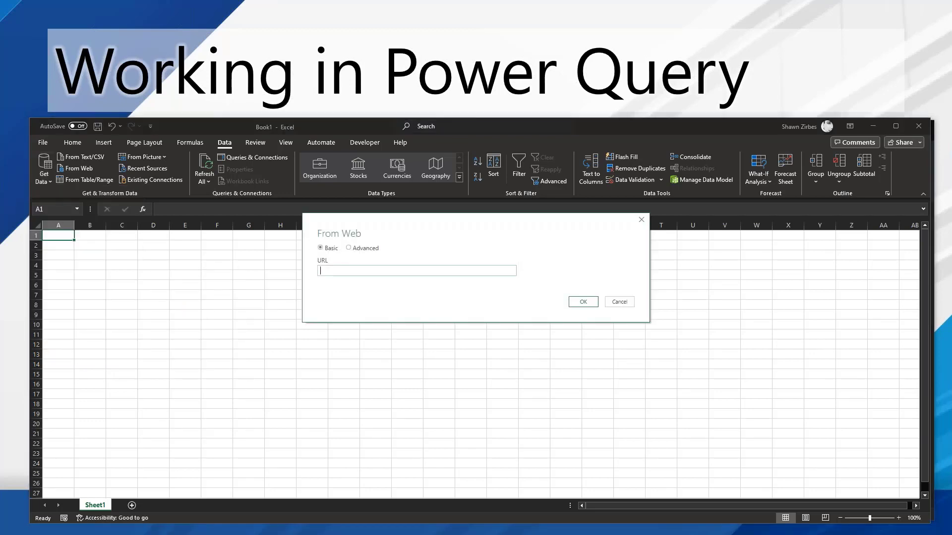
Import from the copied users request URL, which includes the reports API key, and convert the returned record into a table.
key("ctrl+v")
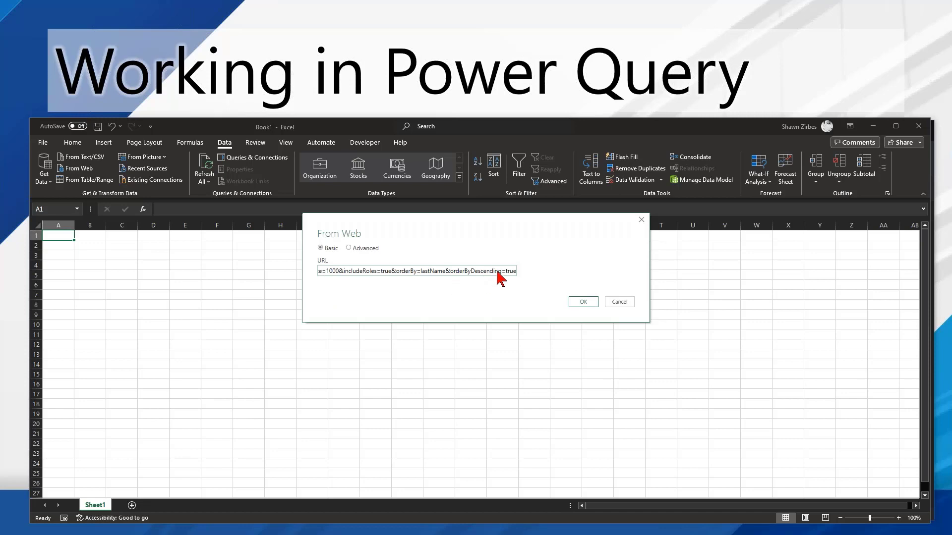
mouse_move(514, 273)
left_mouse_down()
mouse_move(289, 283)
mouse_move(325, 271)
mouse_move(510, 273)
left_mouse_up()
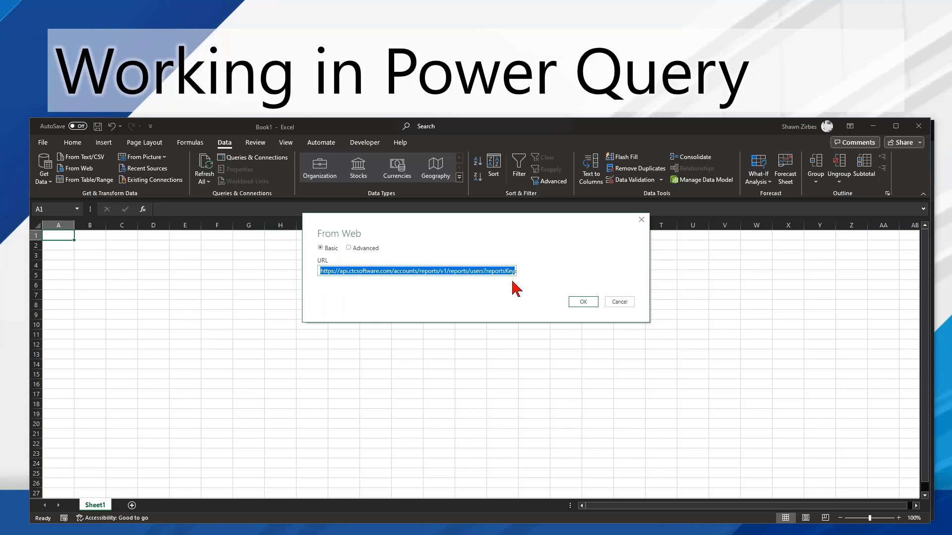
left_click(587, 302)
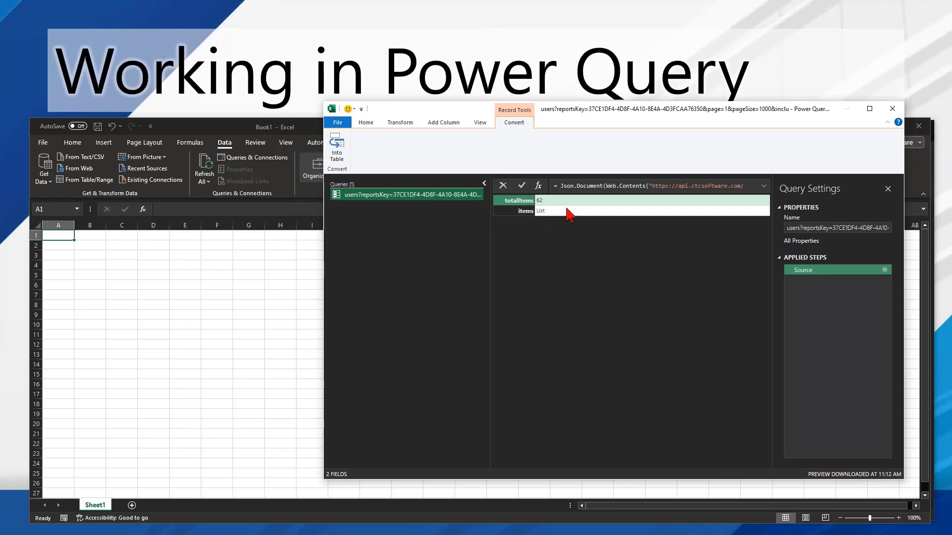
left_click(337, 149)
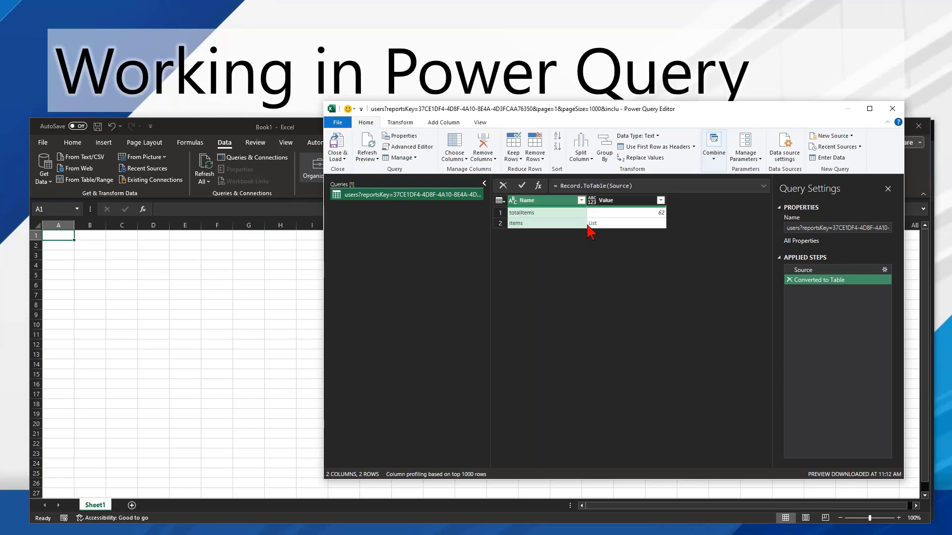
Transpose the converted table and promote its first row to column headers.
left_click(400, 123)
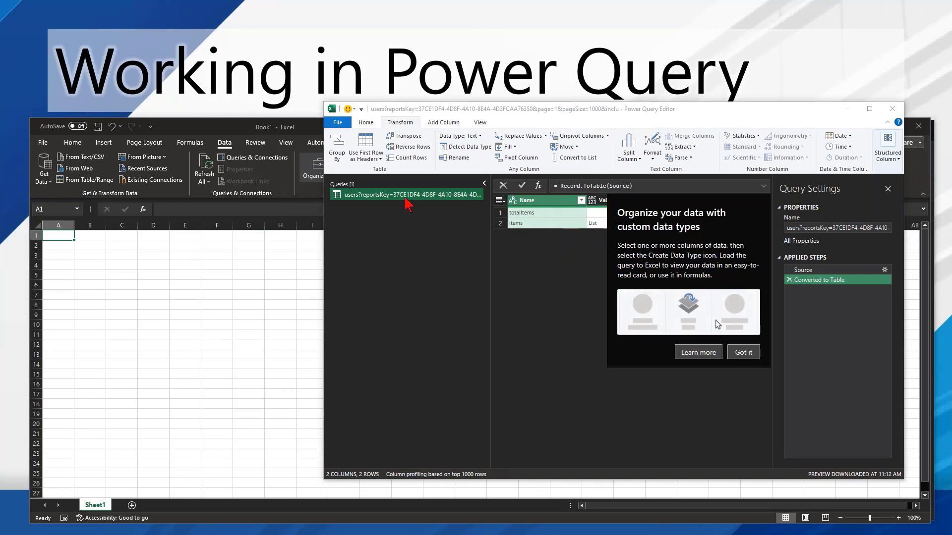
left_click(405, 140)
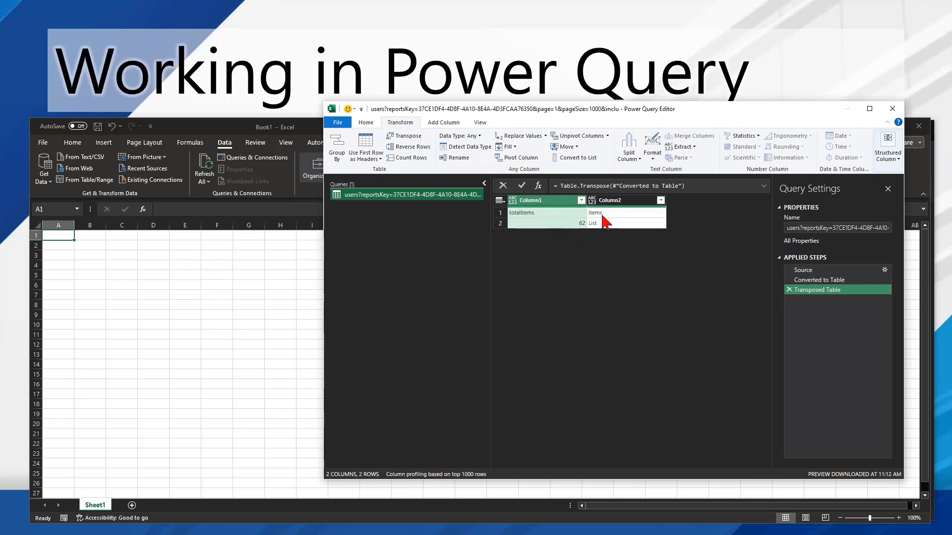
left_click(368, 147)
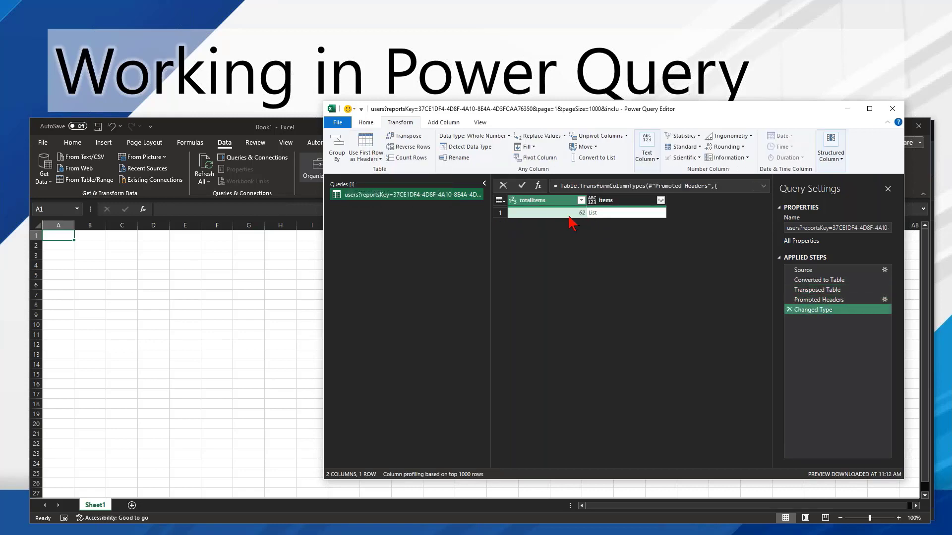
left_click(549, 213)
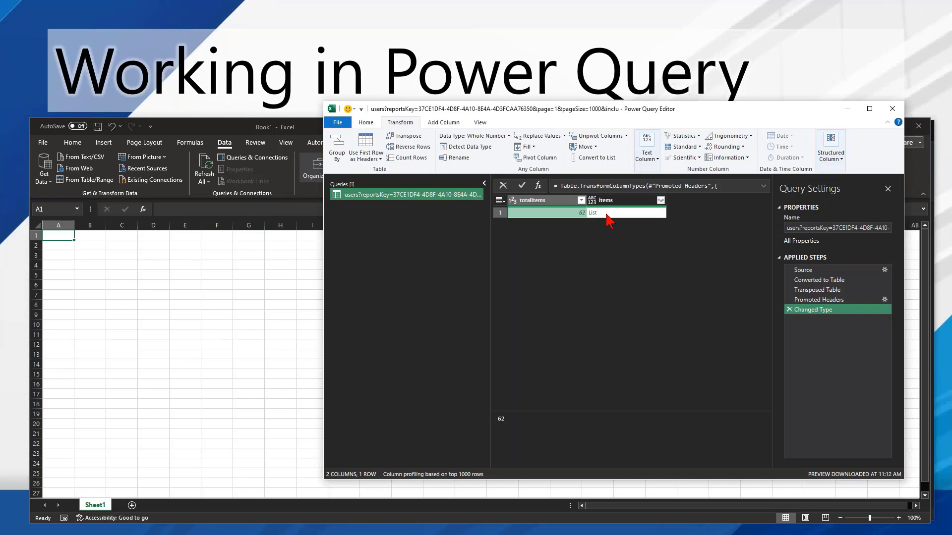
Expand the items list to new rows and its records into all fields without the original column name as prefix.
left_click(661, 200)
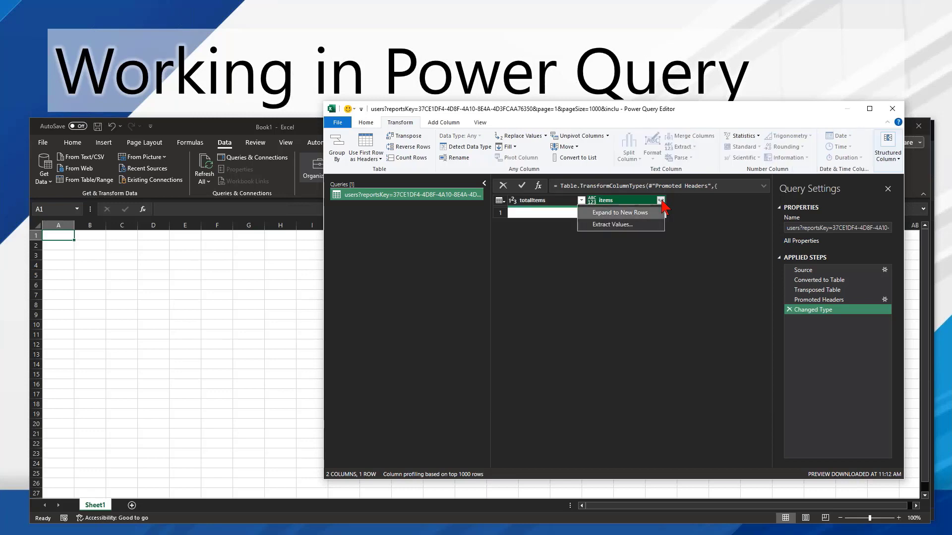
left_click(636, 214)
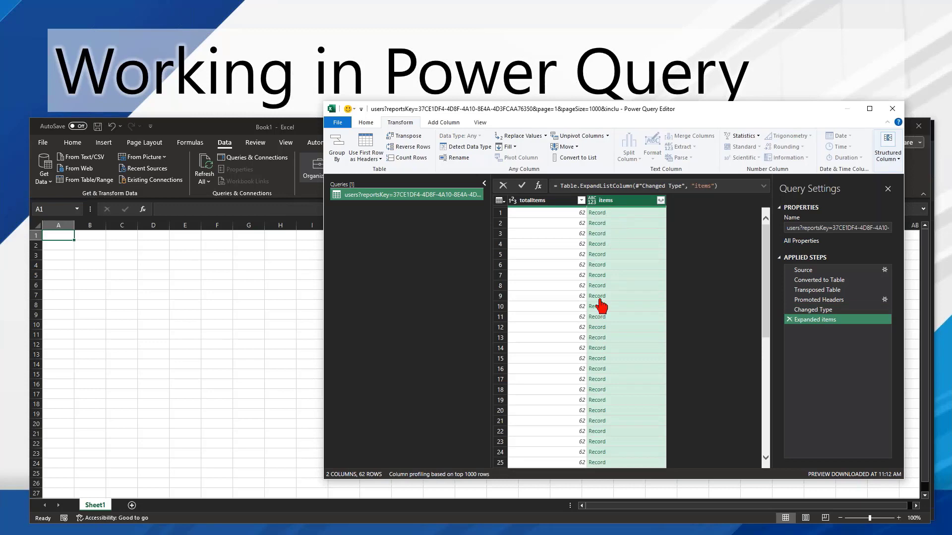
scroll(612, 450, "down", 3)
scroll(609, 442, "up", 3)
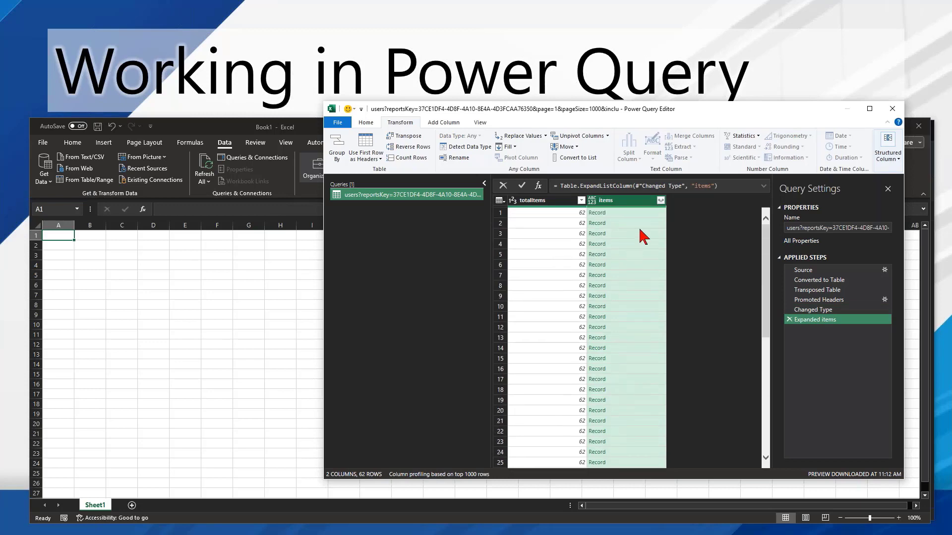
left_click(661, 201)
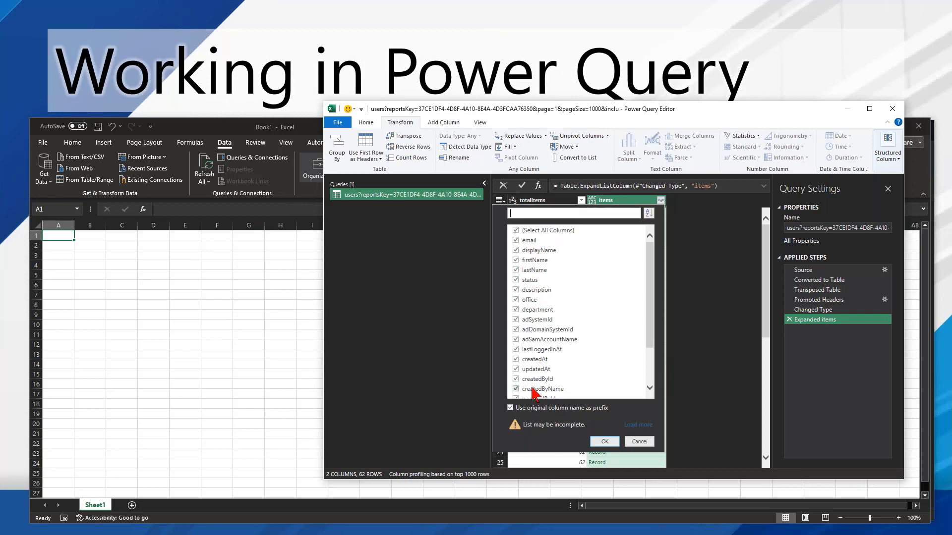
scroll(535, 377, "down", 2)
left_click(510, 407)
left_click(605, 441)
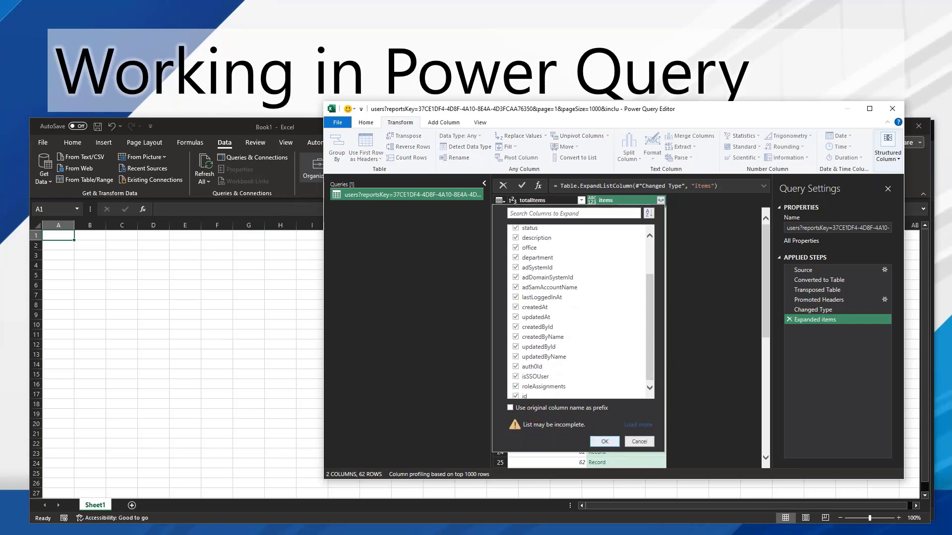
Filter the status column to keep only Active users by excluding Deleted and Disabled.
left_click_drag(538, 466, 575, 466)
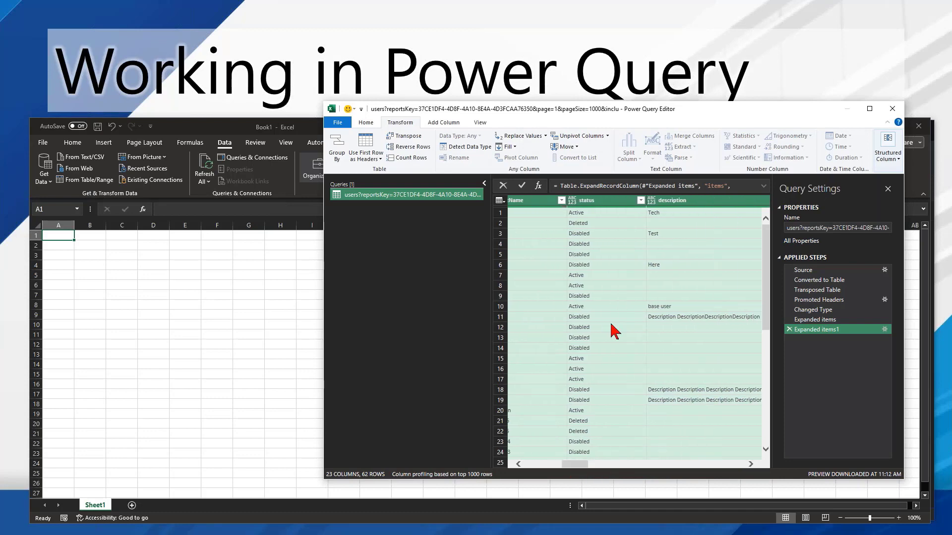
left_click(641, 201)
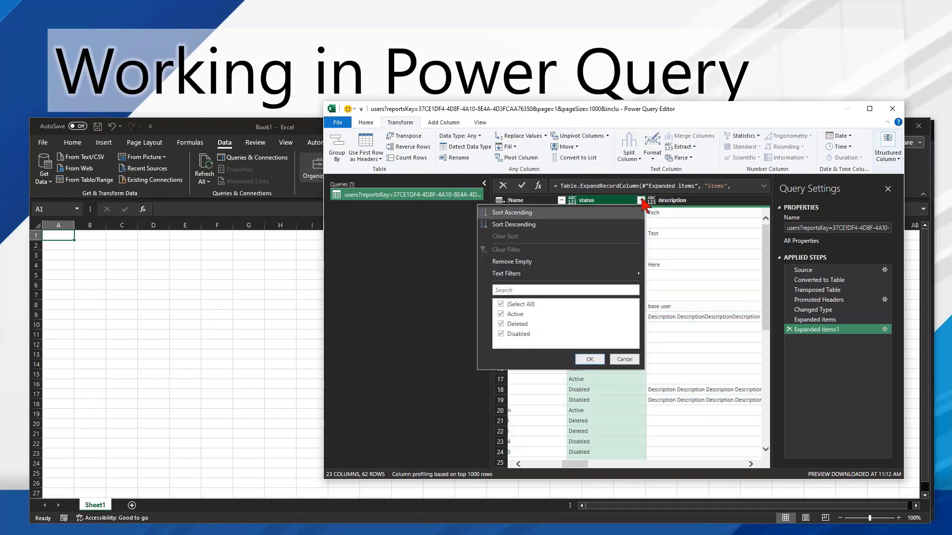
left_click(500, 334)
left_click(501, 324)
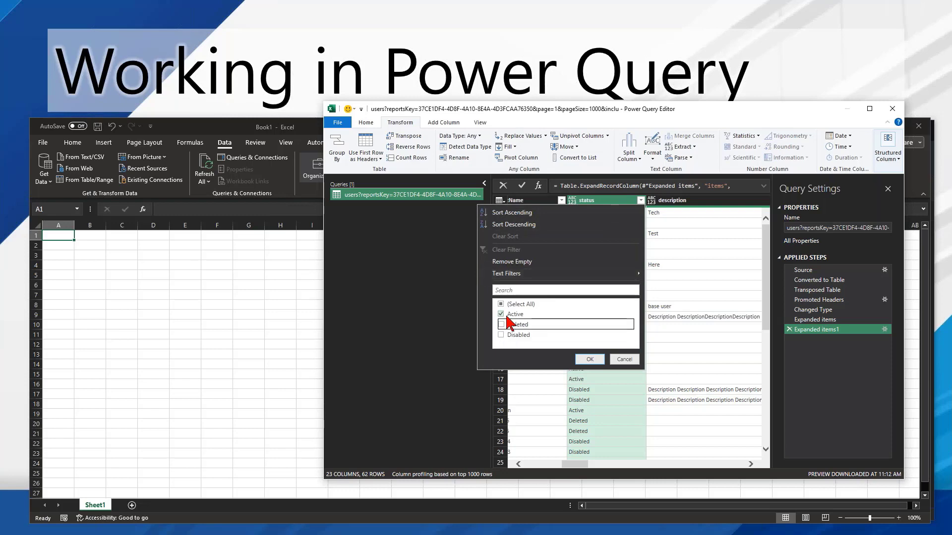
left_click(589, 360)
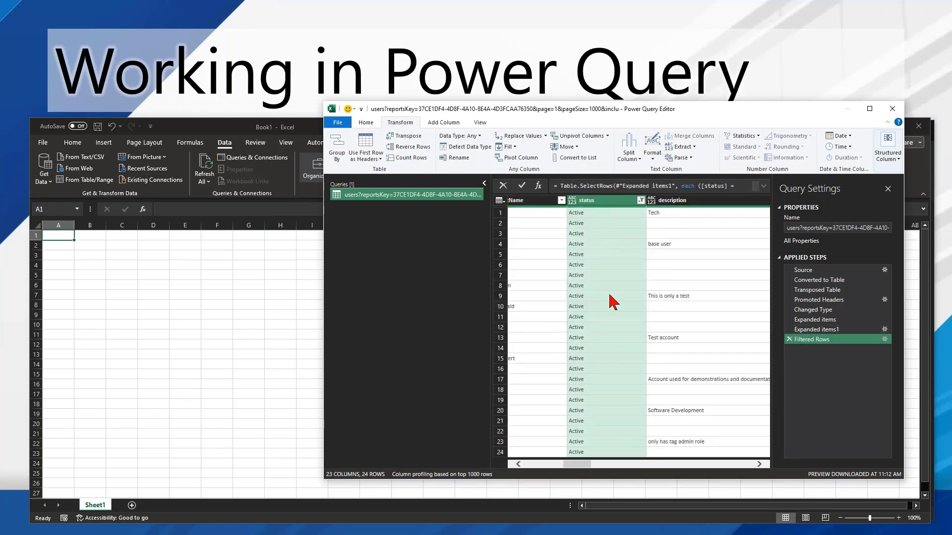
left_click_drag(582, 465, 543, 465)
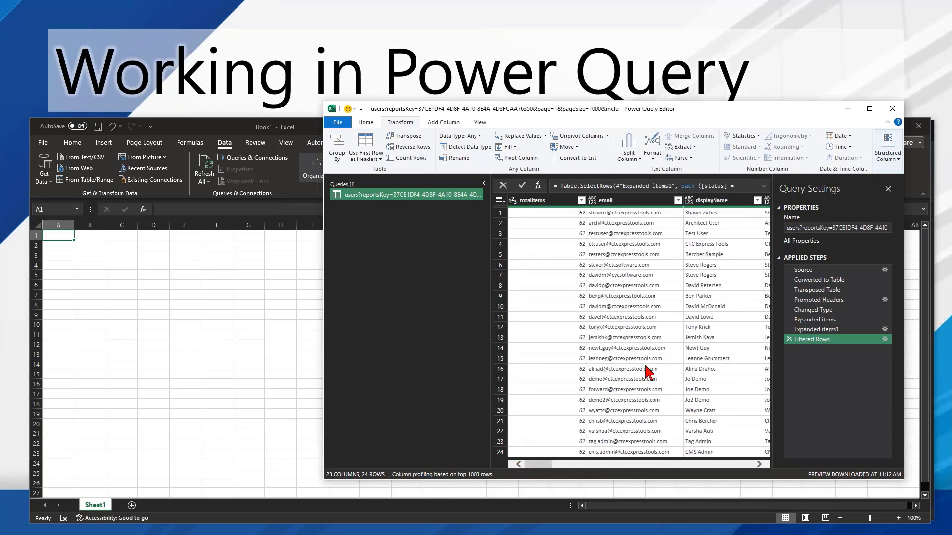
Delete all applied steps back to Source and convert the record into a table again.
left_click(789, 339)
left_click(789, 329)
left_click(789, 319)
left_click(789, 309)
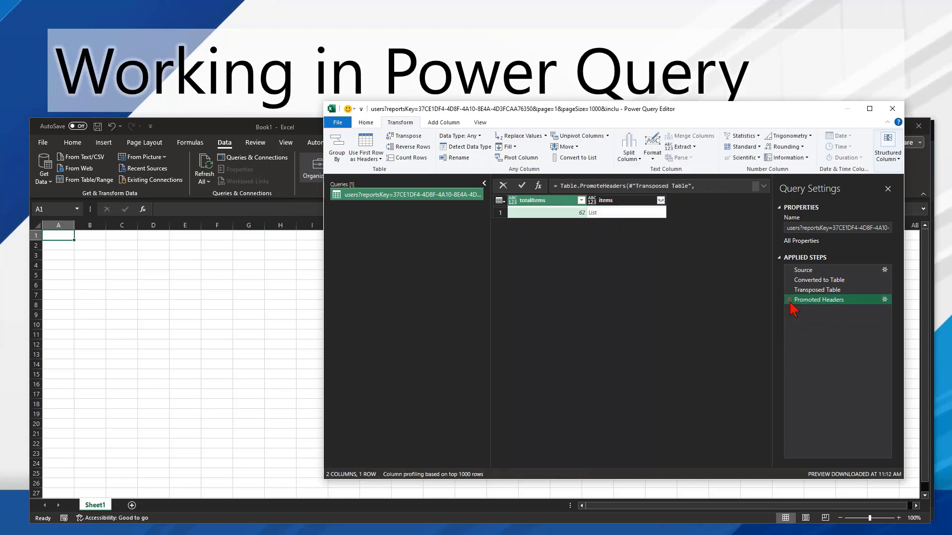
left_click(789, 299)
left_click(789, 289)
left_click(789, 280)
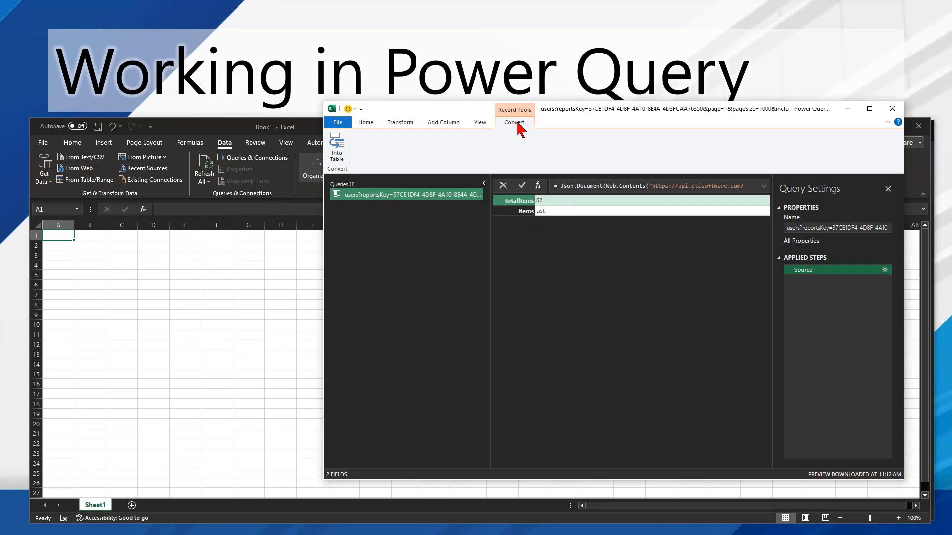
left_click(344, 164)
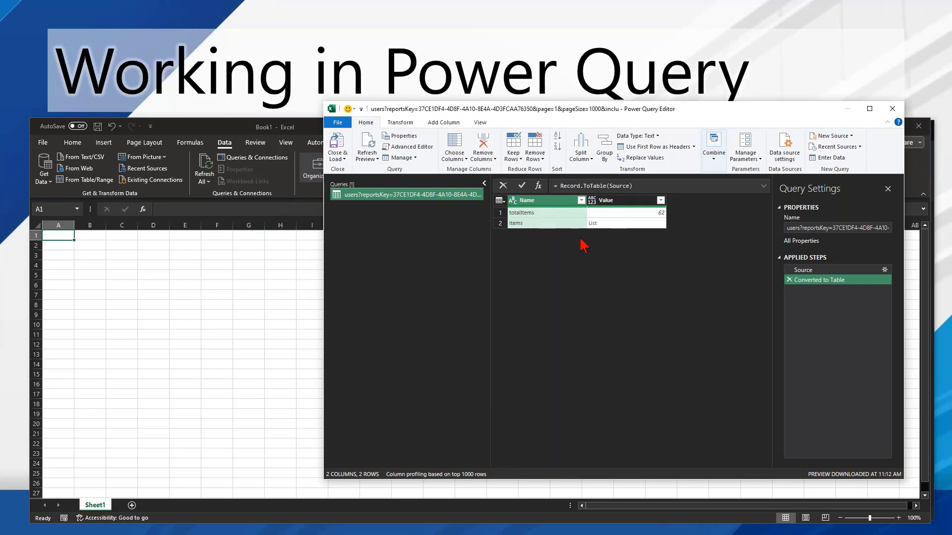
Transpose the table and use its first row, totalItems and items, as headers.
left_click(401, 124)
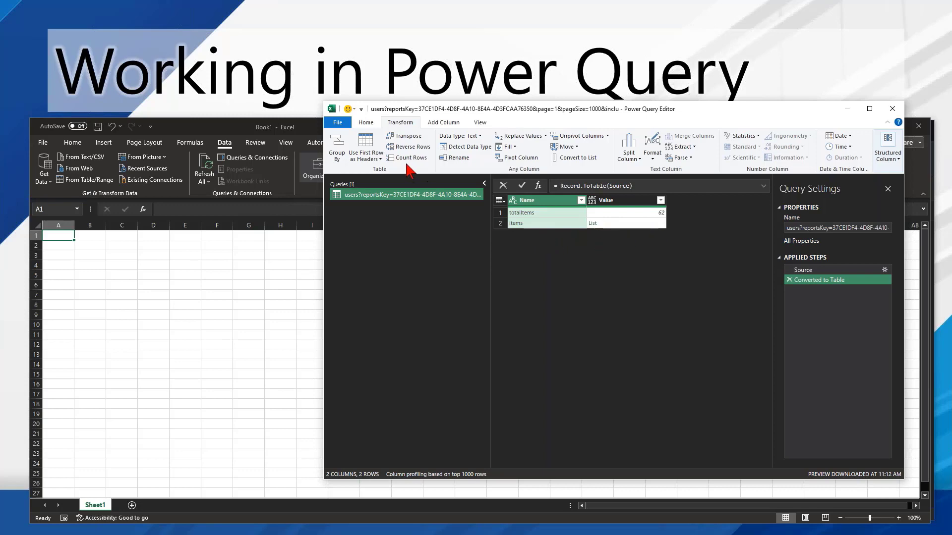
left_click(408, 136)
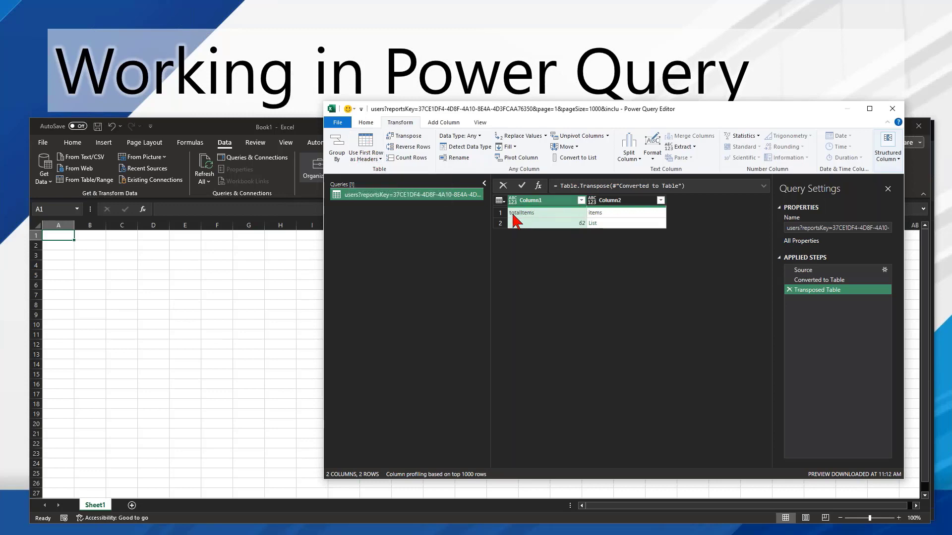
left_click(369, 149)
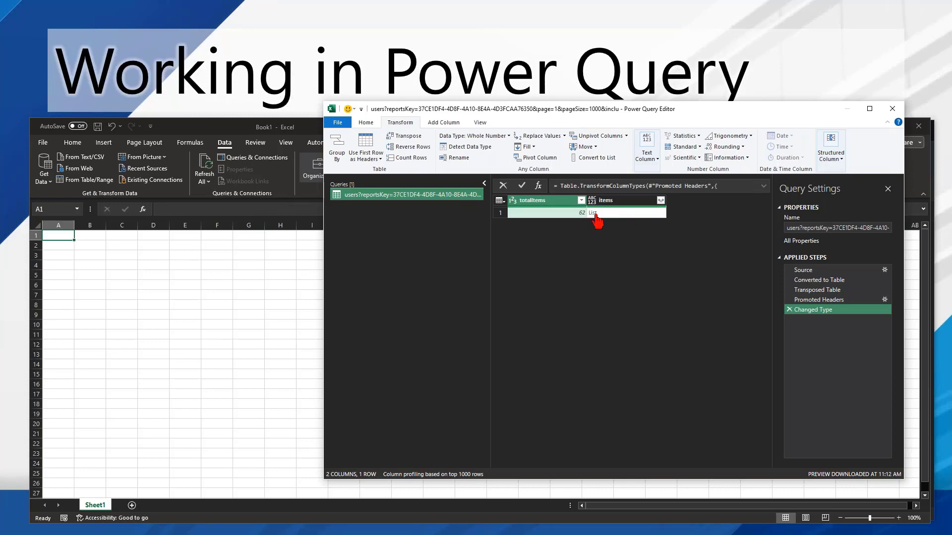
Expand items to new rows and its records into unprefixed fields, excluding adSystemId, adDomainSystemId, adSamAccountName, auth0Id and isSSOUser.
left_click(661, 201)
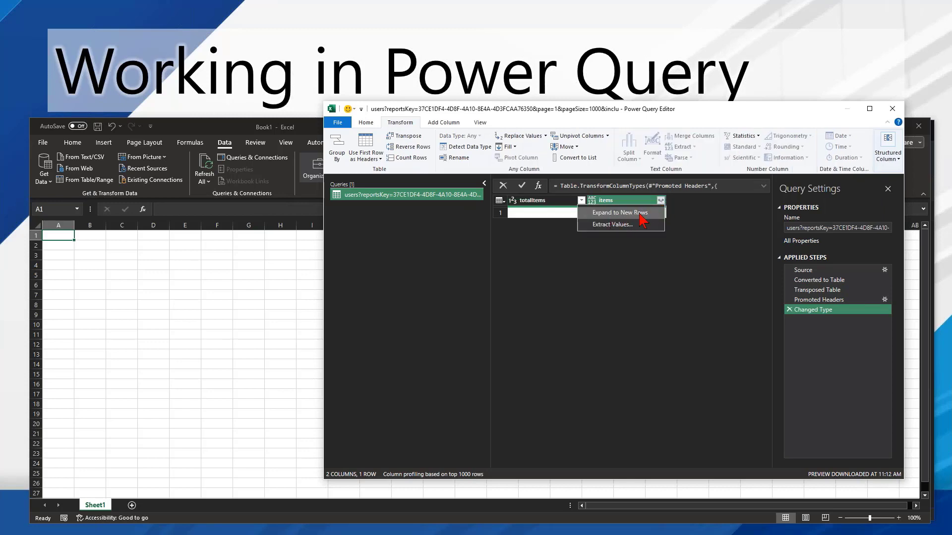
left_click(643, 214)
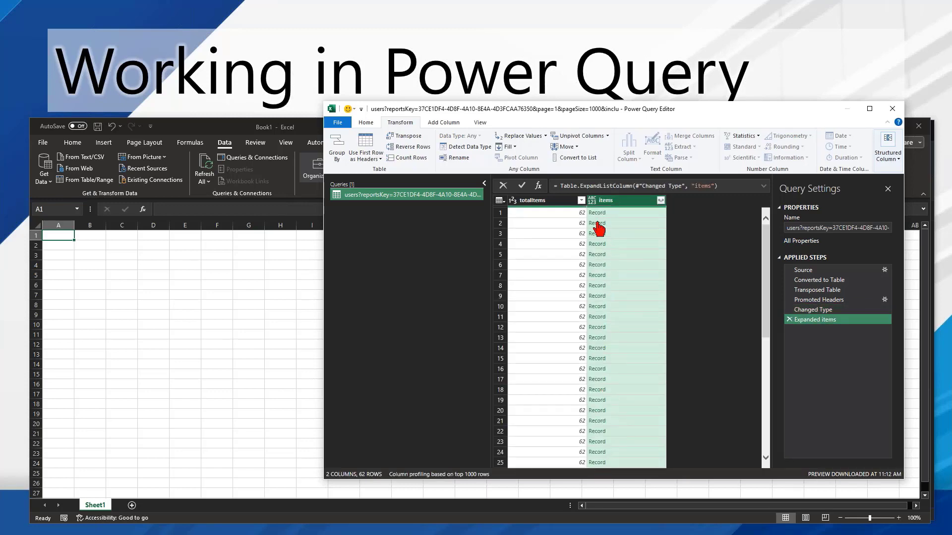
left_click(660, 200)
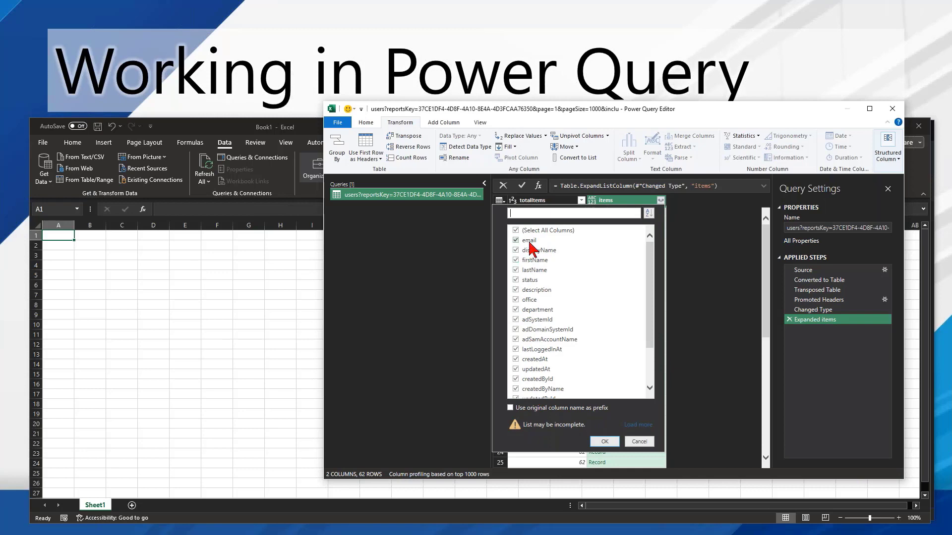
scroll(529, 243, "down", 2)
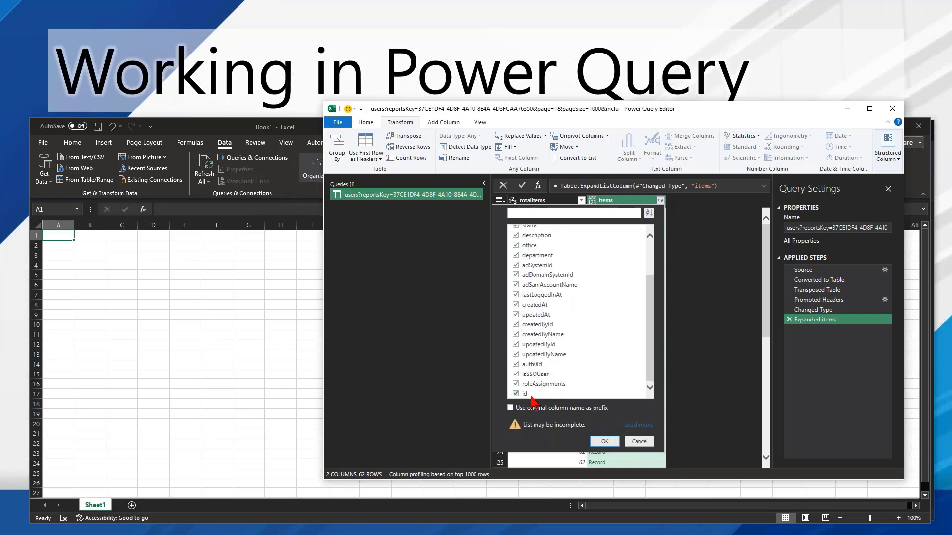
left_click(516, 375)
left_click(515, 365)
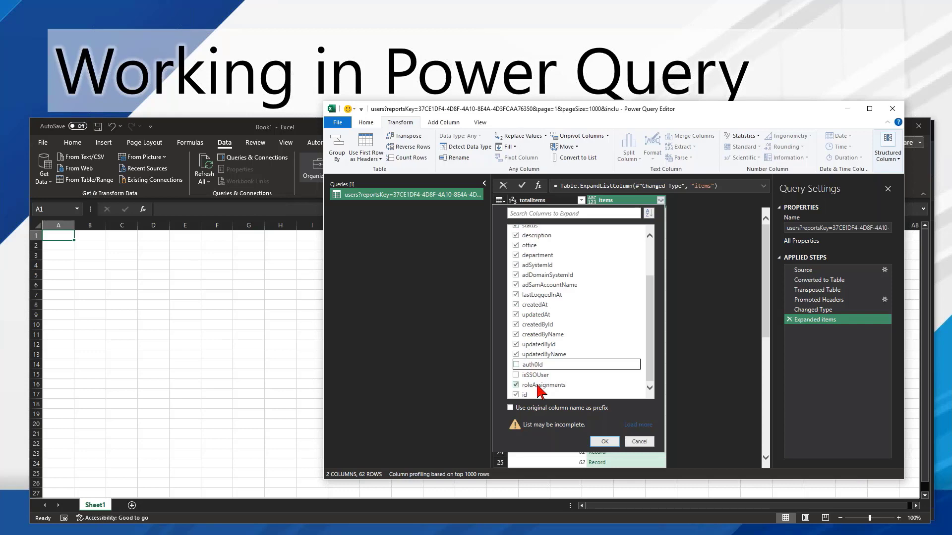
left_click(515, 284)
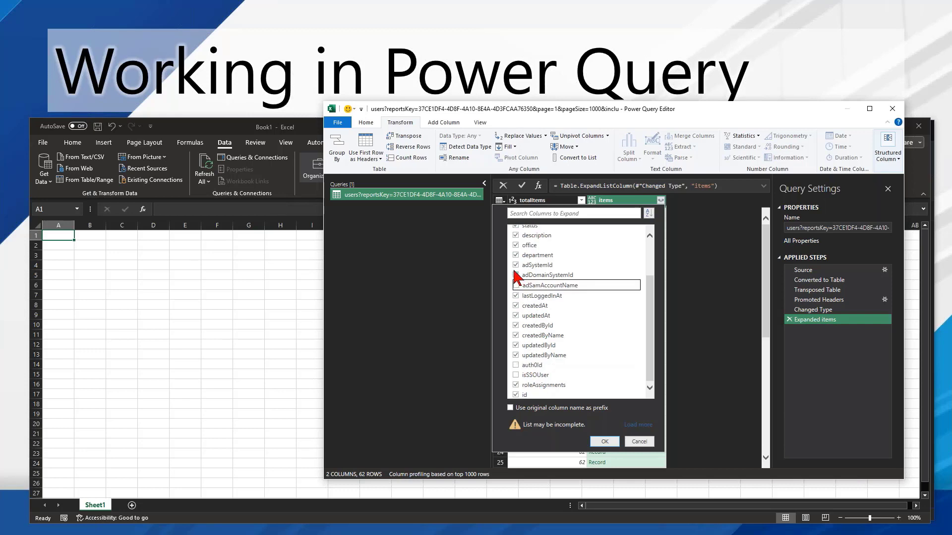
left_click(515, 275)
left_click(516, 265)
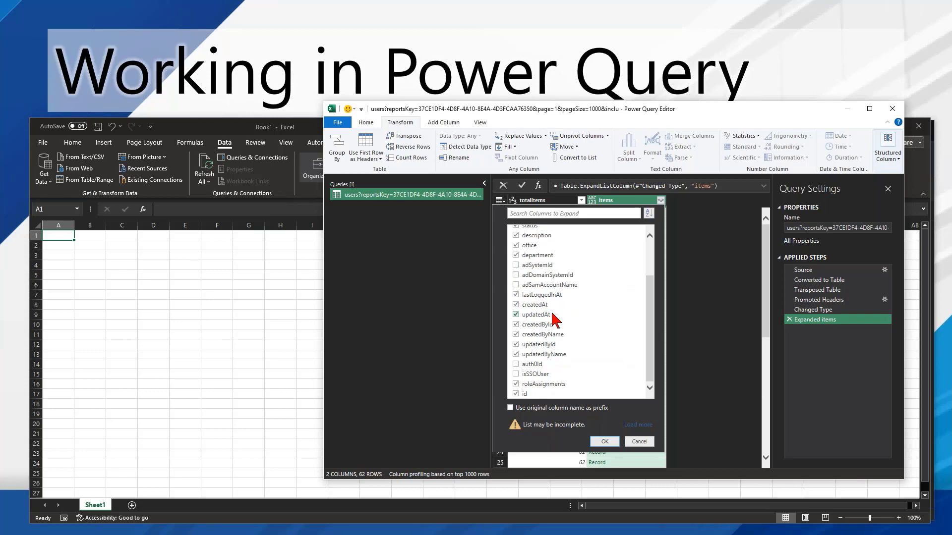
scroll(557, 319, "up", 3)
scroll(548, 297, "down", 3)
left_click(605, 442)
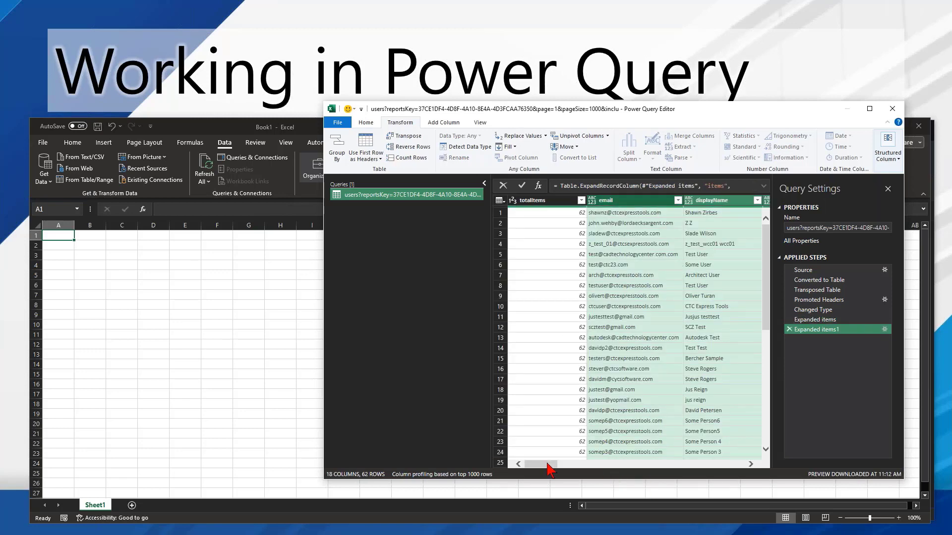
Filter the status column to Active only, leaving out Deleted and Disabled users.
left_click_drag(549, 464, 597, 466)
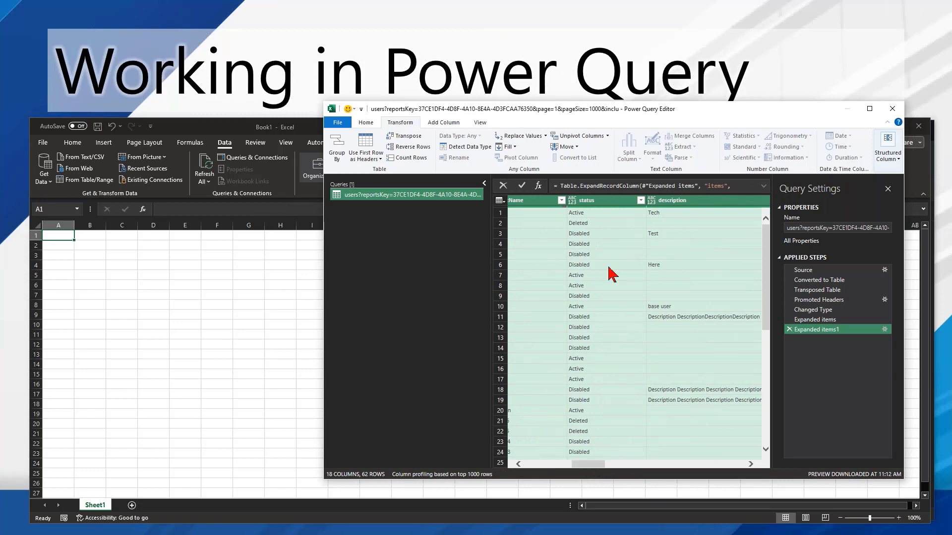
left_click(640, 200)
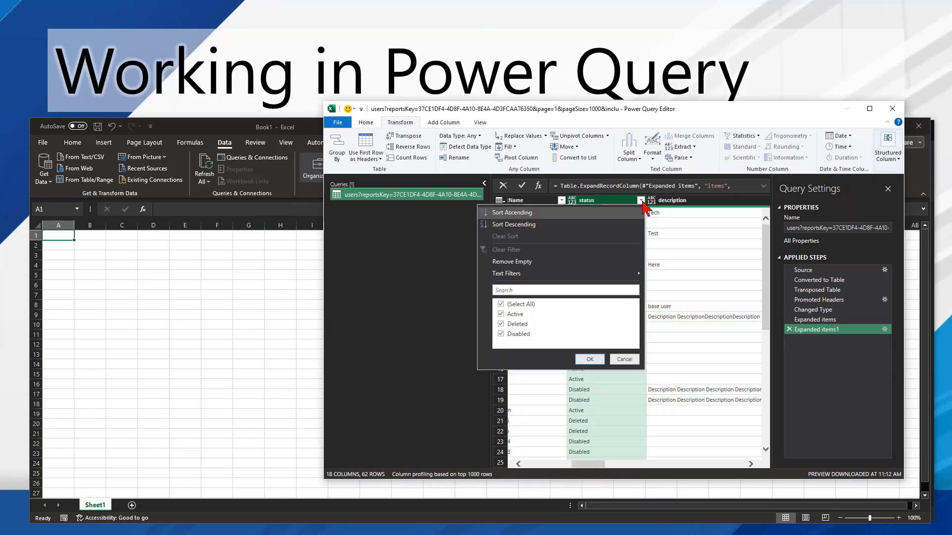
left_click(501, 325)
left_click(501, 335)
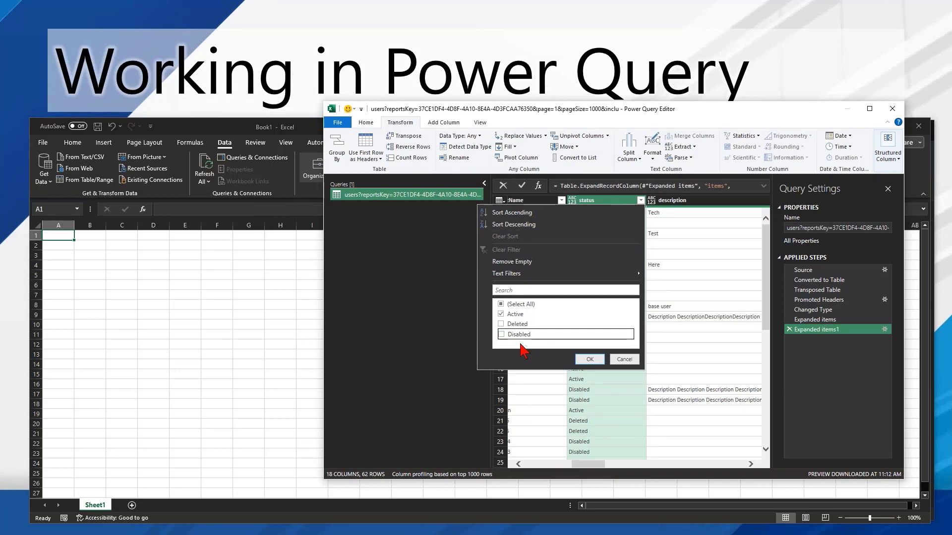
left_click(590, 359)
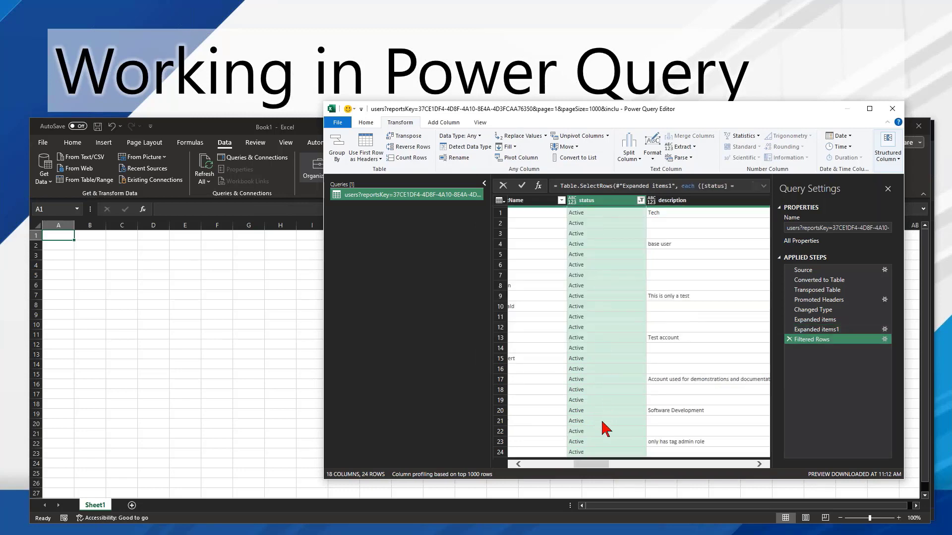
Rename the users query as Accounts_Users.
left_click_drag(601, 466, 562, 466)
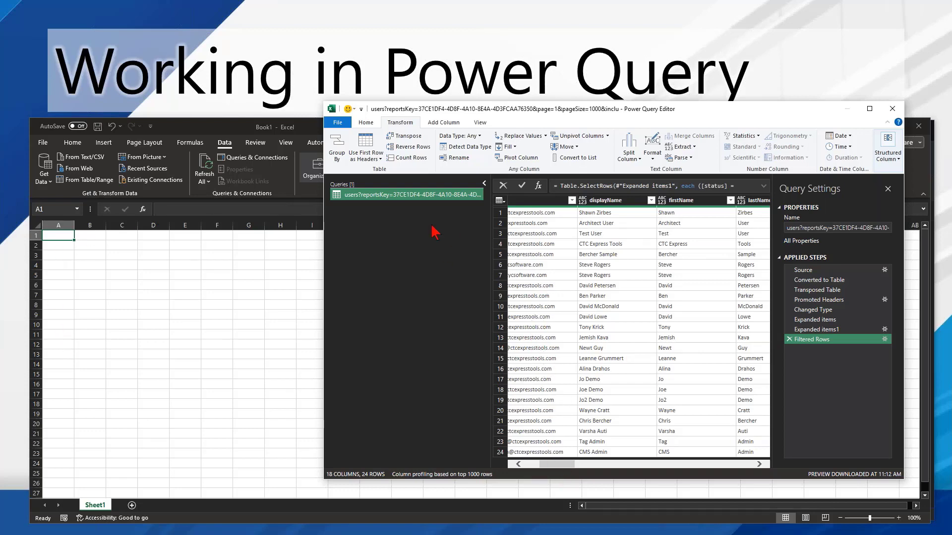
right_click(407, 199)
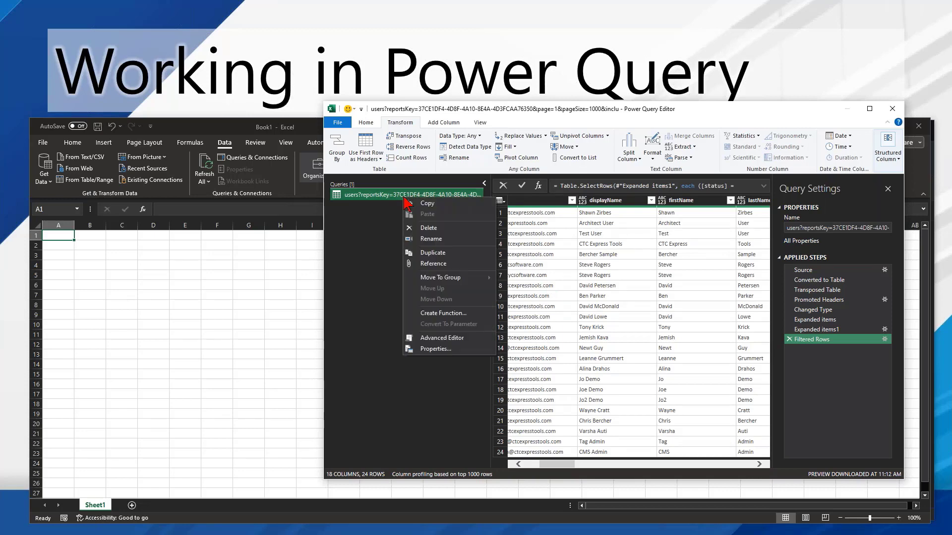
left_click(442, 240)
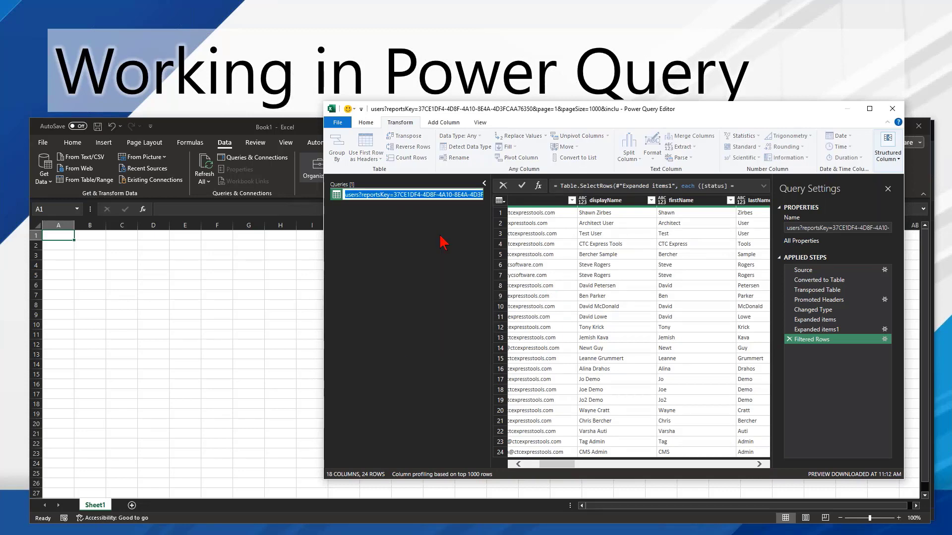
type("Accounts_Users")
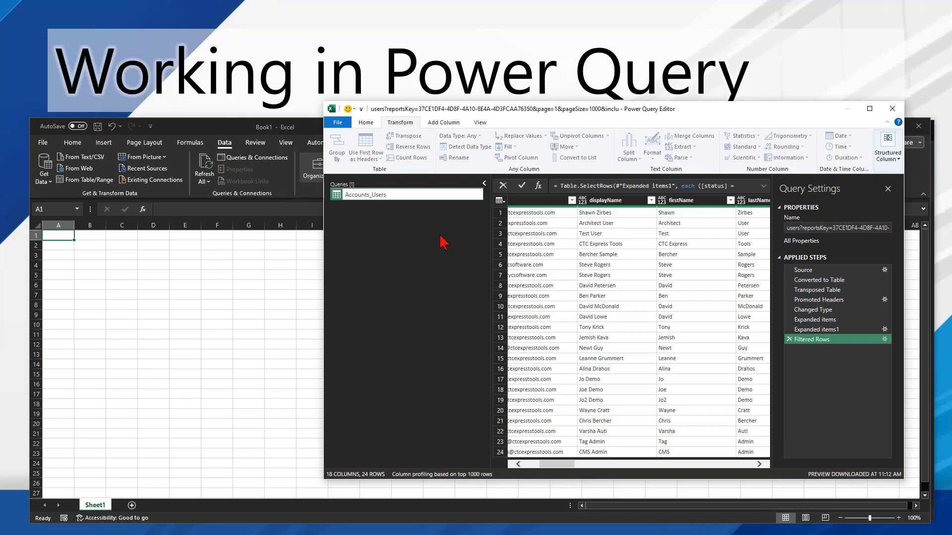
key("Return")
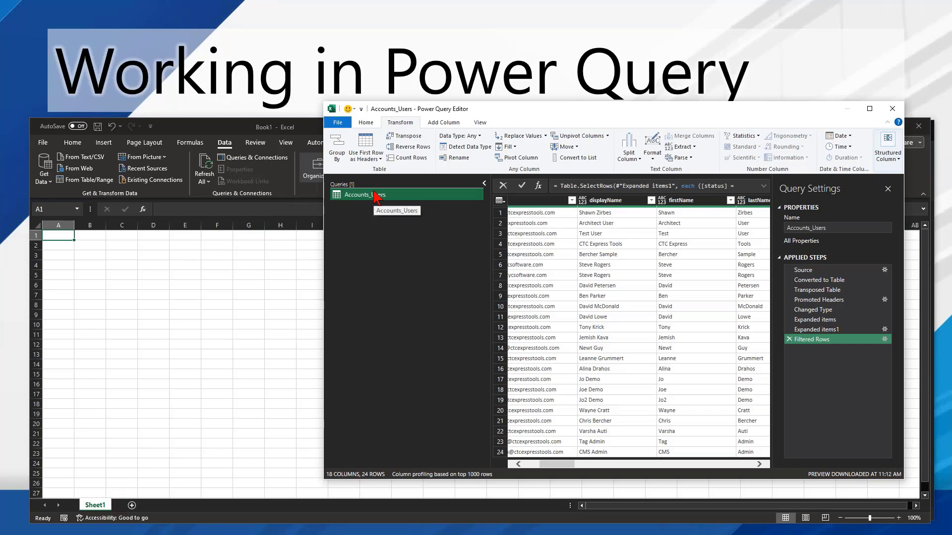
Close the query editor and load the Accounts_Users query into a worksheet table.
left_click(366, 122)
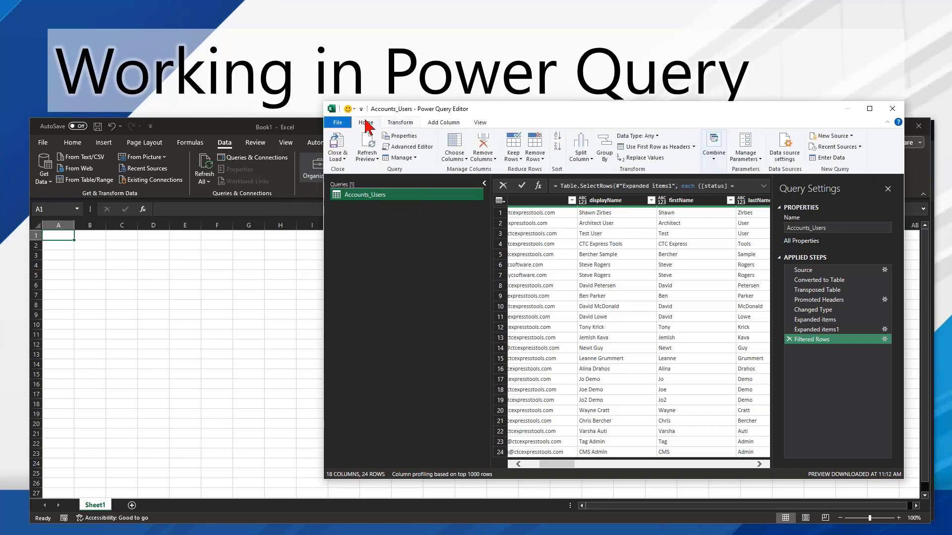
left_click(338, 145)
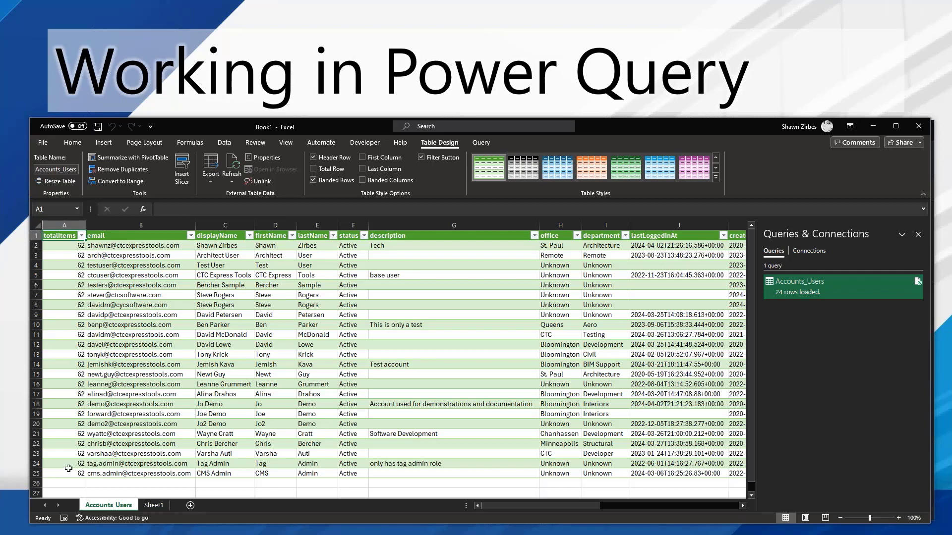
left_click_drag(238, 133, 239, 346)
left_click(866, 128)
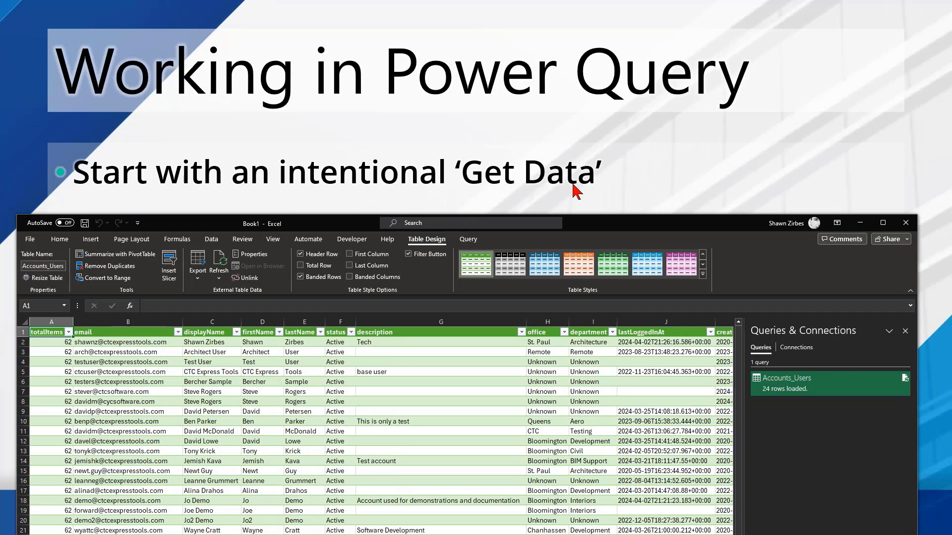
Examine the reports key and the accounts/reports/v1/reports/users path in the Accounts_Users source code.
mouse_move(786, 380)
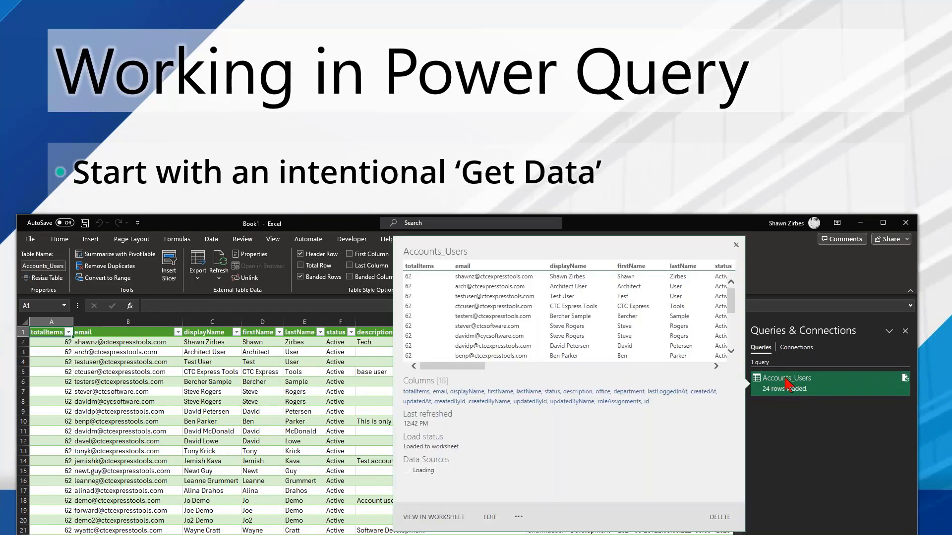
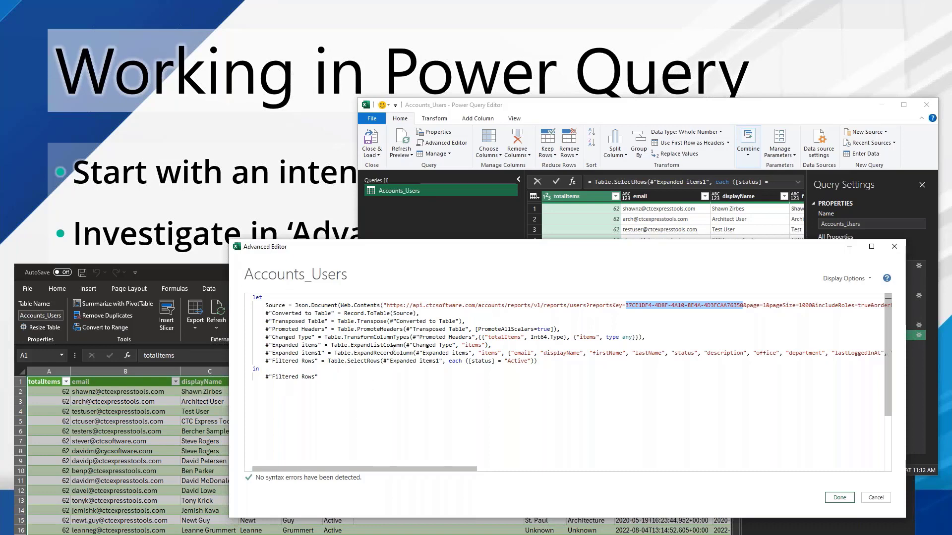
left_click_drag(625, 306, 743, 307)
left_click_drag(477, 305, 586, 307)
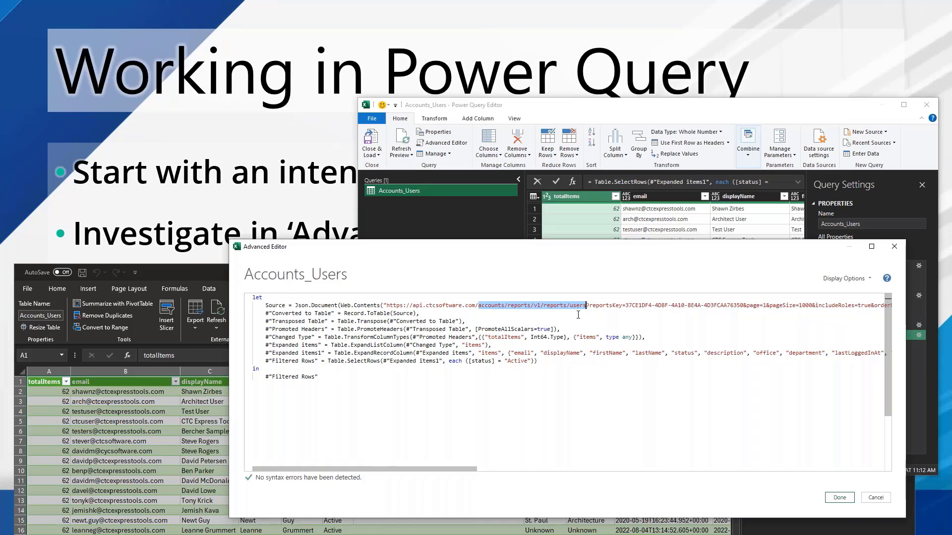
left_click(548, 322)
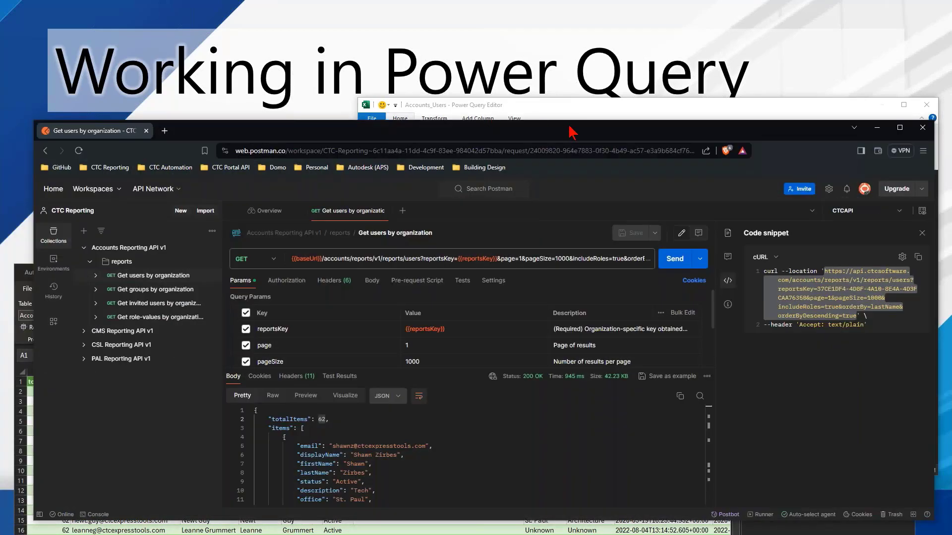
Switch to Postman and examine the users, groups, invited users and role-values requests of Accounts Reporting API v1.
double_click(572, 132)
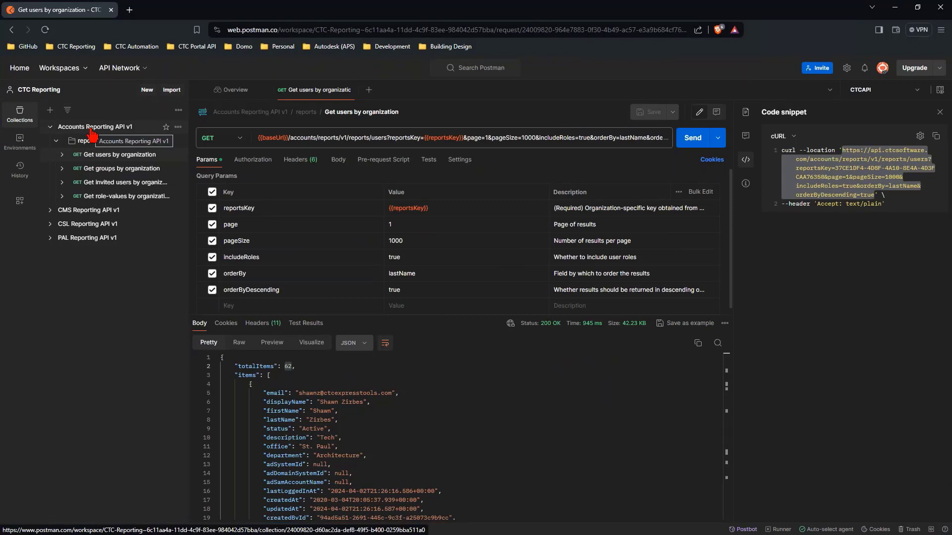
left_click(291, 137)
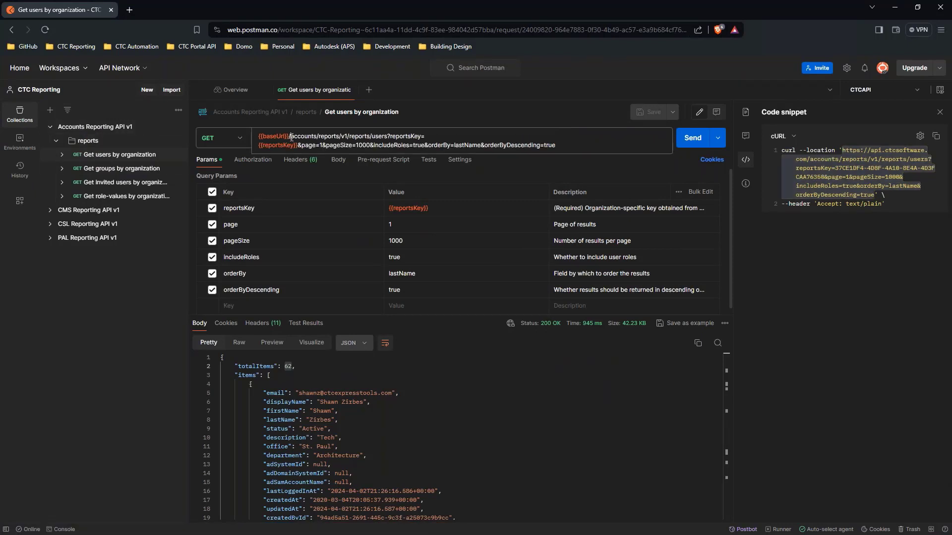
left_click_drag(291, 137, 387, 138)
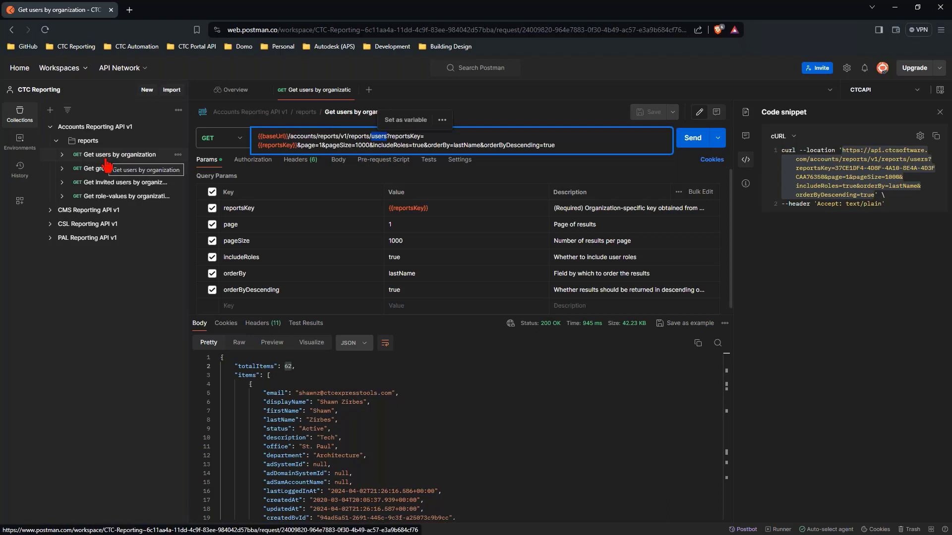
left_click(107, 174)
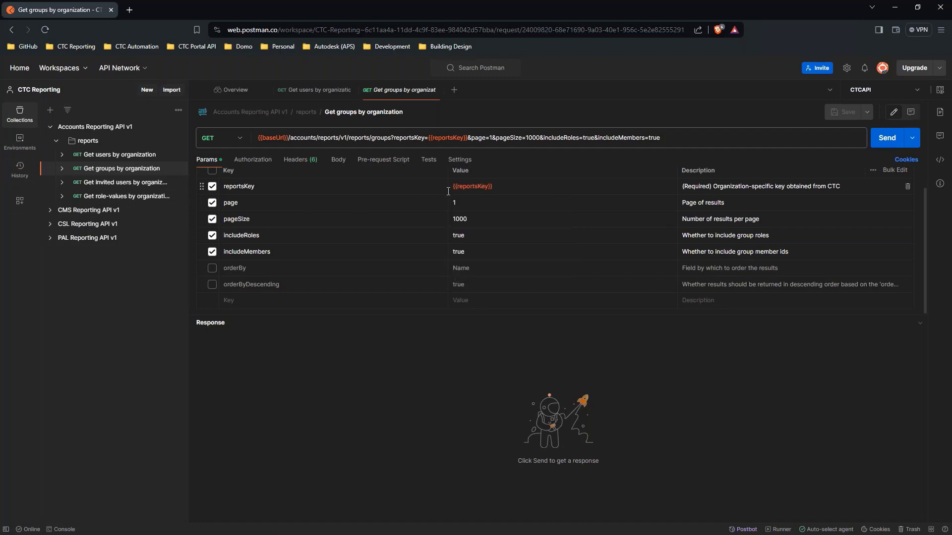
mouse_move(478, 187)
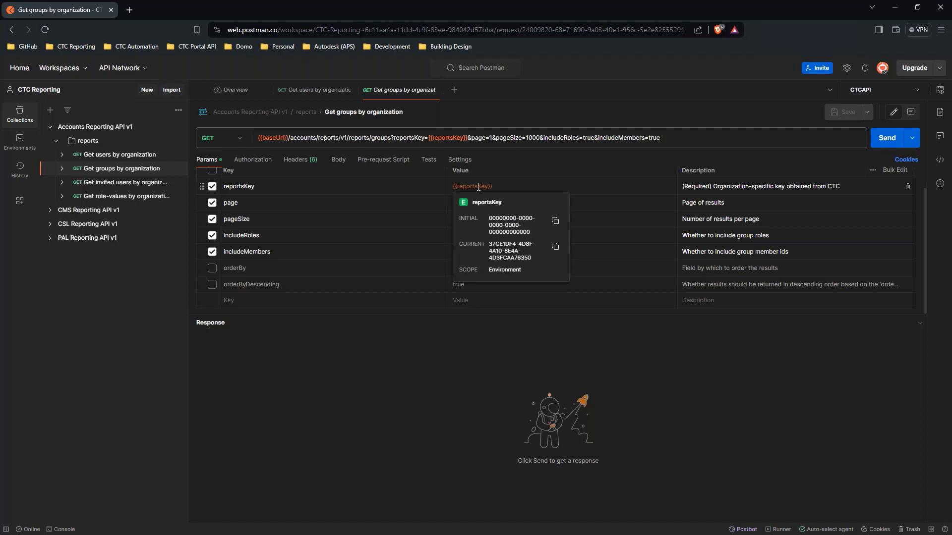
left_click(99, 183)
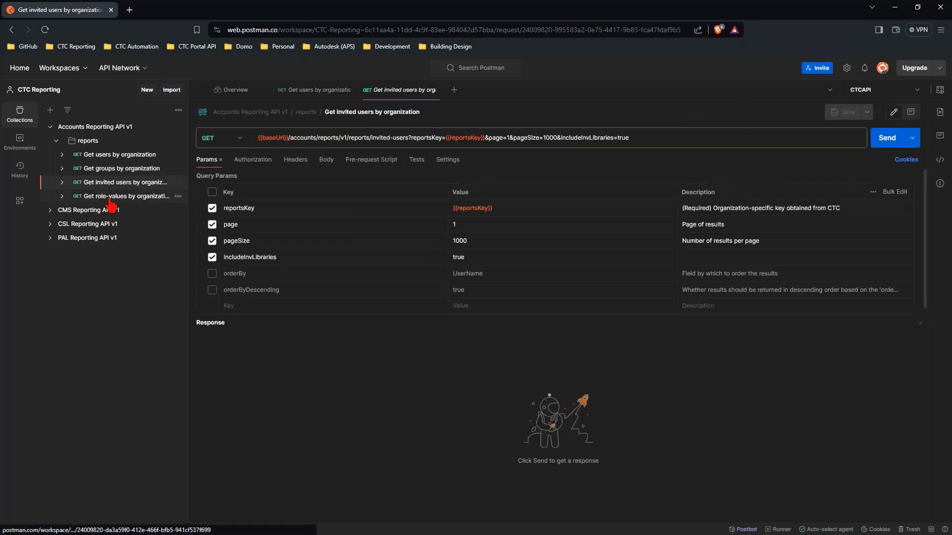
left_click(110, 198)
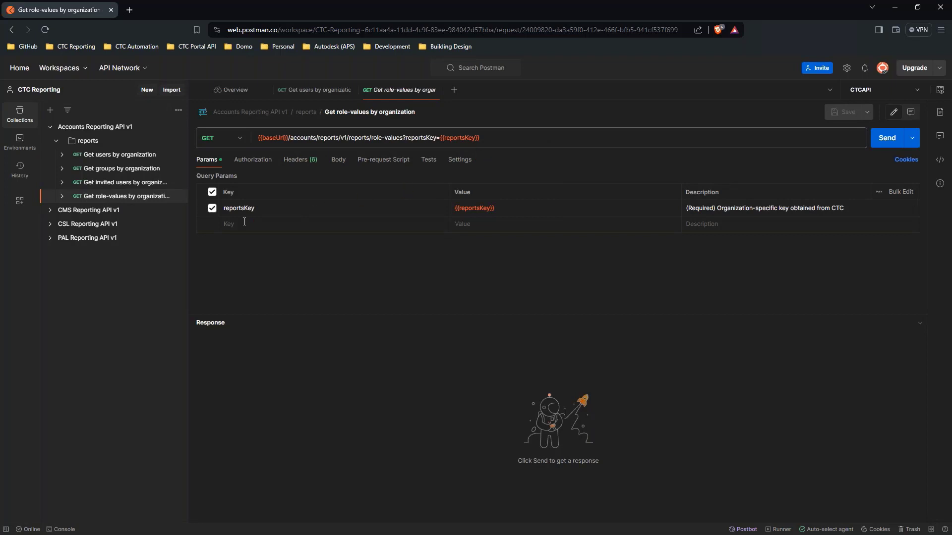
Expand CSL Reporting API v1 and examine the csl and licenses parts of the Get licenses by organization request URL.
left_click(50, 224)
left_click(56, 238)
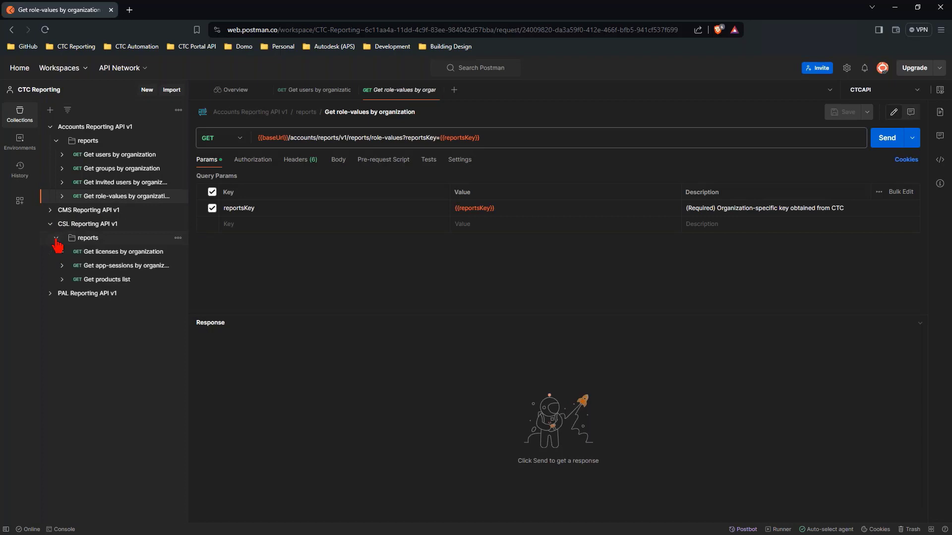
left_click(111, 253)
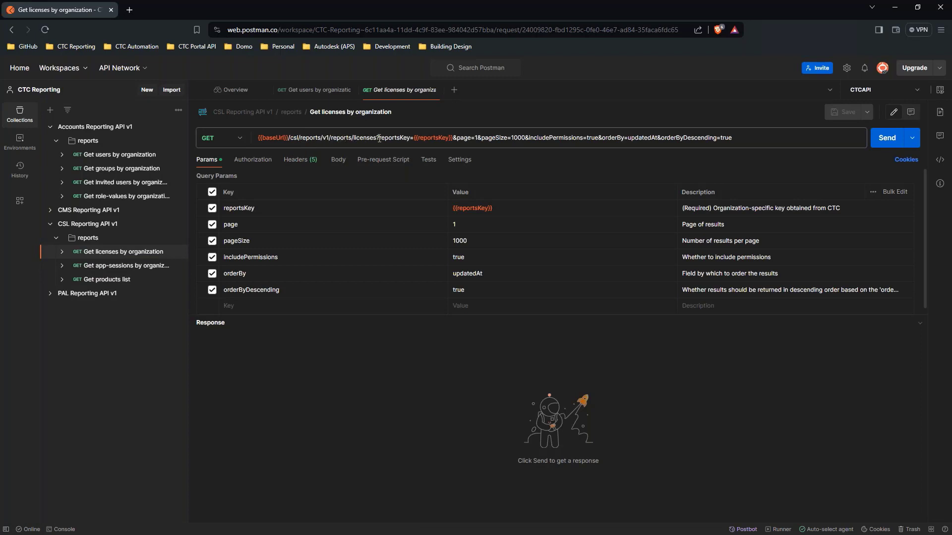
mouse_move(446, 139)
double_click(294, 138)
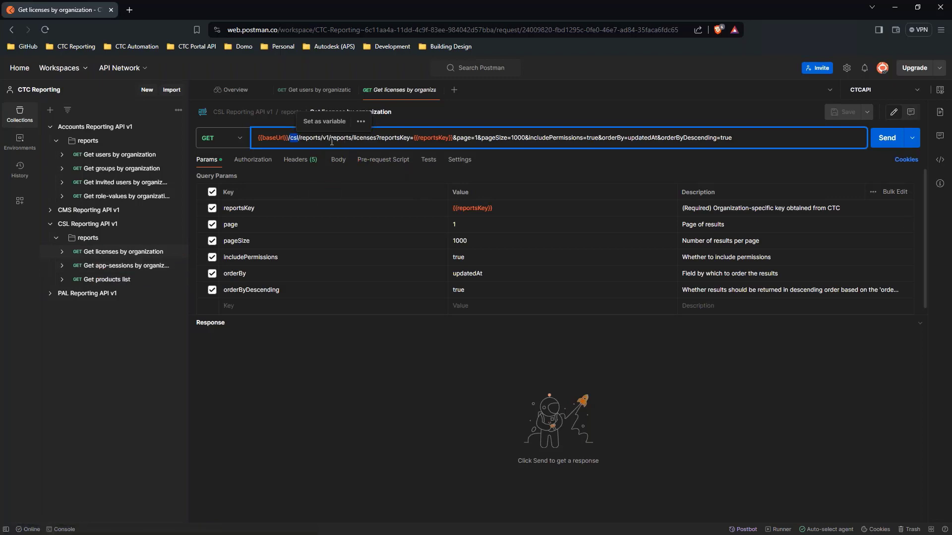
left_click_drag(354, 140, 377, 139)
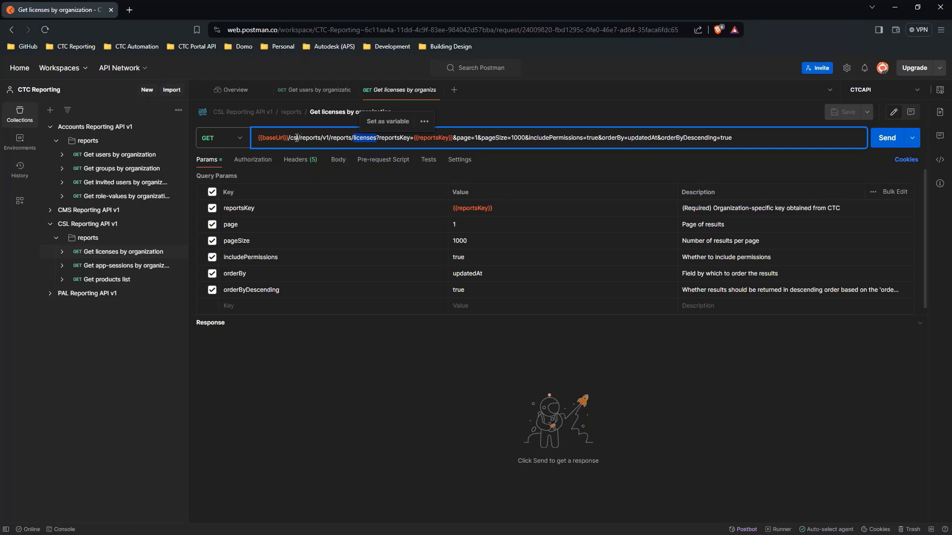
Expand CMS Reporting API v1 and examine the reportsKey parameter in the Get contents by organization request URL.
left_click(50, 211)
left_click(56, 224)
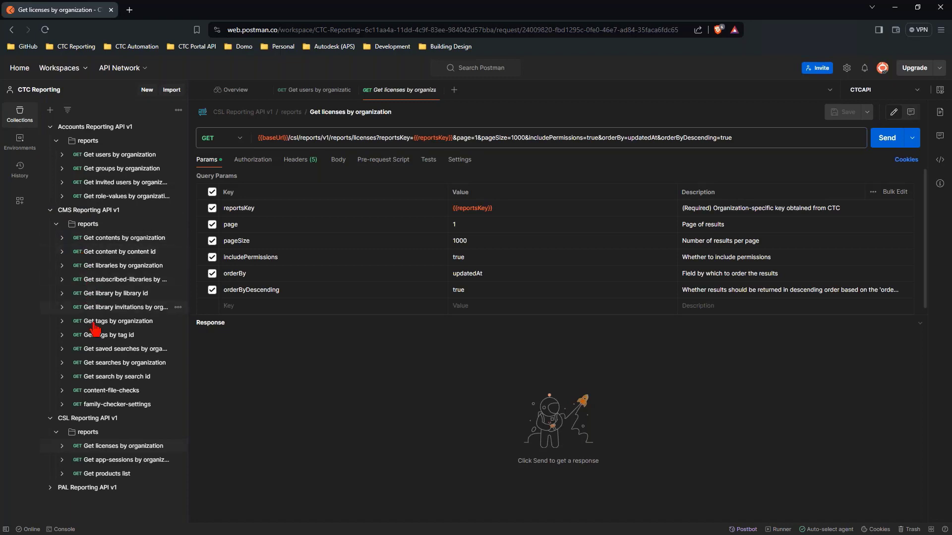
left_click(106, 239)
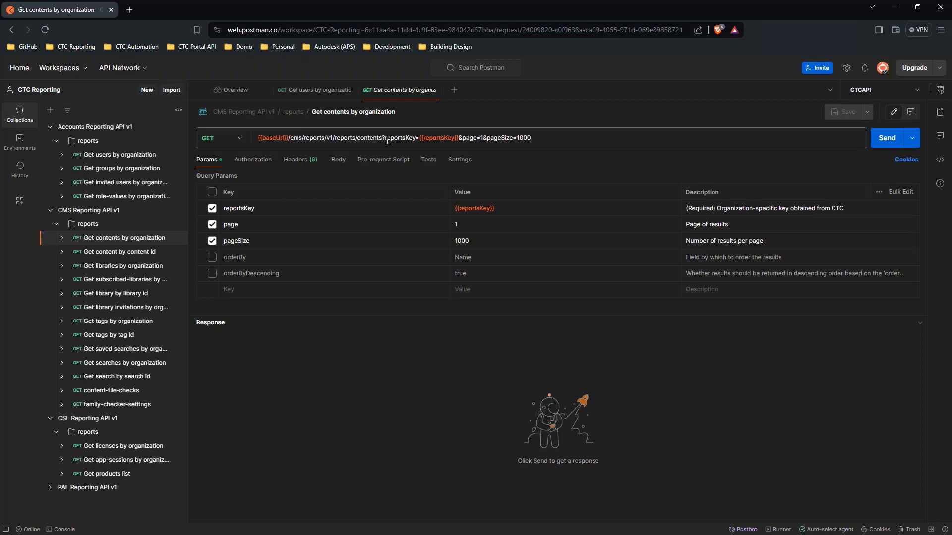
left_click_drag(386, 141, 416, 141)
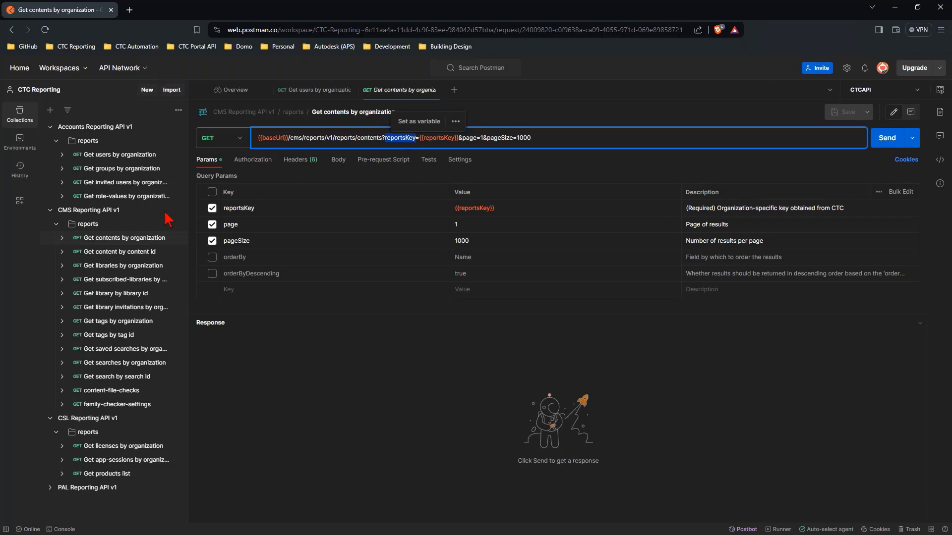
Return to the Power Query Editor and close the Advanced Editor of Accounts_Users.
key("alt+Tab")
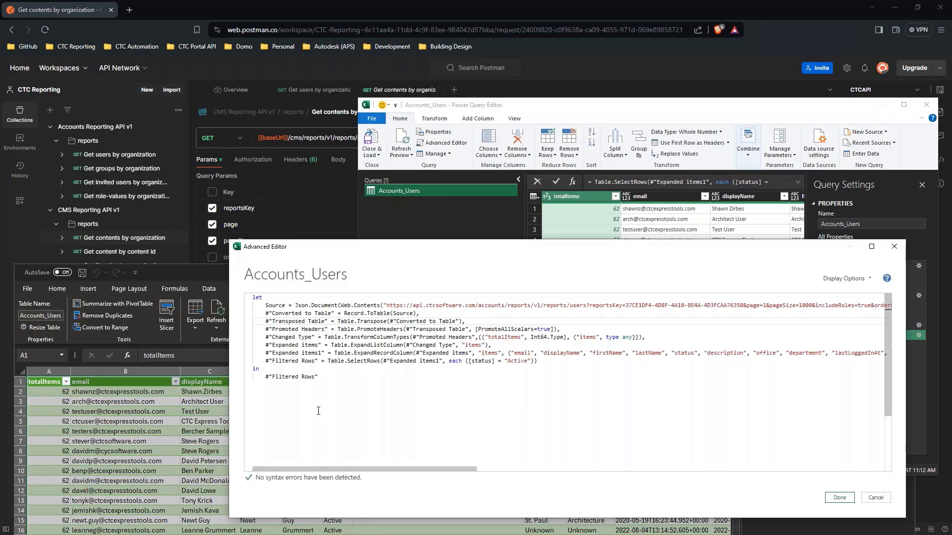
left_click(894, 246)
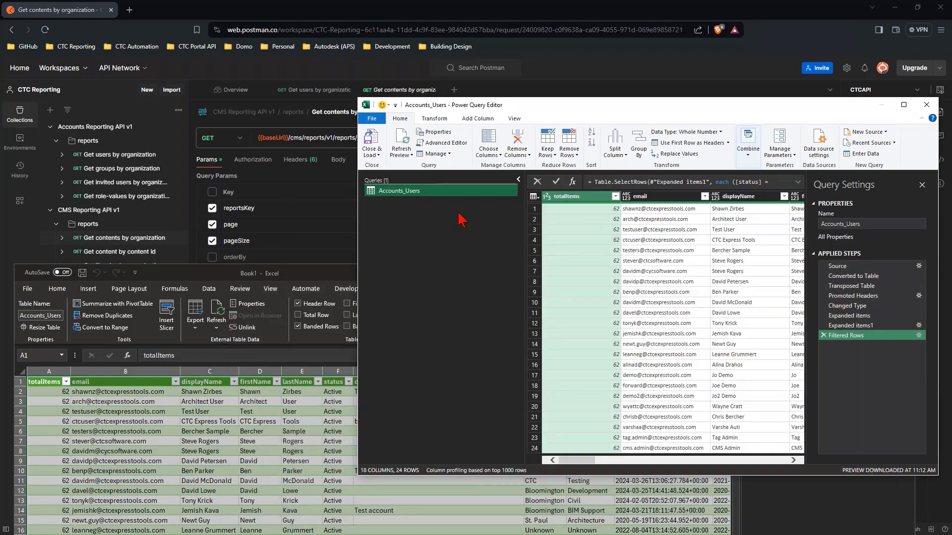
left_click(780, 151)
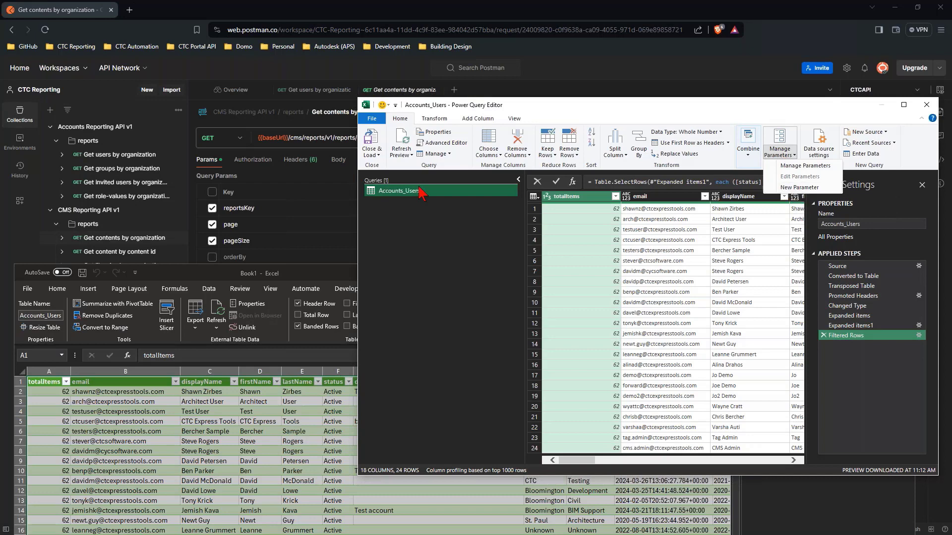
left_click_drag(464, 106, 416, 120)
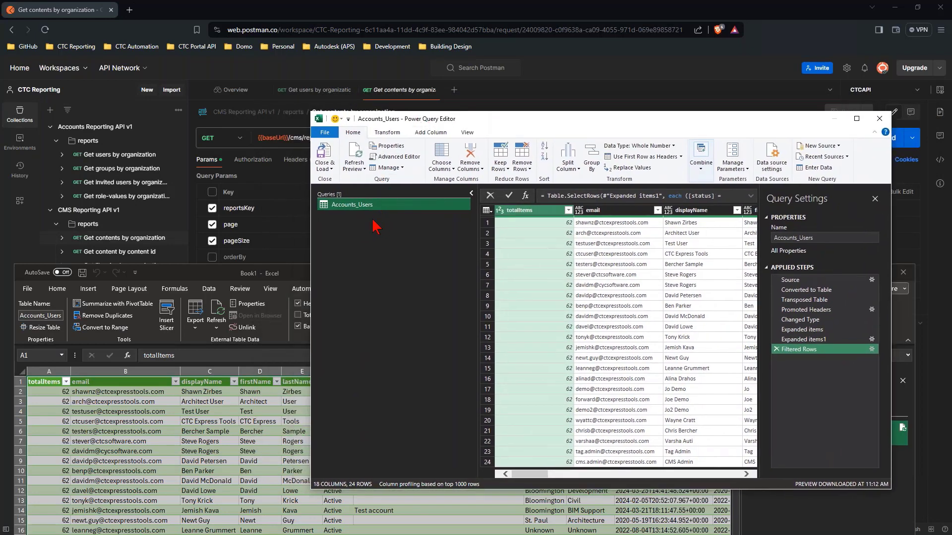
Start a new query parameter and name it reportKey.
left_click(740, 171)
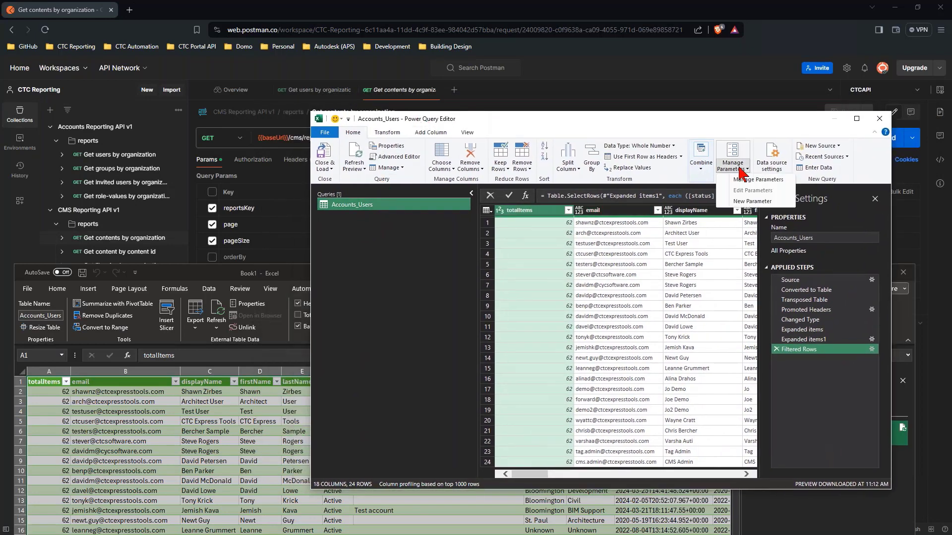
left_click(756, 201)
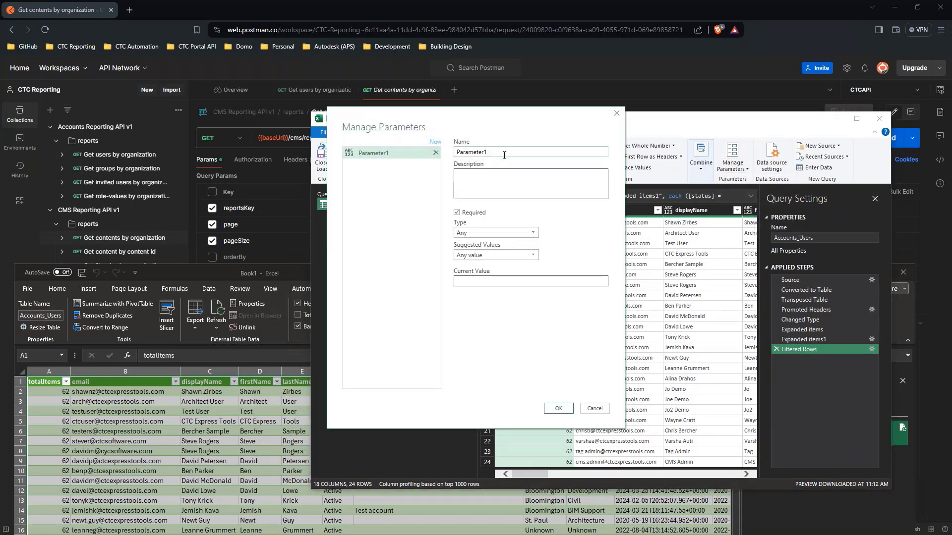
double_click(503, 151)
type("reportKey")
key("ctrl+a")
left_click(483, 153)
double_click(465, 154)
left_click(470, 153)
Check the exact name of the reportsKey variable in the Postman request URL, and return to the Manage Parameters dialog.
left_click_drag(508, 113, 432, 219)
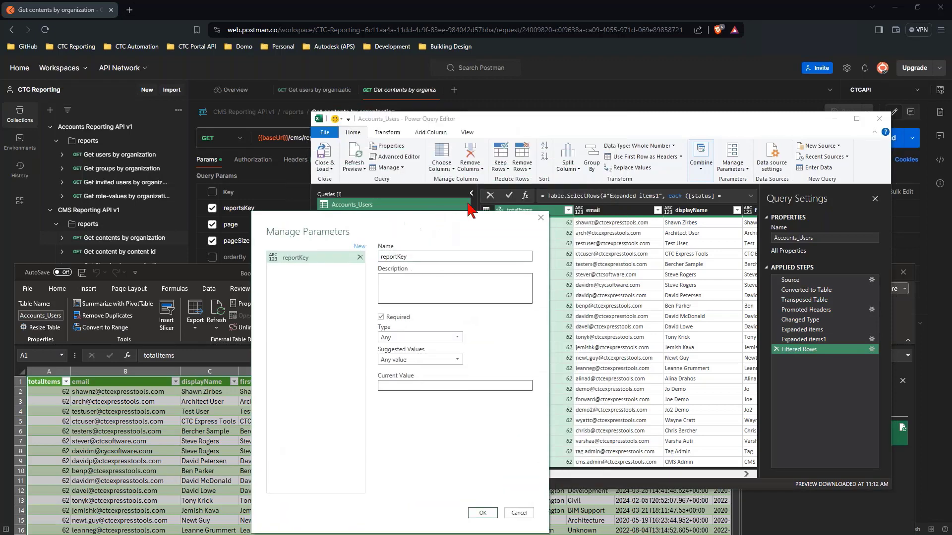
left_click(572, 56)
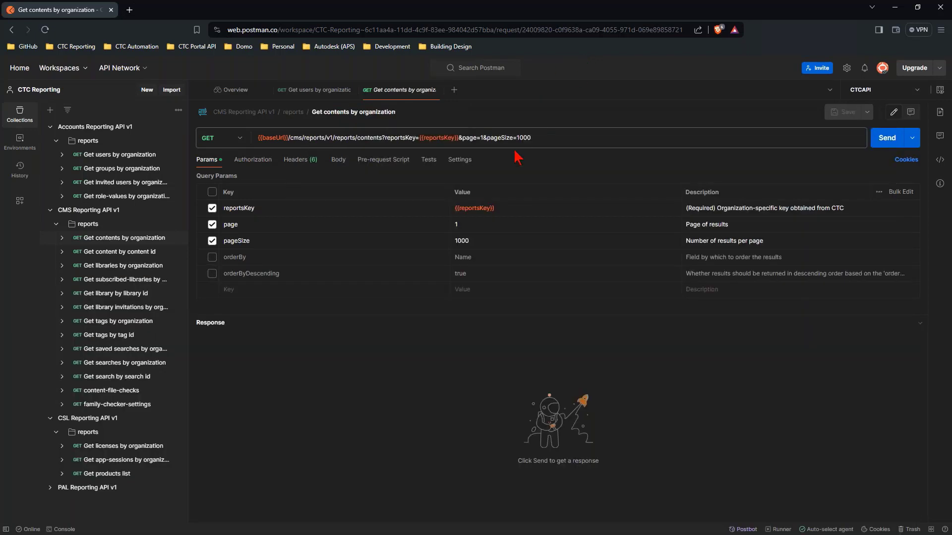
mouse_move(424, 141)
mouse_move(440, 140)
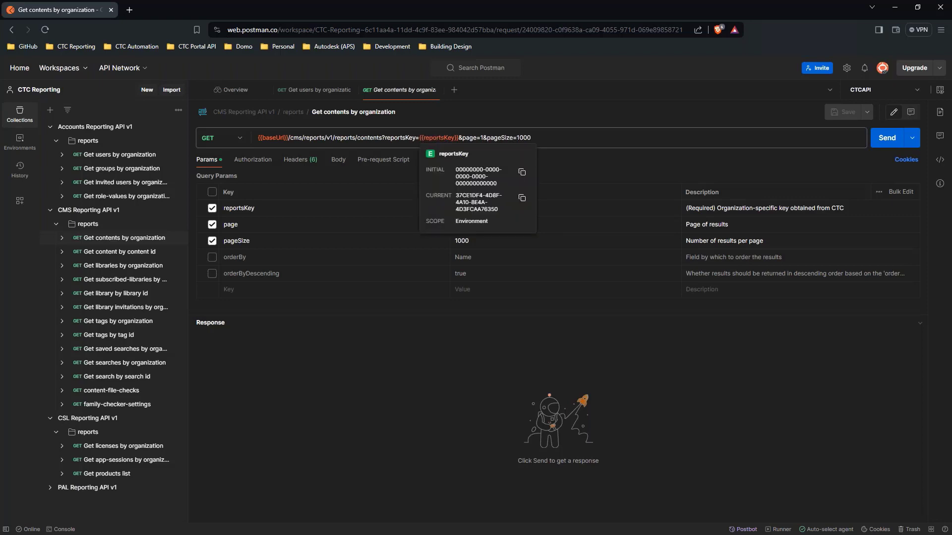
key("alt+Tab")
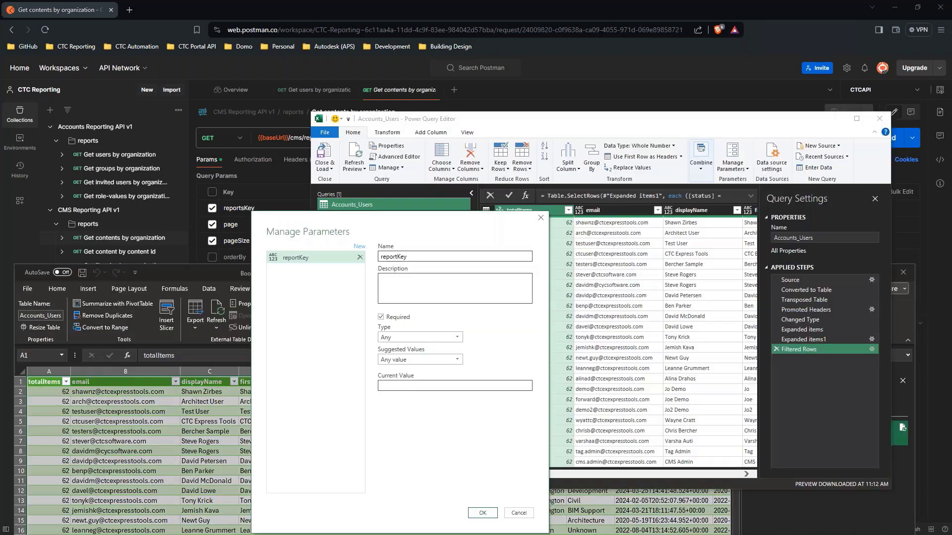
Correct the parameter's name to reportsKey and set its type to Text.
left_click(399, 257)
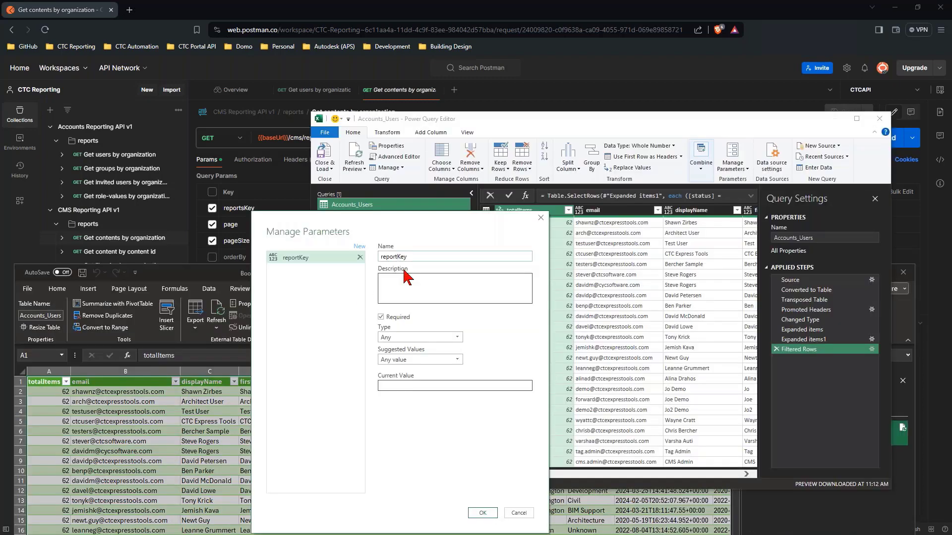
type("s")
key("ctrl+a")
left_click(404, 337)
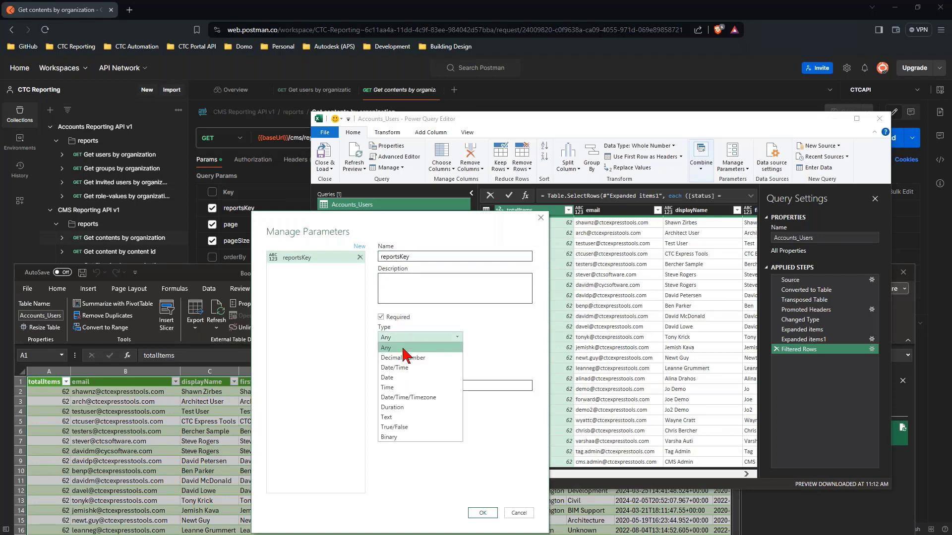
left_click(400, 417)
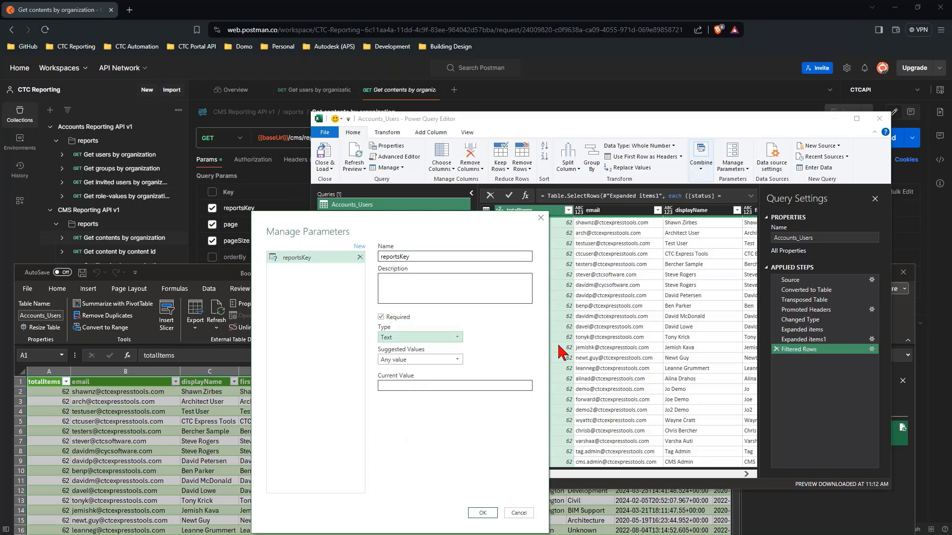
Paste the reports API key from the clipboard history as the parameter's current value and confirm the parameter.
left_click(483, 513)
left_click(428, 386)
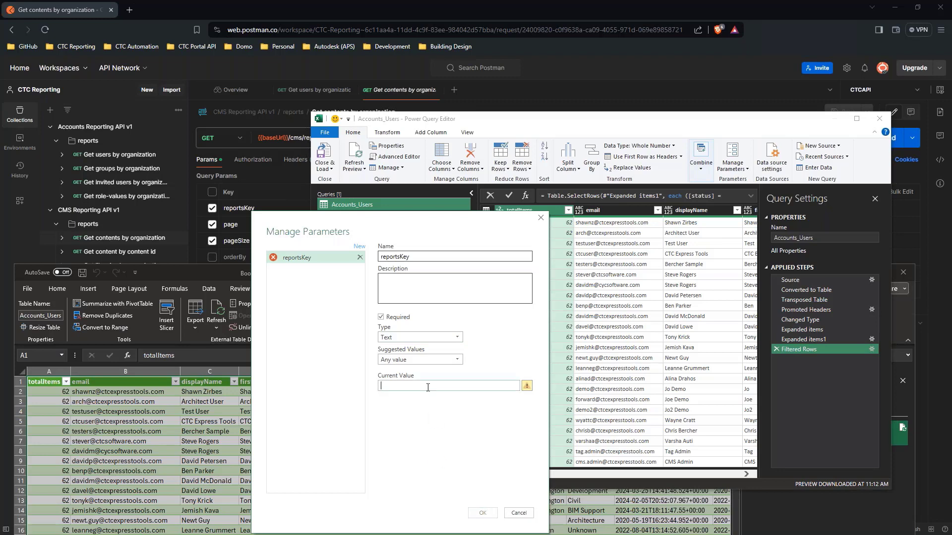
key("super+v")
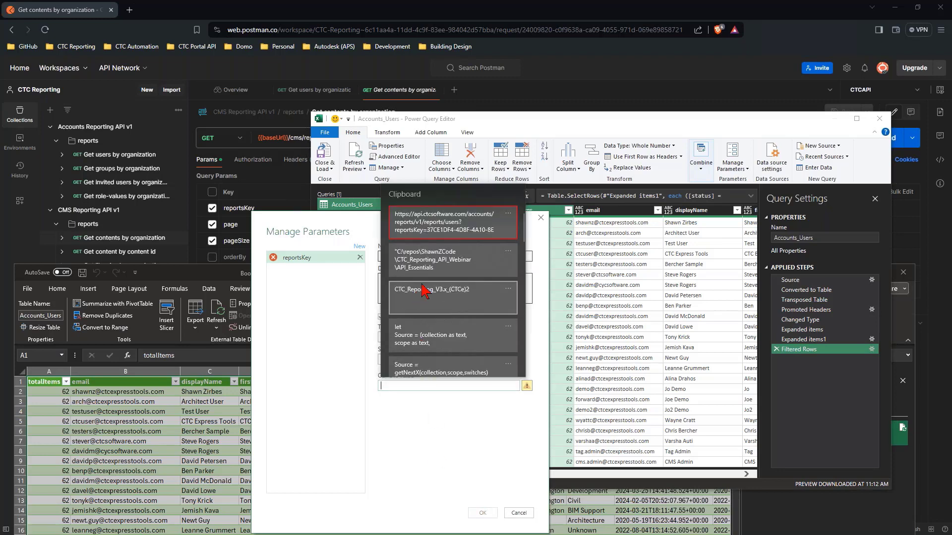
scroll(434, 317, "down", 3)
scroll(433, 320, "down", 4)
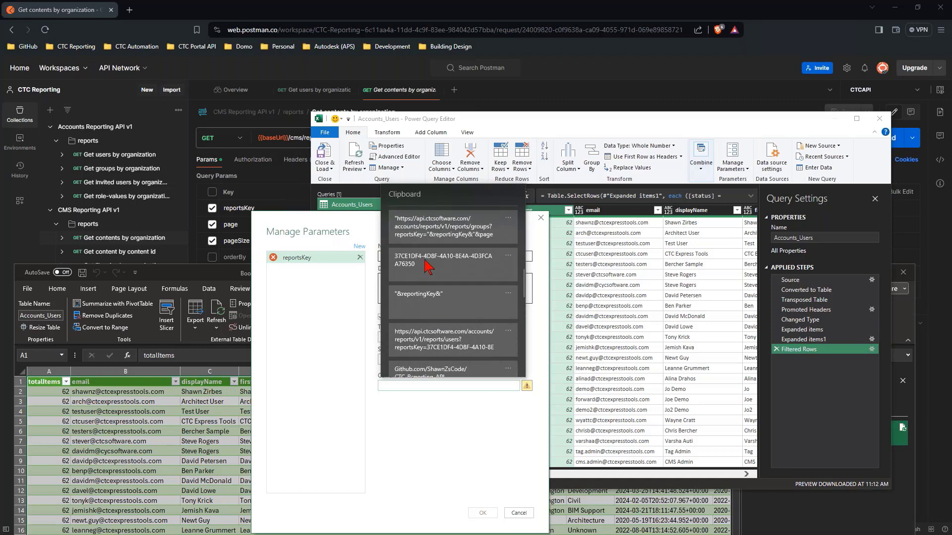
left_click(425, 263)
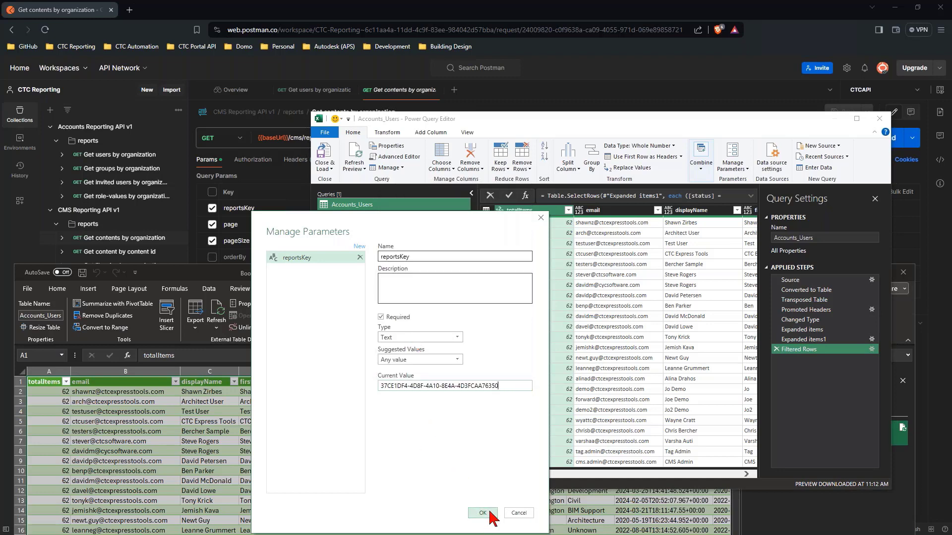
left_click(483, 513)
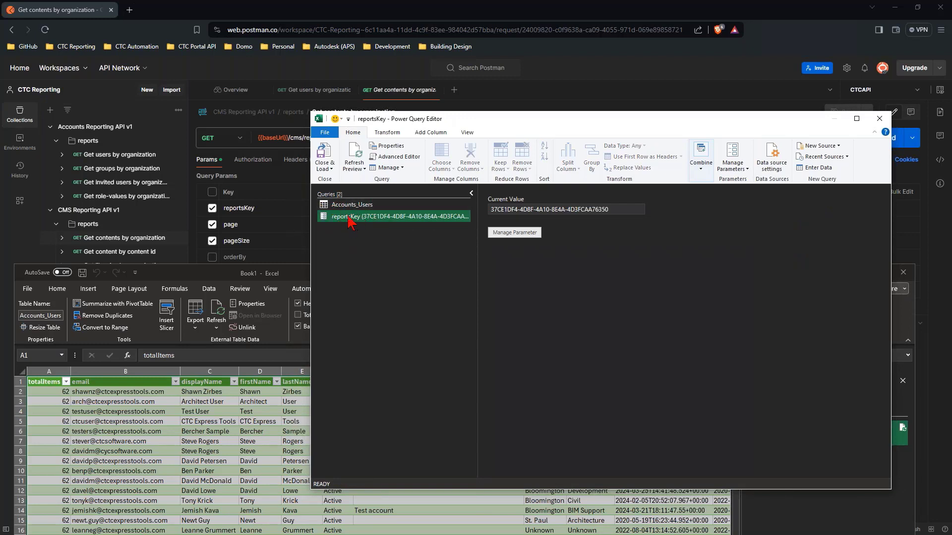
Create a query group named Tables.
right_click(373, 289)
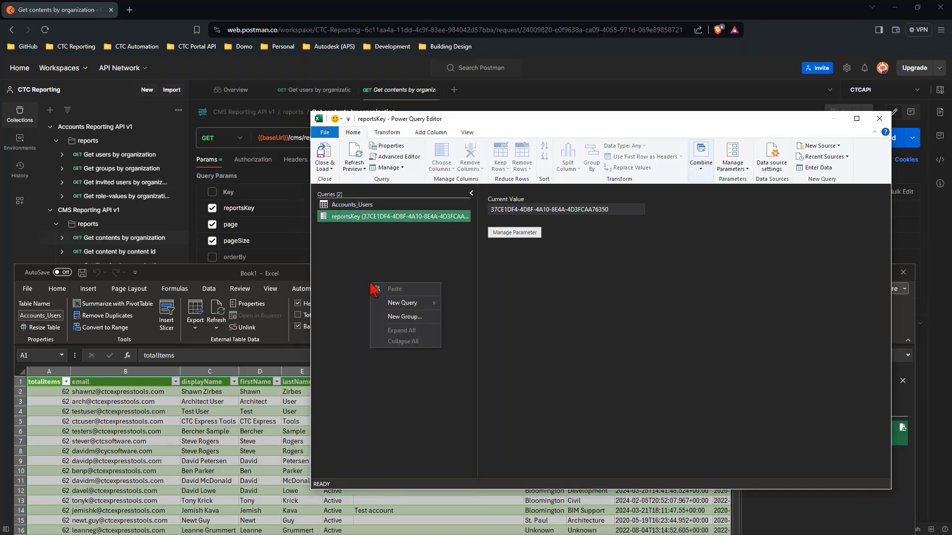
left_click(404, 317)
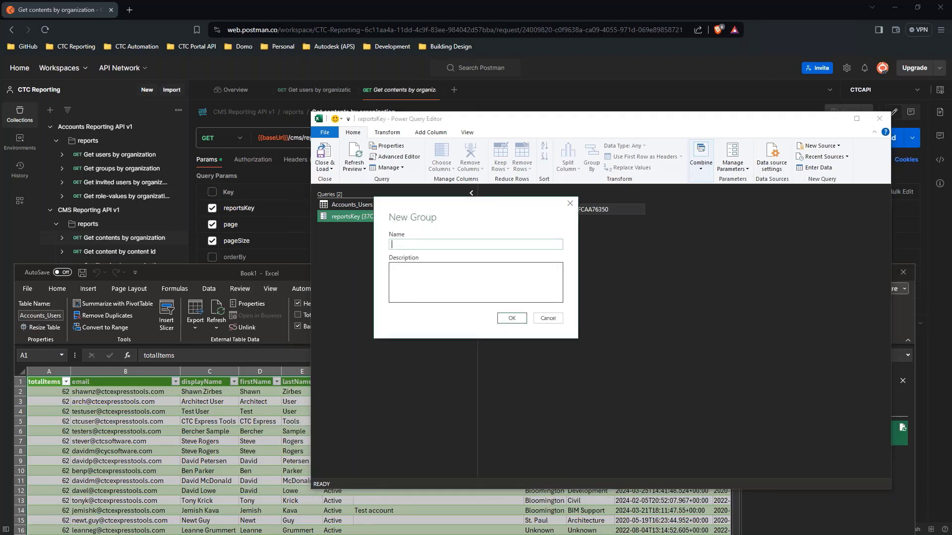
type("Tables")
left_click(509, 319)
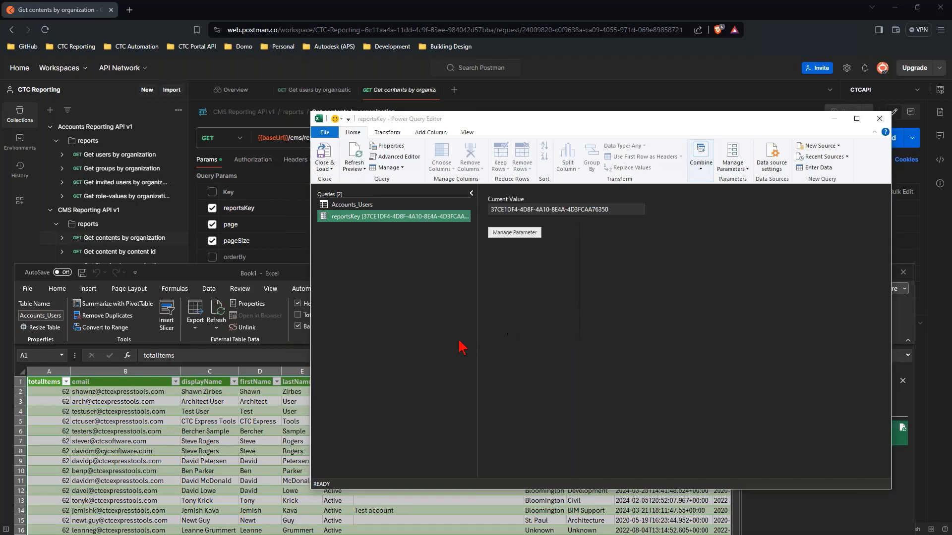
Create a second query group named Parameters.
right_click(367, 295)
left_click(401, 327)
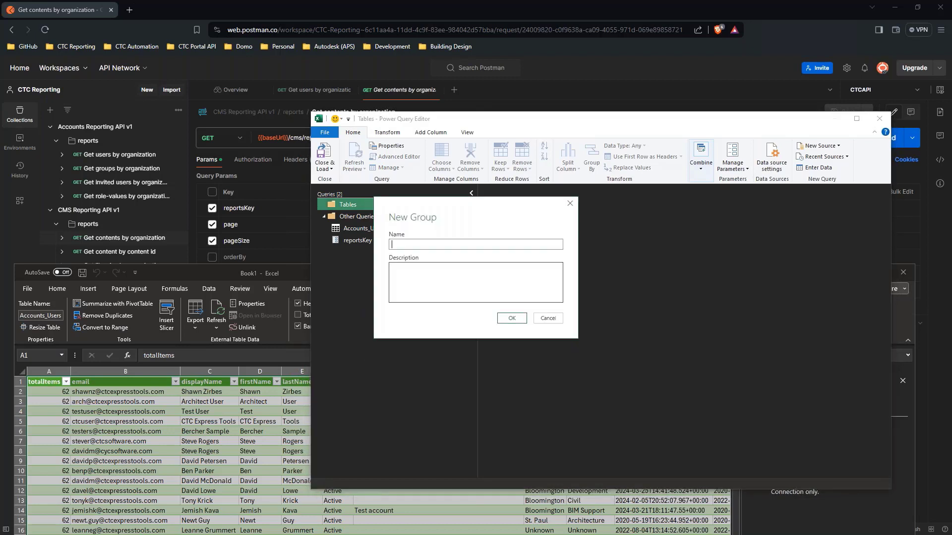
type("Parameters")
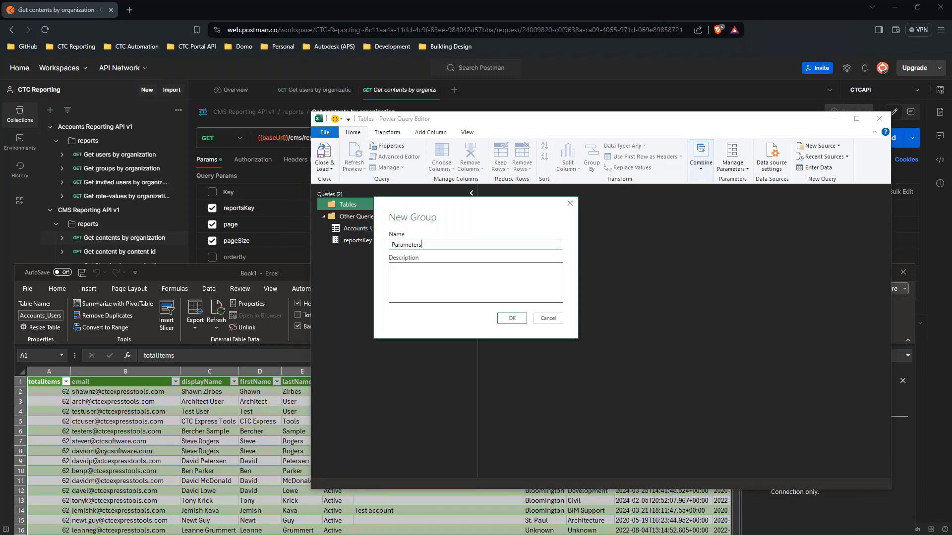
key("Return")
right_click(385, 302)
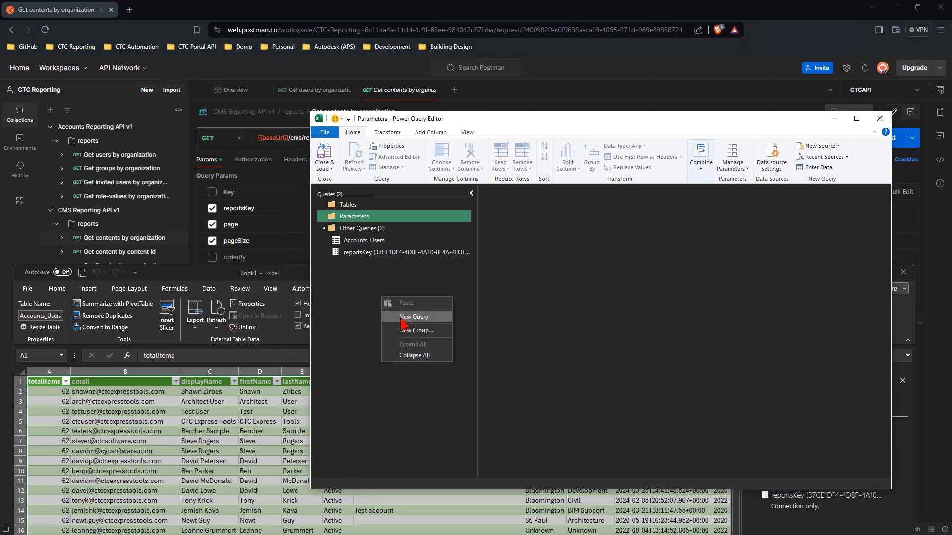
left_click(353, 293)
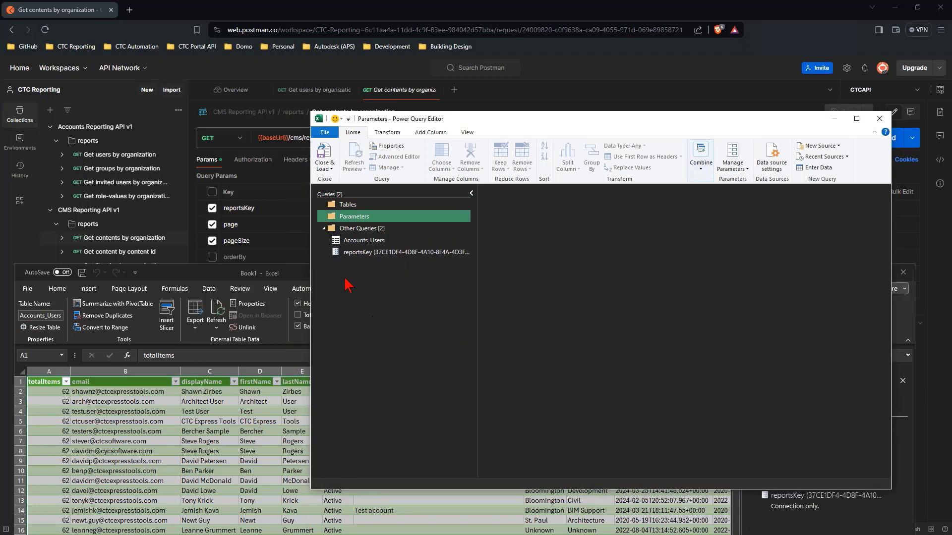
Move the Accounts_Users query into the Tables group and the reportsKey parameter into the Parameters group.
left_click(351, 241)
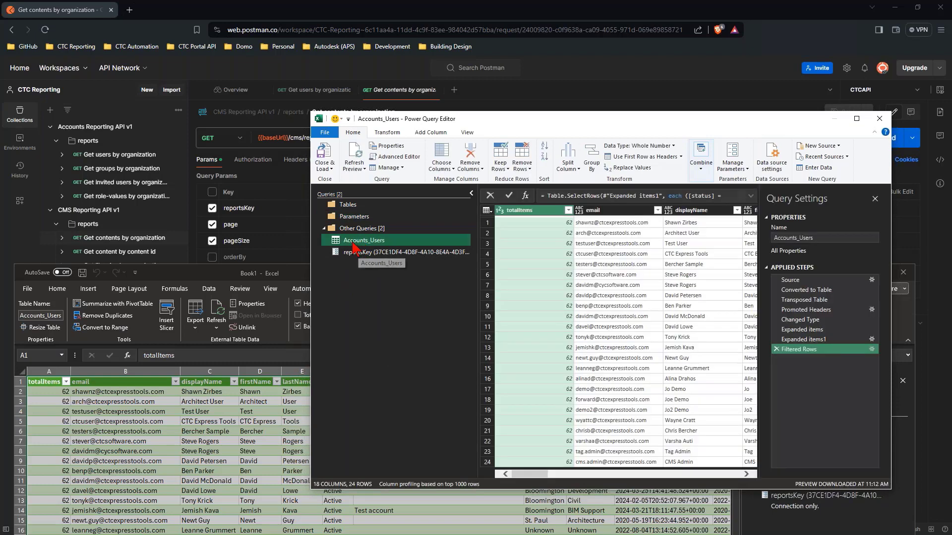
left_click_drag(350, 241, 349, 205)
left_click(368, 253)
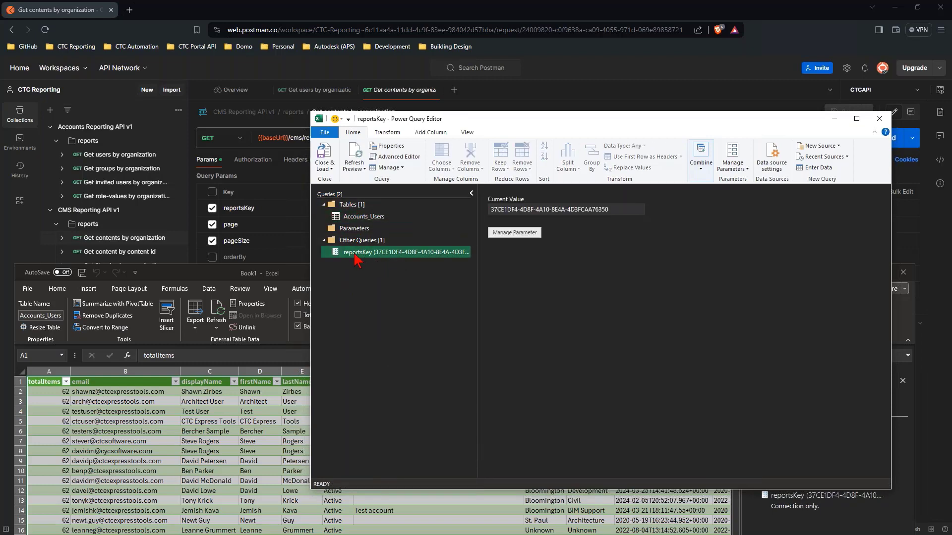
left_click_drag(367, 253, 356, 233)
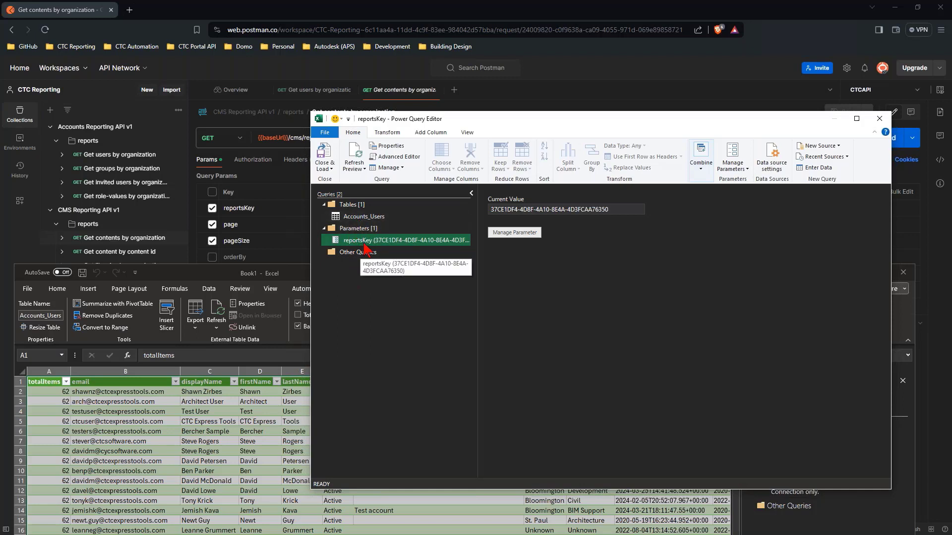
Open the Accounts_Users code in the Advanced Editor and highlight the hard-coded reports key in the Source URL.
left_click(367, 216)
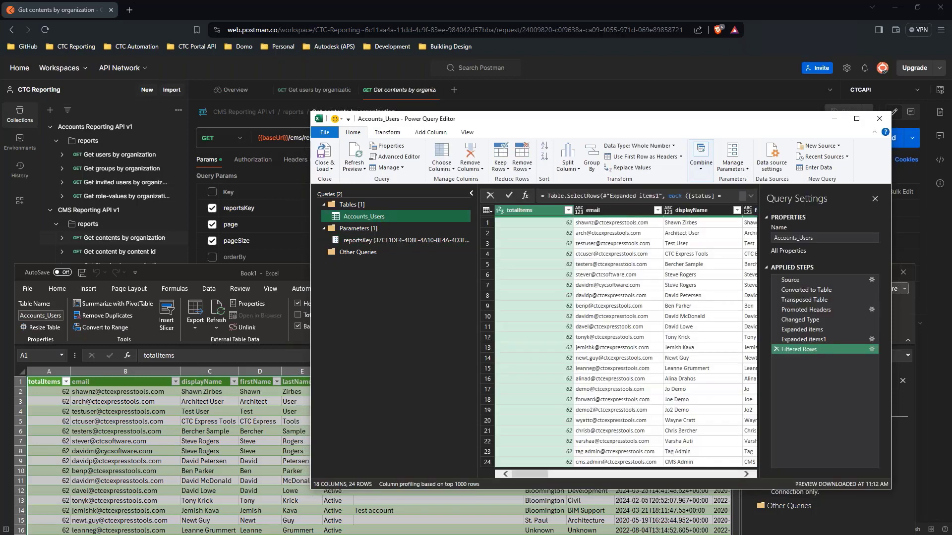
left_click(404, 158)
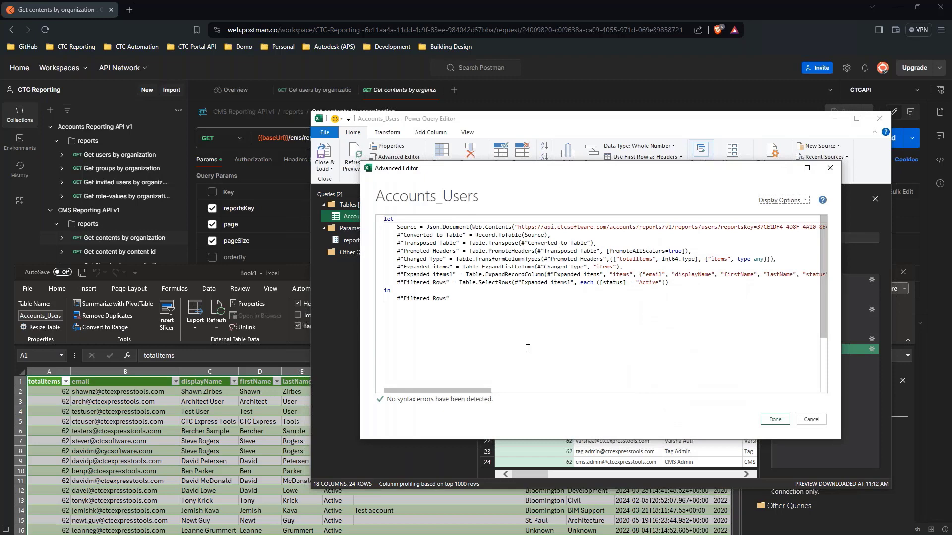
left_click_drag(476, 391, 516, 399)
left_click_drag(584, 227, 701, 231)
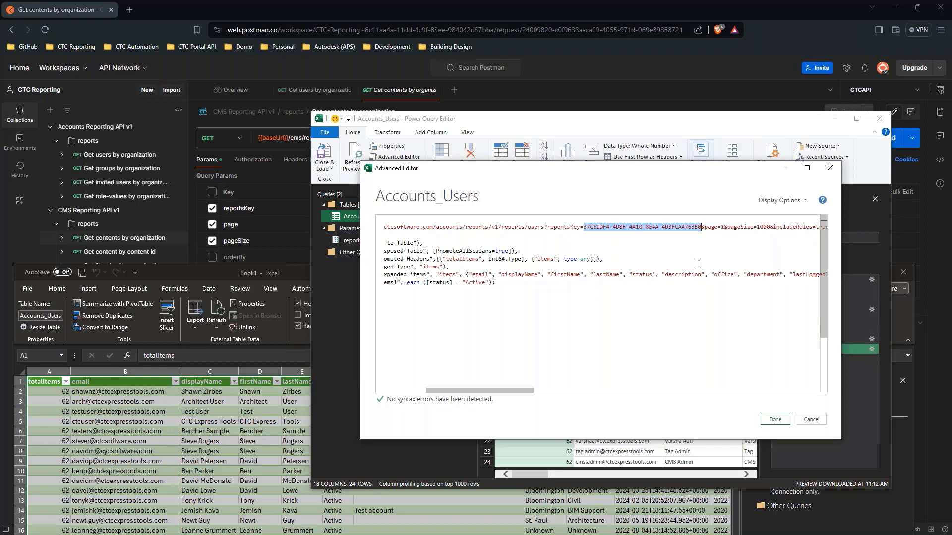
Write the concatenation example = "Something" & "Else" a few lines below the query code.
left_click(508, 338)
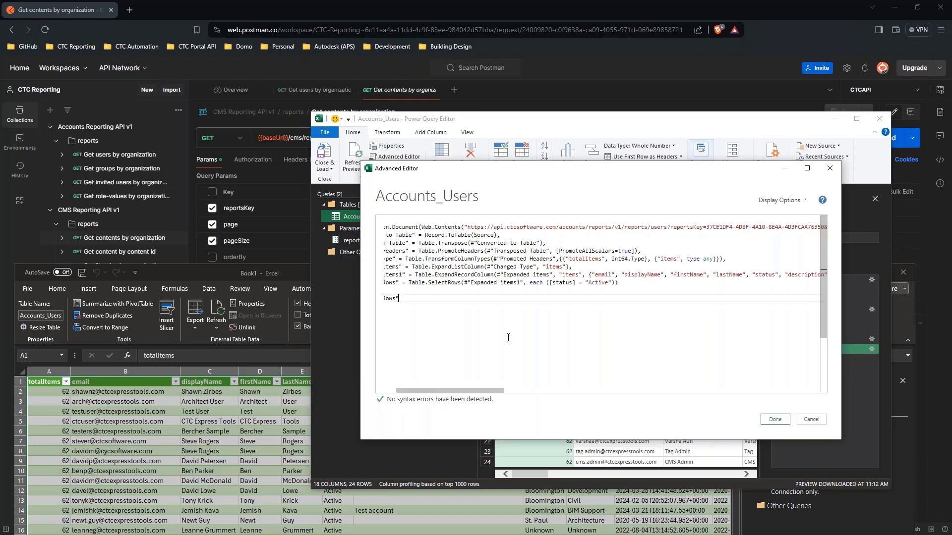
key("Return")
key("Return")
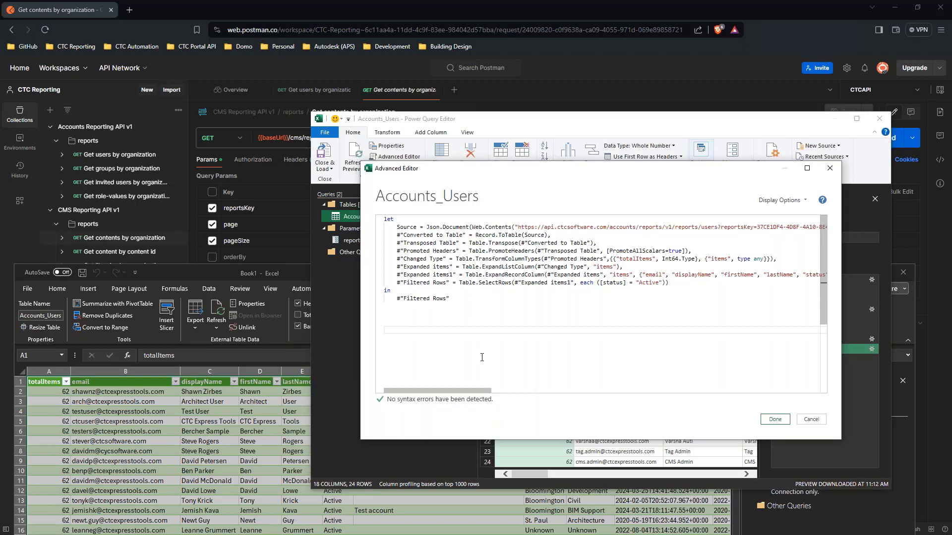
type("= \"Something\" &")
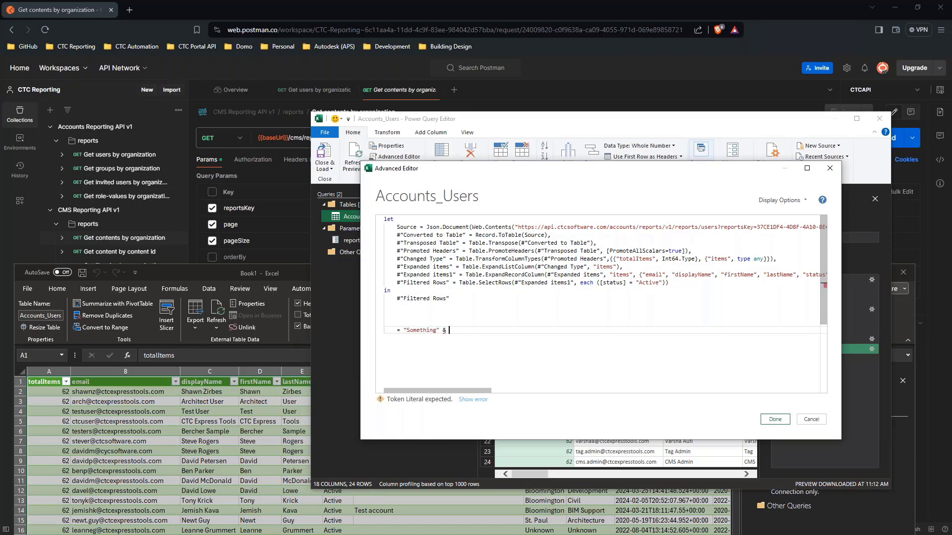
type(" \"Else")
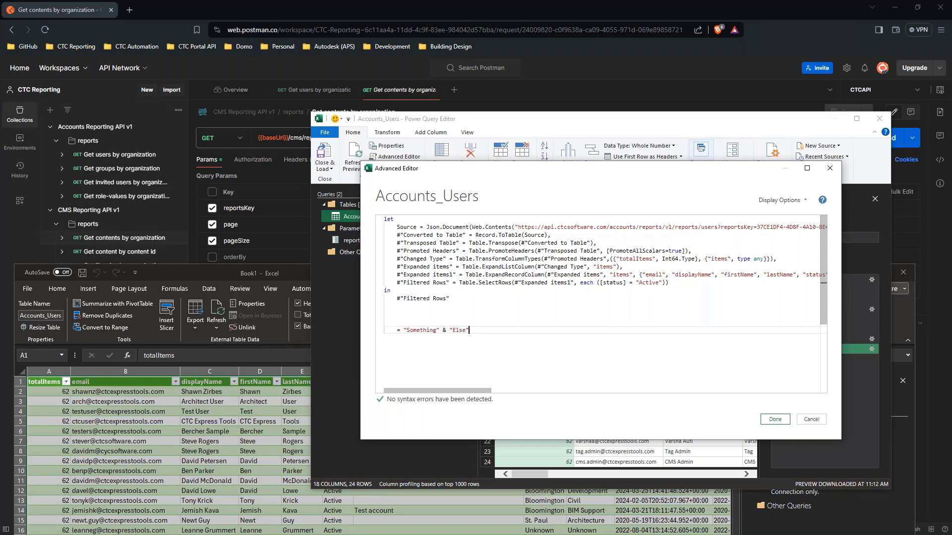
Add the example result "SomethingElse" beneath the expression and insert a space before Else in both lines.
key("Return")
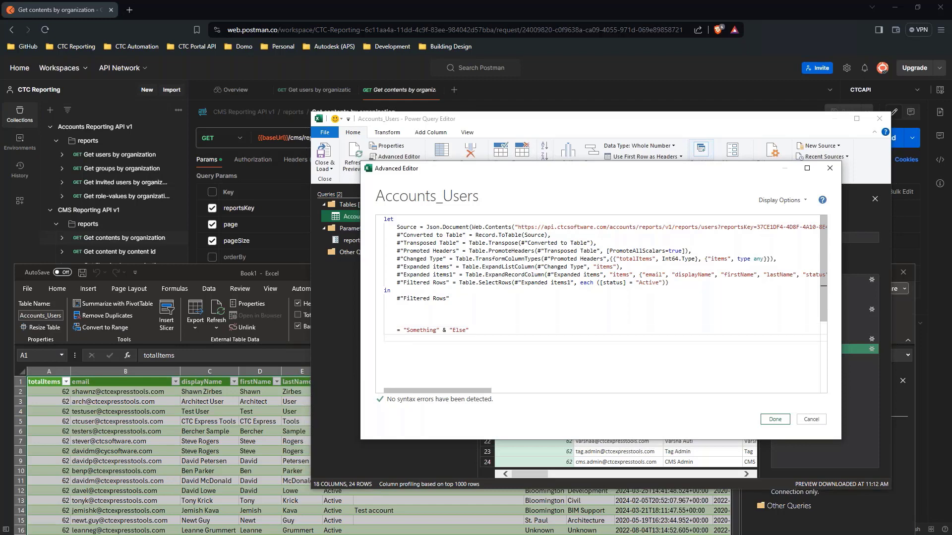
key("Return")
type("\"SomethingEl")
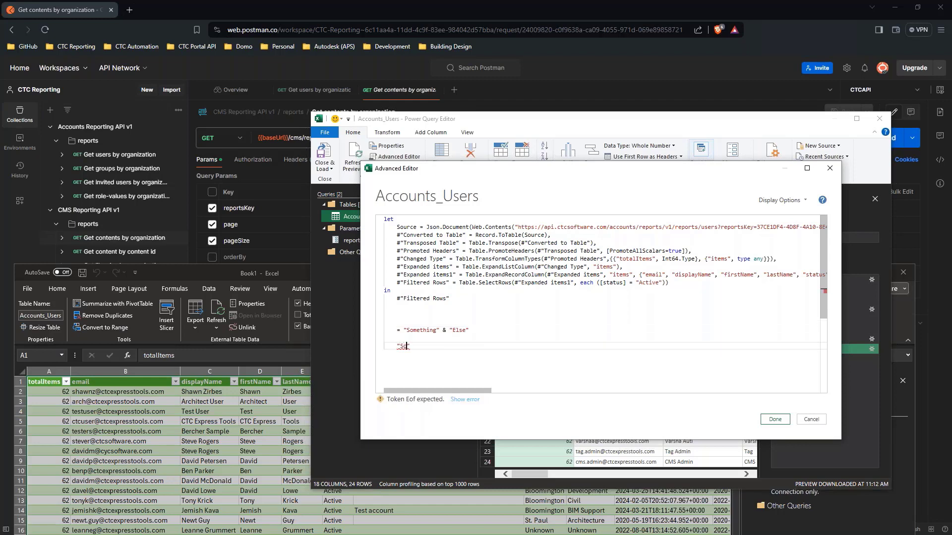
type("se")
left_click(452, 331)
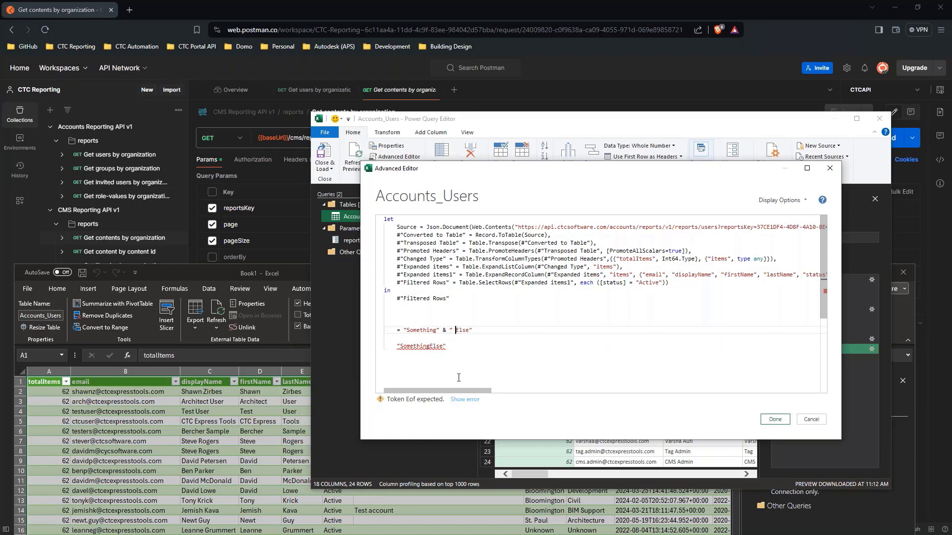
left_click(431, 346)
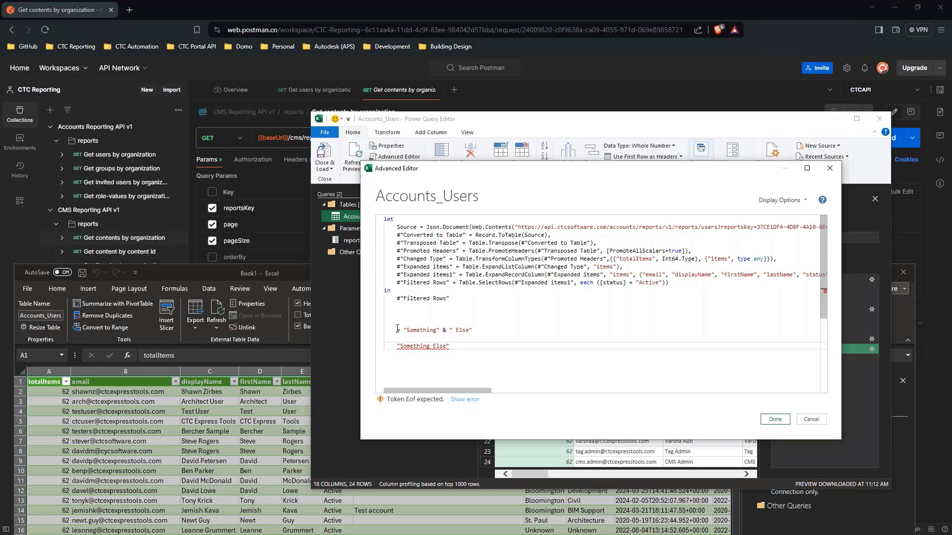
Delete the example concatenation and its result from below the query code.
left_click_drag(397, 330, 477, 333)
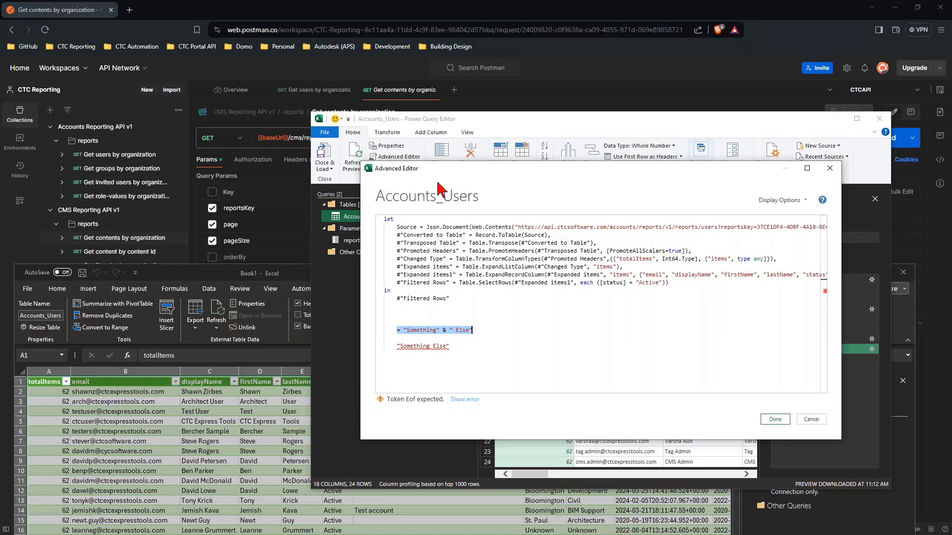
left_click_drag(461, 348, 384, 320)
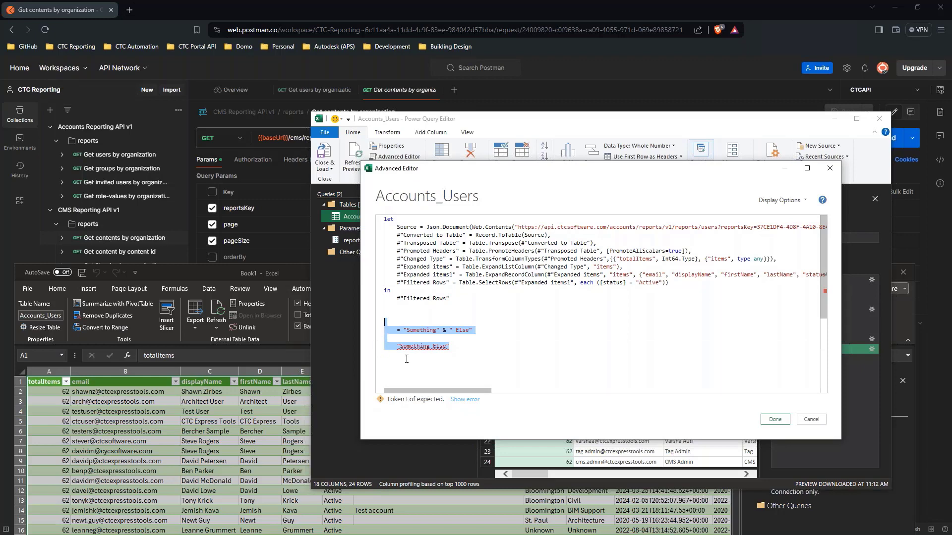
key("BackSpace")
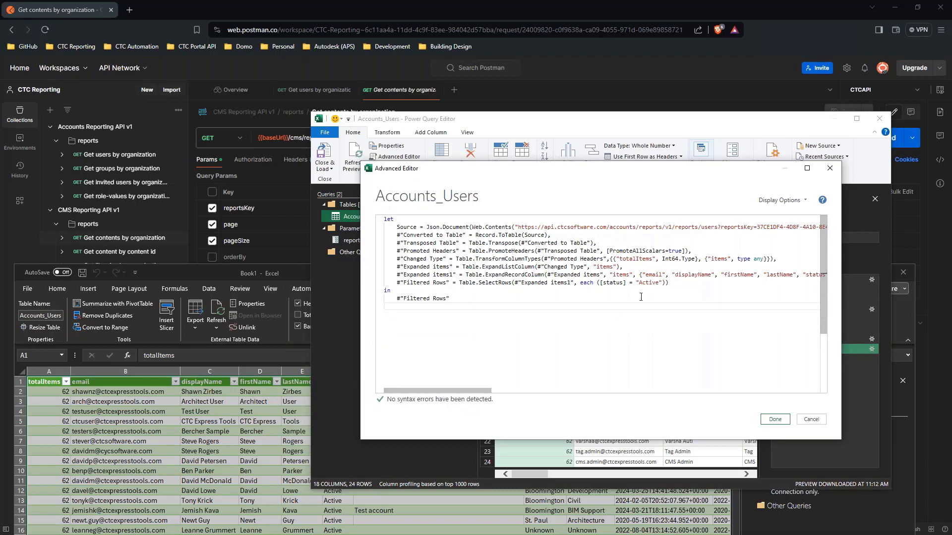
Delete the hard-coded reports key after reportsKey= in the Source URL.
left_click(757, 227)
left_click_drag(416, 390, 524, 394)
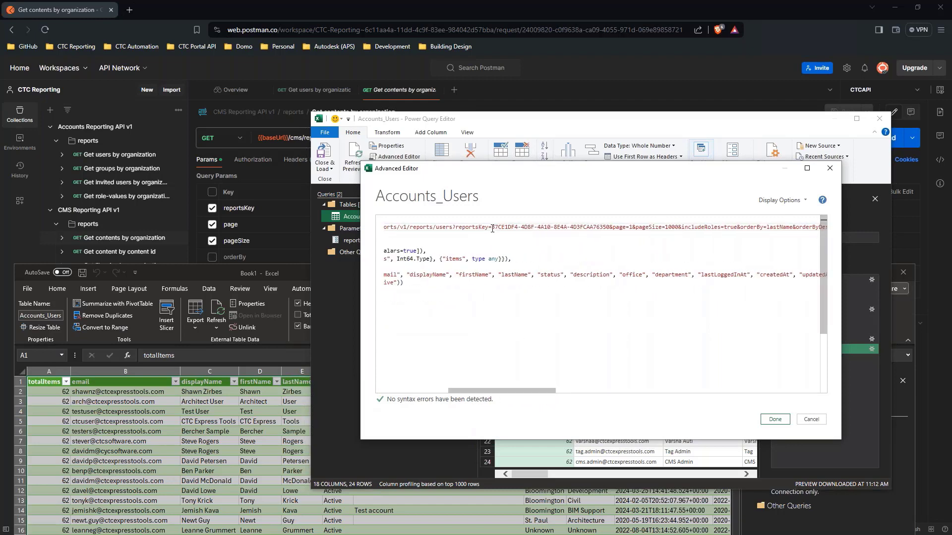
left_click(549, 235, "shift")
mouse_move(604, 227)
left_mouse_down()
mouse_move(724, 230)
mouse_move(604, 229)
left_mouse_up()
key("Delete")
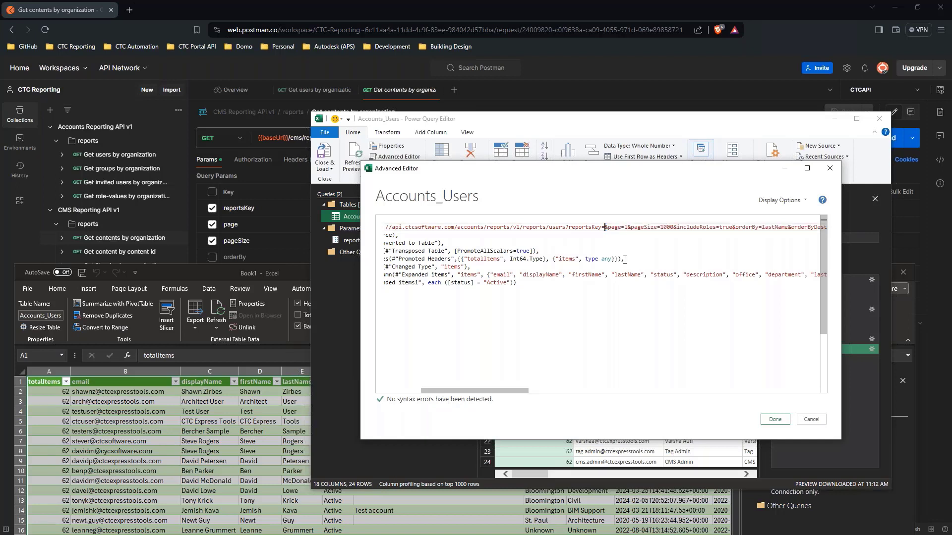
Split the Source URL string after reportsKey= with closing and opening quotes, and put an & operator on each side of the gap.
type("\"\"")
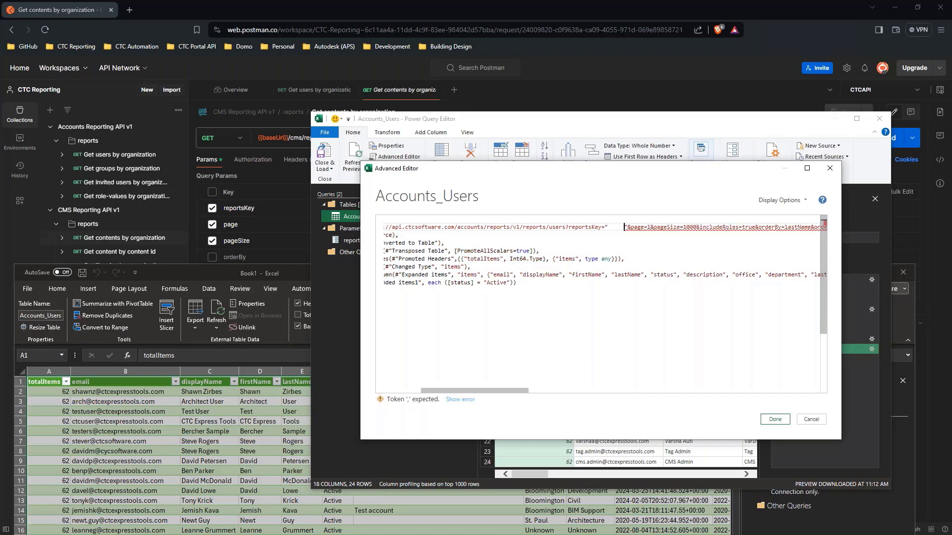
key("Left")
type("&")
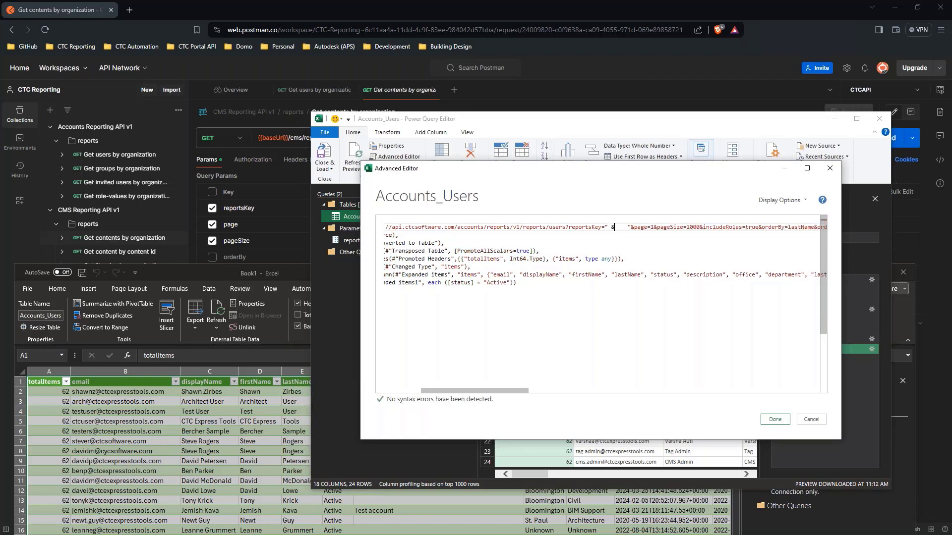
left_click(627, 229)
type("&")
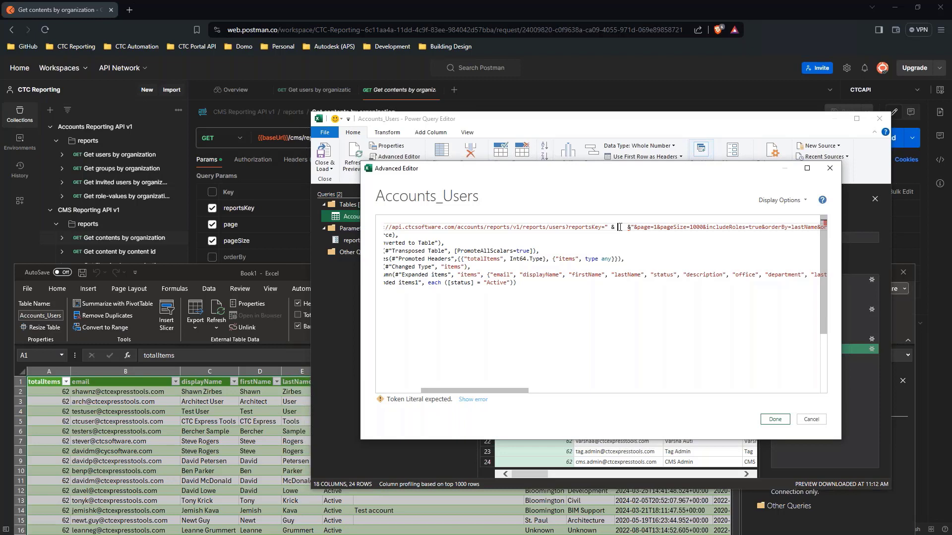
type("A1")
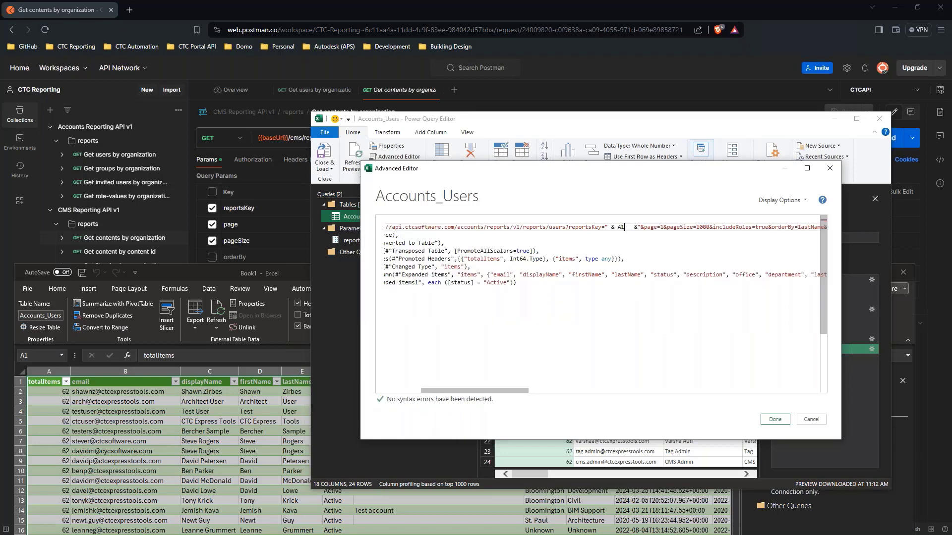
key("BackSpace")
key("BackSpace")
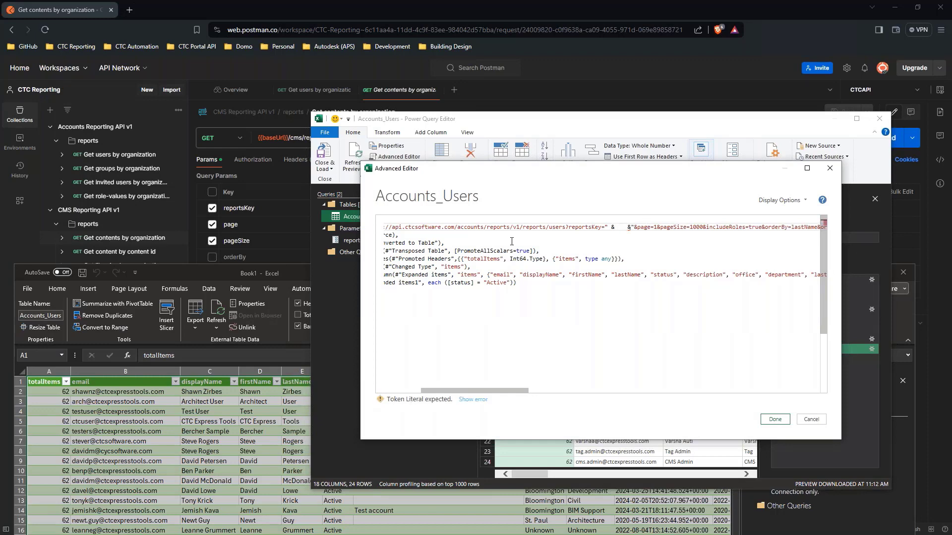
Insert the reportsKey parameter between the two & operators in the Source URL and apply the edited query code.
left_click_drag(471, 171, 514, 174)
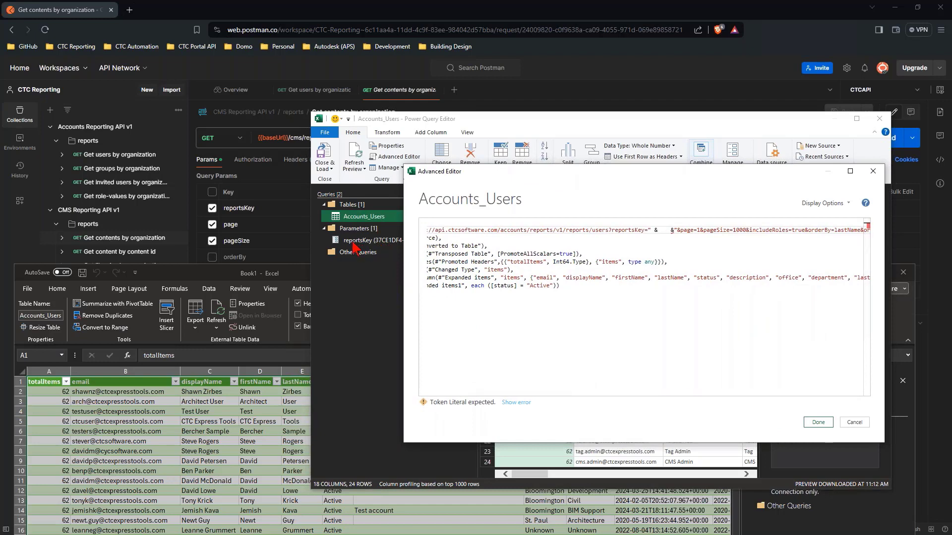
type("rep")
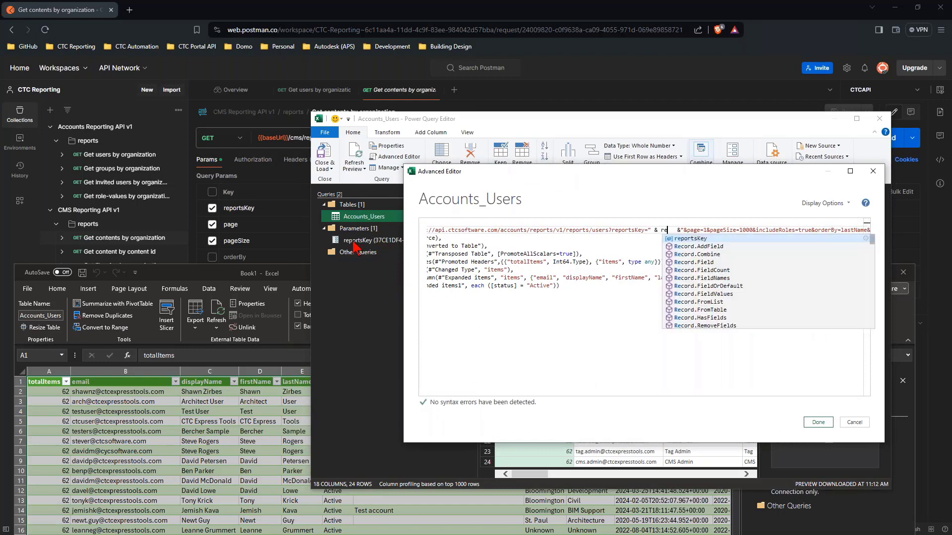
left_click(693, 239)
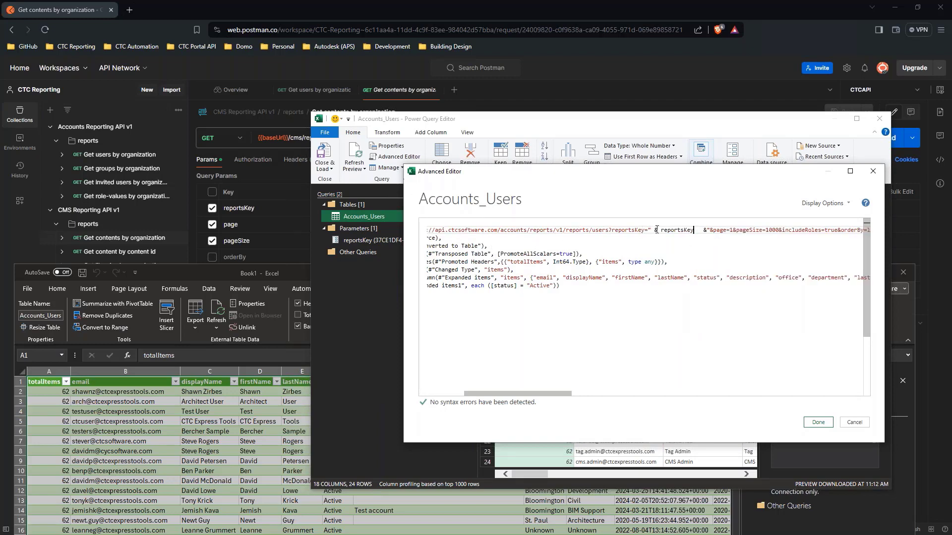
left_click_drag(662, 231, 694, 230)
mouse_move(672, 232)
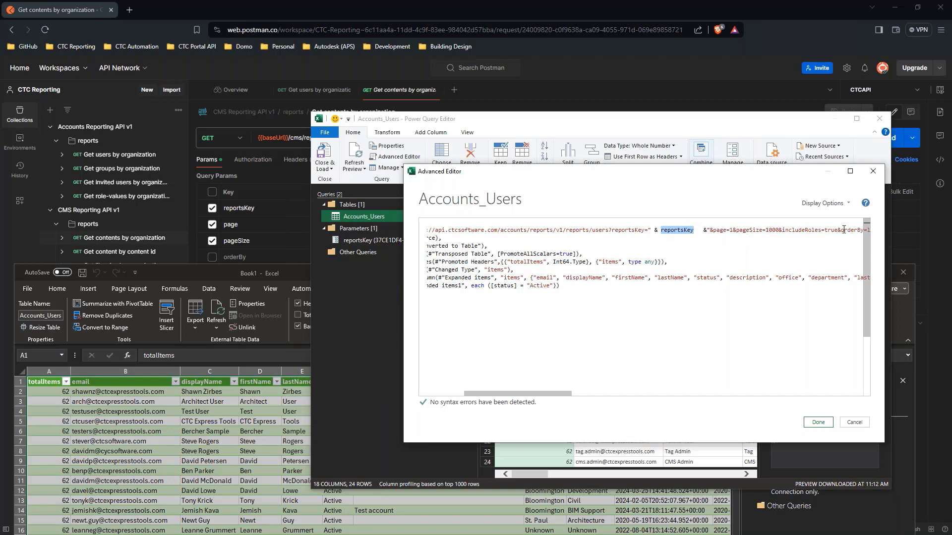
left_click(821, 422)
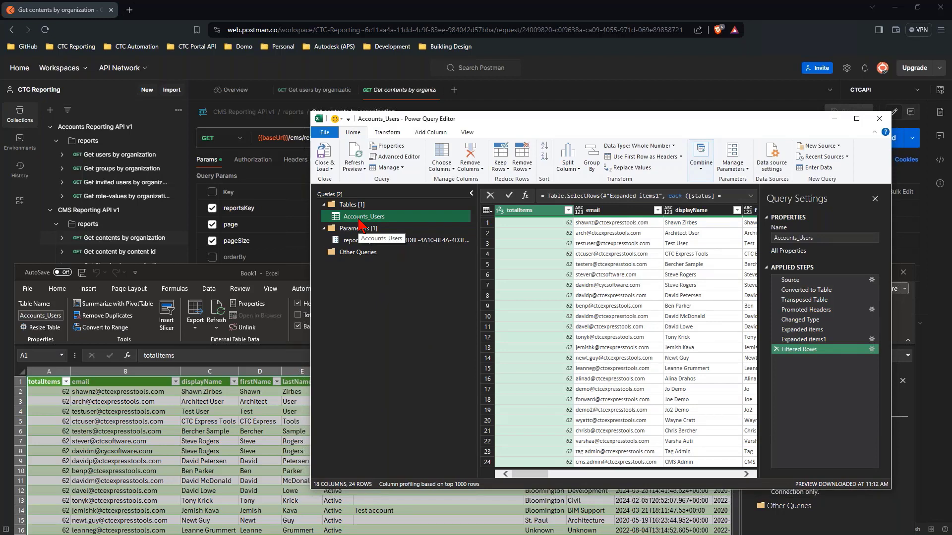
Reopen the Accounts_Users code in the Advanced Editor and add the line scope = "users" directly under let.
left_click(395, 156)
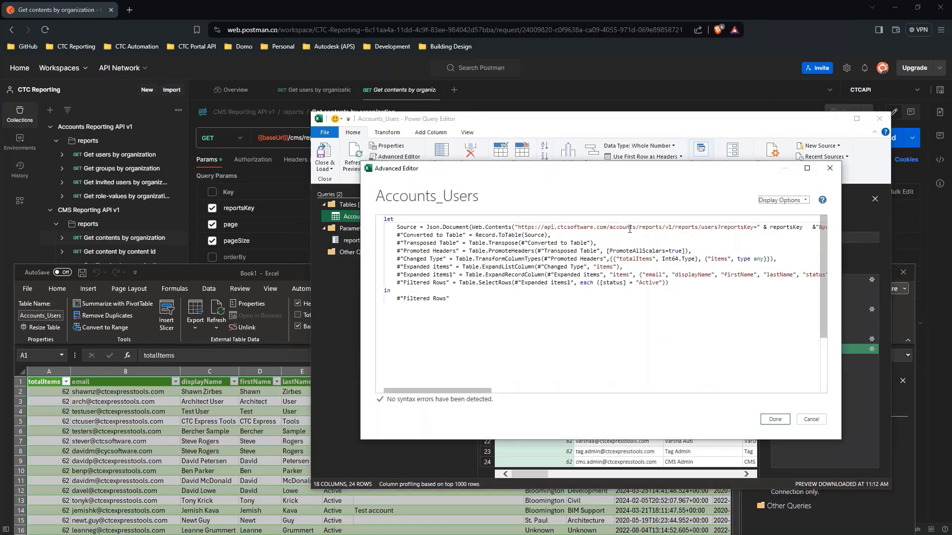
left_click_drag(701, 227, 719, 227)
left_click(400, 219)
key("Return")
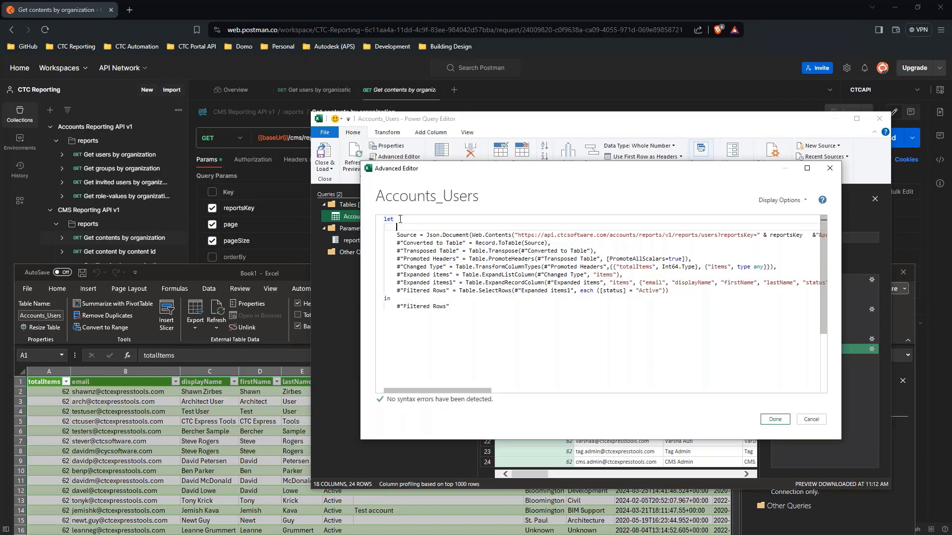
type("scop")
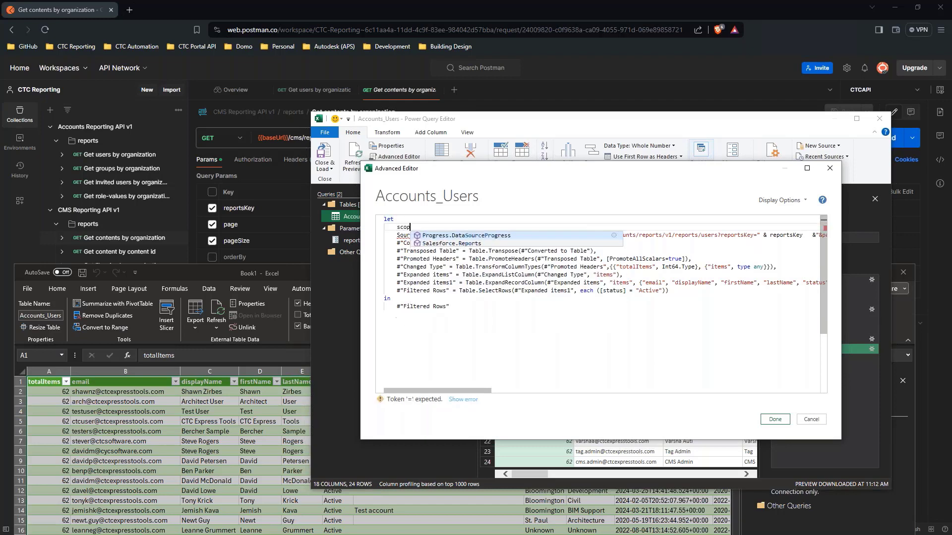
type("e = \"")
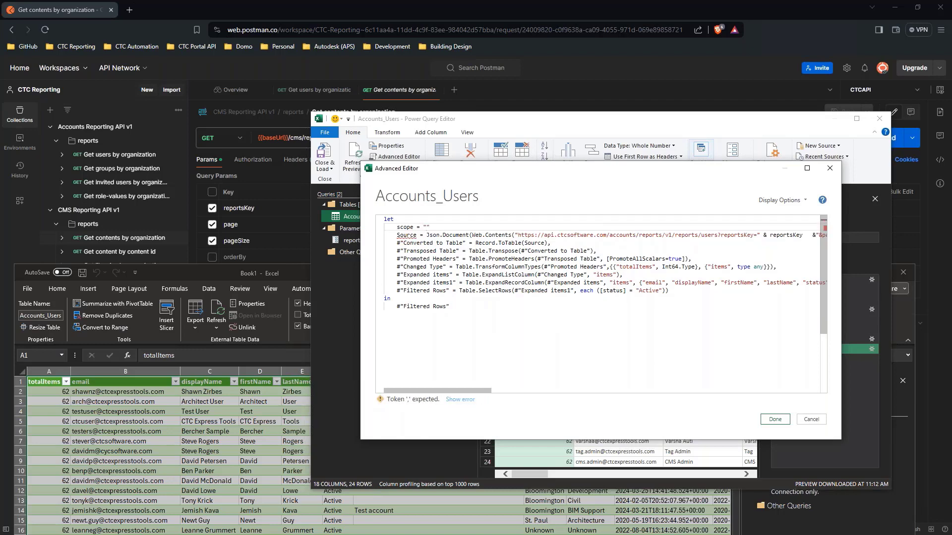
type("users")
Replace users in the Source URL with the concatenated scope variable, written as "& scope &" with spaces around the variable name.
left_click_drag(701, 235, 717, 235)
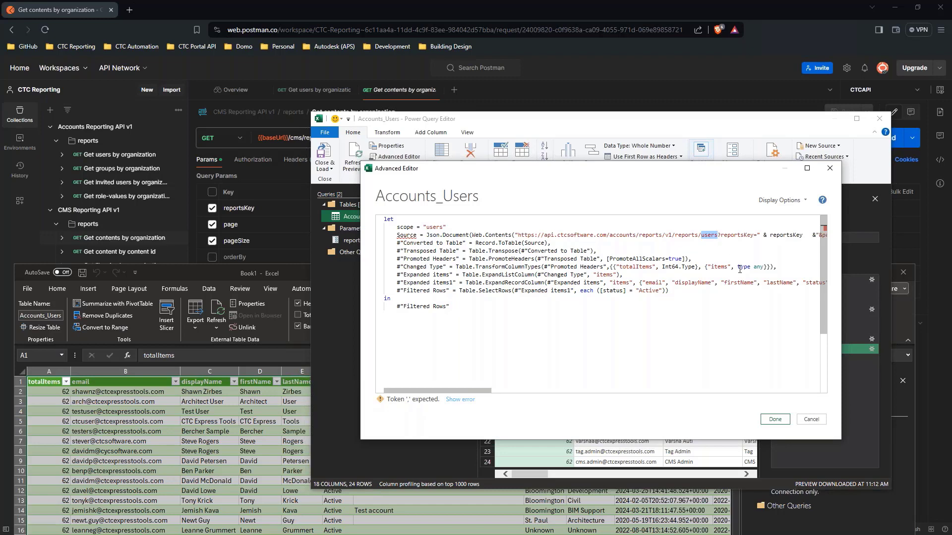
type("\"&")
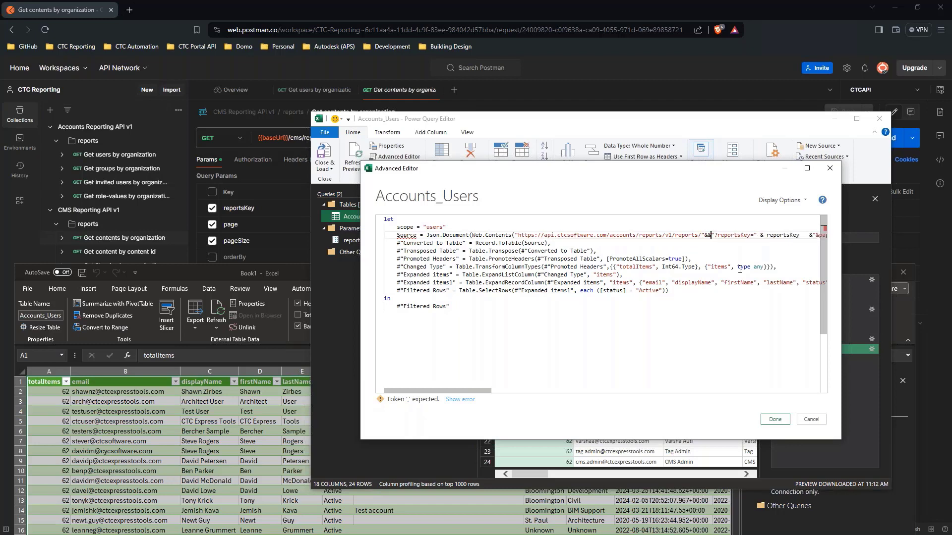
type("scope&")
left_click(707, 235)
left_click(727, 235)
Check the line endings of the scope, Converted to Table and Transposed Table steps for separating commas.
left_click(504, 228)
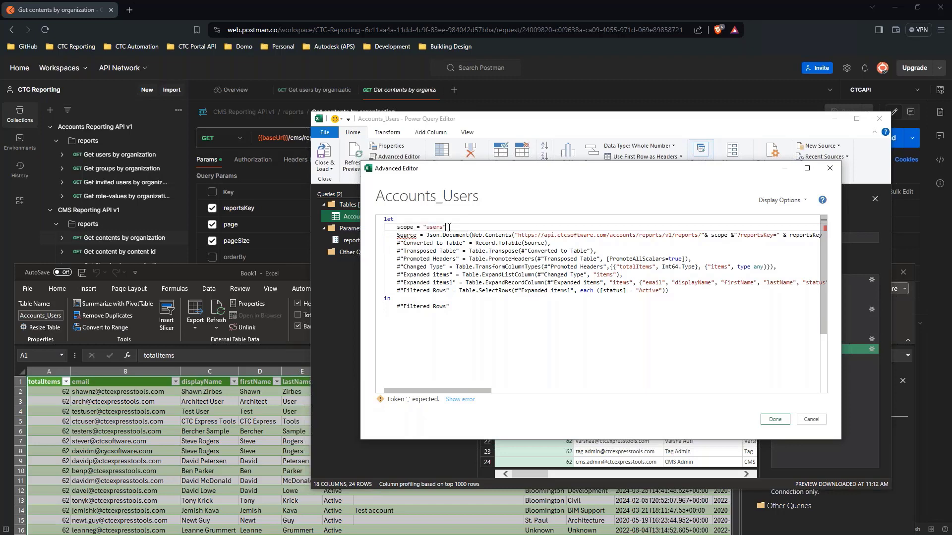
left_click(557, 244)
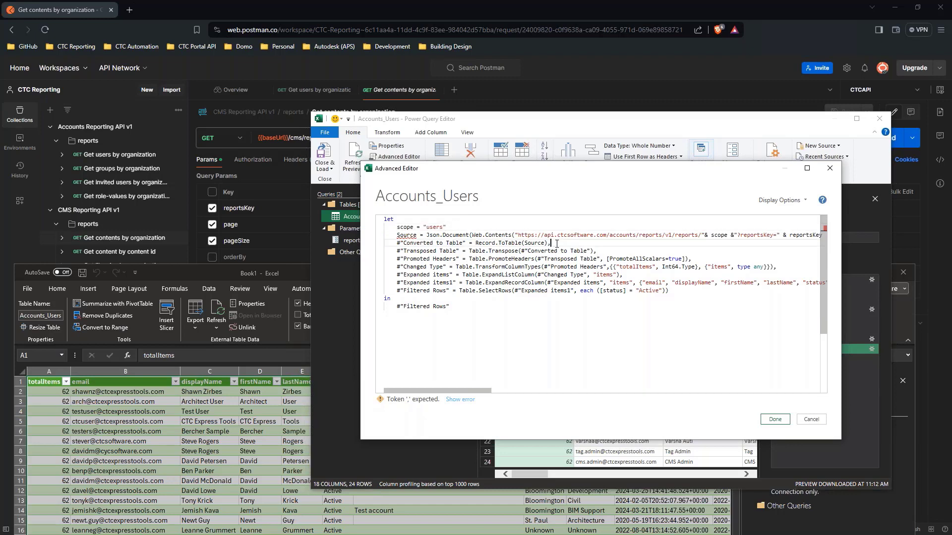
left_click(596, 252)
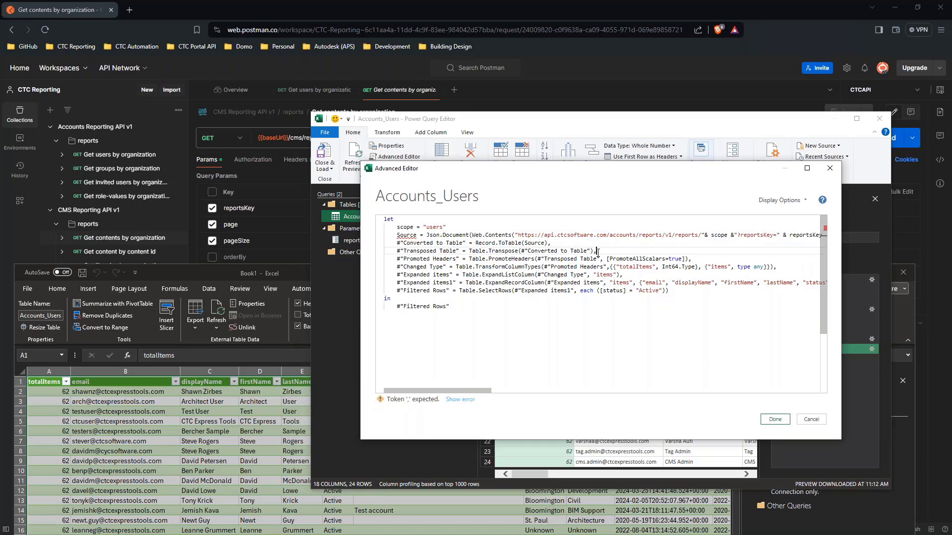
Add the missing comma after scope = "users" in the Accounts_Users query code and apply the code.
left_click(696, 261)
left_click(467, 228)
type(",")
left_click(465, 259)
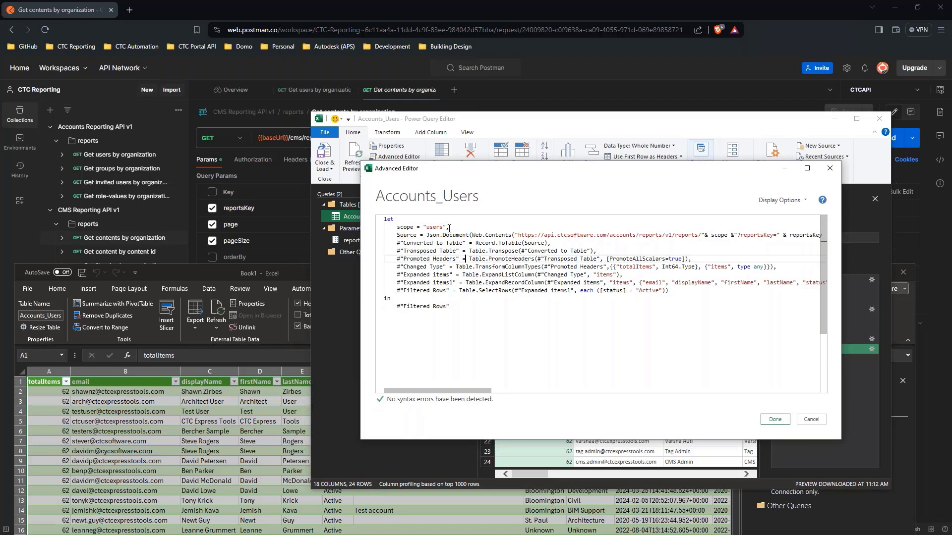
mouse_move(449, 228)
left_mouse_down()
mouse_move(397, 228)
mouse_move(463, 238)
left_mouse_up()
left_click(419, 228)
left_click(404, 243)
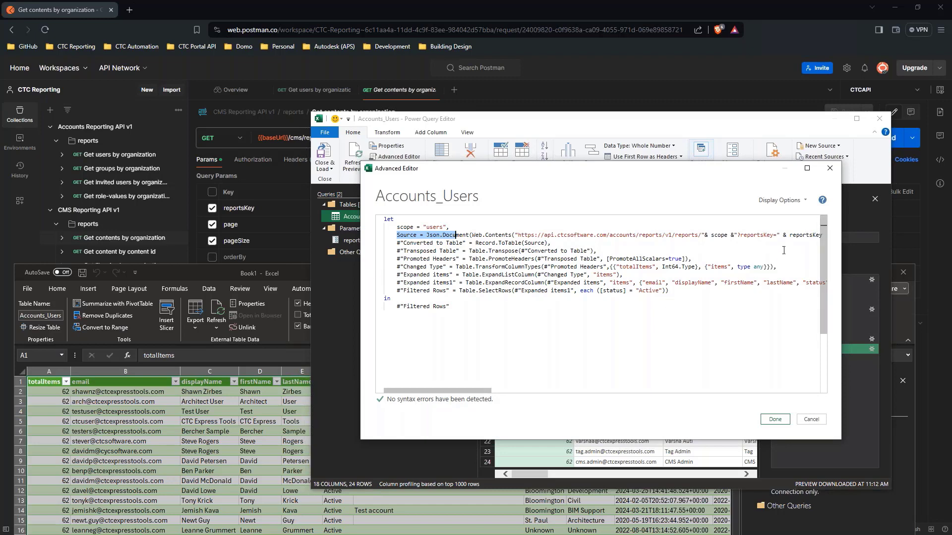
mouse_move(715, 239)
mouse_move(795, 234)
key("Up")
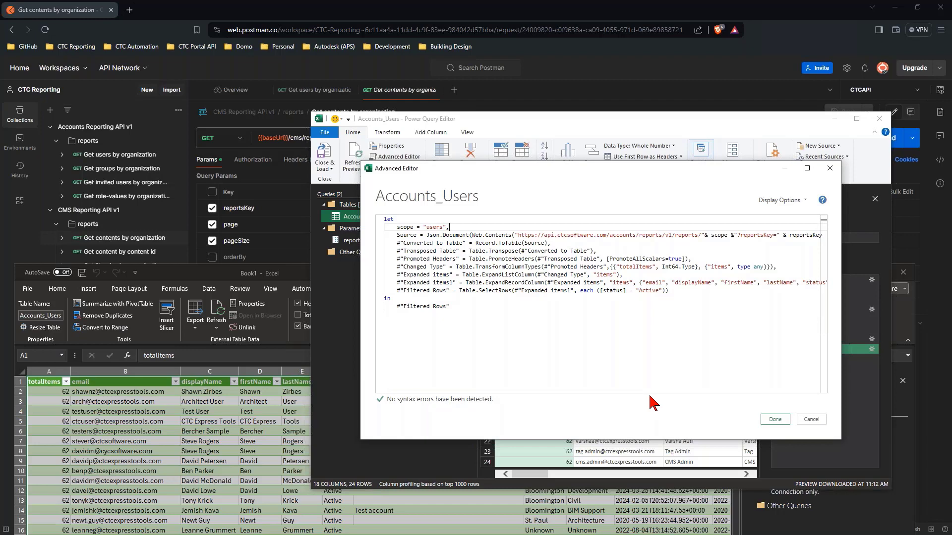
left_click(775, 419)
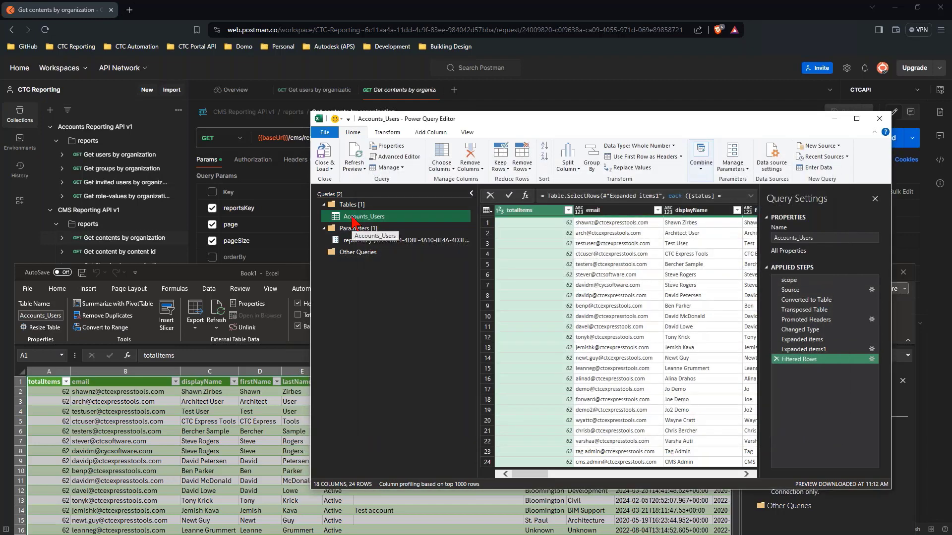
Copy the Accounts_Users query and paste it into the Tables group.
right_click(352, 217)
left_click(379, 227)
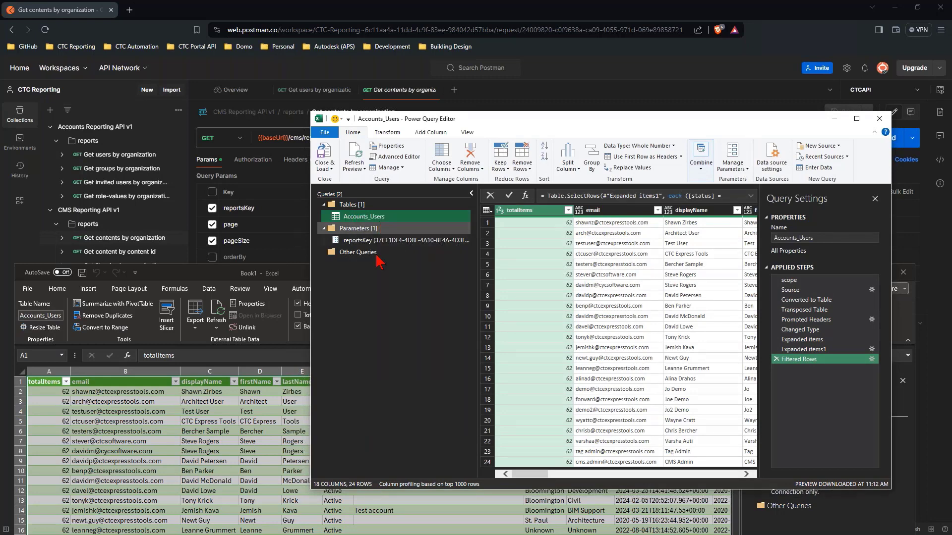
right_click(376, 259)
left_click(358, 214)
right_click(359, 215)
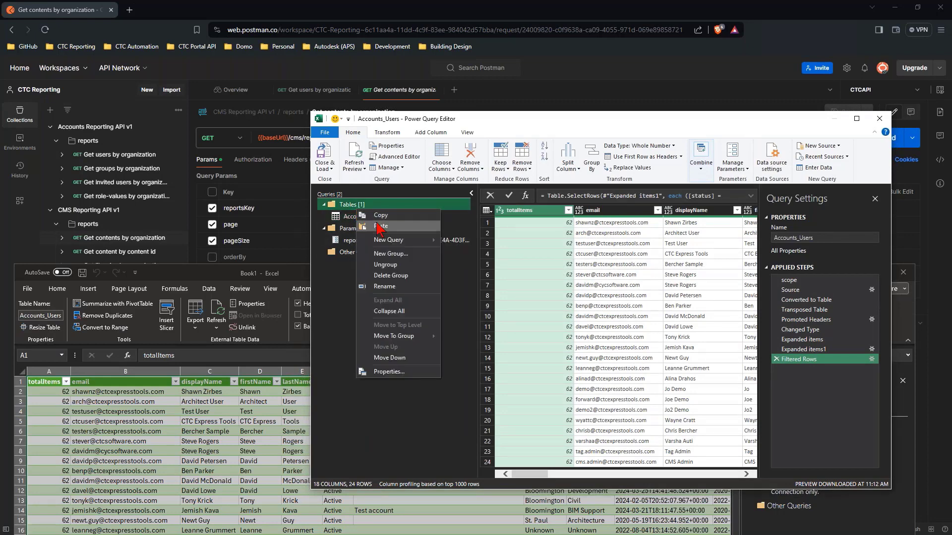
left_click(381, 236)
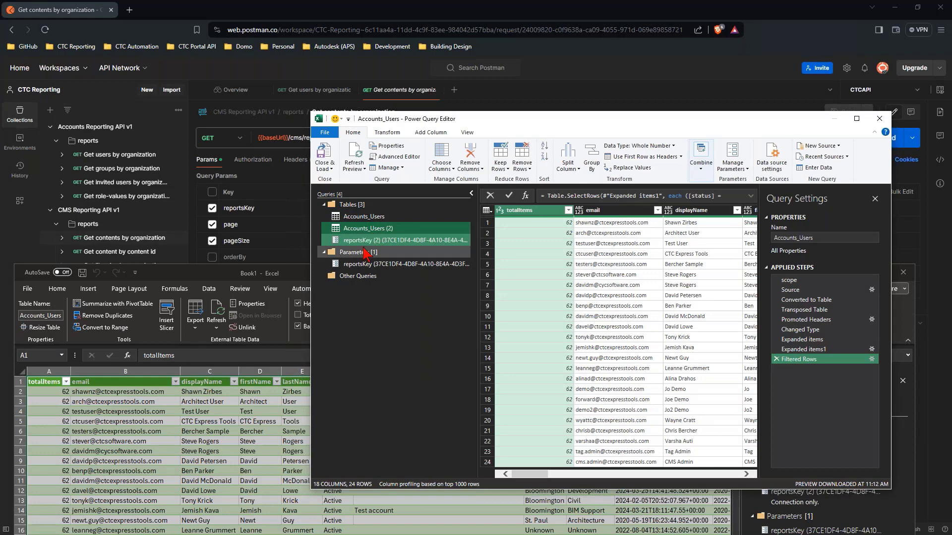
Try to delete the duplicated reportsKey (2) parameter from the Tables group.
left_click(370, 241)
right_click(362, 242)
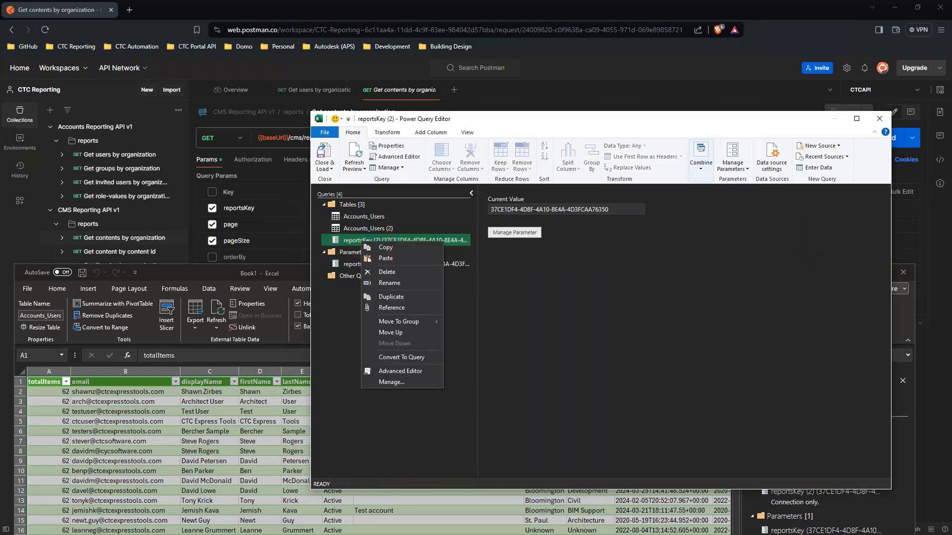
left_click(394, 276)
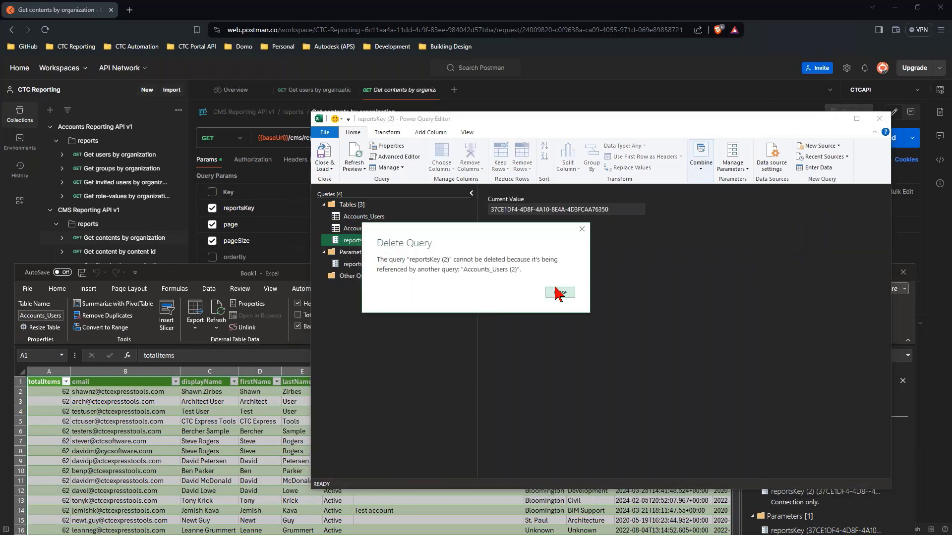
left_click(562, 294)
Rename the duplicated query Accounts_Users (2) as Accounts_Groups.
left_click(367, 228)
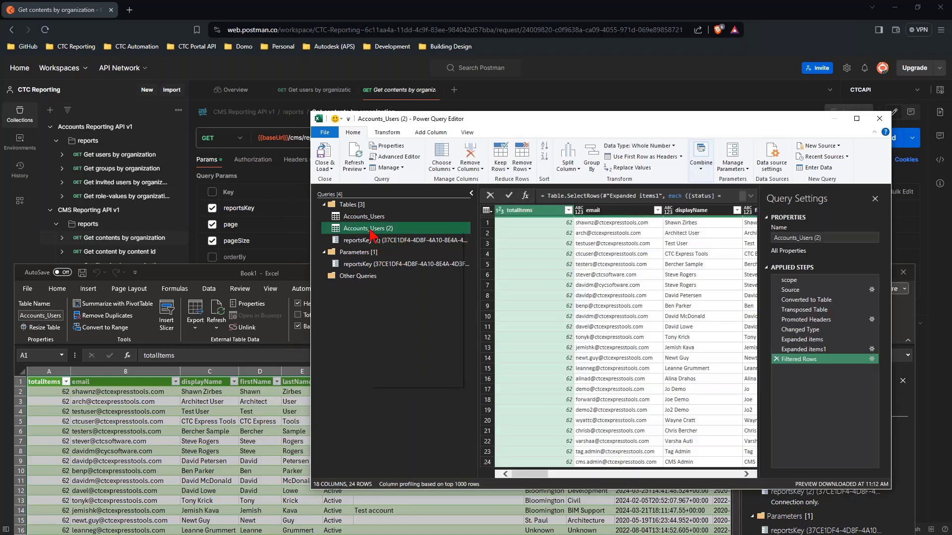
right_click(370, 229)
left_click(397, 271)
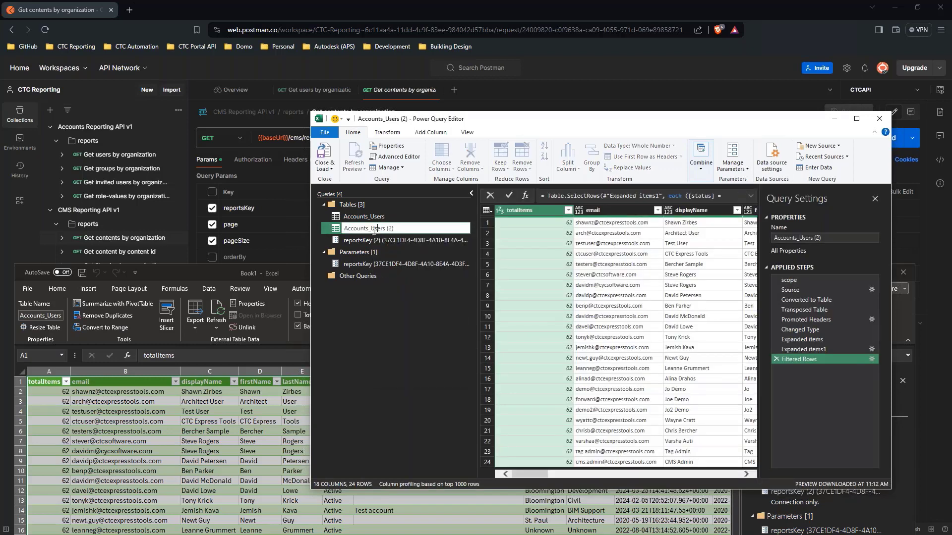
left_click_drag(370, 229, 408, 231)
type("Groups")
key("Return")
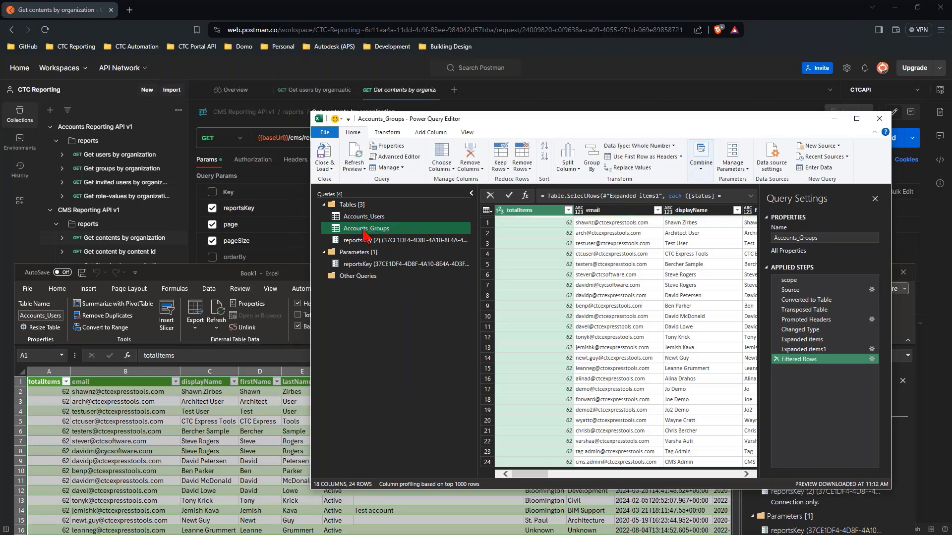
Set the scope variable to "groups" in the Accounts_Groups query code.
right_click(365, 235)
left_click(399, 156)
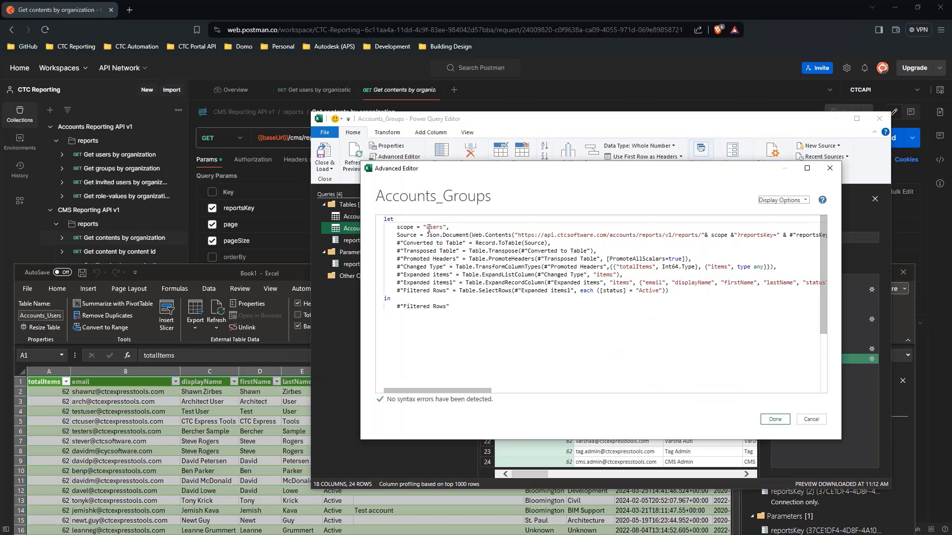
left_click_drag(427, 227, 443, 228)
type("groups")
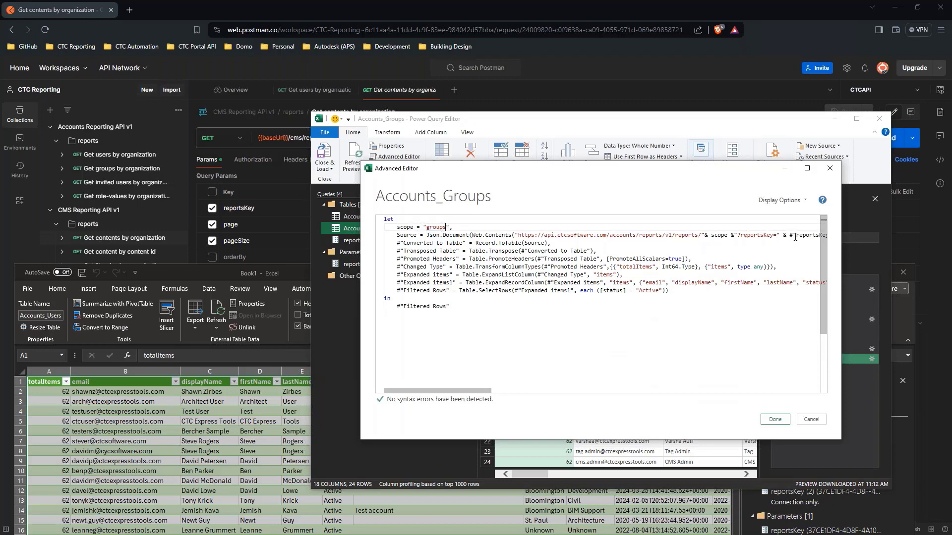
Change the #"reportsKey (2)" reference in the Source line to reportsKey and apply the Accounts_Groups code.
left_click_drag(424, 391, 440, 391)
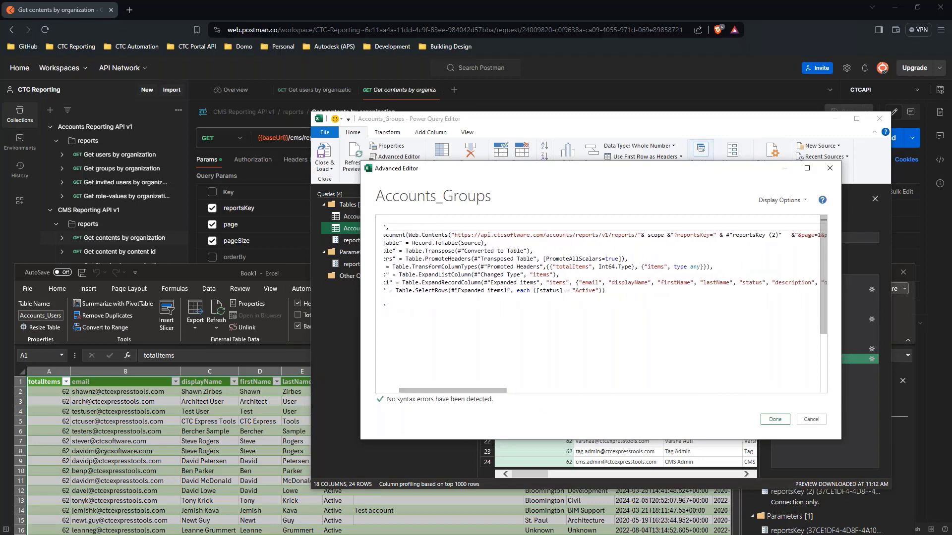
left_click_drag(764, 232, 732, 236)
key("Delete")
key("Delete")
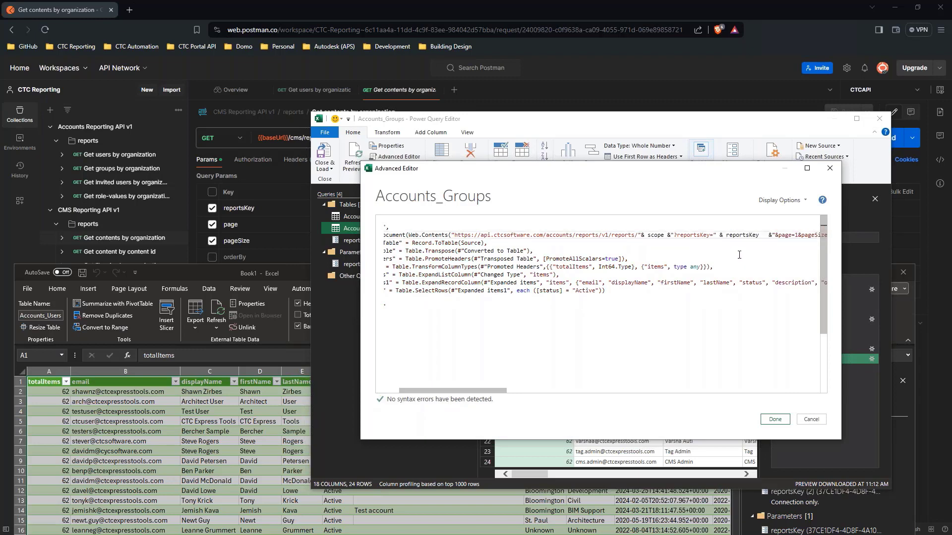
left_click(758, 236)
key("BackSpace")
type("y")
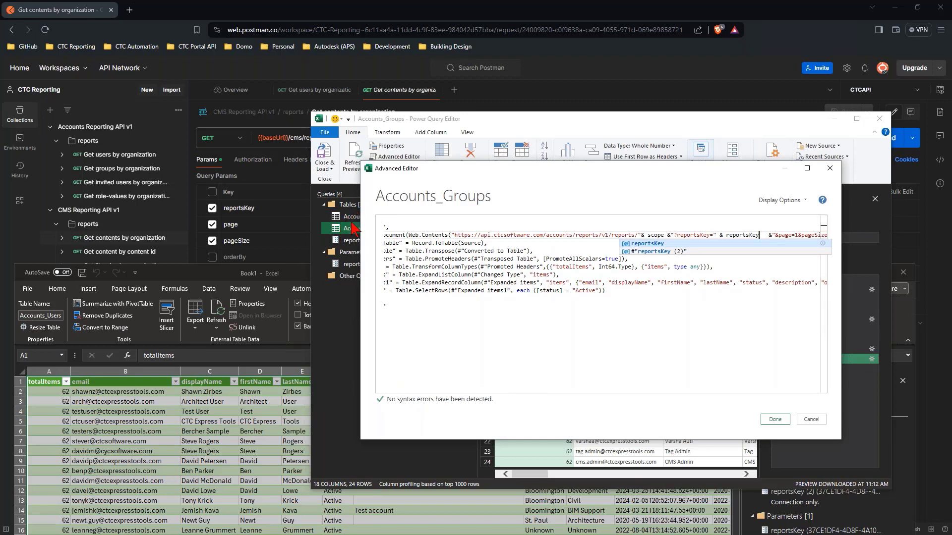
left_click(657, 311)
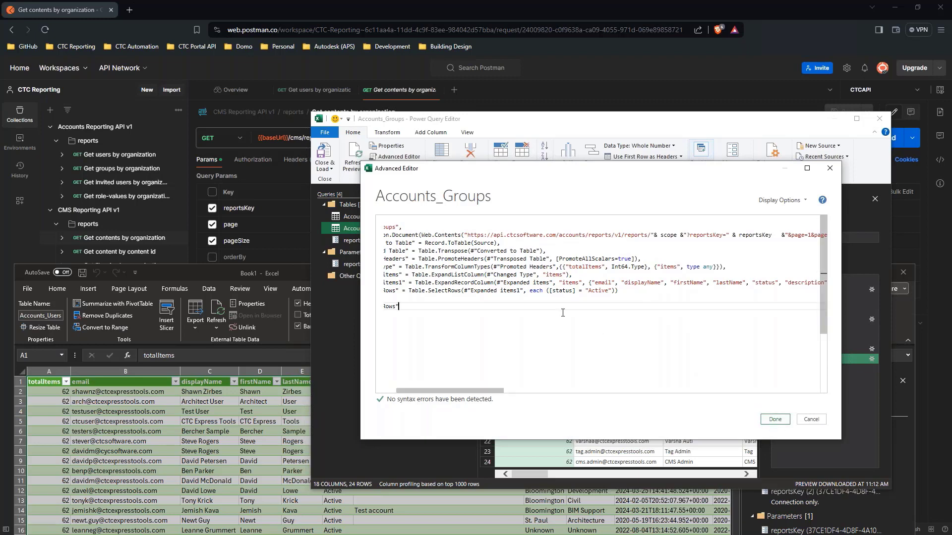
left_click_drag(436, 391, 419, 390)
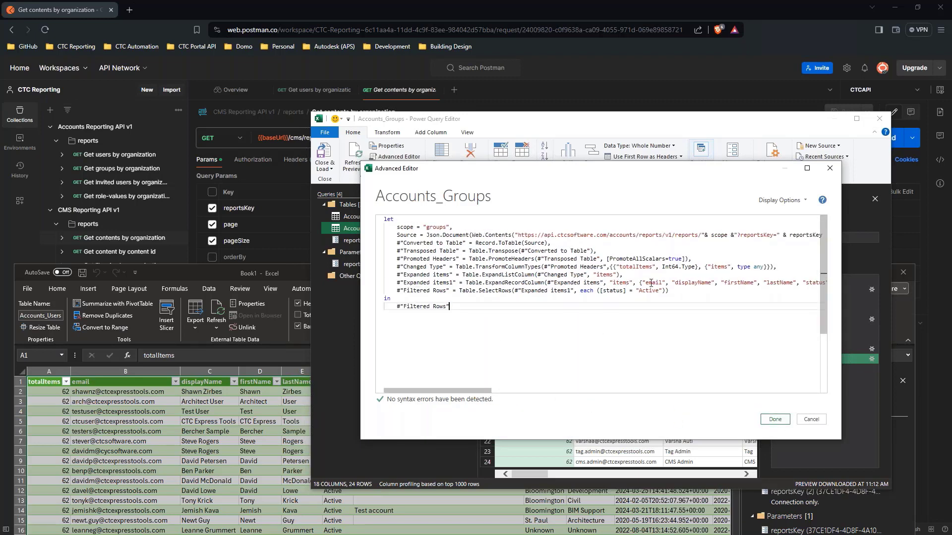
left_click_drag(662, 283, 775, 284)
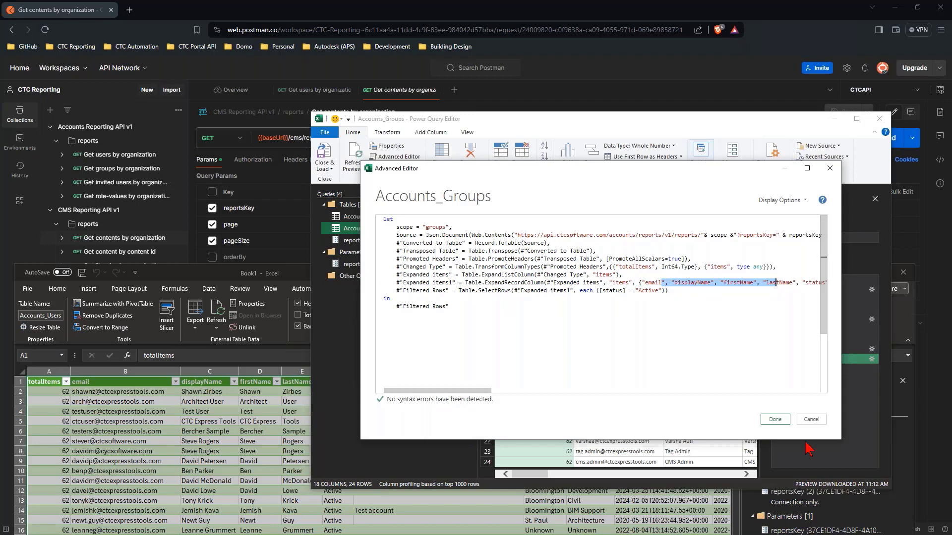
left_click(772, 419)
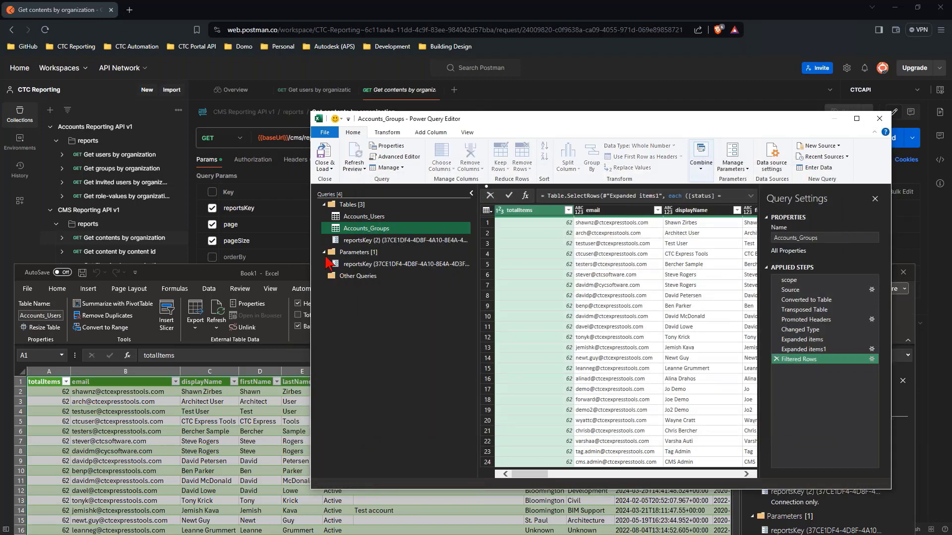
Replace the Filtered Rows and Expanded items1 steps of Accounts_Groups with a new expansion of all items columns, without the original column name as prefix.
left_click(776, 360)
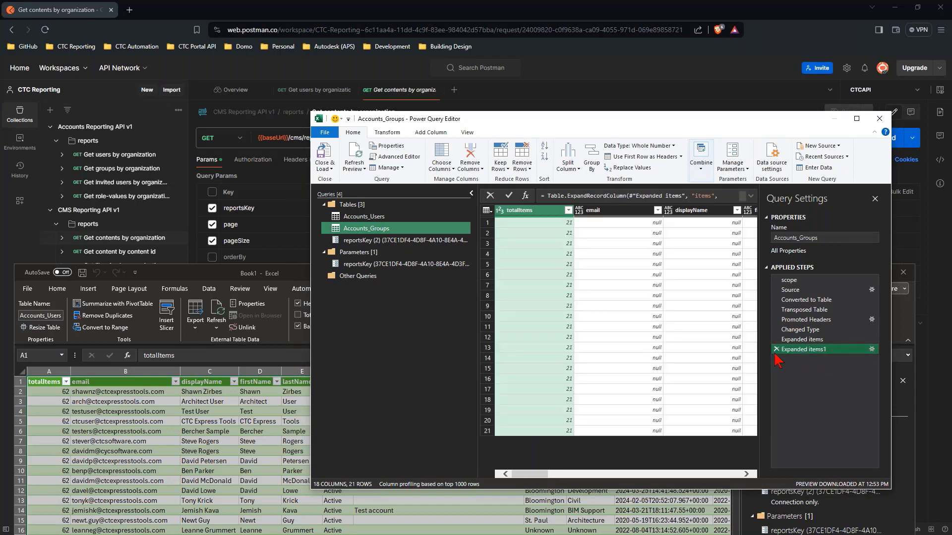
left_click(776, 349)
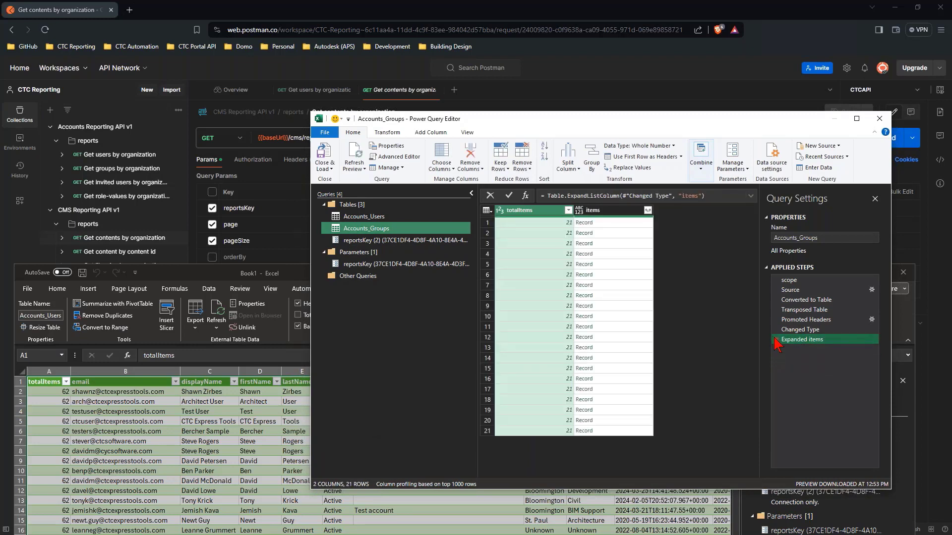
left_click(648, 211)
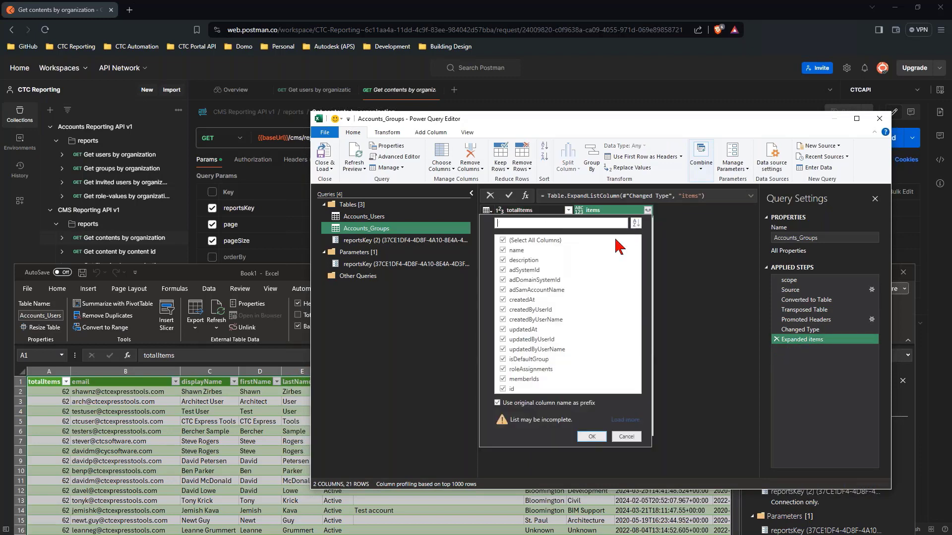
left_click(514, 404)
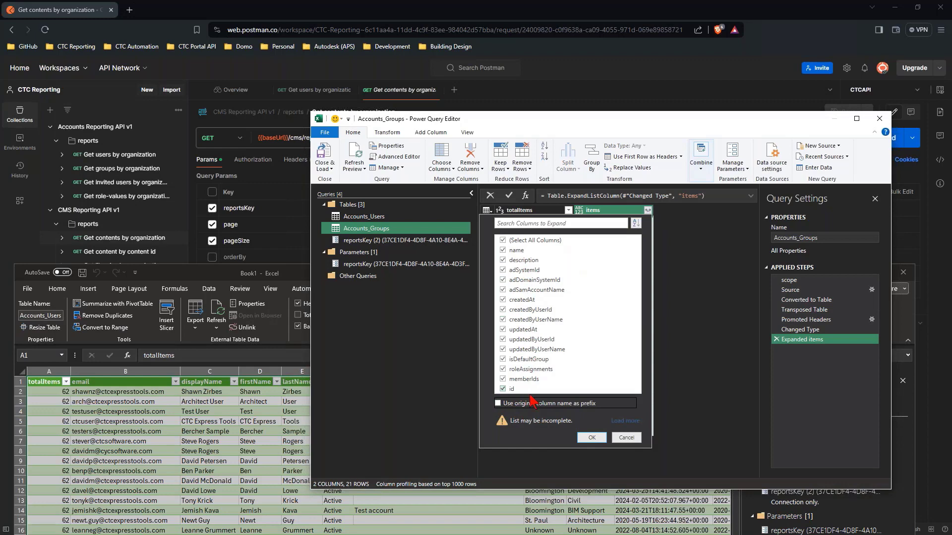
left_click(600, 438)
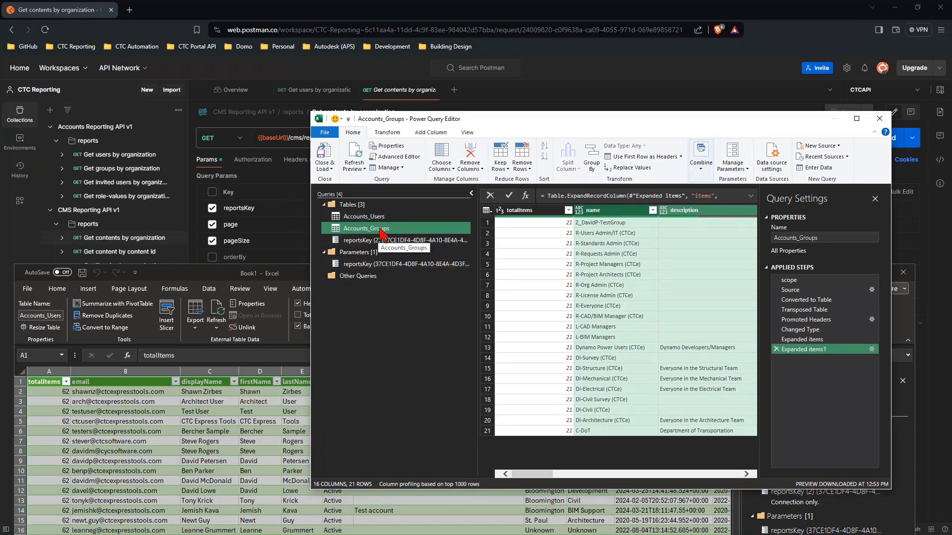
Delete the duplicated reportsKey (2) parameter from the Tables group and confirm the deletion.
right_click(390, 242)
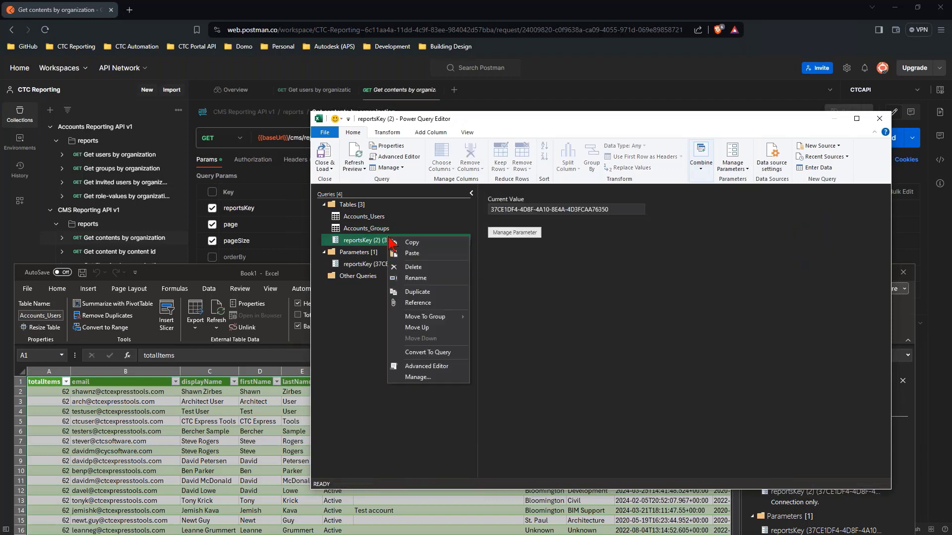
left_click(416, 267)
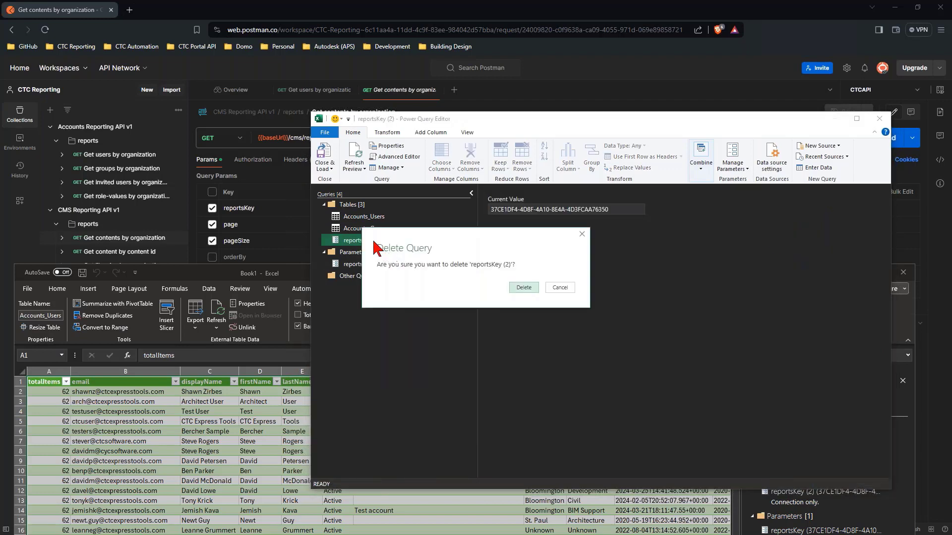
left_click(542, 291)
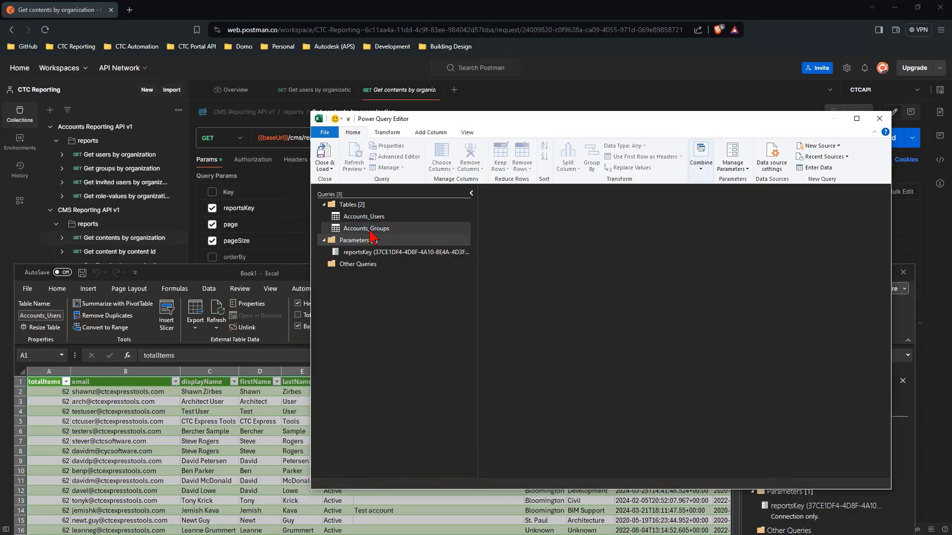
Examine the reportsKey parameter and the Accounts_Users query code, from the Source line through the Expanded items1 line.
left_click(360, 252)
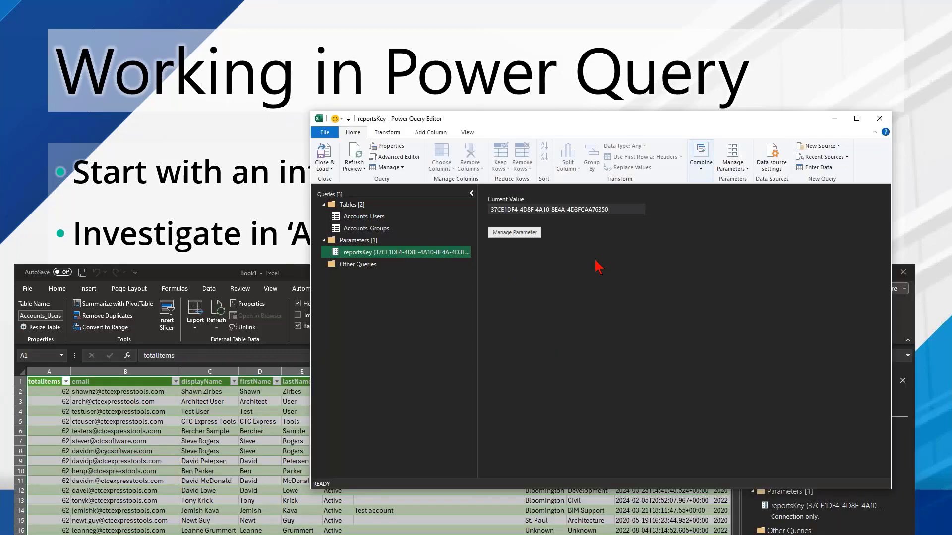
left_click(379, 217)
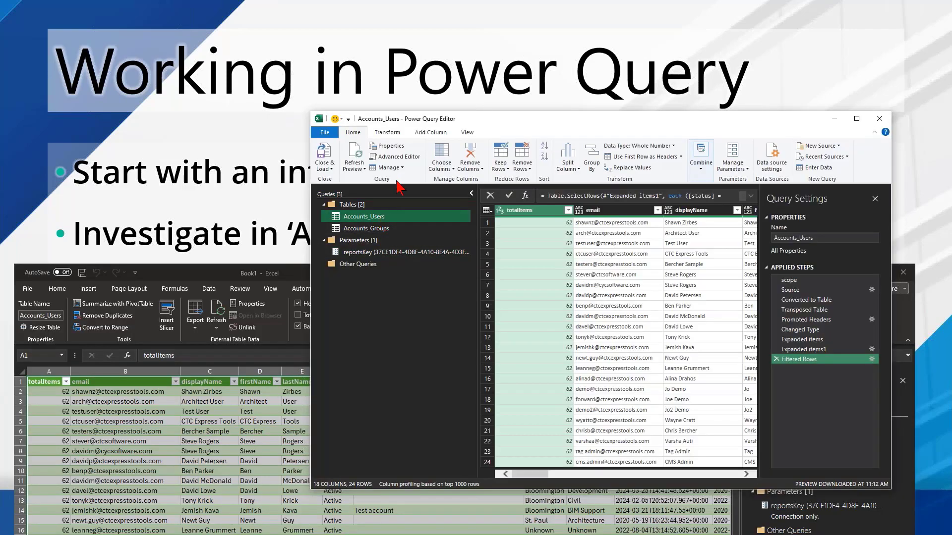
left_click(397, 156)
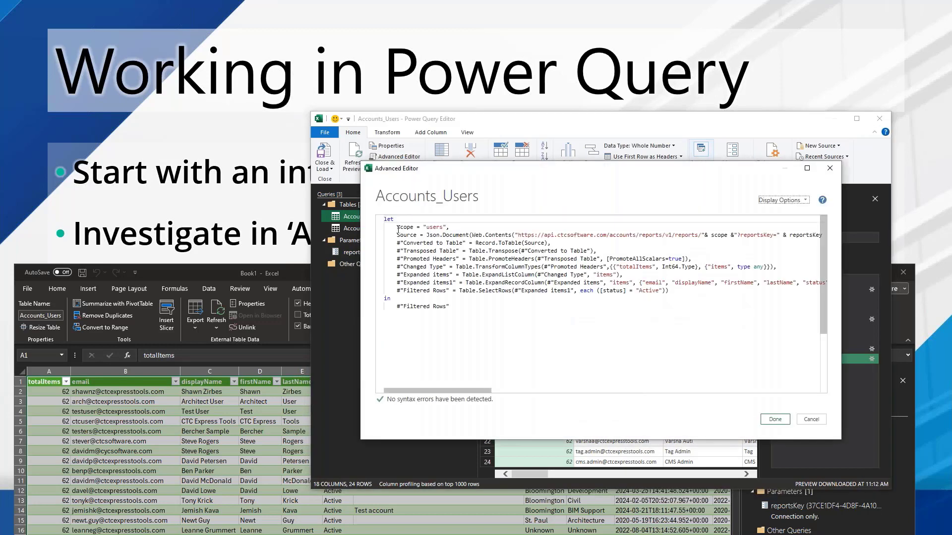
left_click_drag(396, 243, 589, 279)
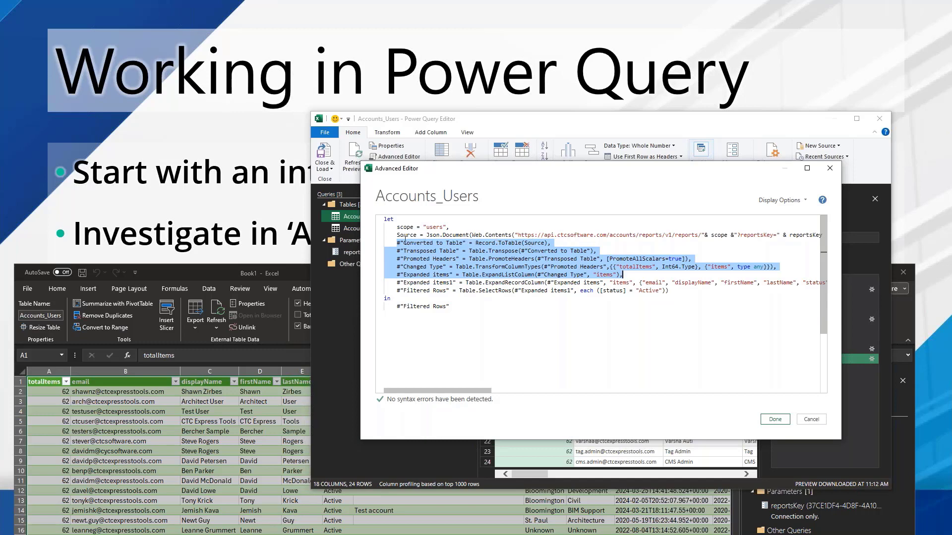
left_click_drag(396, 235, 631, 278)
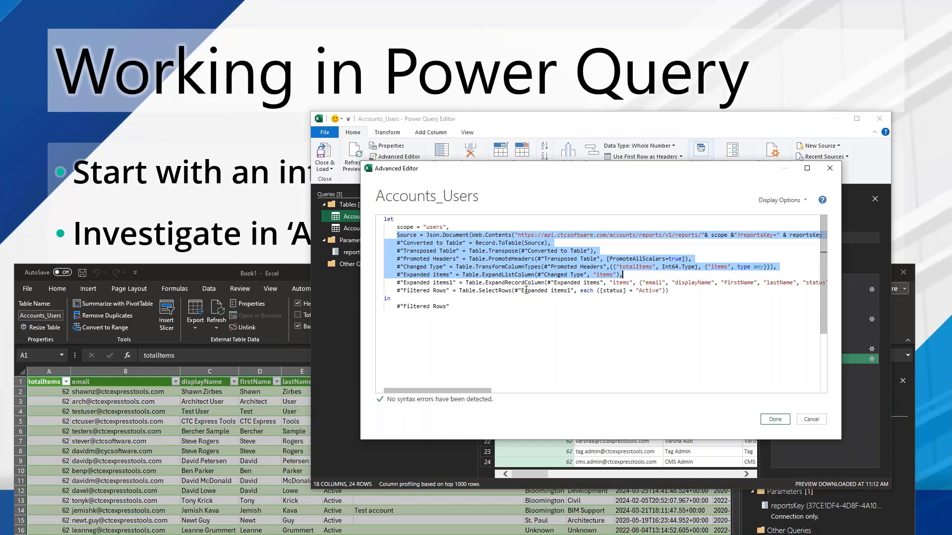
left_click_drag(397, 283, 767, 285)
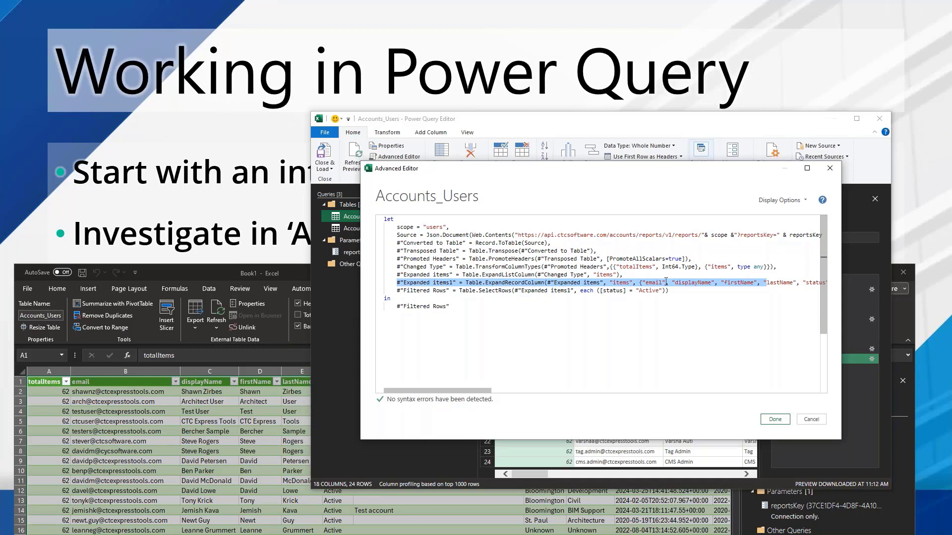
Compare the shared code lines from Source to Expanded items with the closing Expanded items1 and Filtered Rows lines of Accounts_Users, and close the code.
left_click_drag(644, 276, 382, 240)
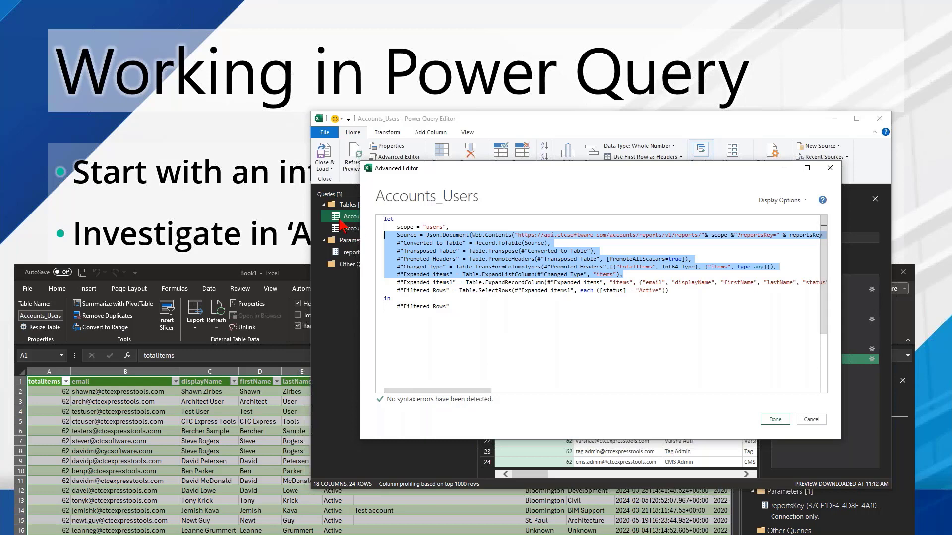
left_click(449, 306)
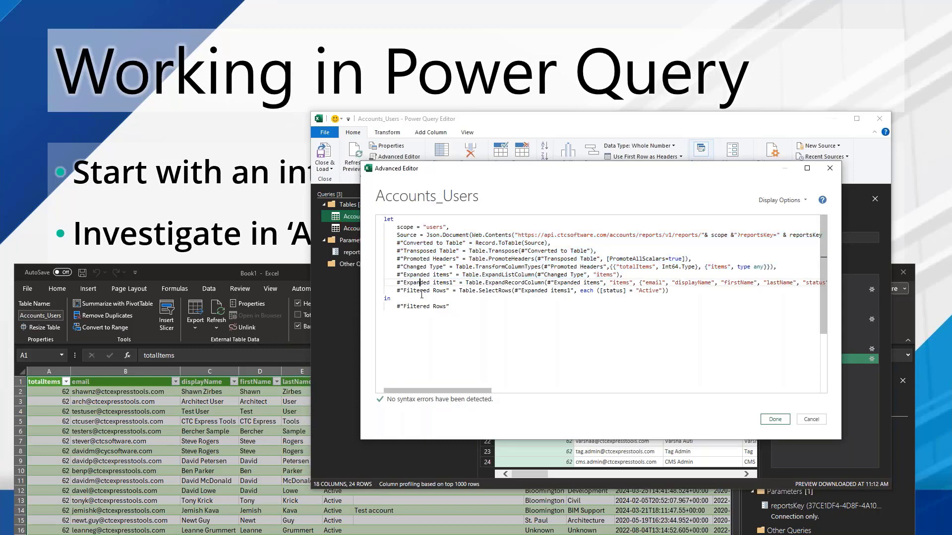
left_click_drag(449, 307, 372, 285)
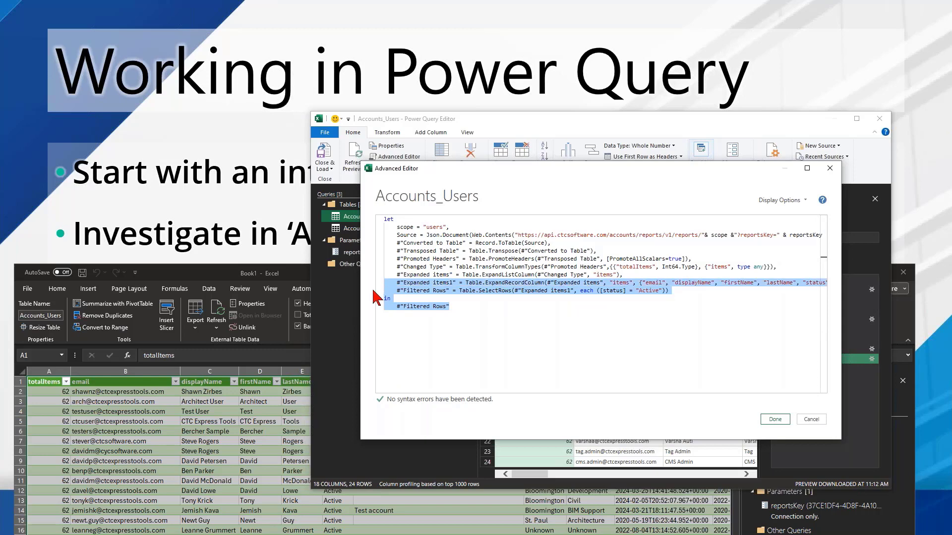
left_click(829, 169)
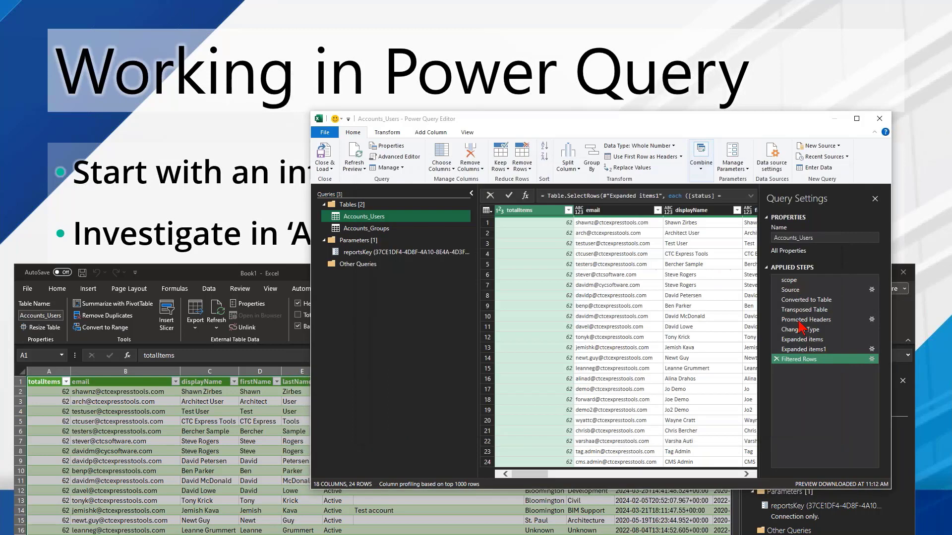
Delete the Filtered Rows and Expanded items1 steps of Accounts_Users and remove the totalItems column.
left_click(777, 359)
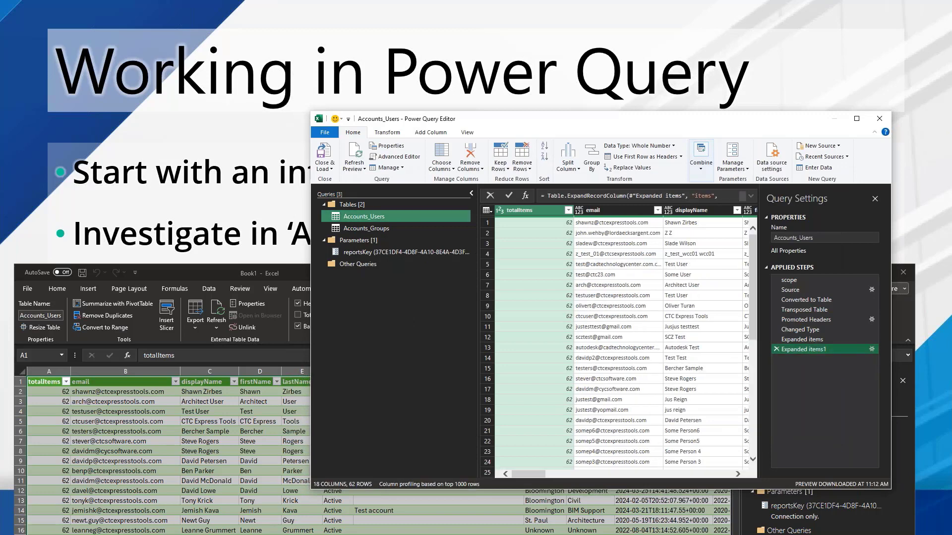
left_click(775, 350)
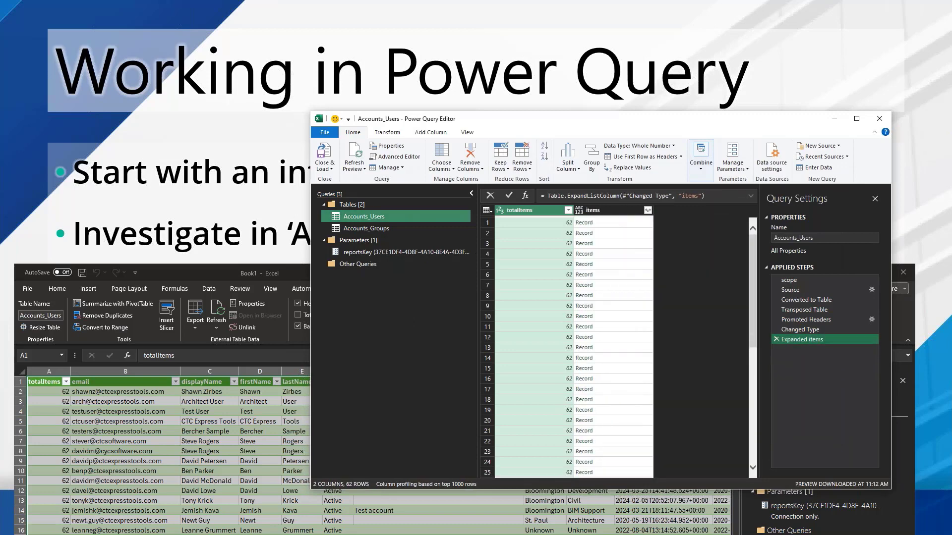
right_click(538, 210)
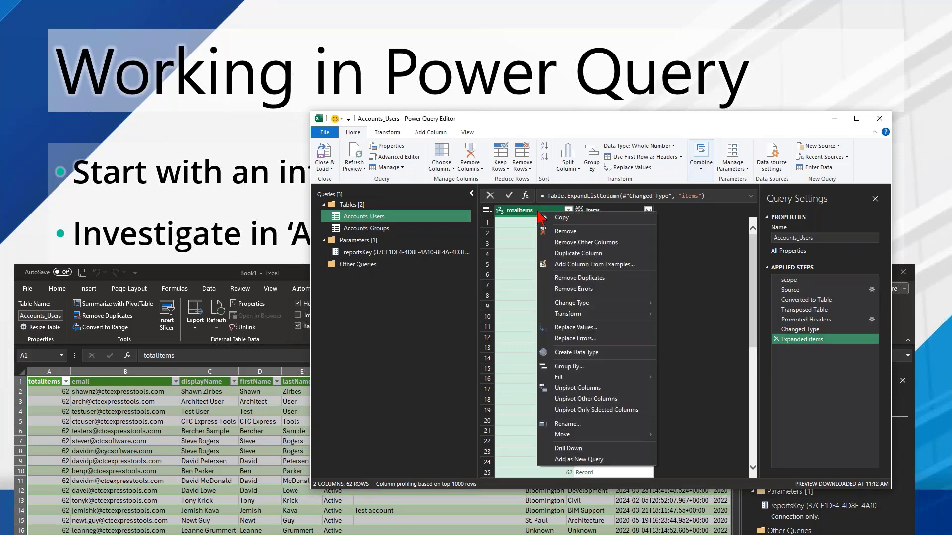
left_click(570, 232)
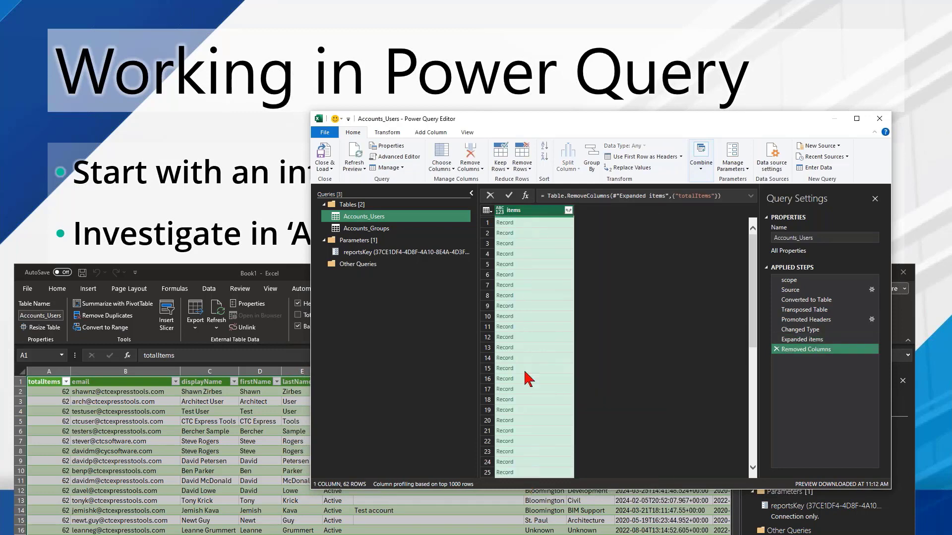
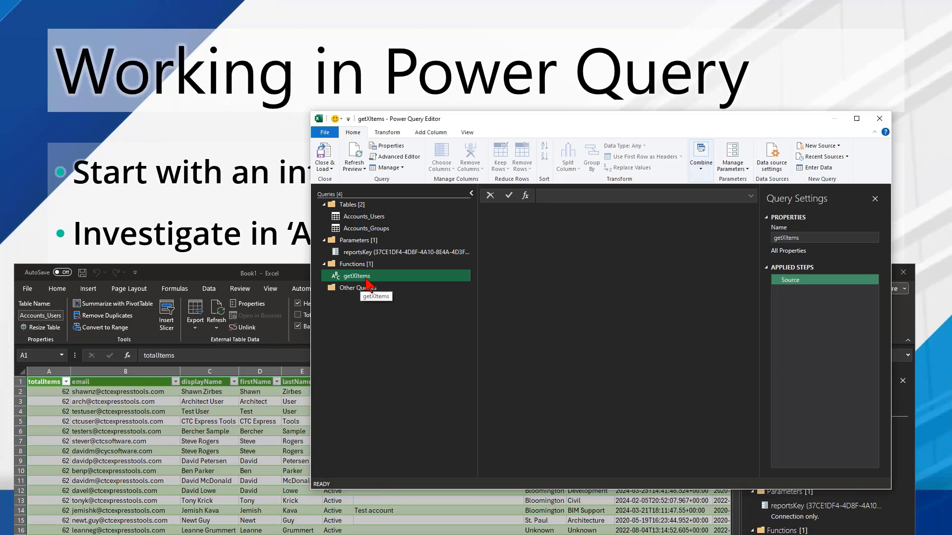
Replace the empty Source string in the getXItems code with the copied Accounts_Users query code, and indent the pasted block one level.
left_click(398, 157)
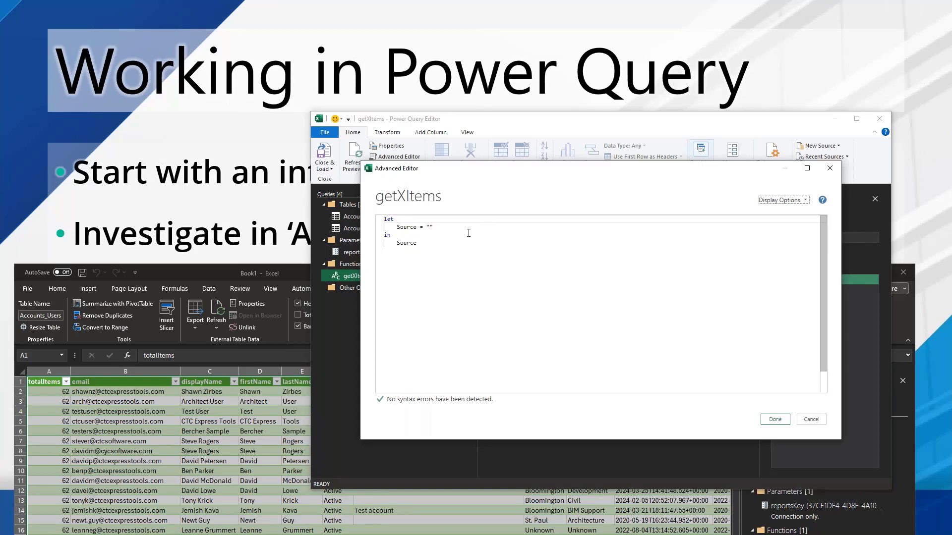
left_click_drag(397, 227, 444, 230)
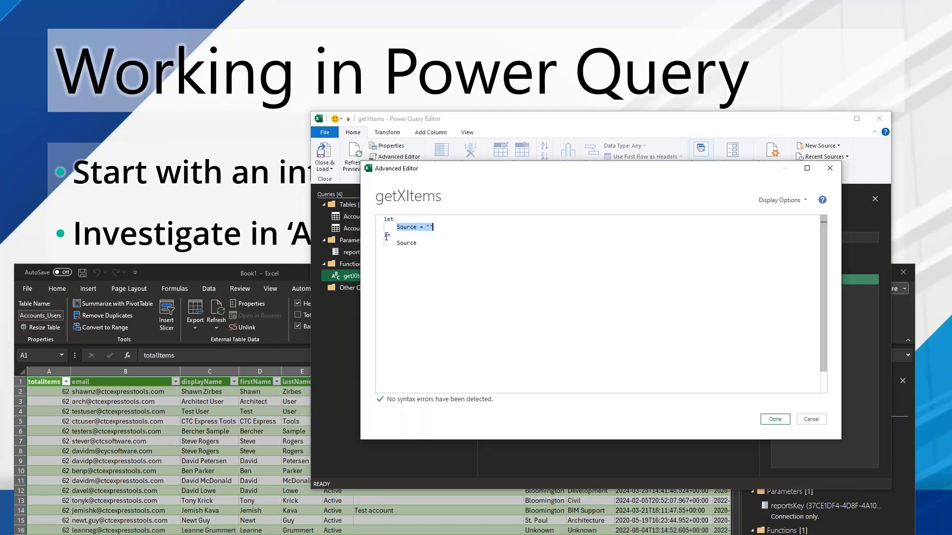
double_click(402, 243)
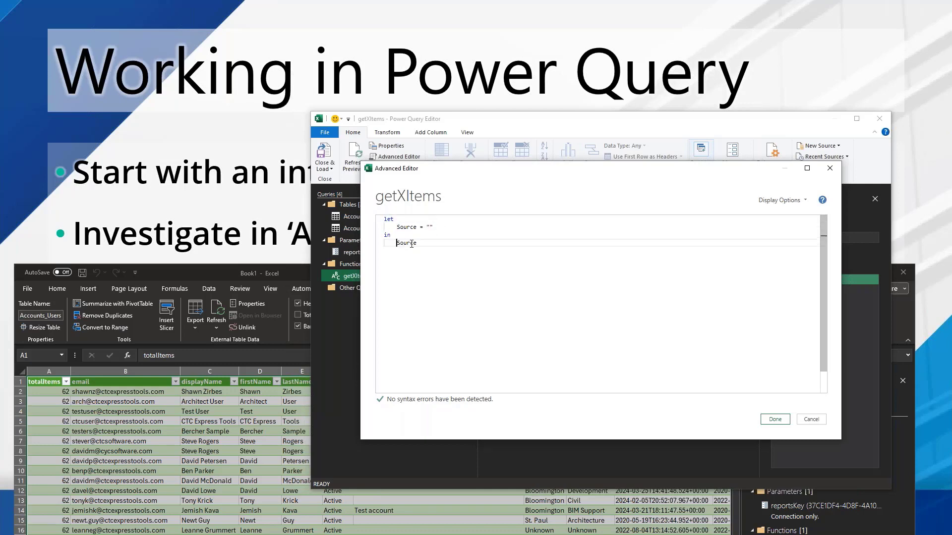
double_click(396, 220)
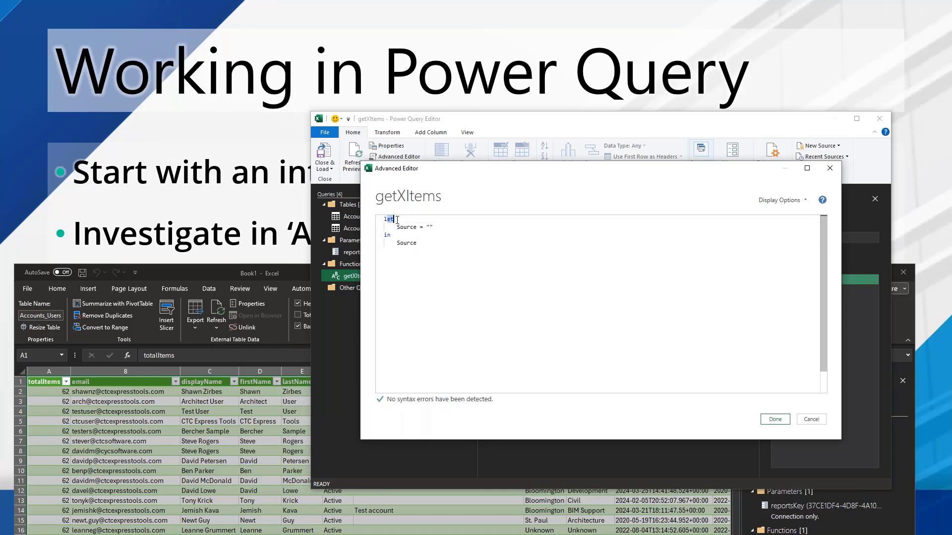
left_click_drag(397, 227, 451, 227)
left_click_drag(384, 235, 421, 248)
left_click(420, 248)
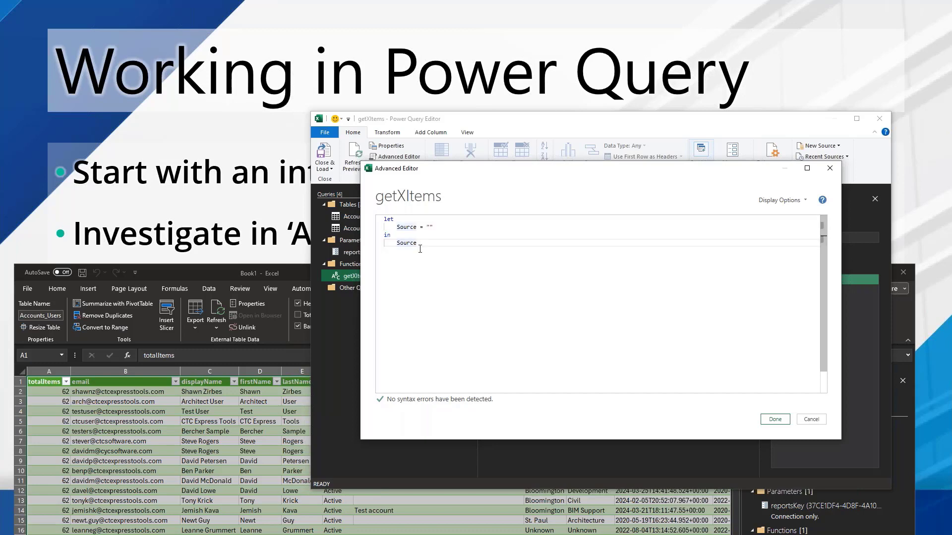
double_click(430, 227)
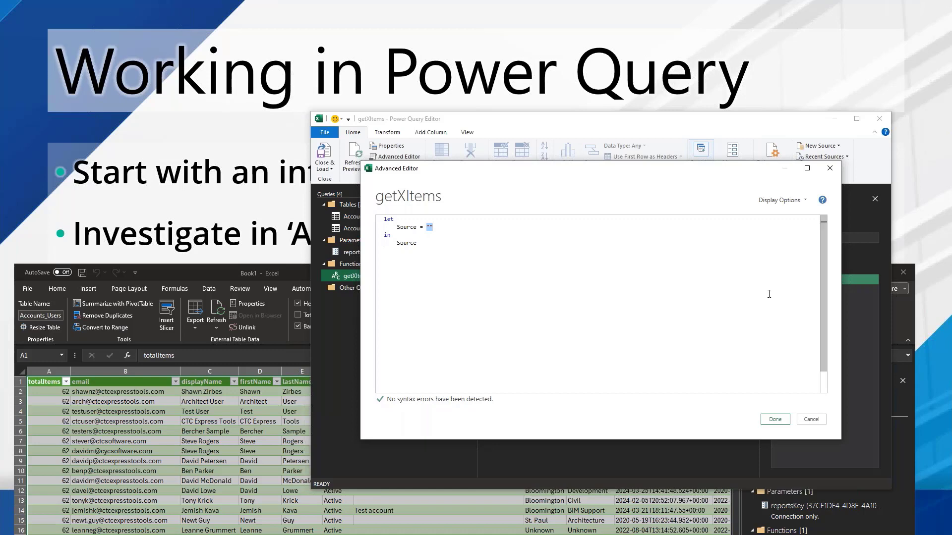
key("ctrl+v")
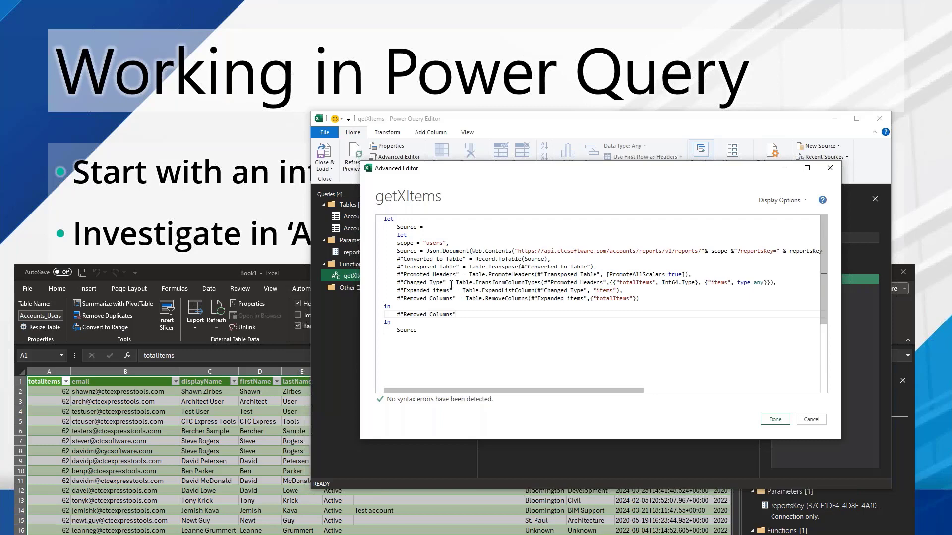
left_click_drag(397, 243, 462, 315)
key("Tab")
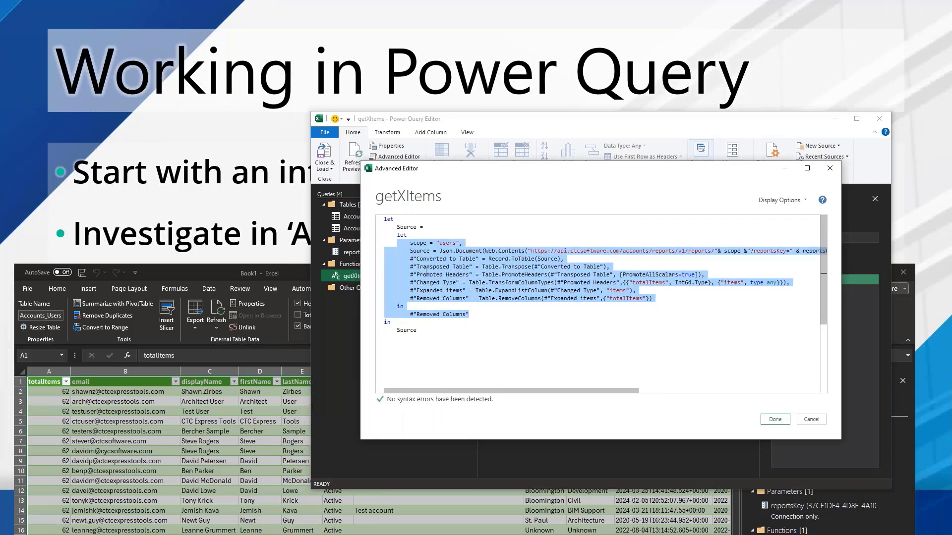
Review the nested let block in getXItems and add an empty parameter list () after the outer Source =.
left_click(463, 315)
double_click(393, 220)
left_click_drag(396, 227, 425, 227)
left_click(426, 227)
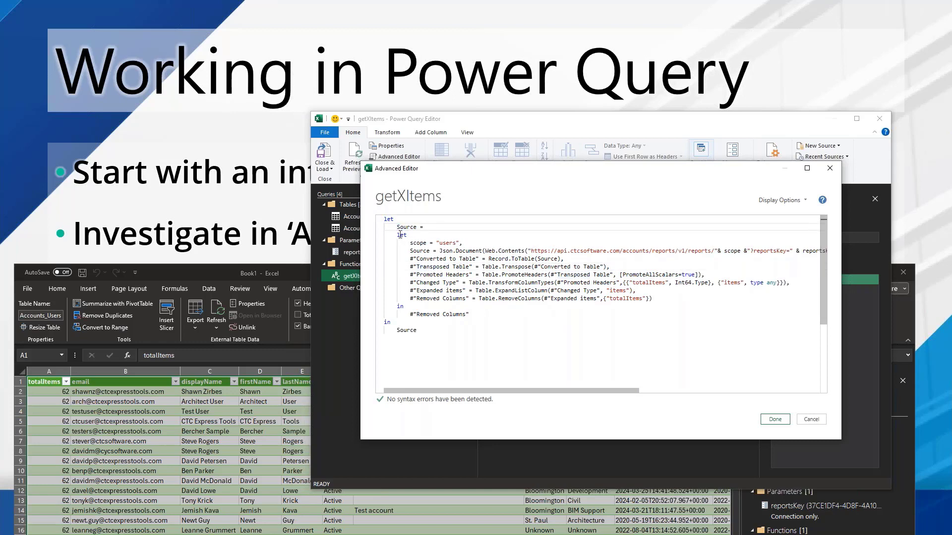
left_click_drag(396, 234, 480, 315)
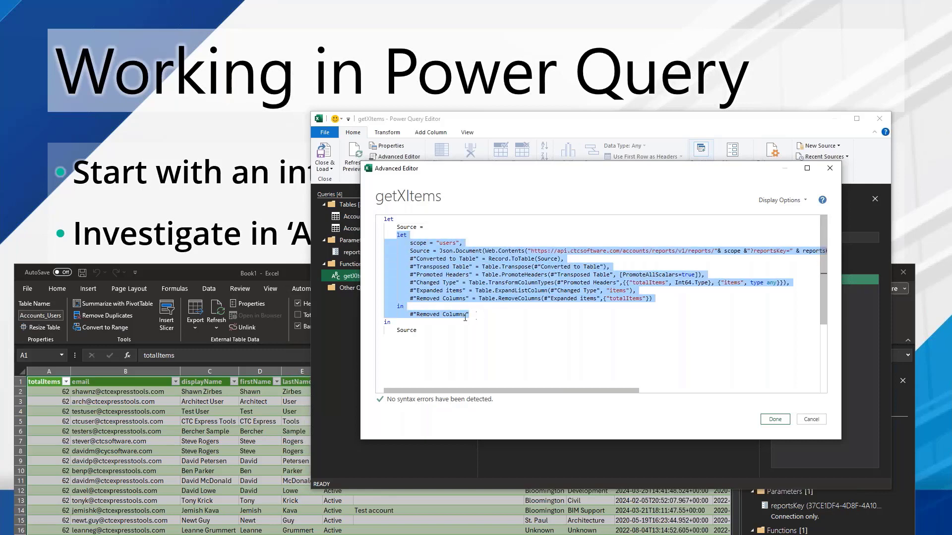
left_click_drag(397, 250, 410, 246)
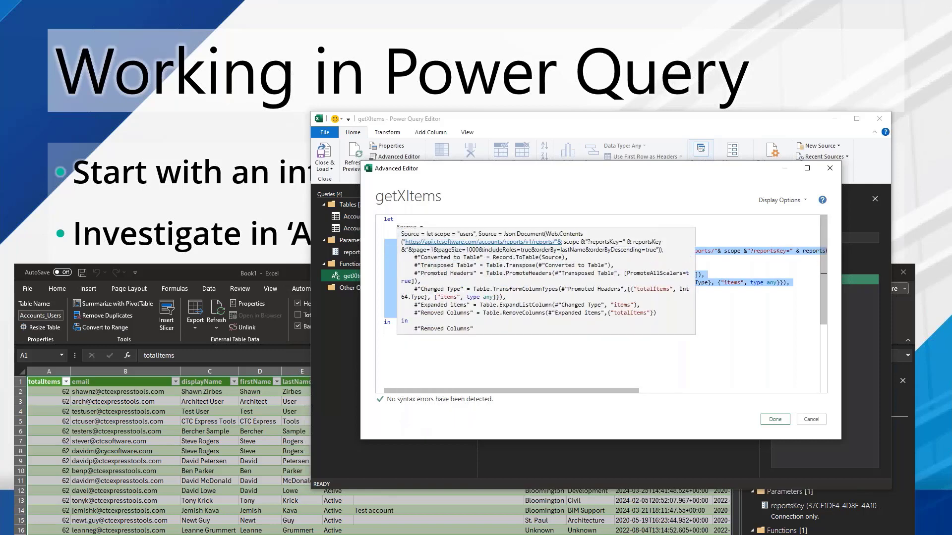
left_click(448, 361)
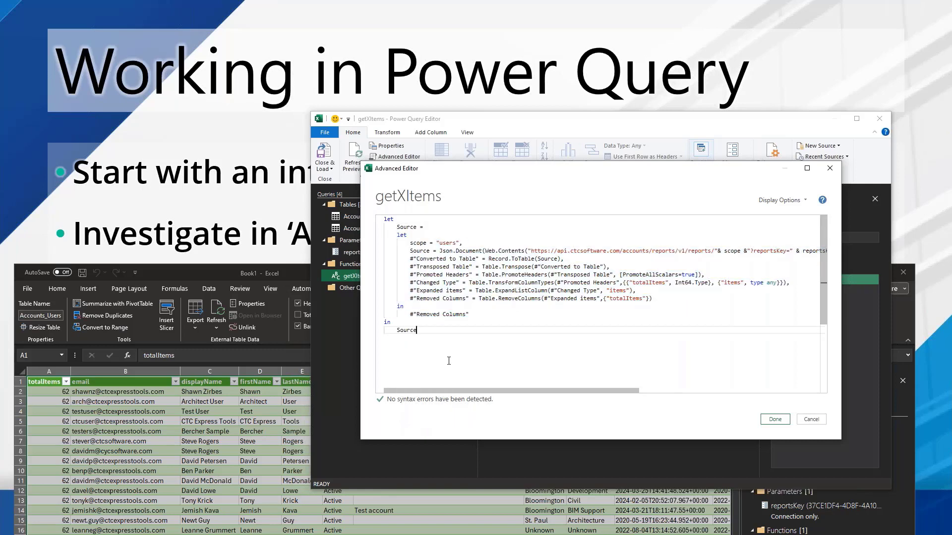
left_click(431, 227)
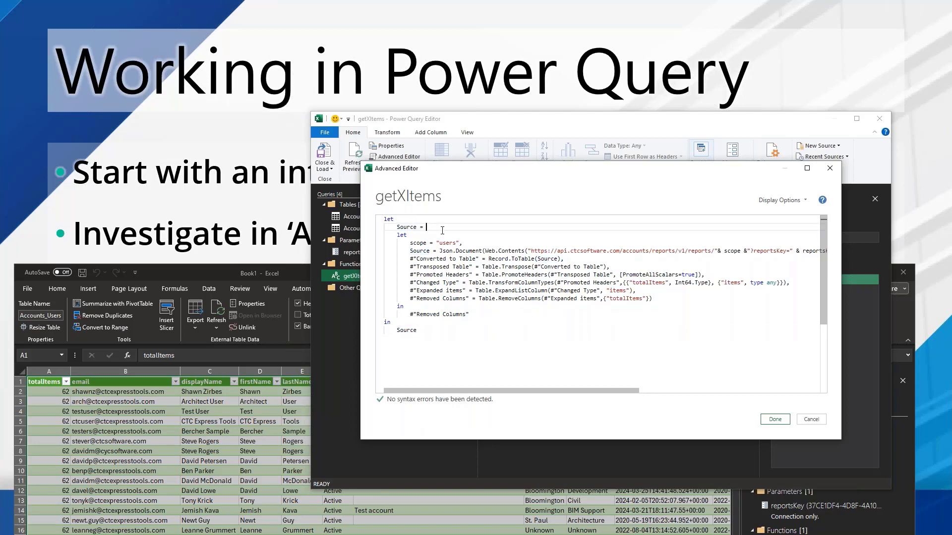
type("()")
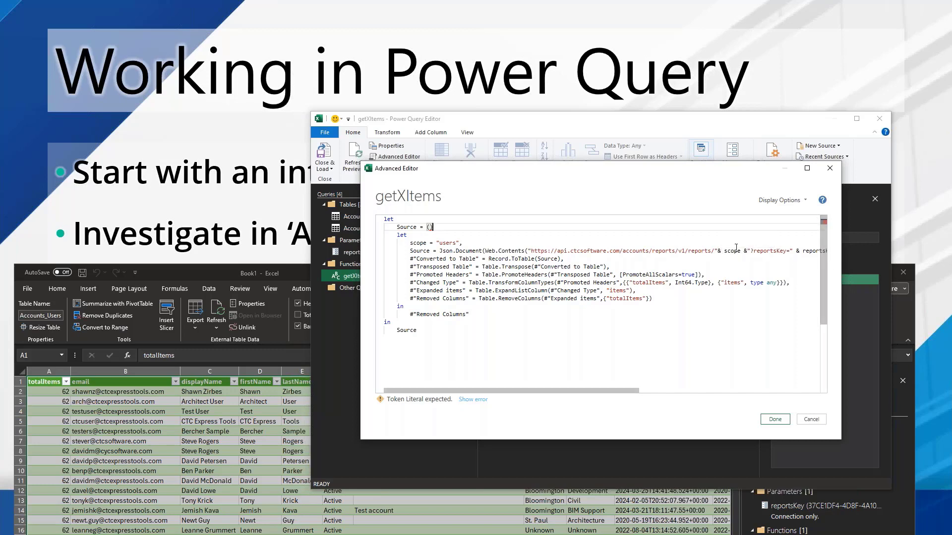
Replace the accounts segment of the Web.Contents URL in getXItems with a joined reference to the variable collection, written "&collection&".
left_click(624, 252)
left_click_drag(623, 252, 649, 252)
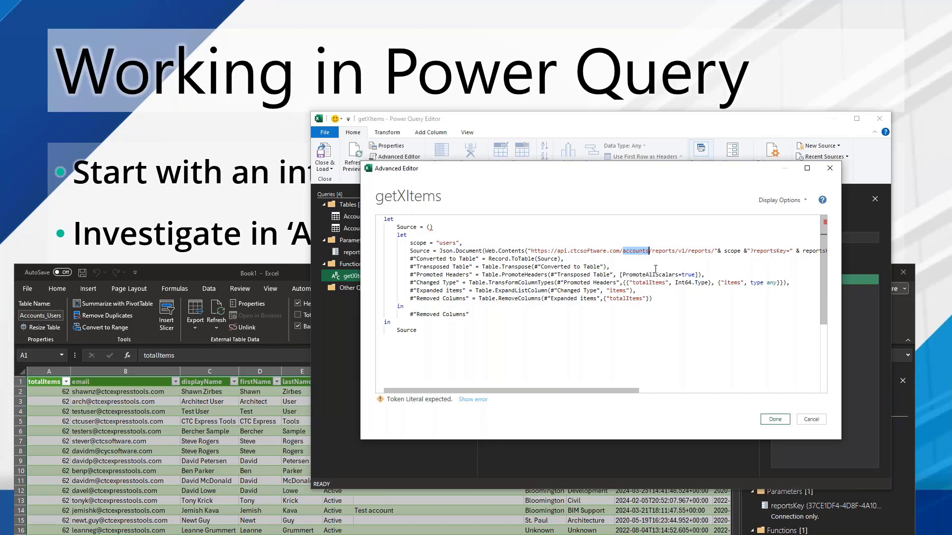
type("\"")
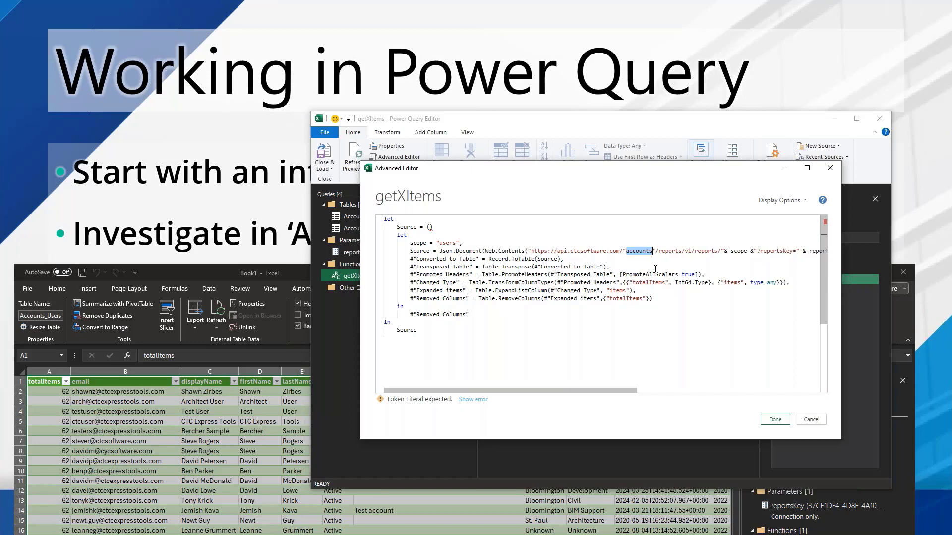
type("\"&")
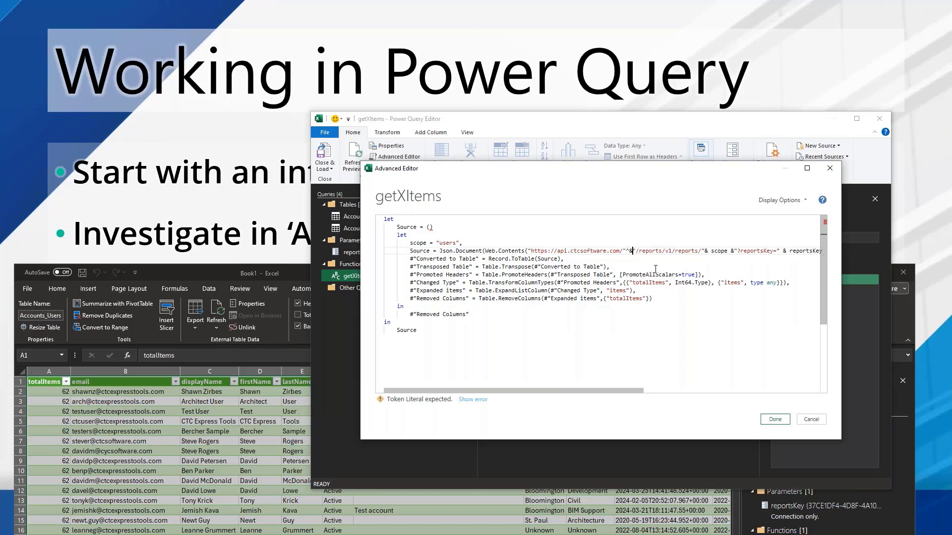
key("BackSpace")
type("&")
type("collection")
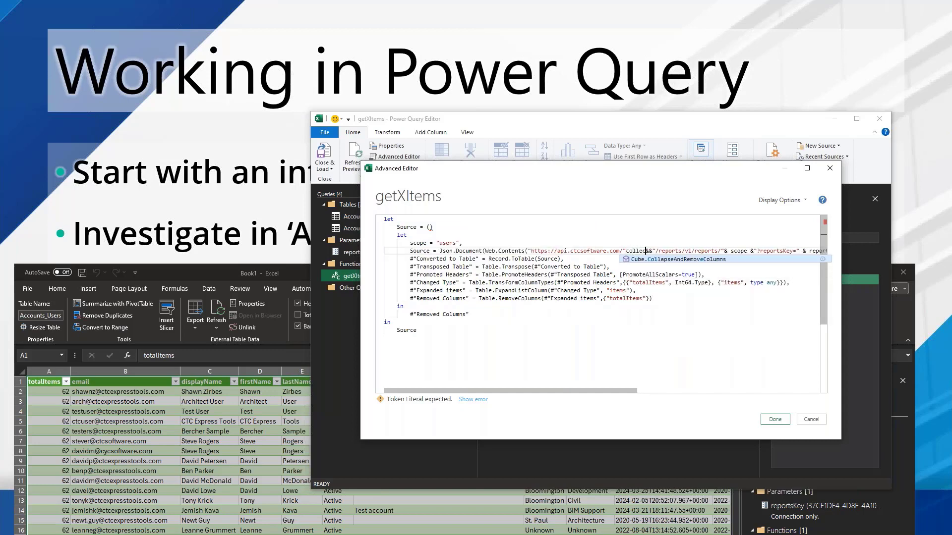
left_click(662, 256)
left_click(661, 251)
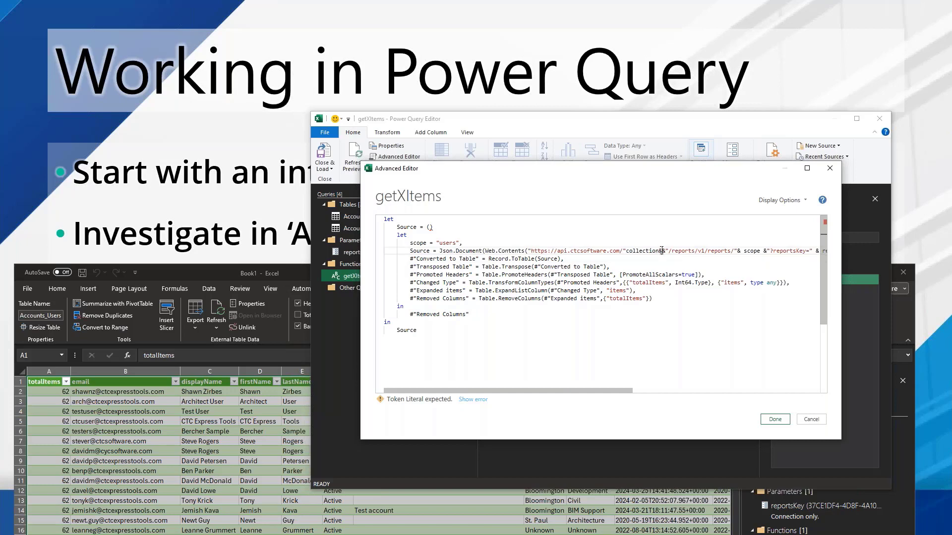
key("BackSpace")
key("Left")
key("Left")
type("&")
left_click(609, 330)
Declare the parameter collection as text in the outer Source parentheses of getXItems, followed by a comma and an indented new line.
left_click_drag(614, 391, 626, 391)
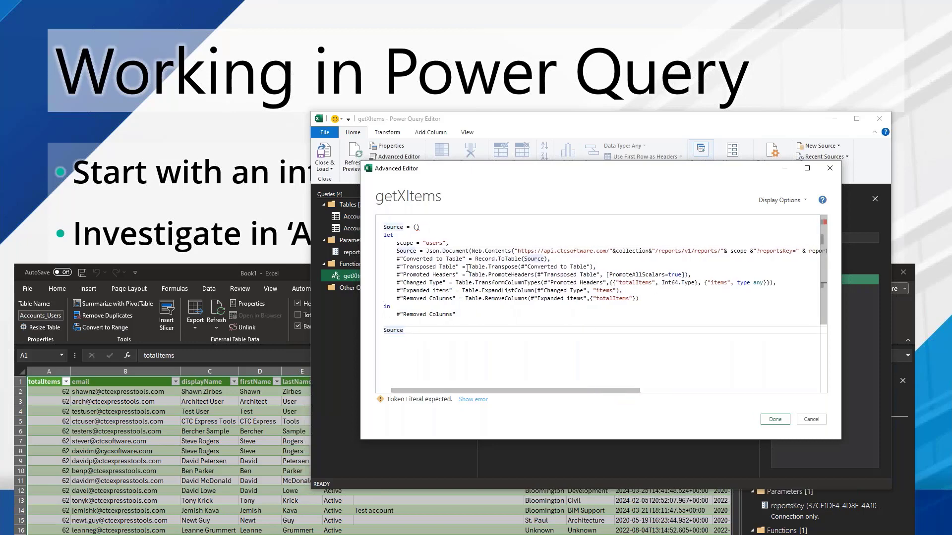
left_click(416, 227)
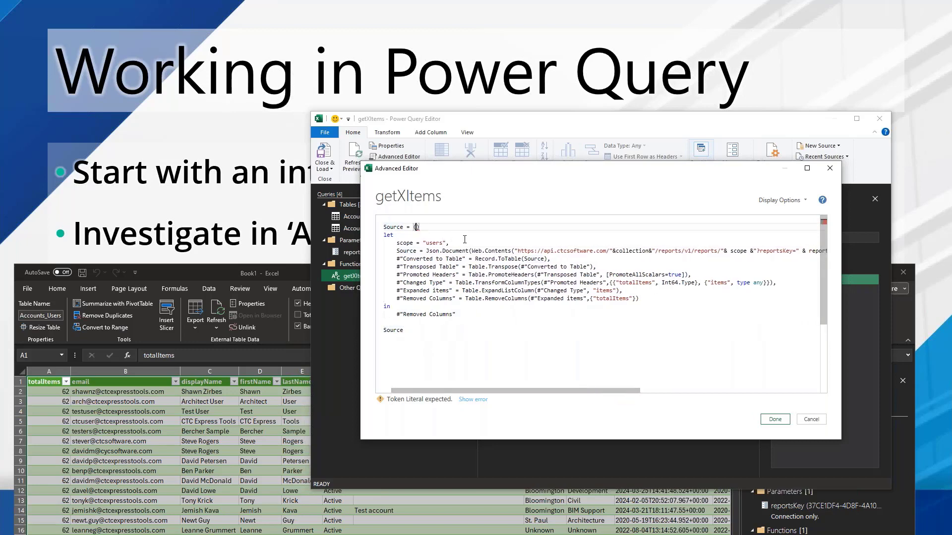
type("collection ")
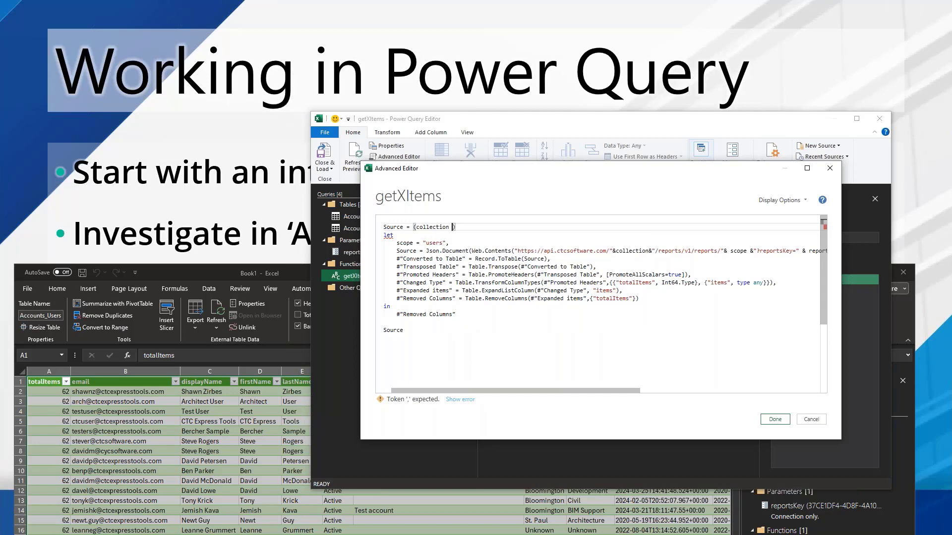
type("as text")
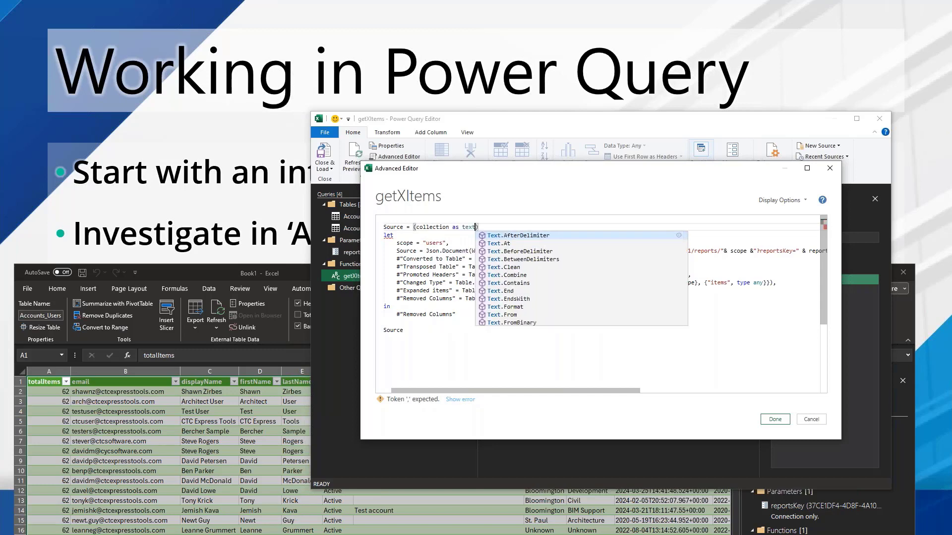
type(",")
key("Return")
key("Tab")
key("Tab")
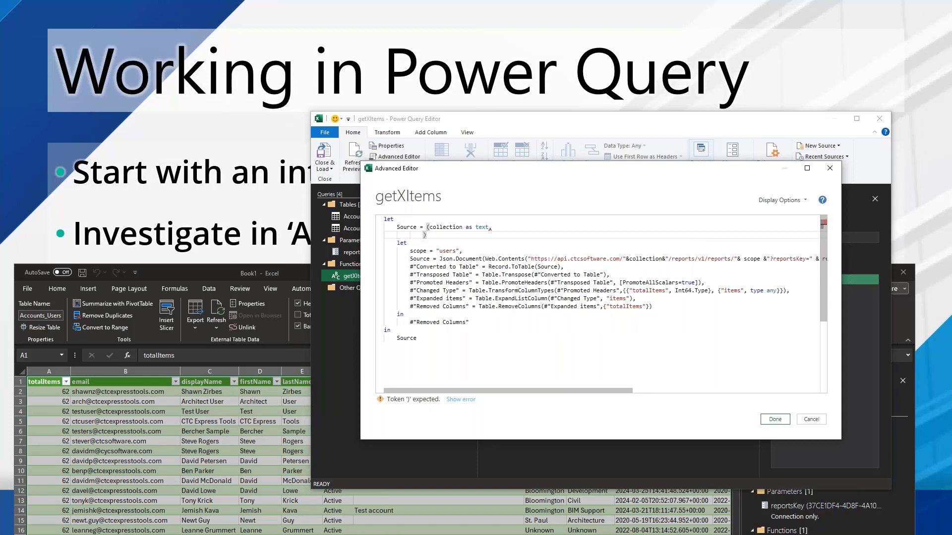
Add the parameters scope as text and switches as text on separate lines, and put => after the closing parenthesis.
type("scope as t")
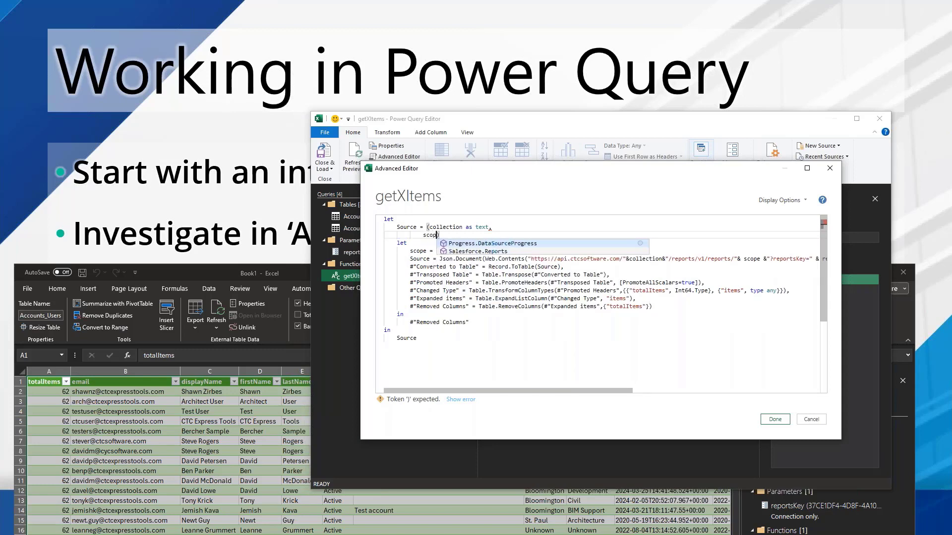
type("xt,")
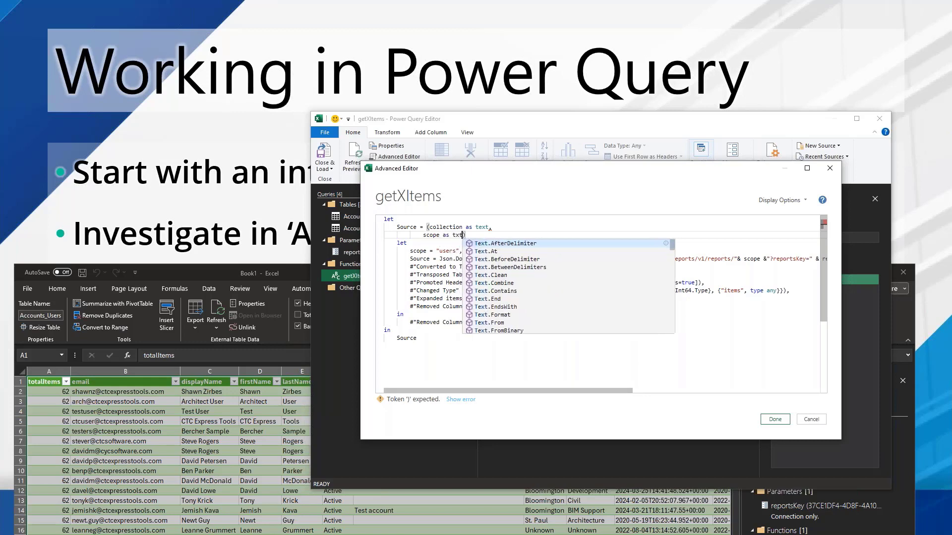
key("Return")
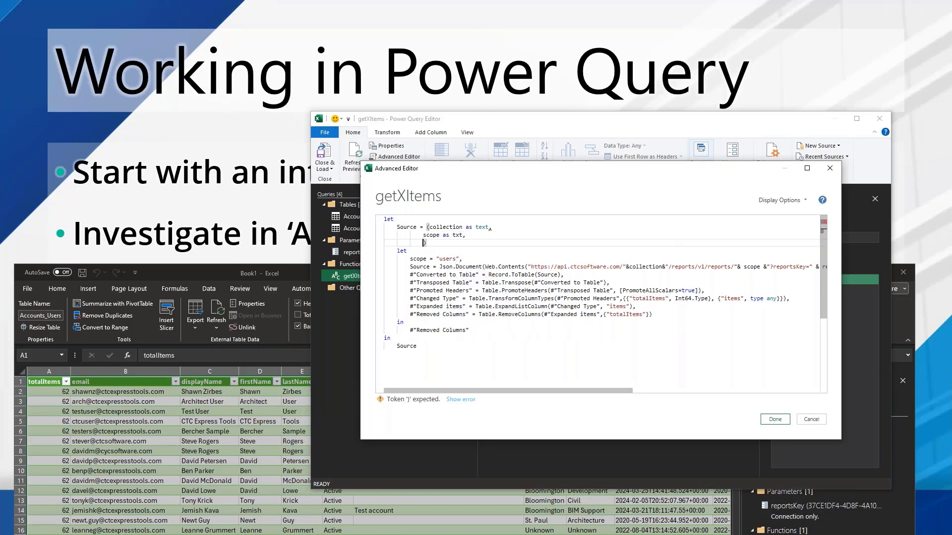
type("switche")
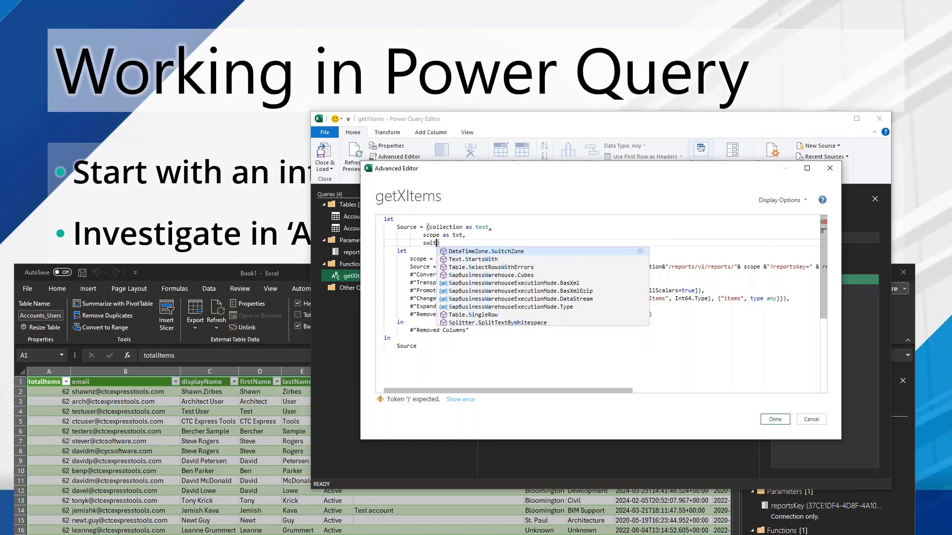
type("s as text")
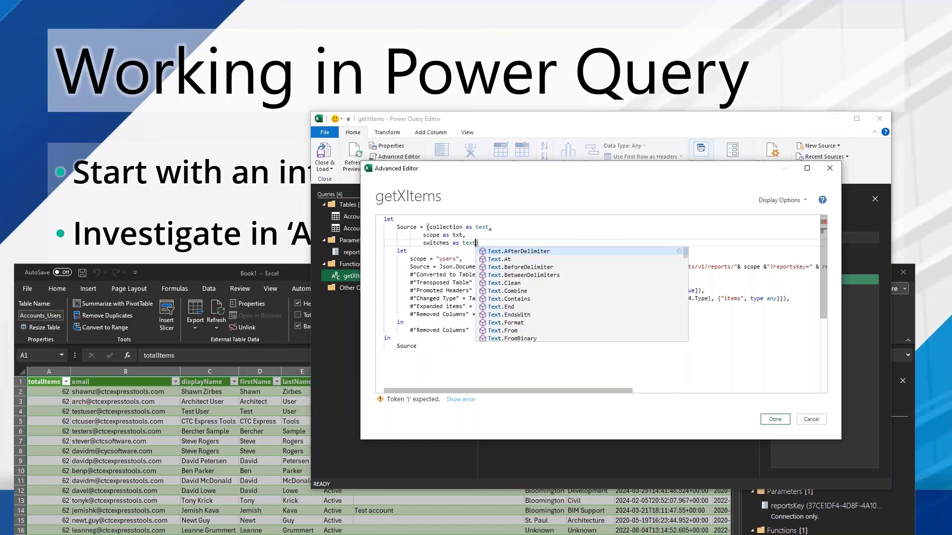
left_click(496, 234)
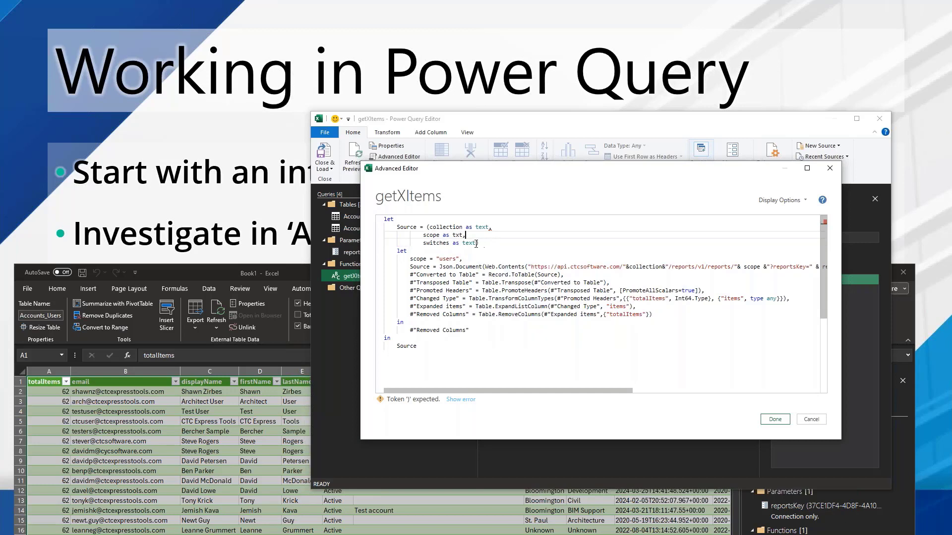
key("Left")
key("Left")
key("Left")
type("e")
left_click(490, 243)
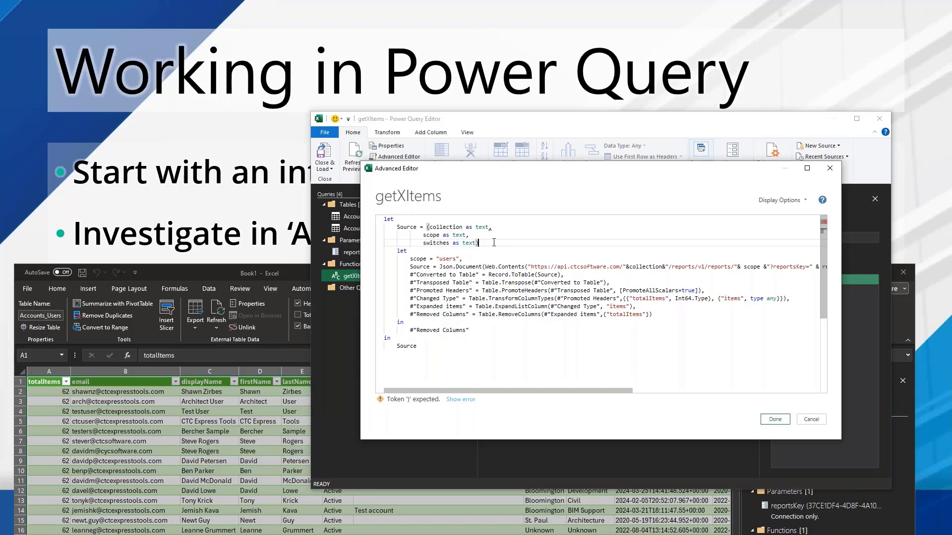
type("=>")
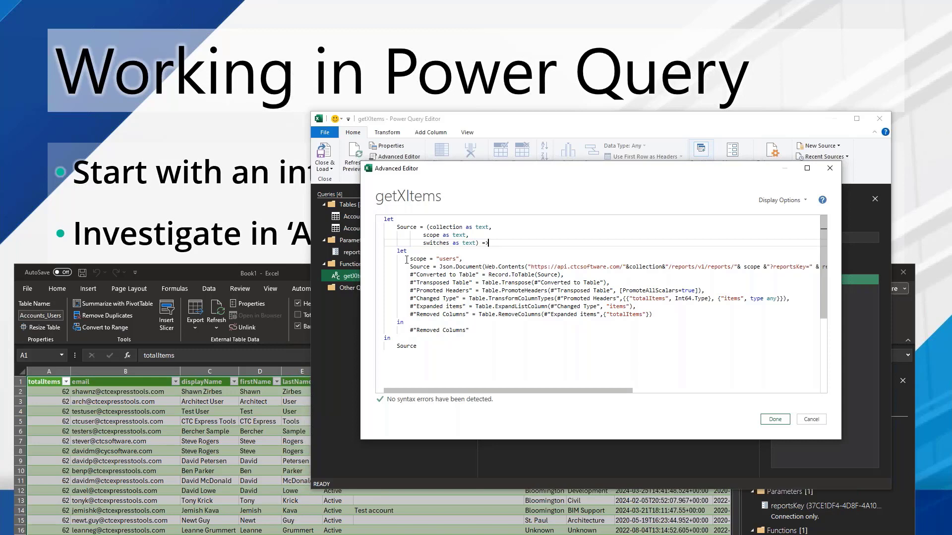
Remove the hard-coded scope = "users" line from the inner let block and align the inner Source line.
left_click_drag(396, 250, 469, 329)
left_click_drag(425, 228, 410, 274)
left_click(448, 267)
left_click_drag(455, 299, 456, 306)
left_click_drag(411, 259, 463, 259)
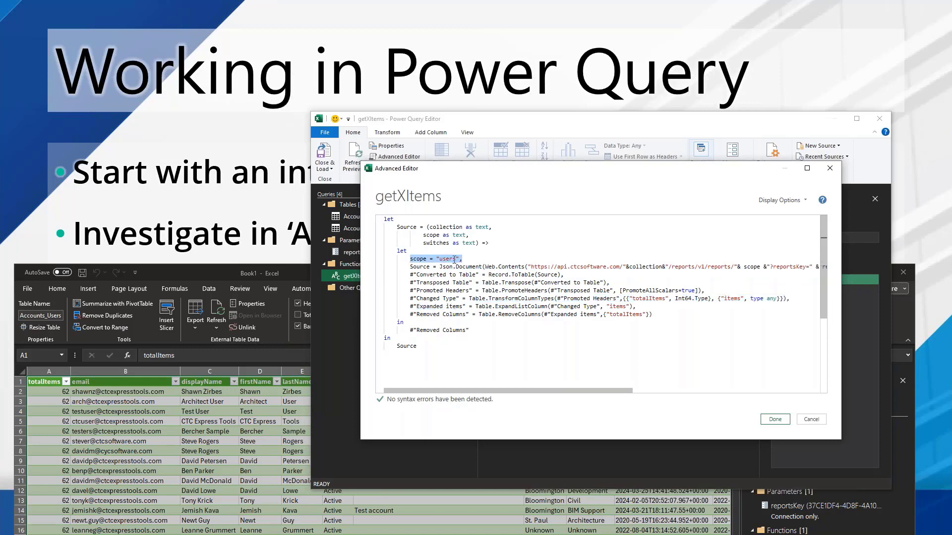
key("Delete")
key("Delete")
key("Delete")
key("Delete")
key("Delete")
key("Delete")
key("Delete")
key("Delete")
key("Delete")
key("Delete")
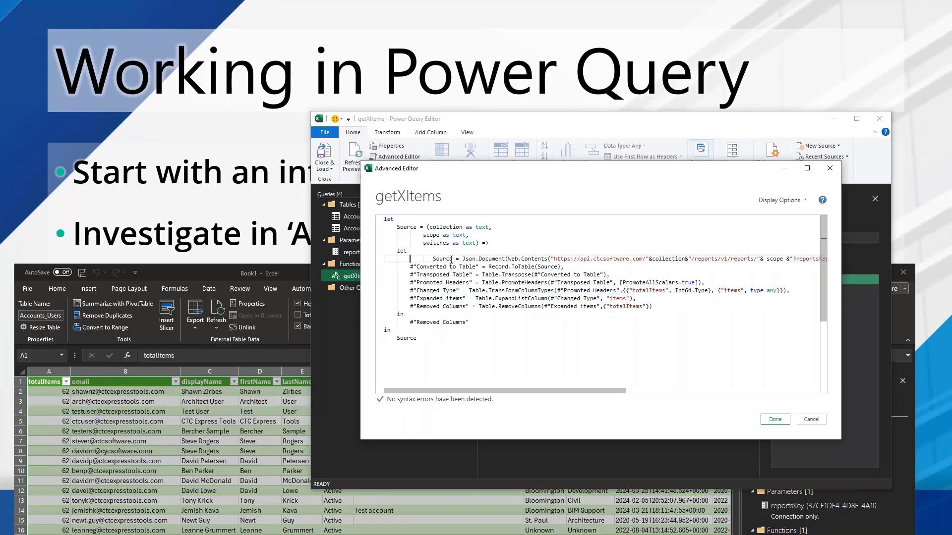
Replace the literal paging and sorting string at the end of the Web.Contents URL with switches, and remove the spaces around reportsKey.
left_click_drag(427, 227, 480, 243)
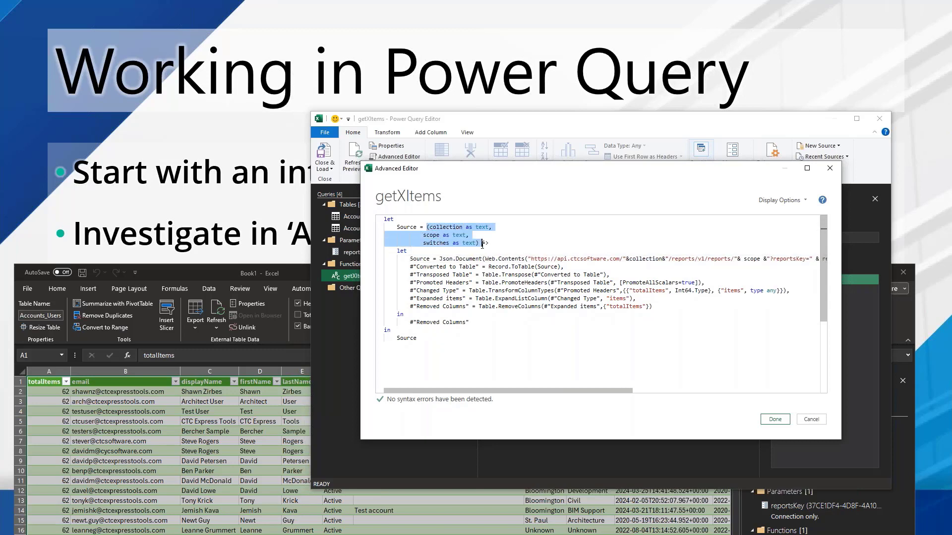
left_click(637, 258)
left_click(753, 258)
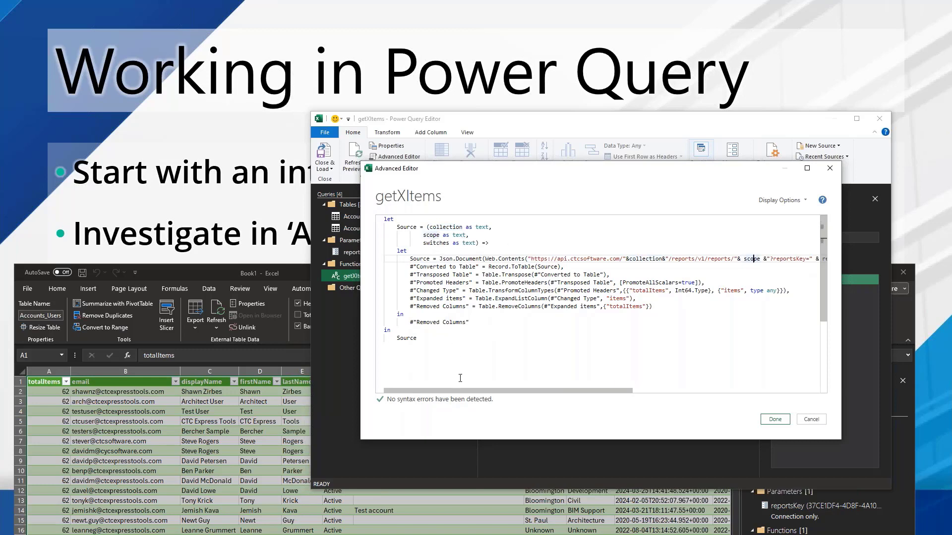
scroll(436, 391, "right", 8)
left_click_drag(575, 391, 651, 391)
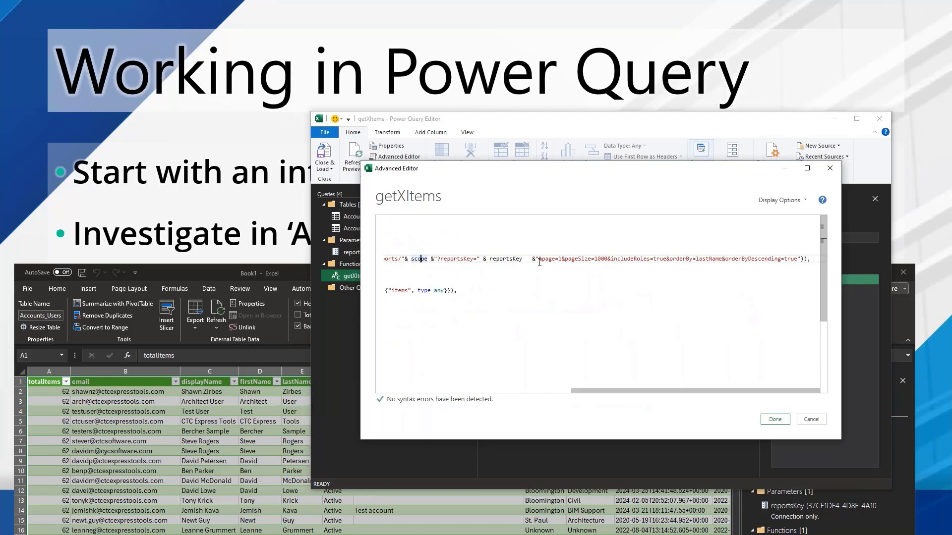
left_click_drag(539, 259, 803, 259)
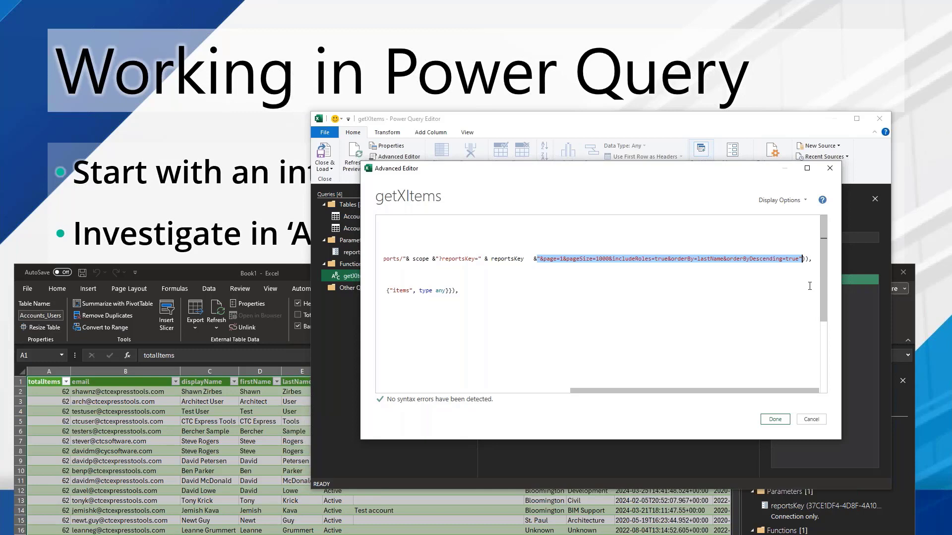
type("switches")
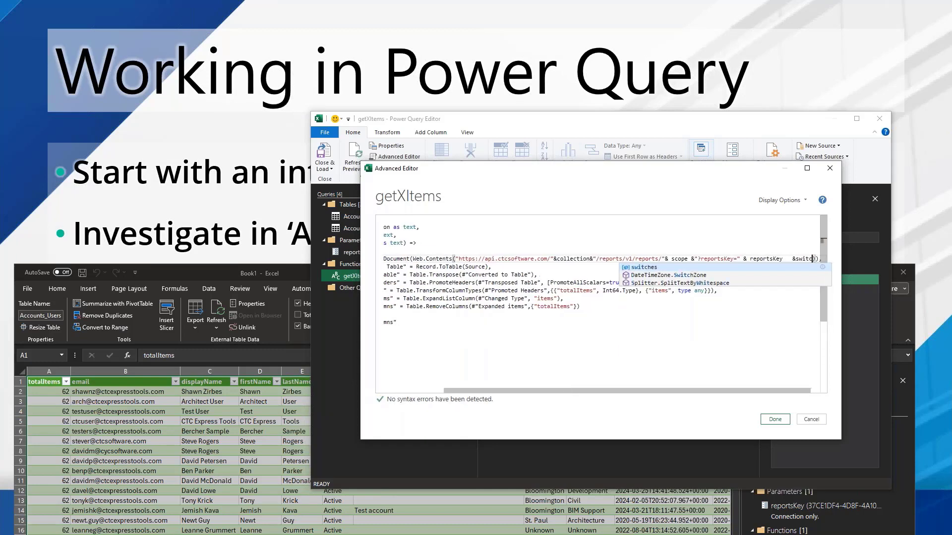
left_click(773, 265)
double_click(772, 265)
key("BackSpace")
left_click(740, 260)
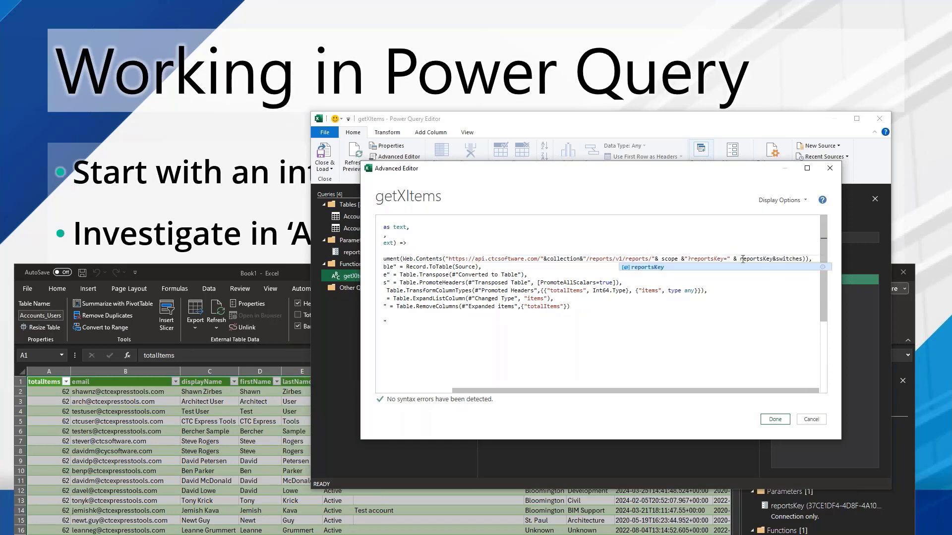
key("BackSpace")
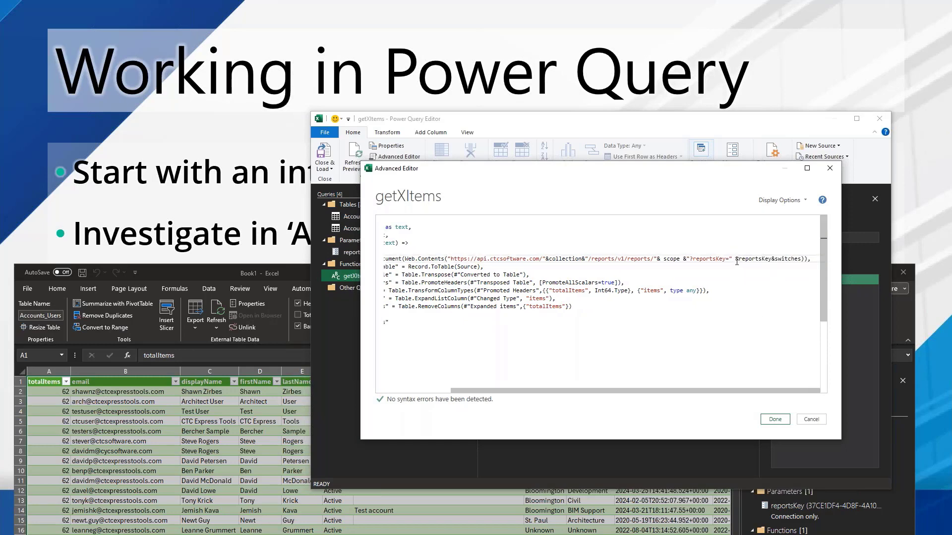
Move the URL expression into a new url variable at the start of the inner let block, and use Web.Contents(url) in Source.
left_click_drag(716, 392, 649, 392)
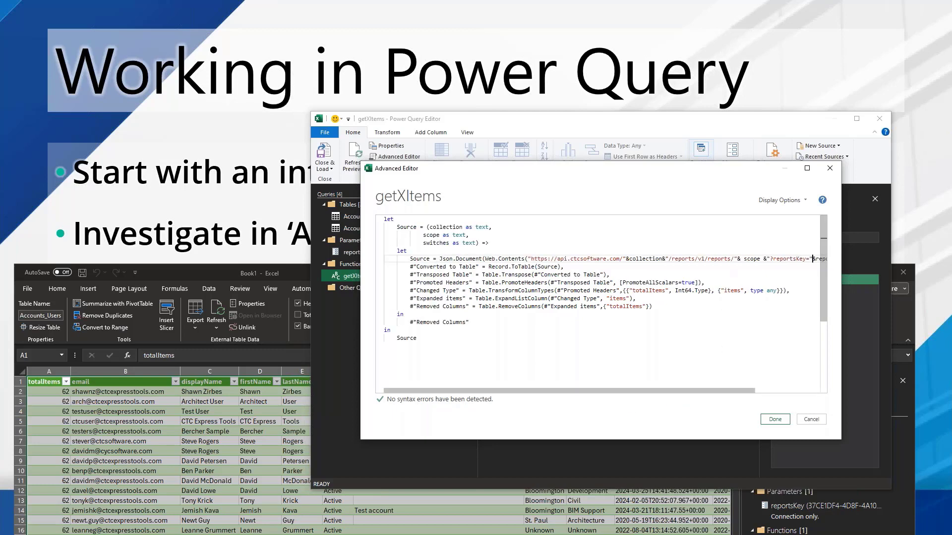
left_click(448, 252)
key("Return")
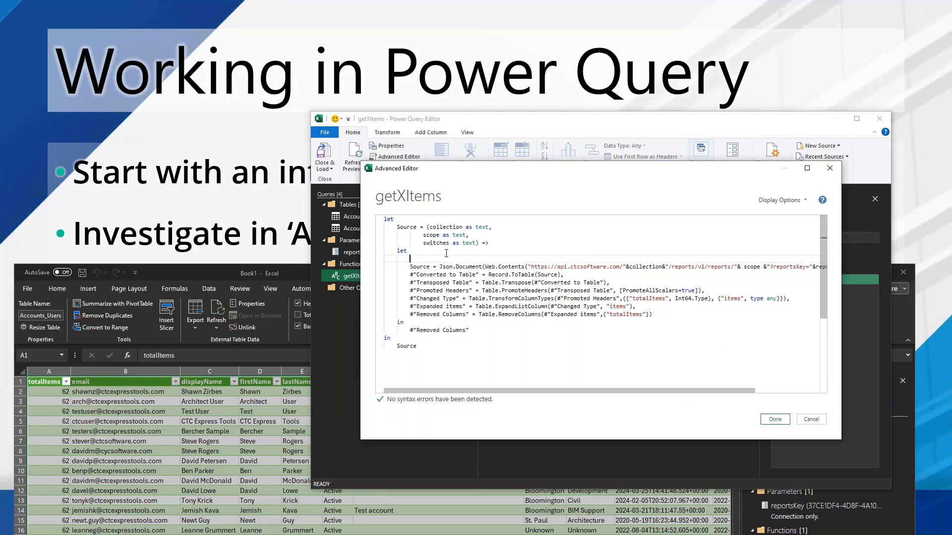
type("url =")
left_click_drag(529, 267, 802, 267)
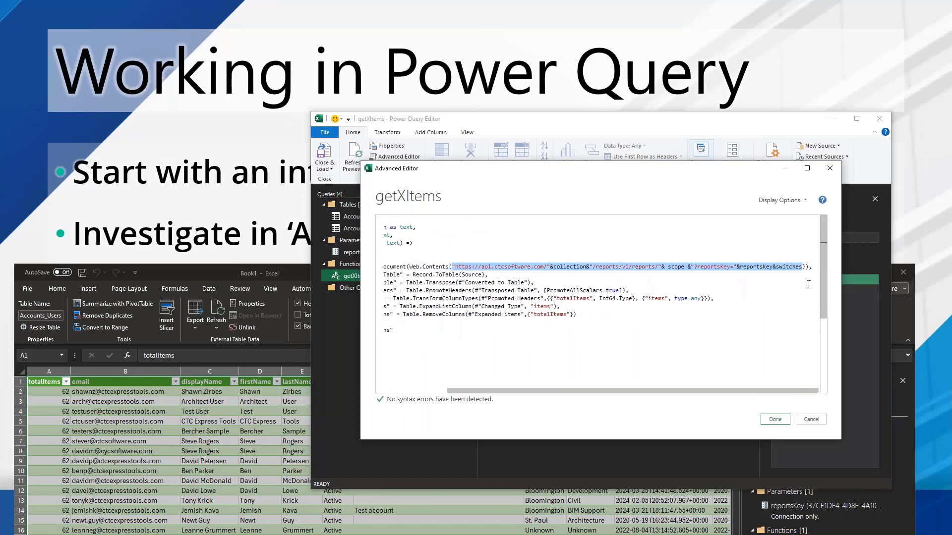
key("ctrl+x")
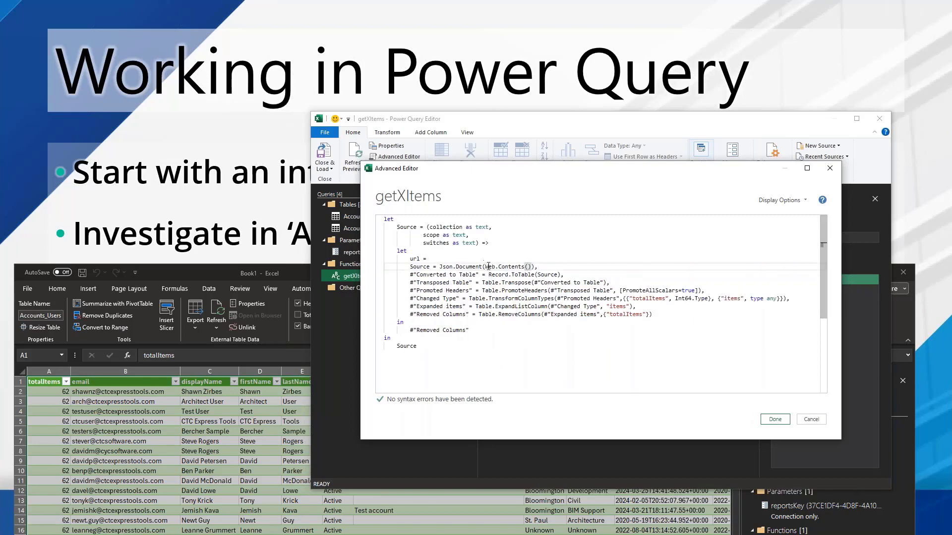
type("url")
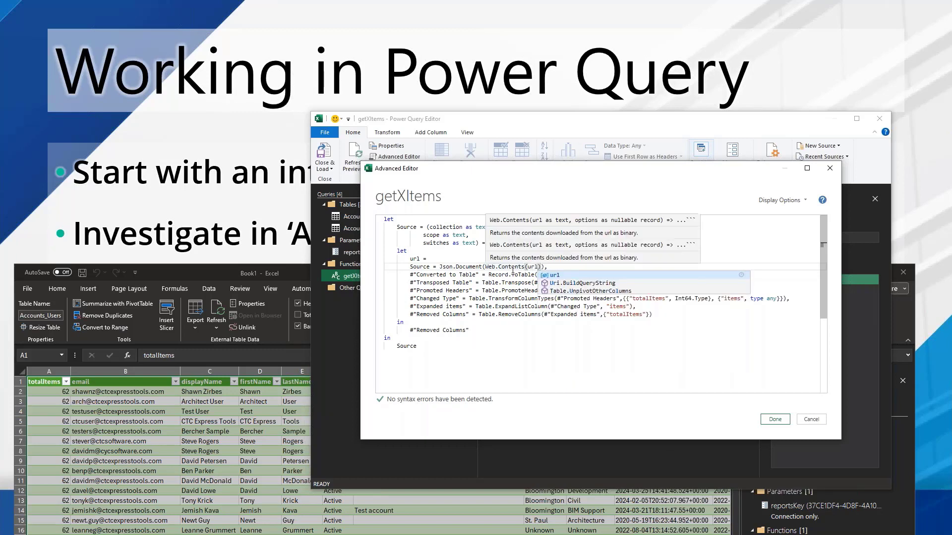
left_click(448, 261)
key("ctrl+v")
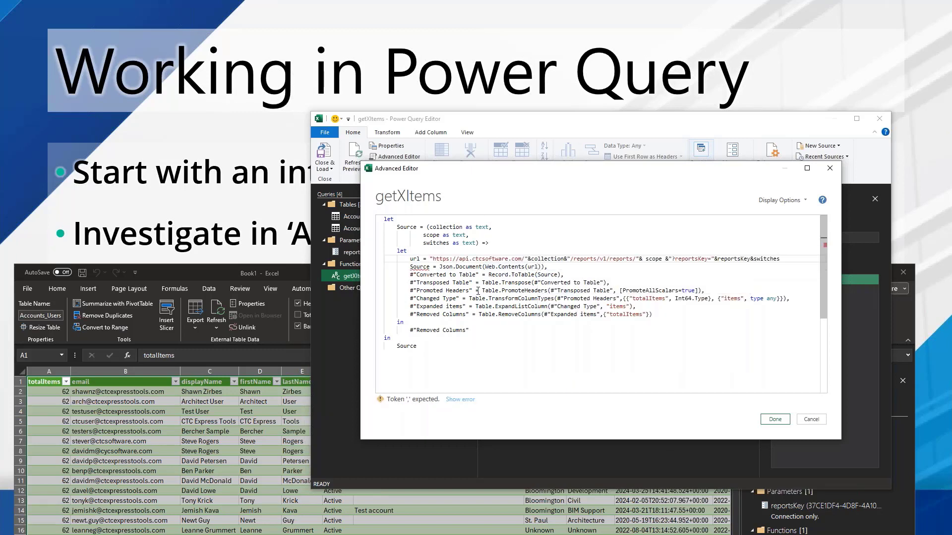
type(",")
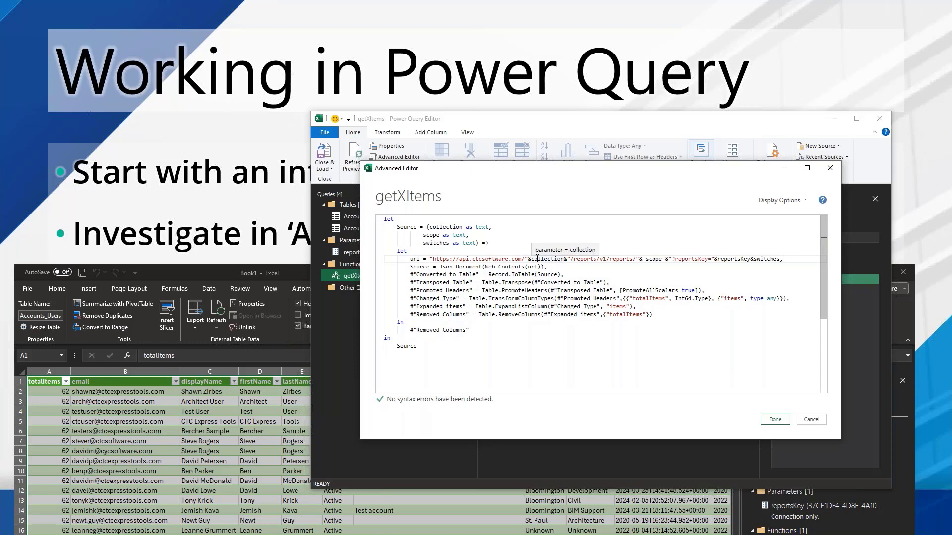
Remove the spaces around scope in the url expression so it reads &scope&.
left_click(645, 258)
key("BackSpace")
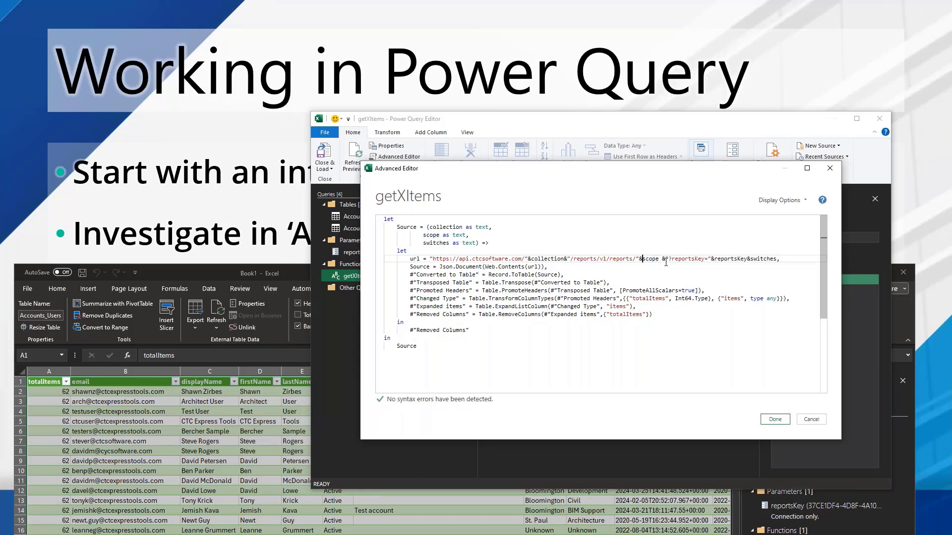
left_click(659, 259)
key("Delete")
type("&")
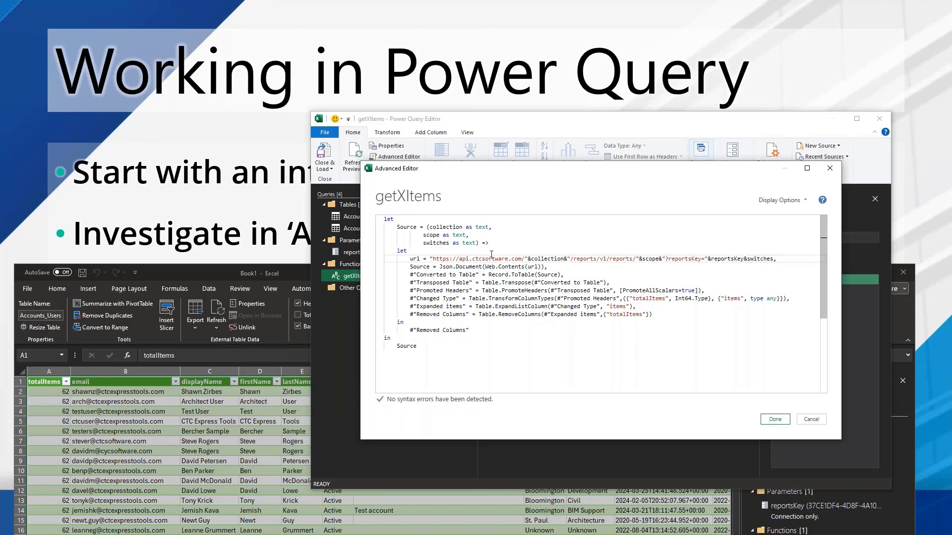
left_click(423, 243)
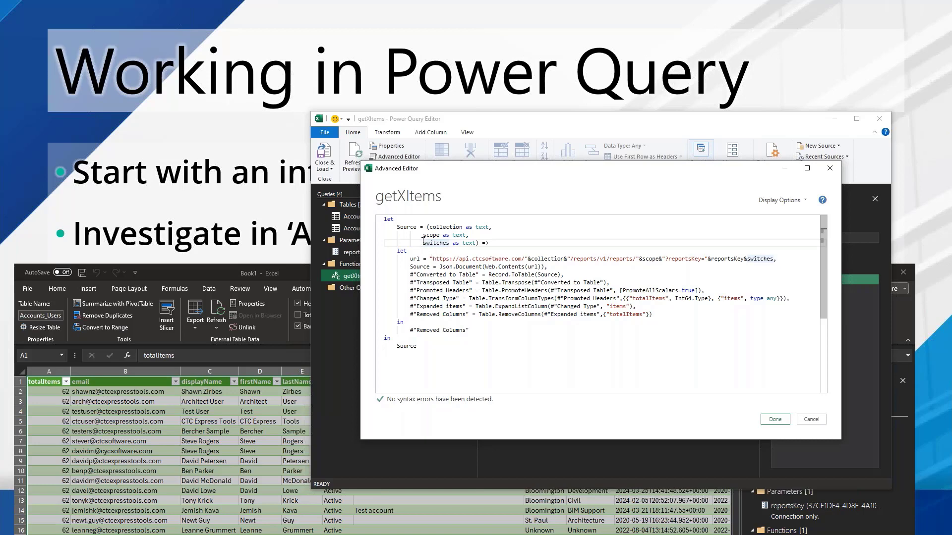
type("optional")
left_click_drag(452, 245, 422, 244)
key("BackSpace")
Review the parameter list and the inner let block of getXItems, and apply the code as a function.
left_click_drag(397, 227, 496, 243)
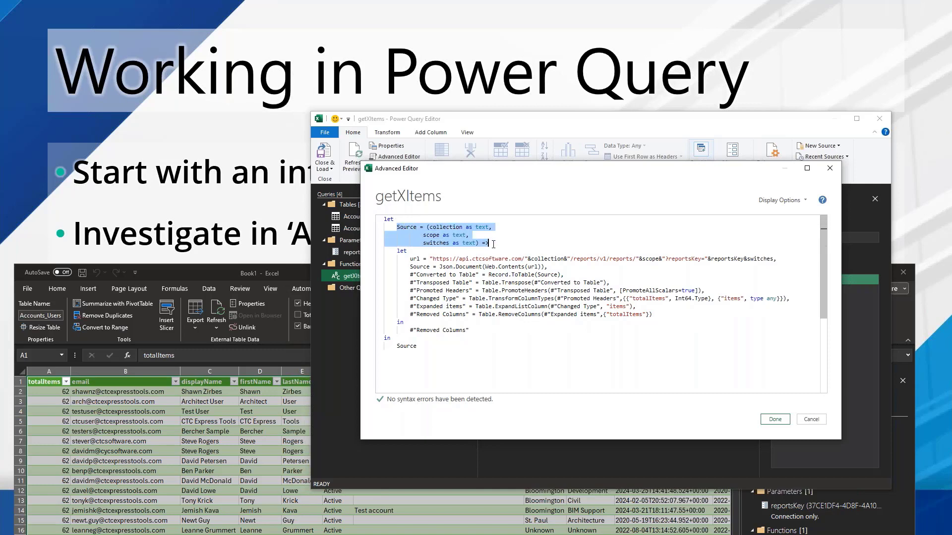
left_click_drag(397, 252, 468, 323)
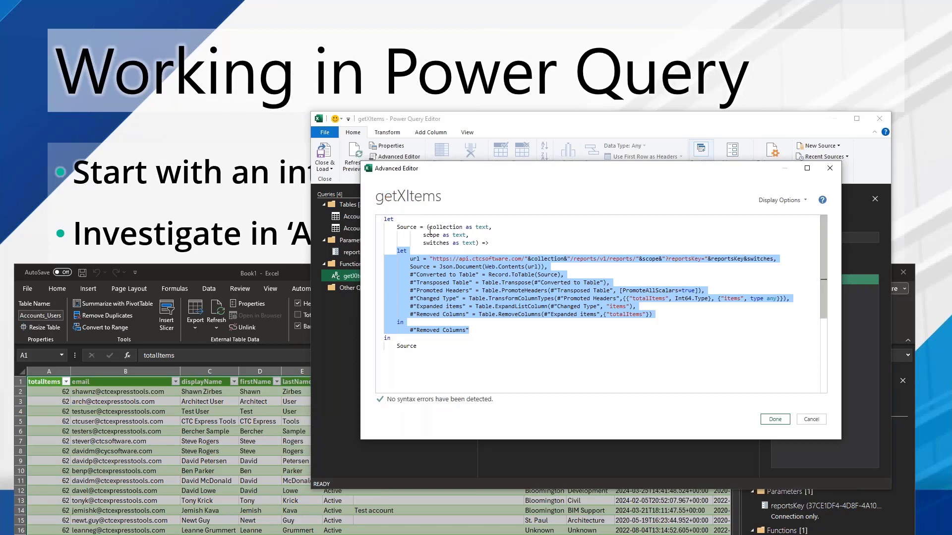
left_click(780, 421)
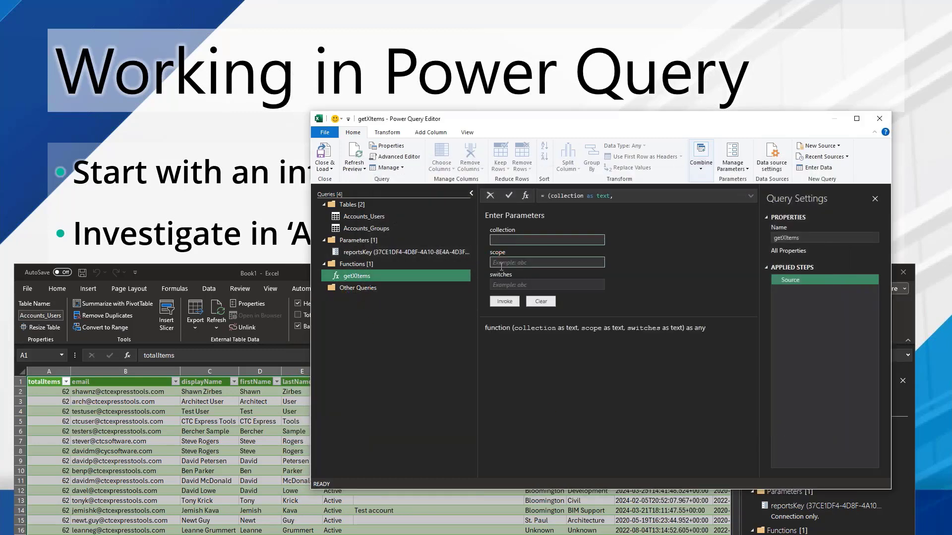
Enter cms as the collection and cotents as the scope for invoking getXItems.
type("mc")
key("BackSpace")
key("BackSpace")
type("cms")
left_click(505, 264)
type("cointen")
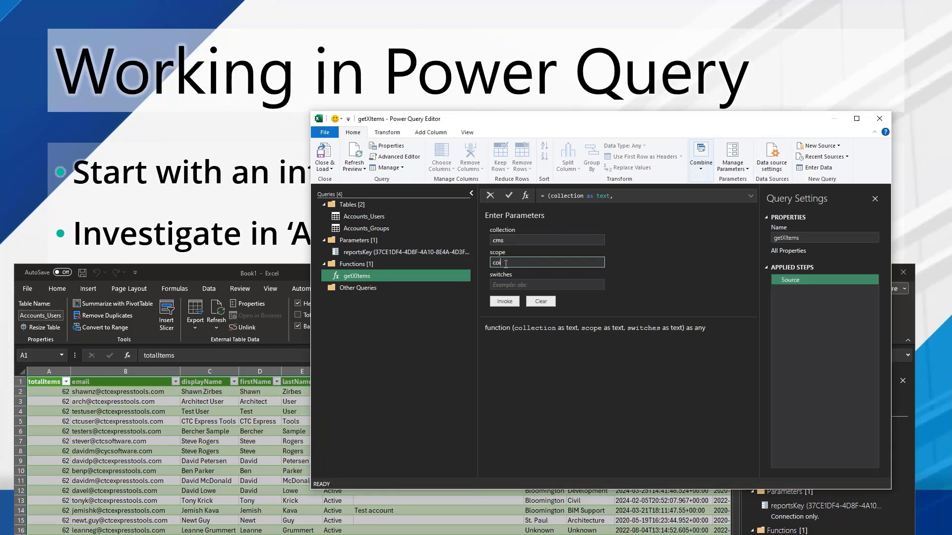
key("BackSpace")
key("BackSpace")
key("BackSpace")
key("BackSpace")
type("tents")
left_click(530, 286)
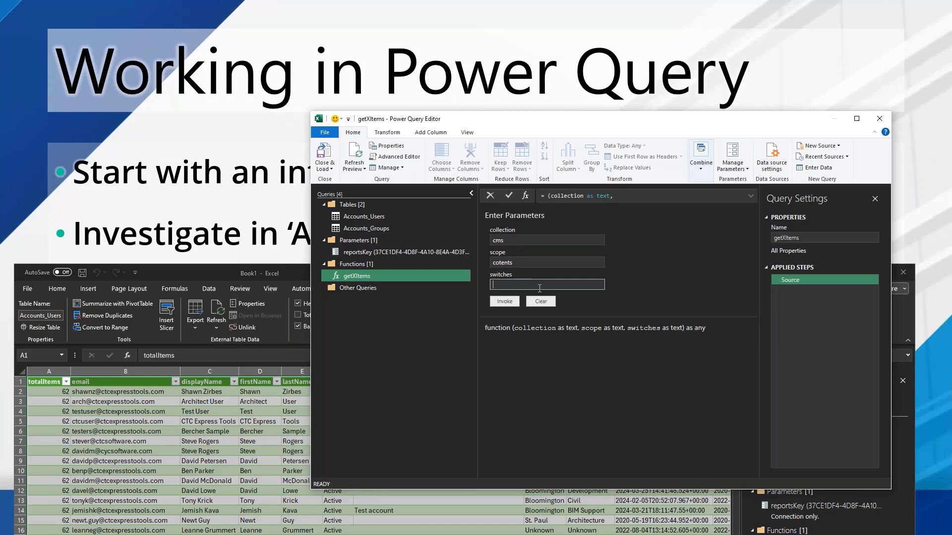
Set the switches parameter to &page=1&pageSize=1000 and try to invoke getXItems.
type("page")
key("BackSpace")
key("Delete")
type("&")
key("End")
key("BackSpace")
key("BackSpace")
type("page=1&")
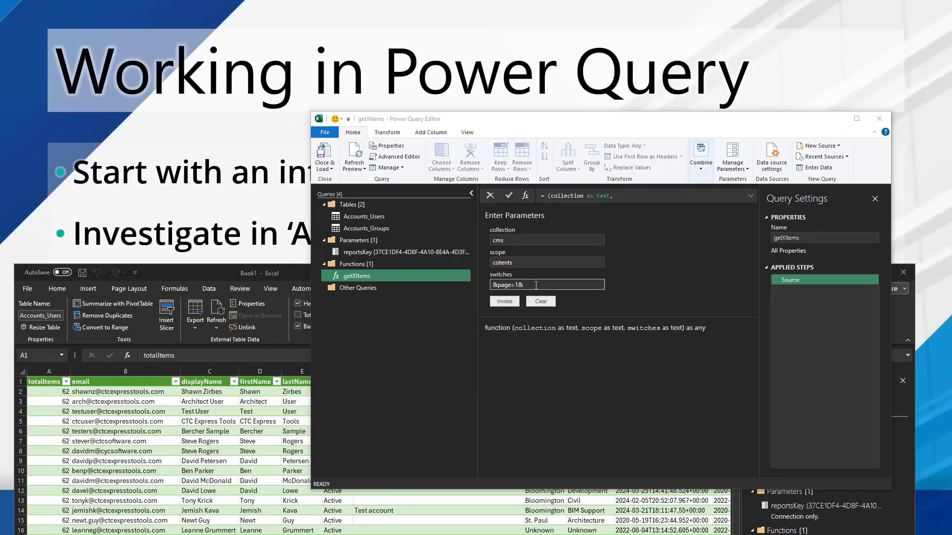
type("pageSize=1000")
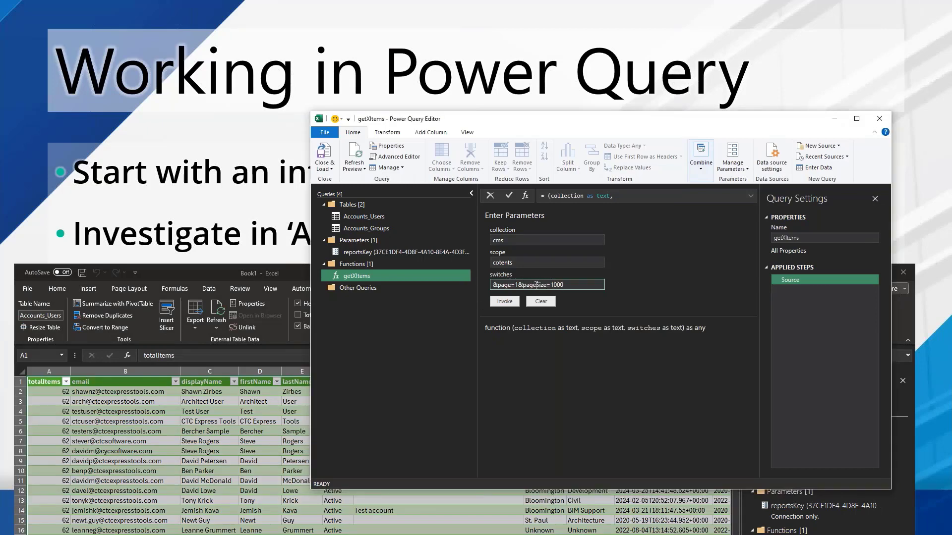
left_click(503, 303)
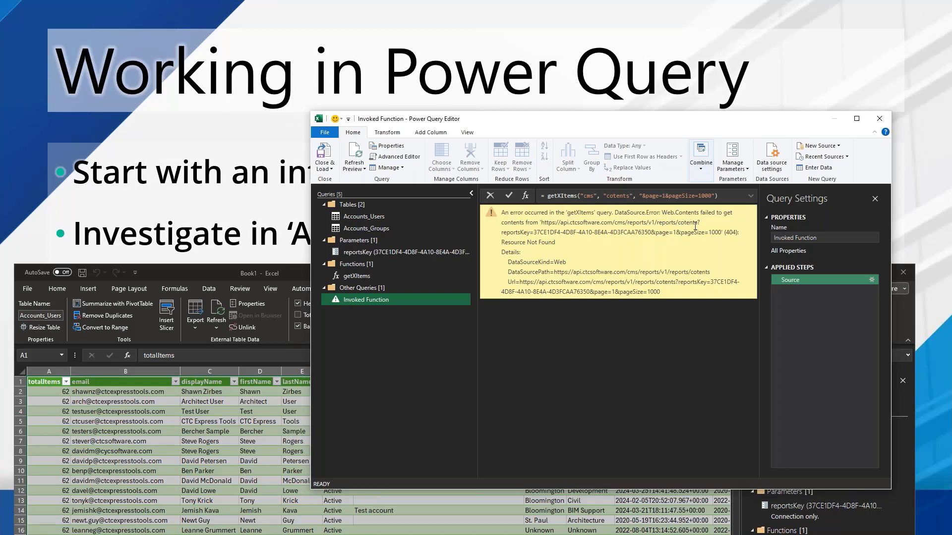
Delete the Invoked Function query from Other Queries.
right_click(368, 299)
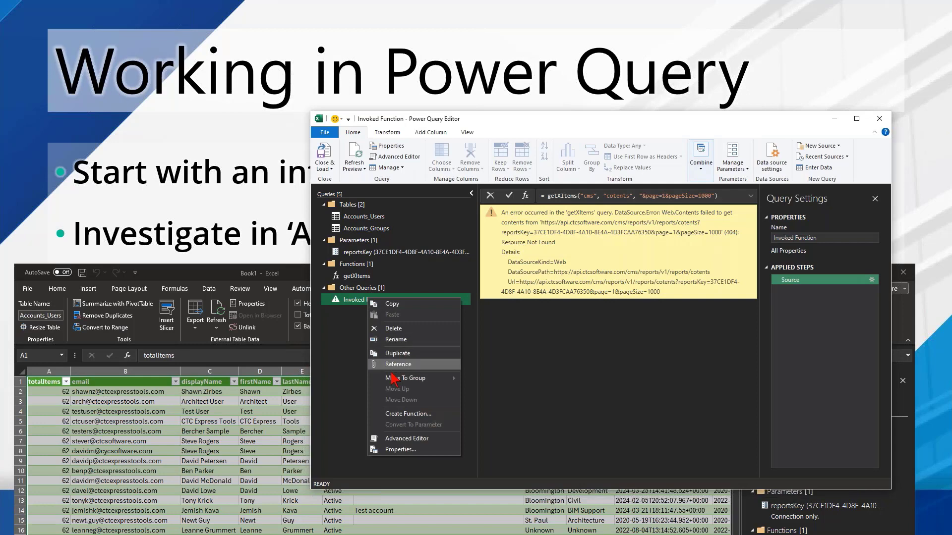
left_click(398, 331)
left_click(524, 290)
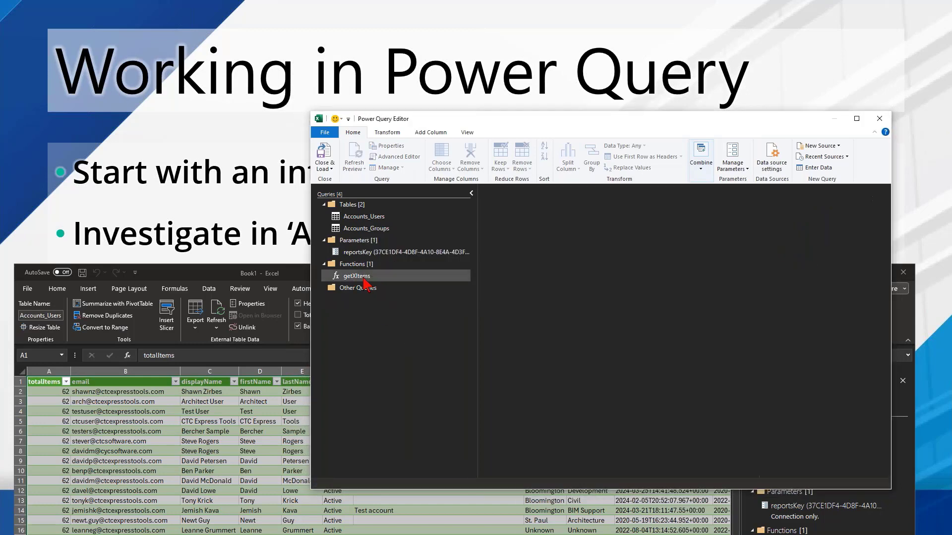
Invoke getXItems with collection cms, scope contents and switches &page=1&pageSize=1000.
left_click(366, 278)
type("cms")
key("Tab")
type("content")
key("Tab")
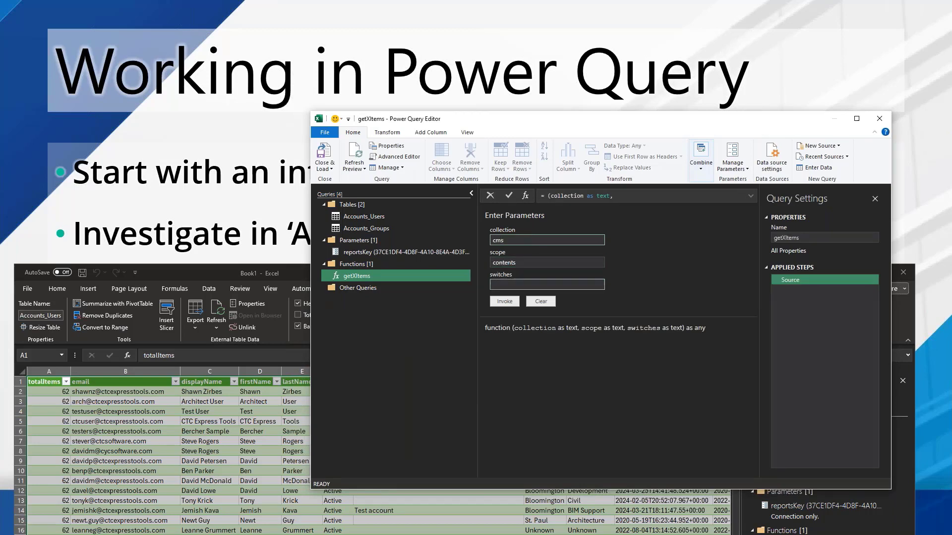
type("page")
key("BackSpace")
key("BackSpace")
key("BackSpace")
key("BackSpace")
type("&page=1&pageSize=1000")
left_click(510, 302)
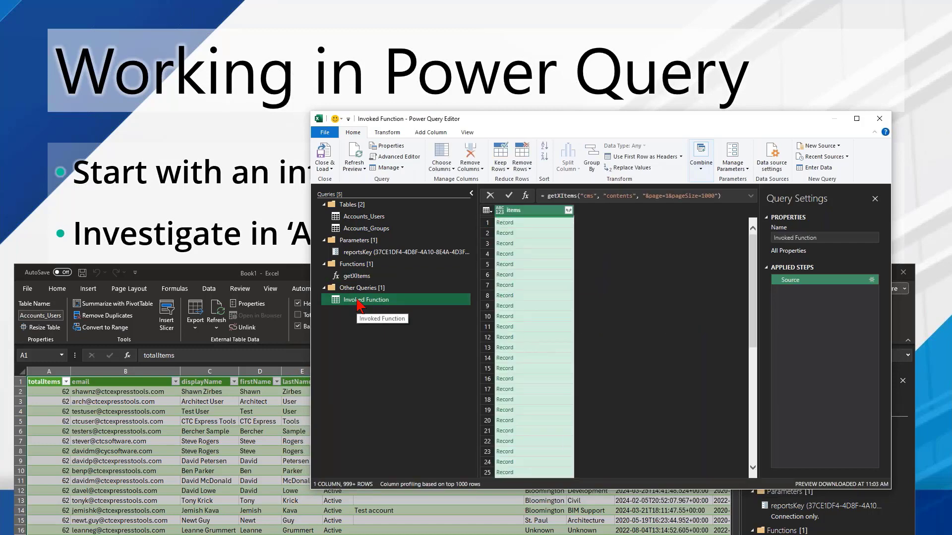
In the Accounts_Users code, replace everything from the Source expression through the Changed Type step with a getXItems() call.
left_click(376, 217)
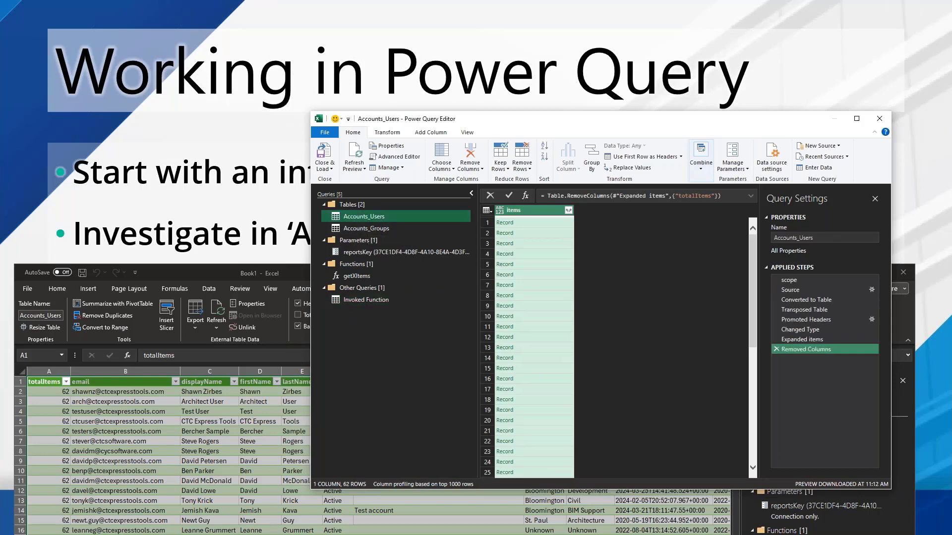
left_click(397, 157)
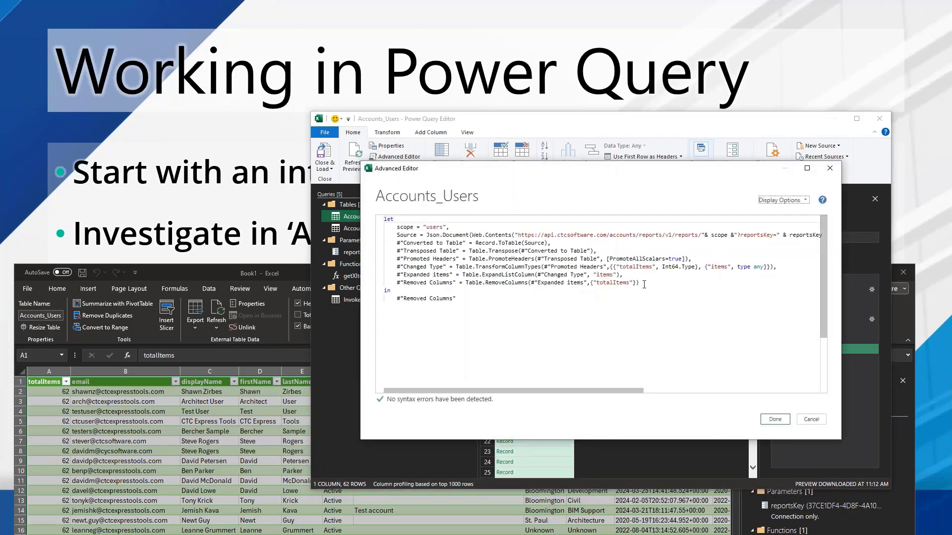
left_click_drag(771, 268, 425, 235)
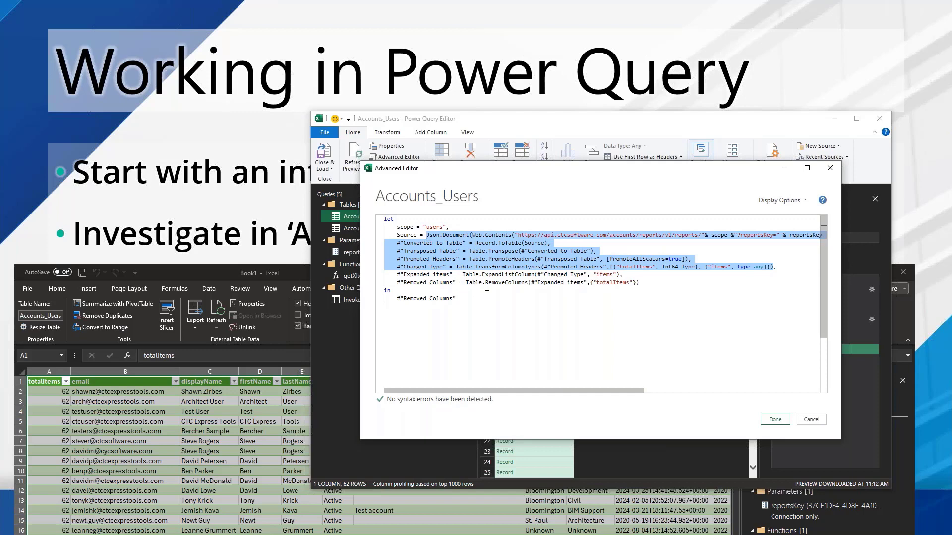
key("BackSpace")
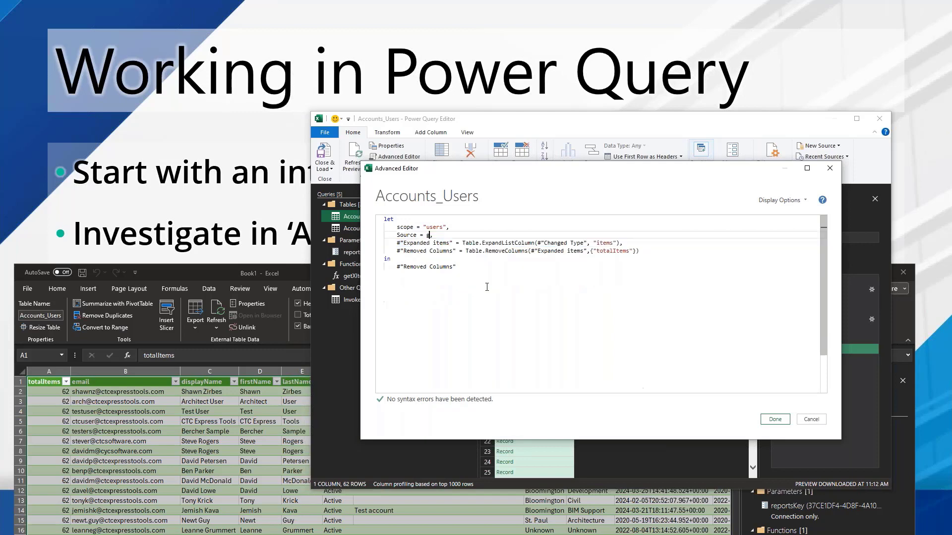
type("getXItems")
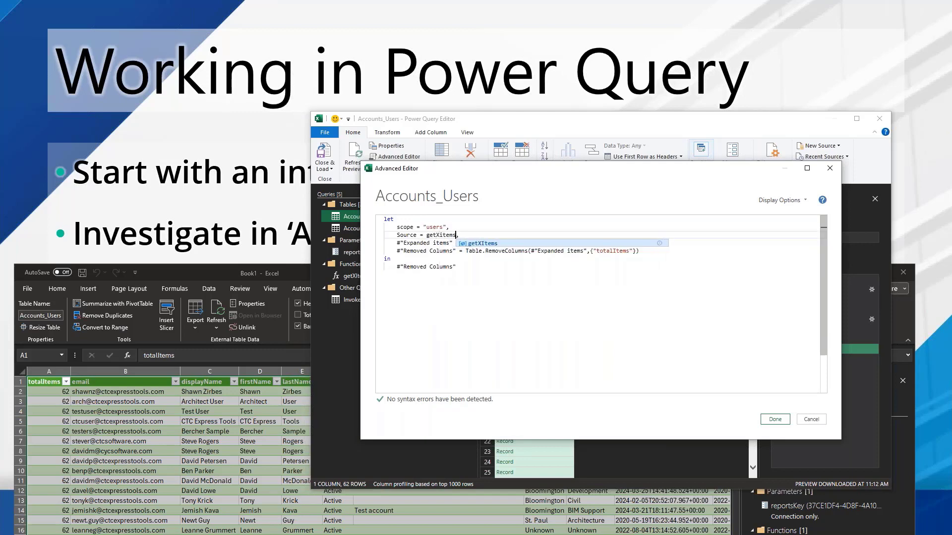
type("(")
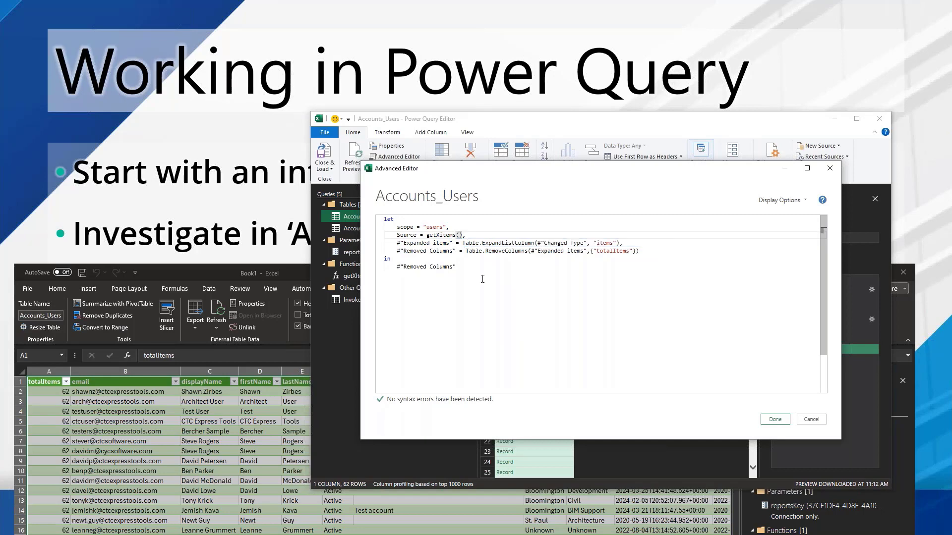
Add the variable collection = "accounts", on its own line above scope in the Accounts_Users code.
left_click(399, 226)
key("Return")
key("Up")
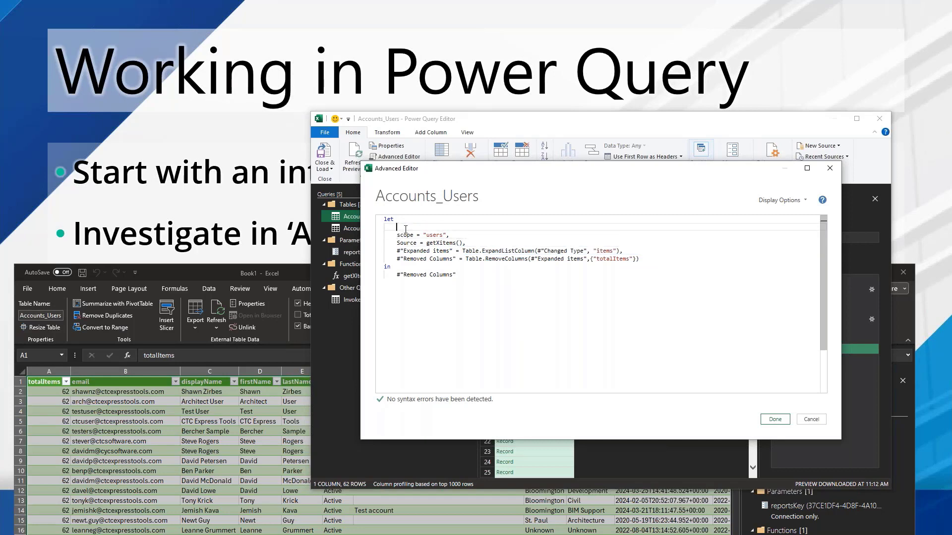
type("colle")
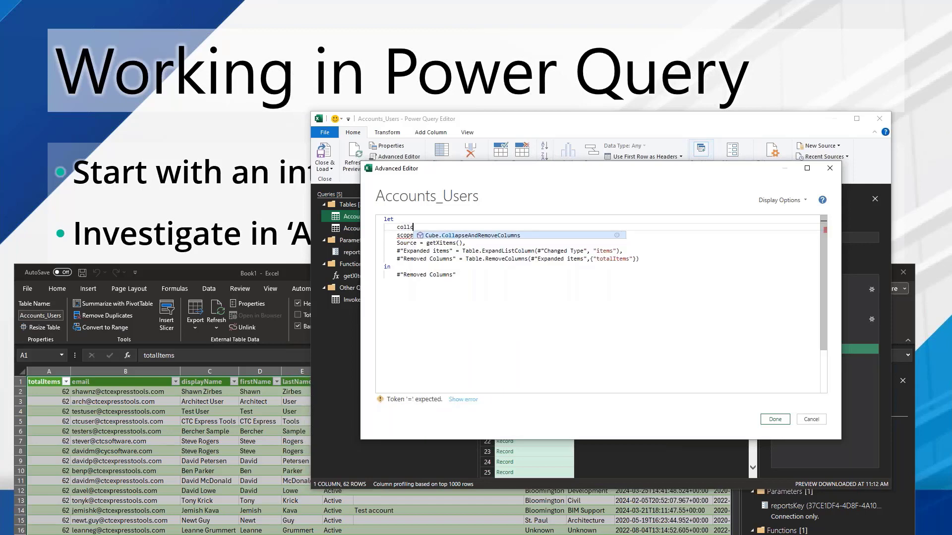
type("cto")
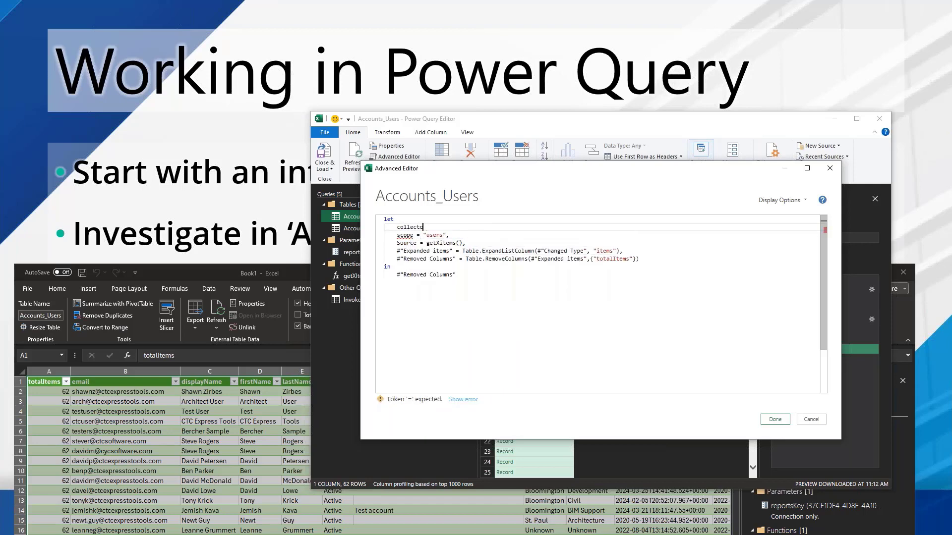
key("BackSpace")
type("ion = ")
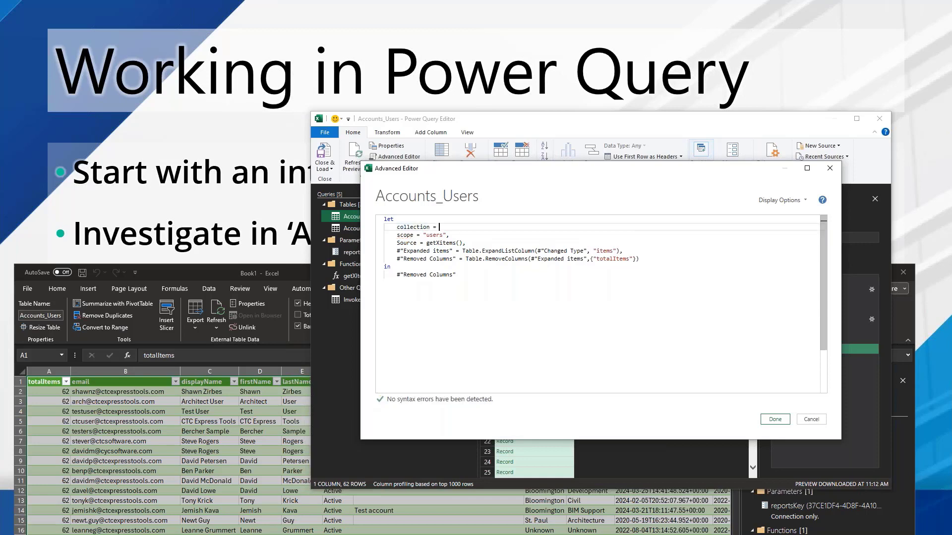
type("\"accounts")
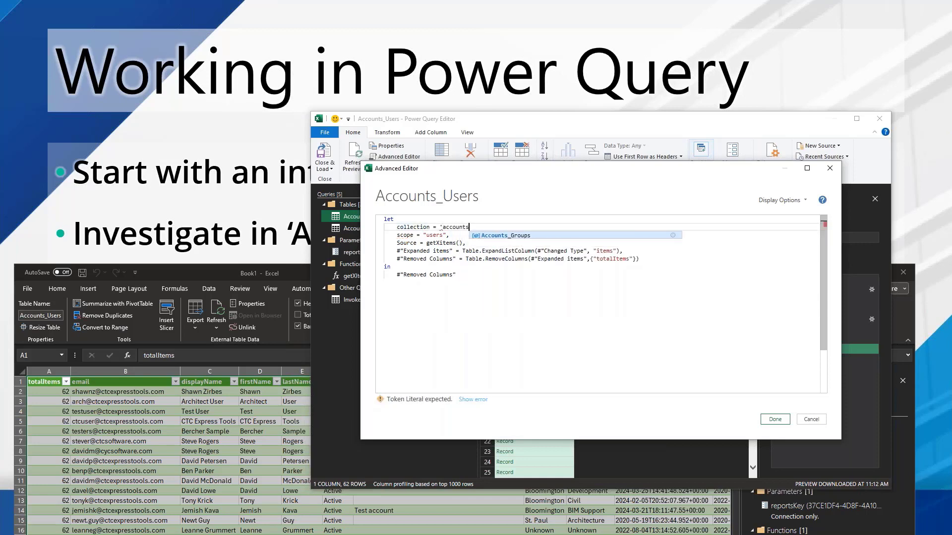
type("\"")
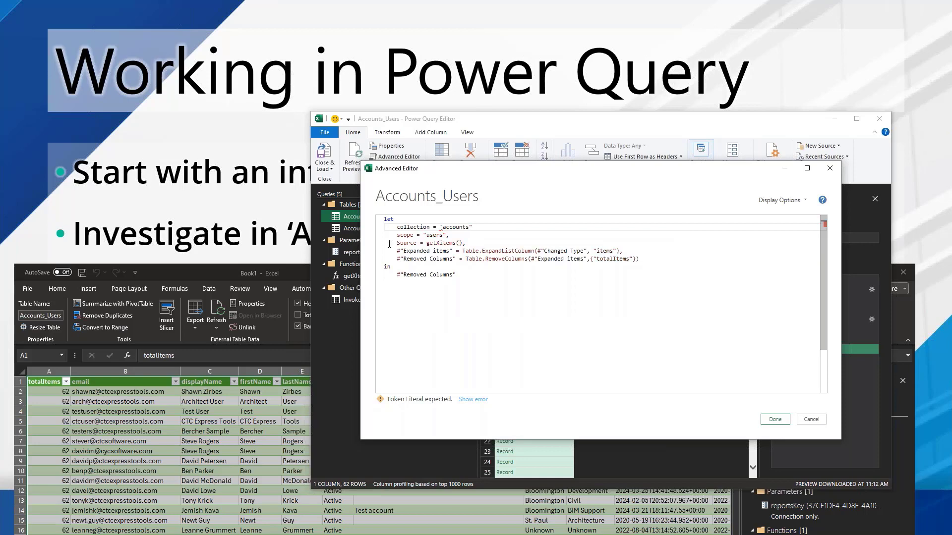
right_click(441, 229)
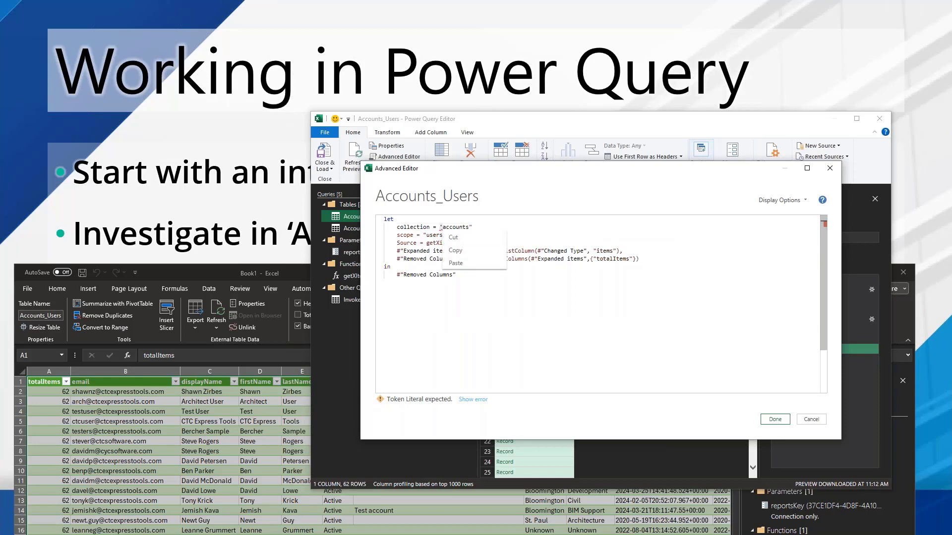
left_click(440, 227)
type("\"")
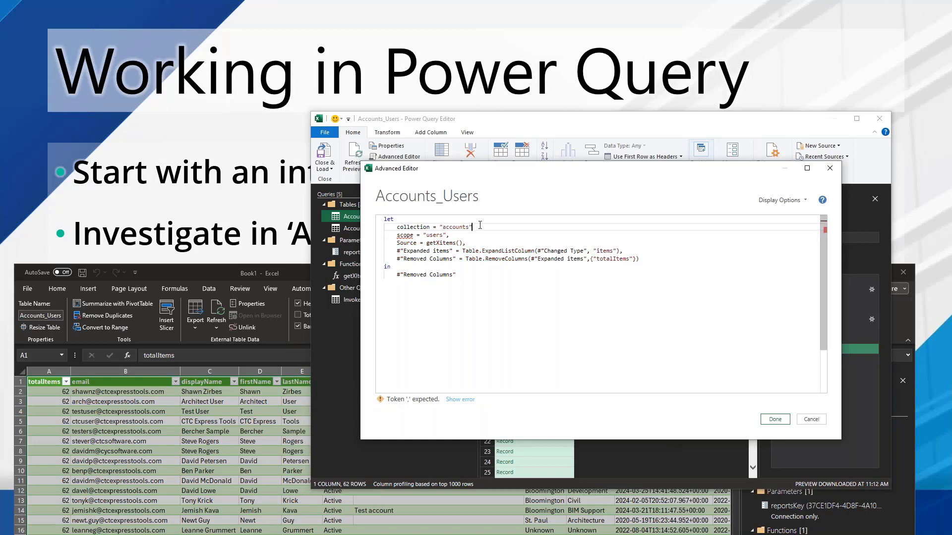
key("Return")
key("BackSpace")
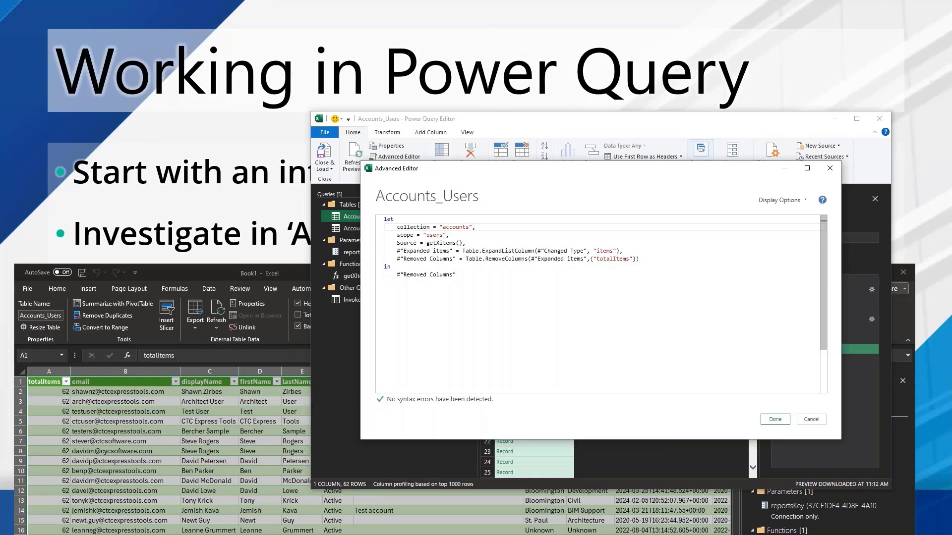
Add a switches variable below scope, set to "&page=1&pageSize=1000&includeRoles=true&orderBy=lastName&orderByDescending=true", from the clipboard history.
left_click(448, 235)
key("Return")
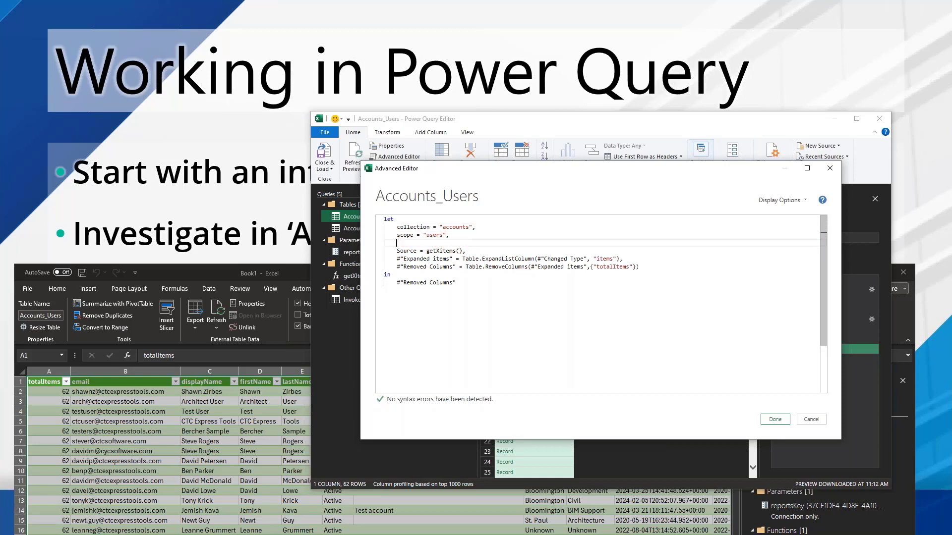
type("switches ")
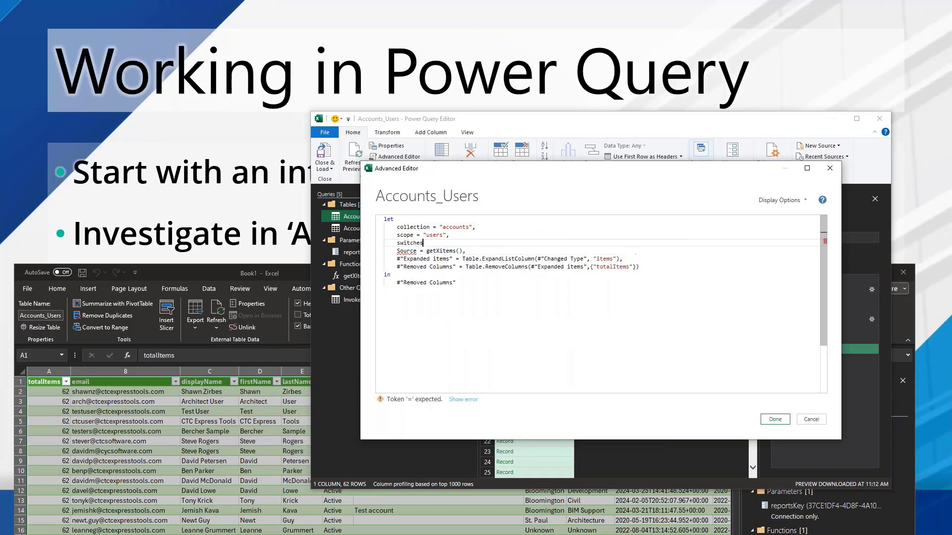
type("= \"")
key("super+v")
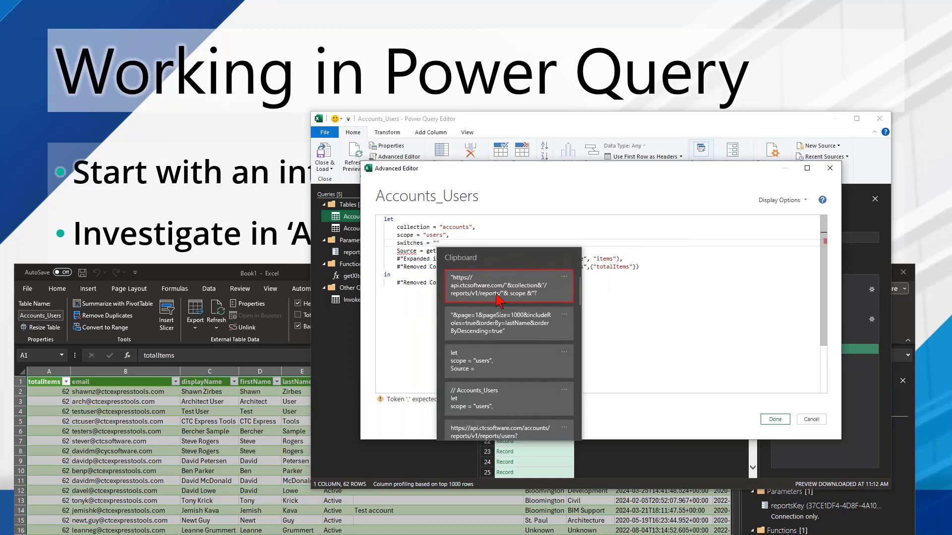
left_click(494, 330)
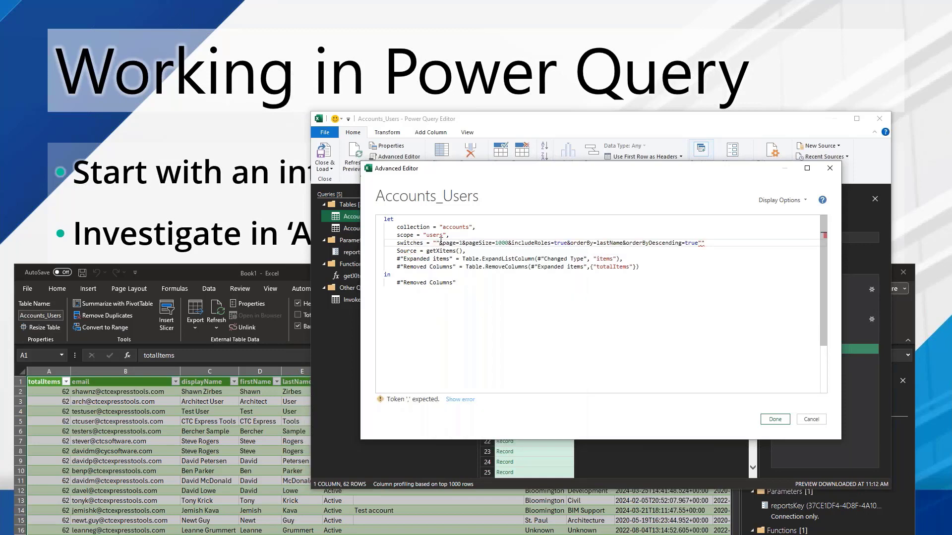
key("Delete")
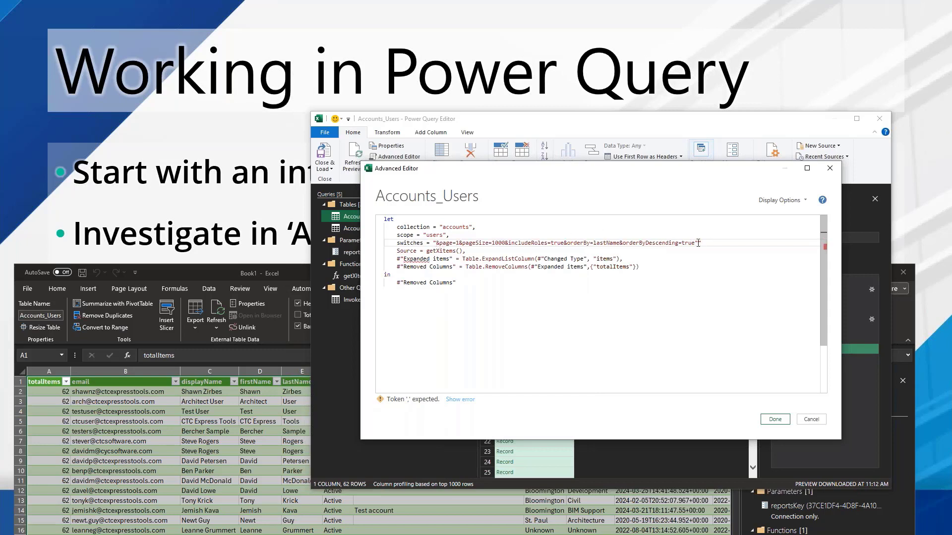
key("BackSpace")
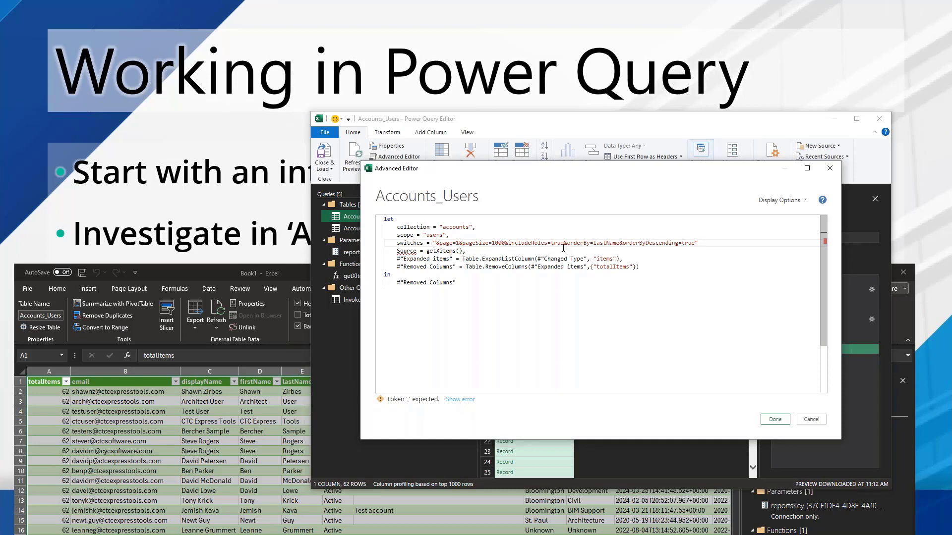
type(",")
Pass collection, scope and switches as the arguments of the getXItems call in Source.
left_click(457, 252)
type("collection")
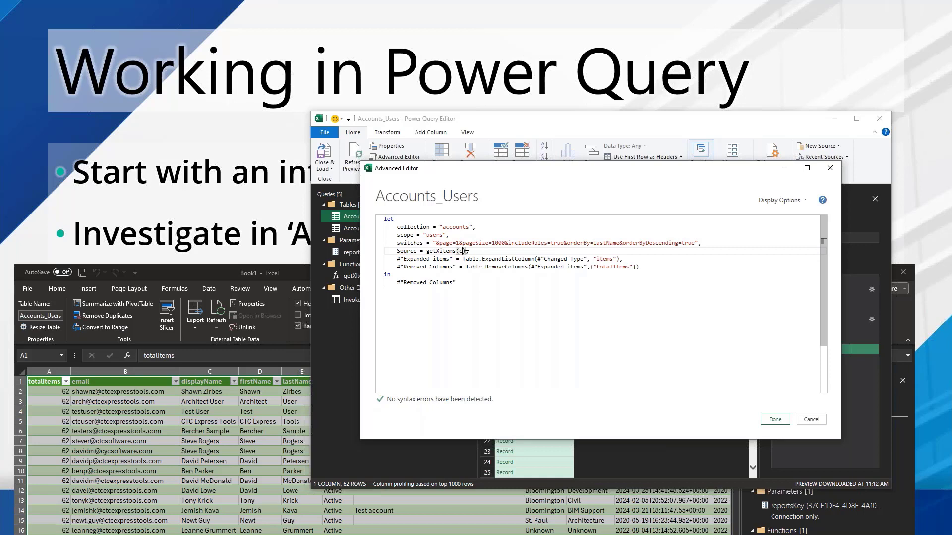
type(",")
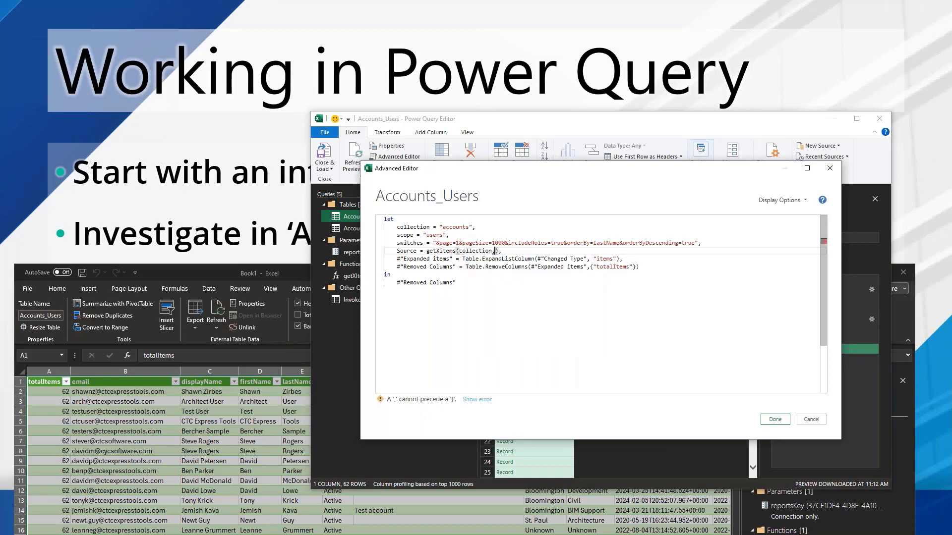
type("scope,")
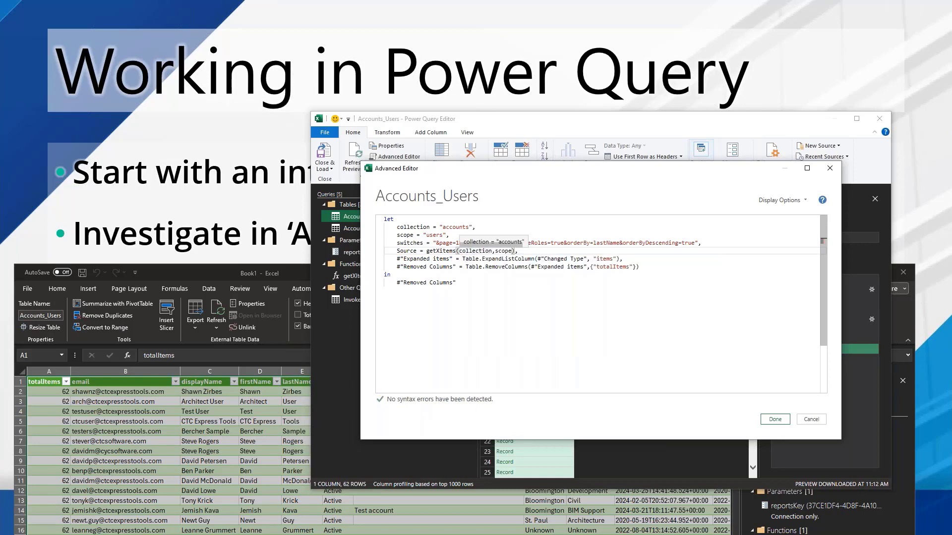
type("s")
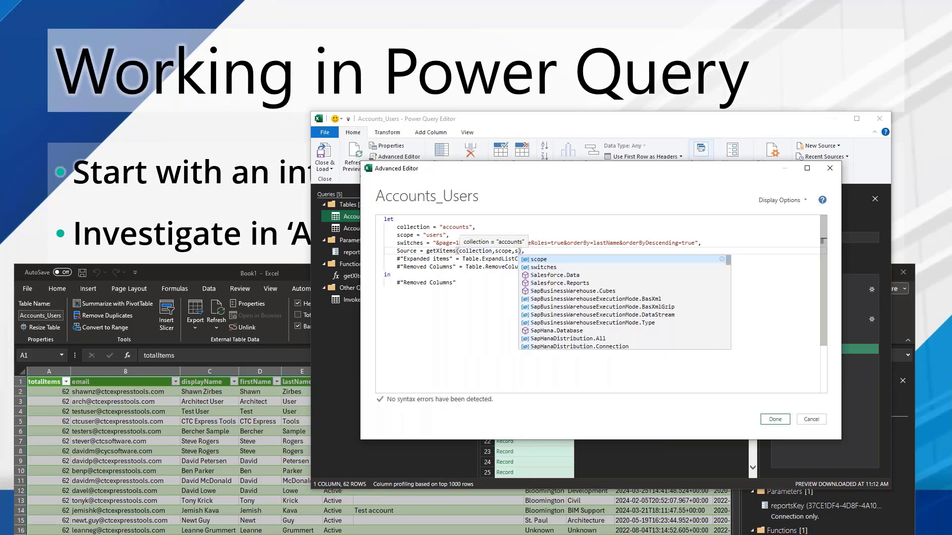
key("Down")
key("Tab")
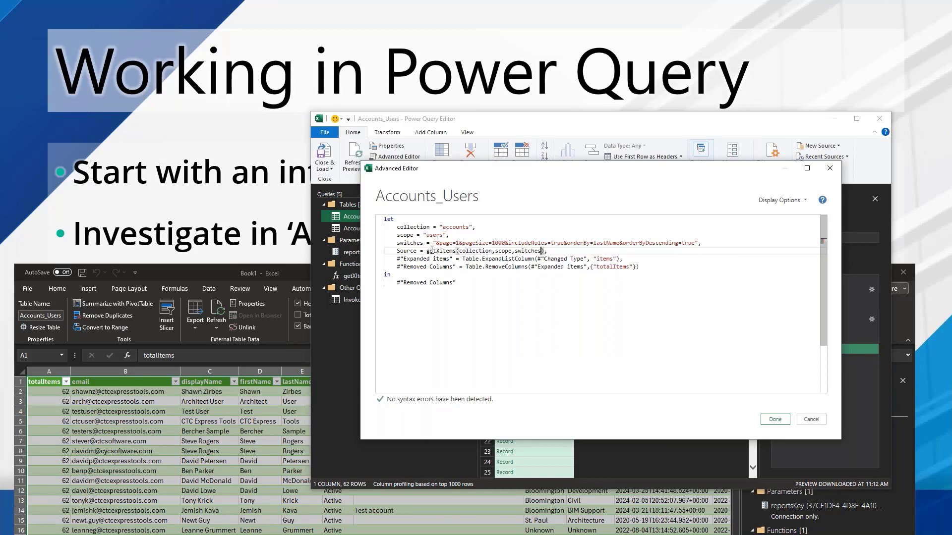
Delete the Expanded items and Removed Columns steps from the Accounts_Users code, along with the trailing comma after the getXItems call.
left_click_drag(427, 252, 459, 252)
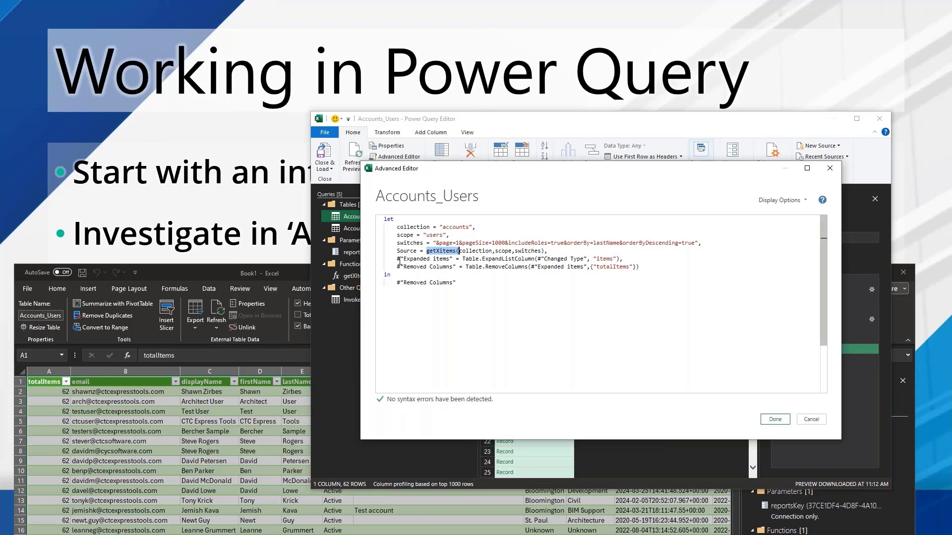
left_click_drag(515, 171, 249, 293)
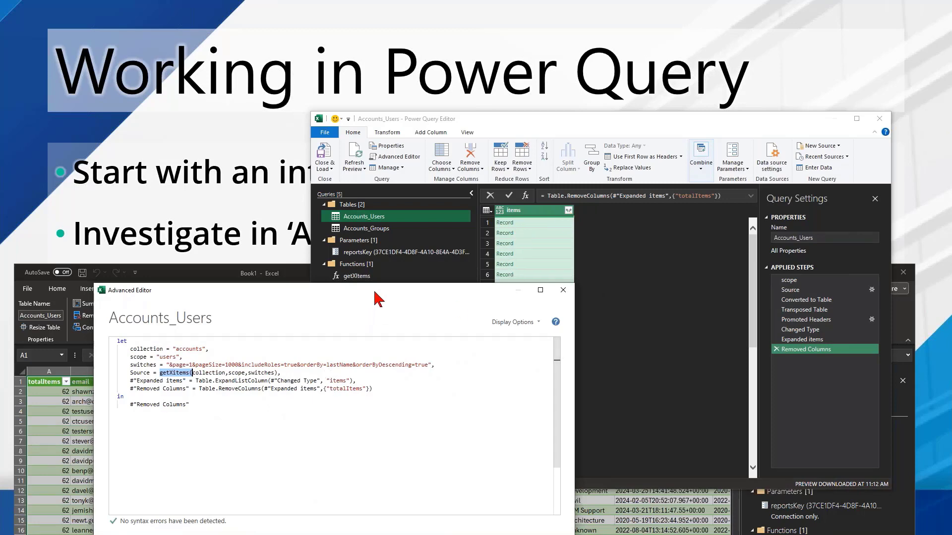
left_click_drag(380, 291, 439, 171)
left_click_drag(442, 275, 440, 255)
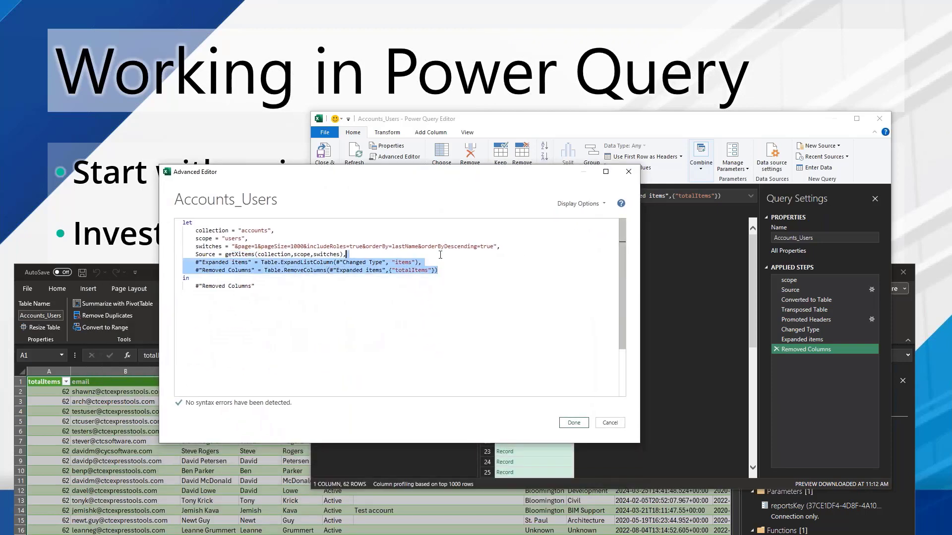
key("Delete")
key("BackSpace")
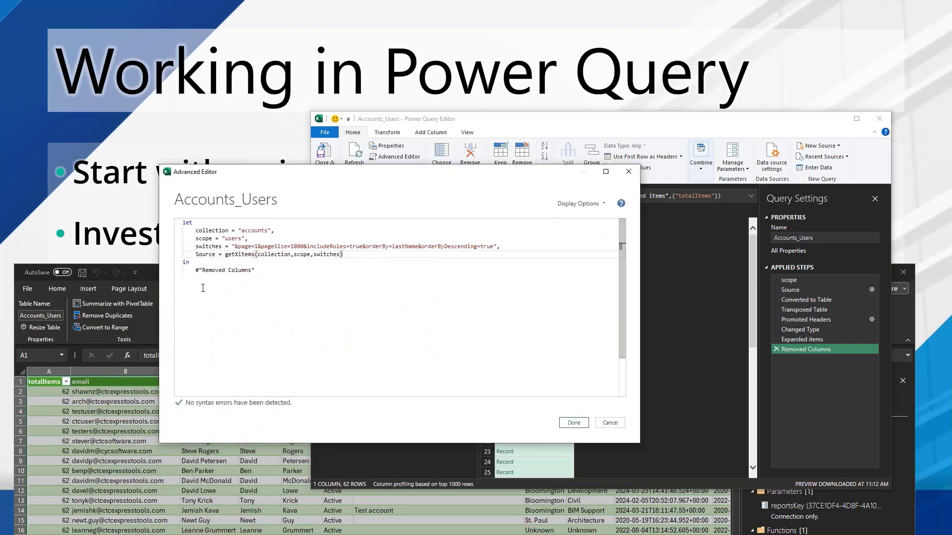
Make the Accounts_Users query return Source instead of #"Removed Columns" and apply the code.
left_click_drag(196, 271, 256, 271)
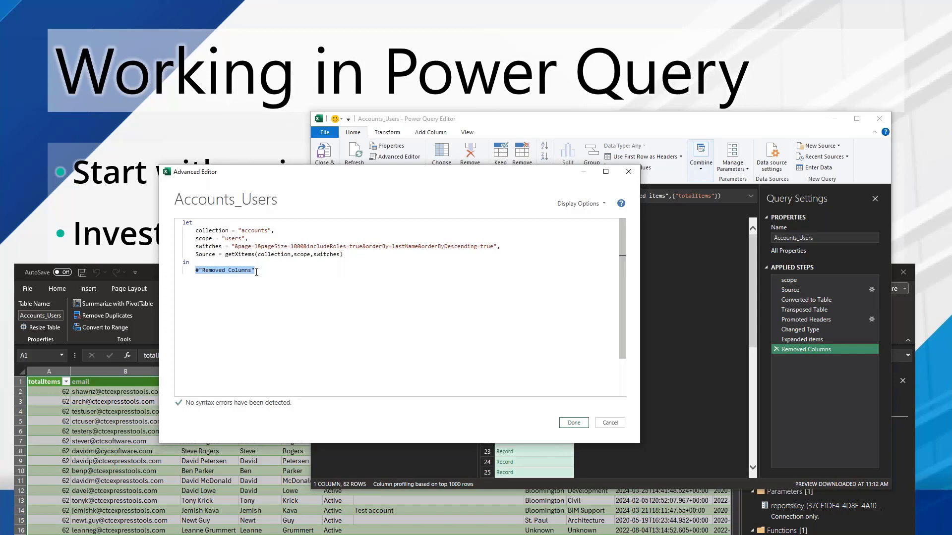
type("Source")
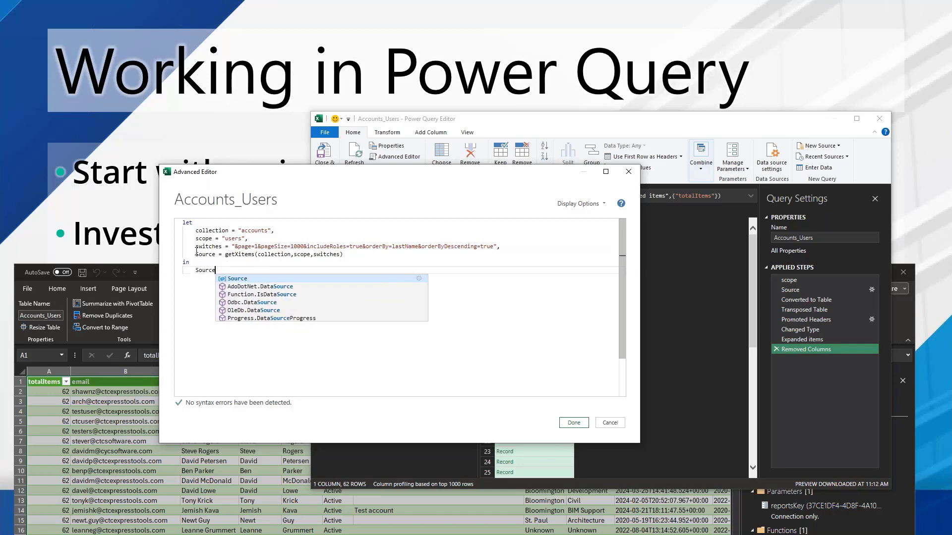
key("Escape")
left_click(198, 263)
left_click(574, 423)
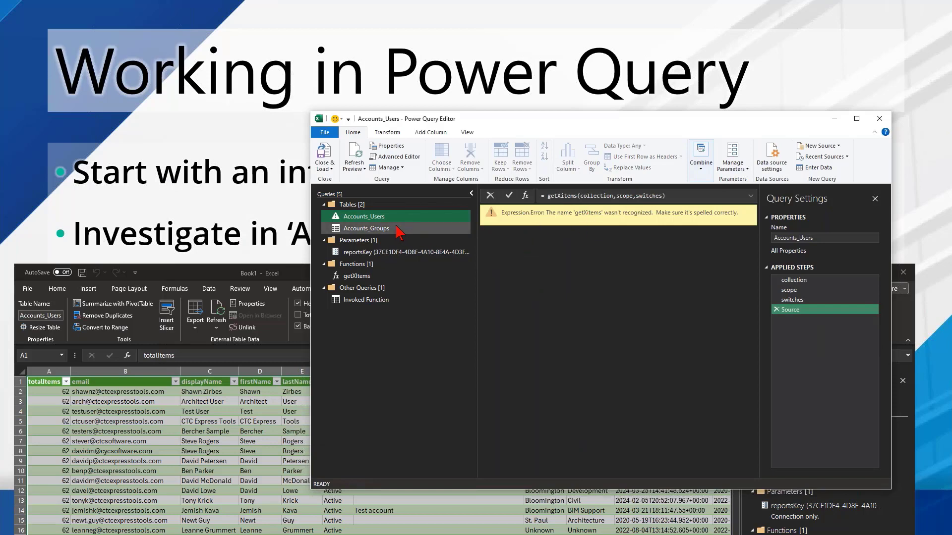
Correct the capitalisation of the function name to getXItems in the Accounts_Users Source line and apply the code.
left_click(399, 158)
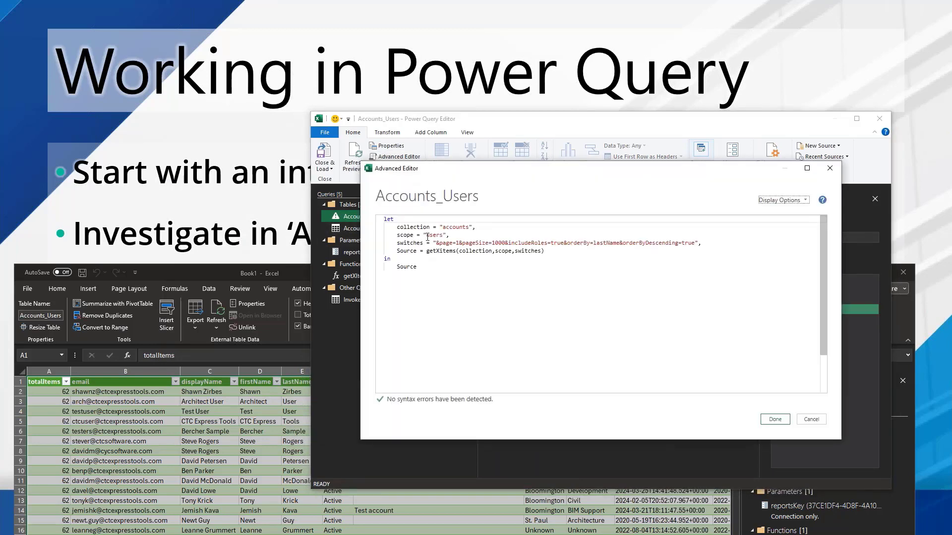
left_click(443, 252)
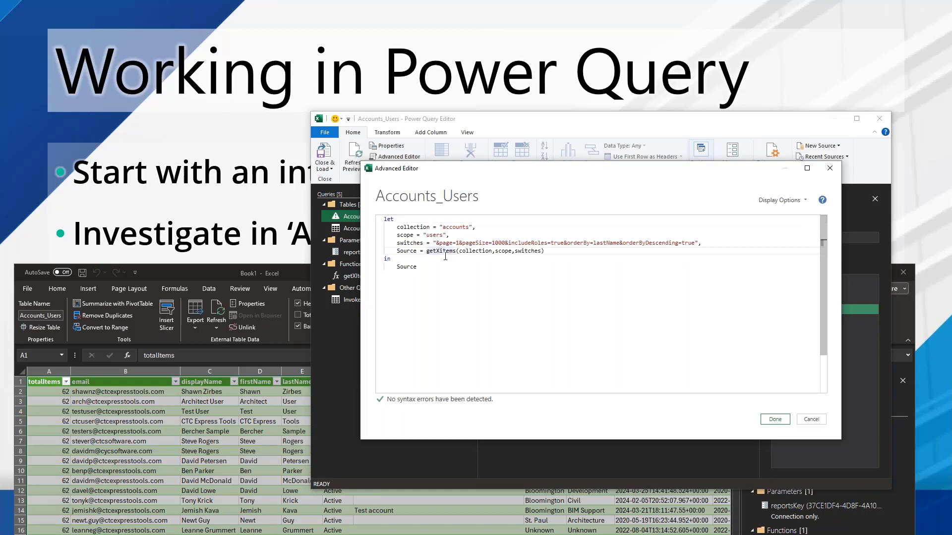
key("Delete")
type("I")
left_click_drag(396, 227, 407, 228)
left_click(463, 252)
mouse_move(463, 251)
key("Left")
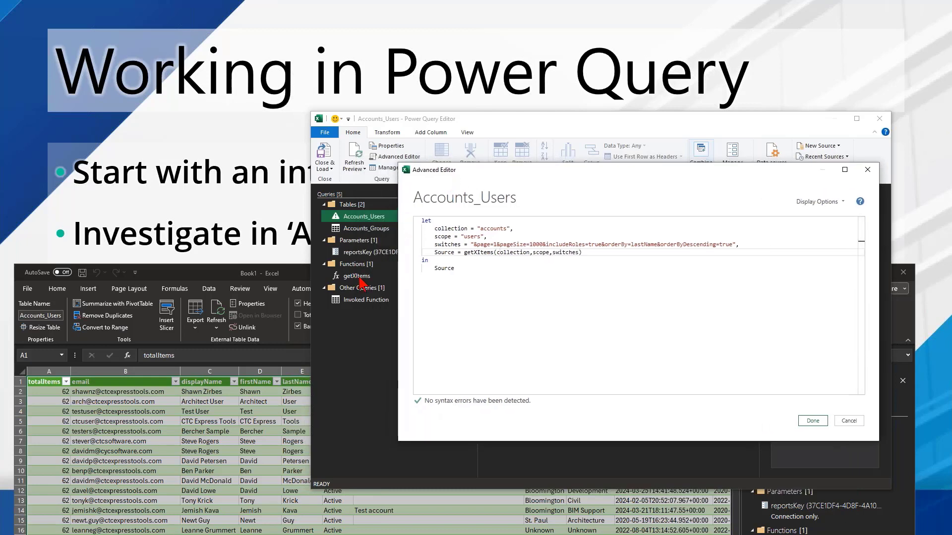
left_click(813, 421)
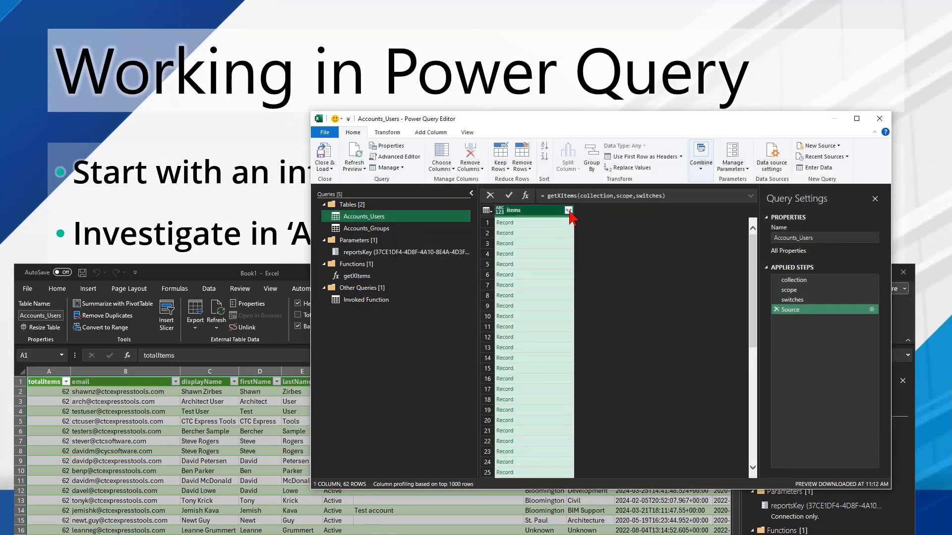
Expand the items column of Accounts_Users into all its fields, without the original column name as prefix.
left_click(568, 211)
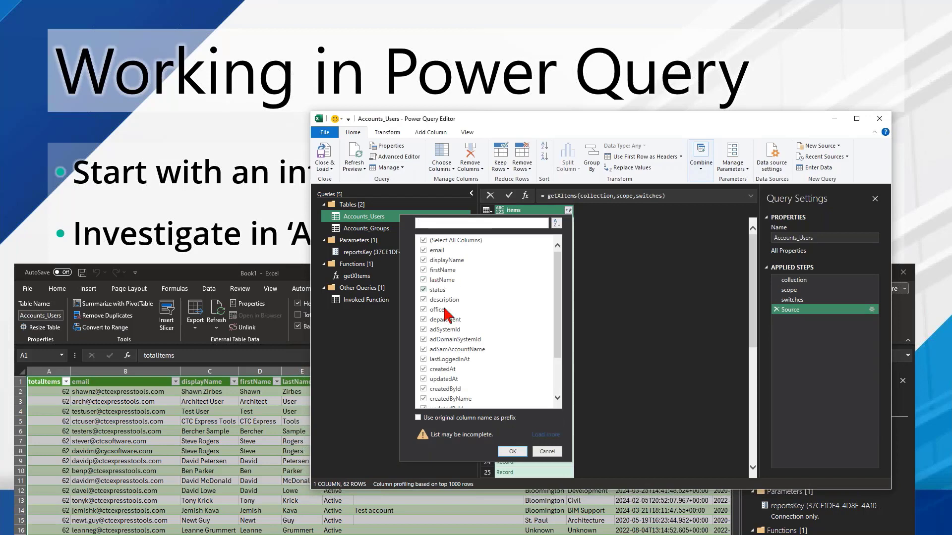
left_click(512, 452)
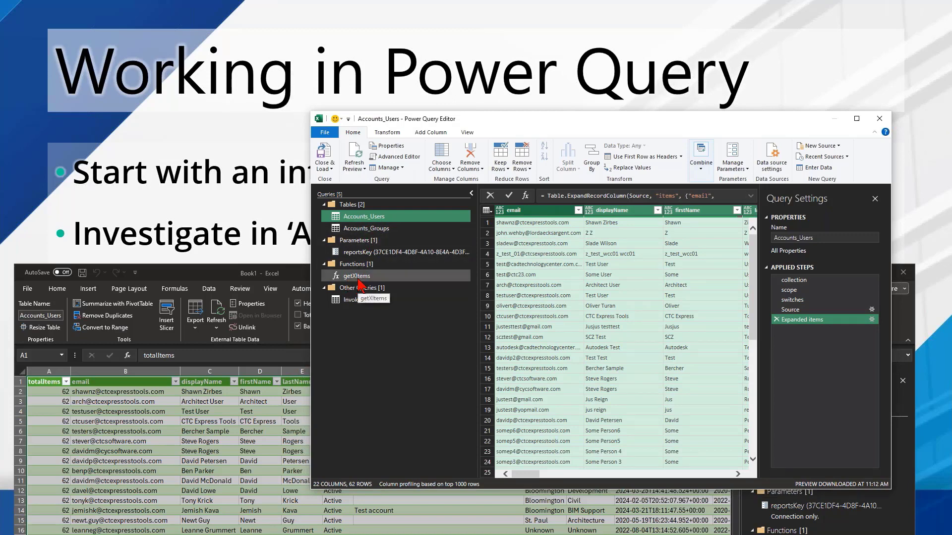
left_click(364, 228)
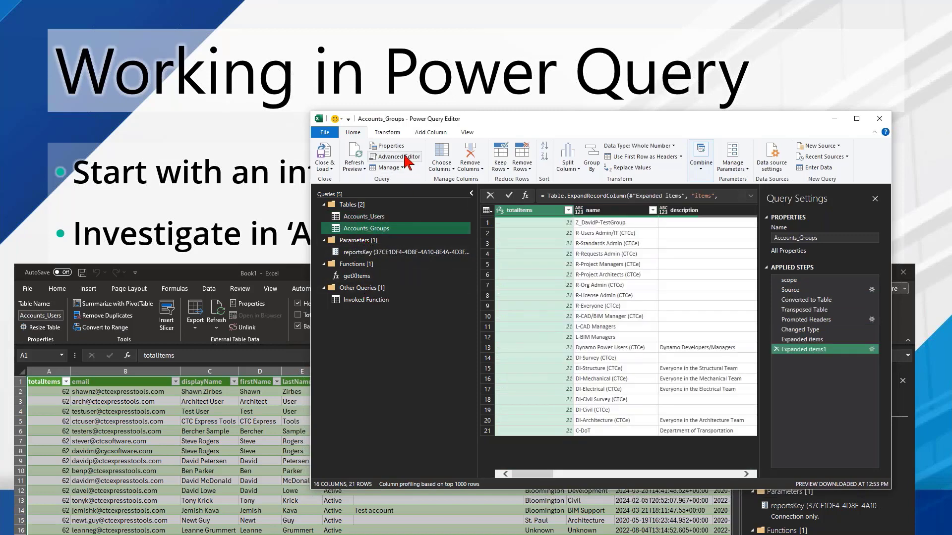
key("Up")
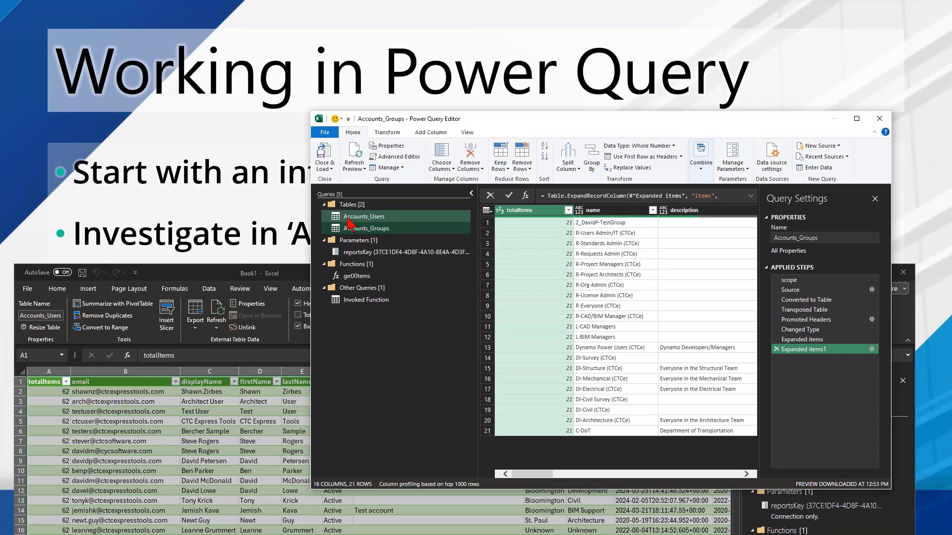
left_click(400, 159)
left_click_drag(385, 219, 722, 243)
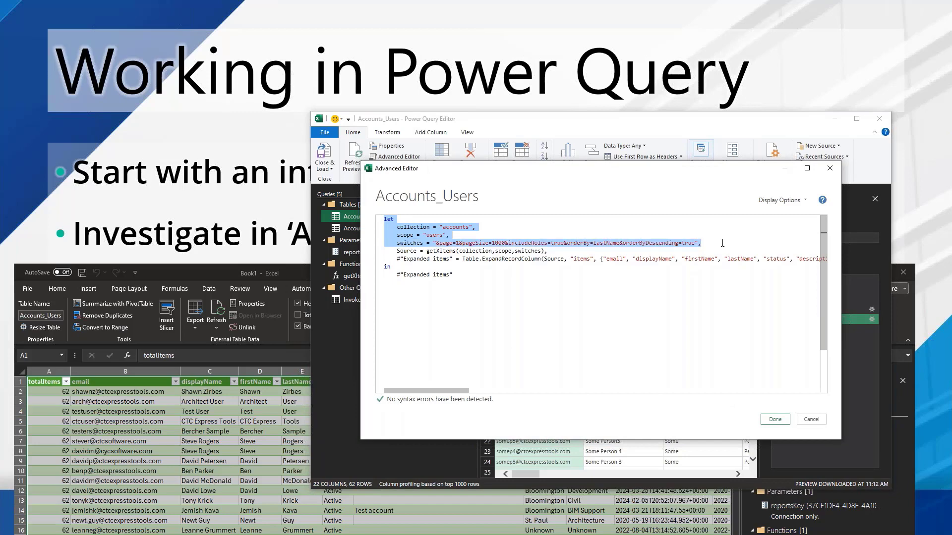
left_click(780, 420)
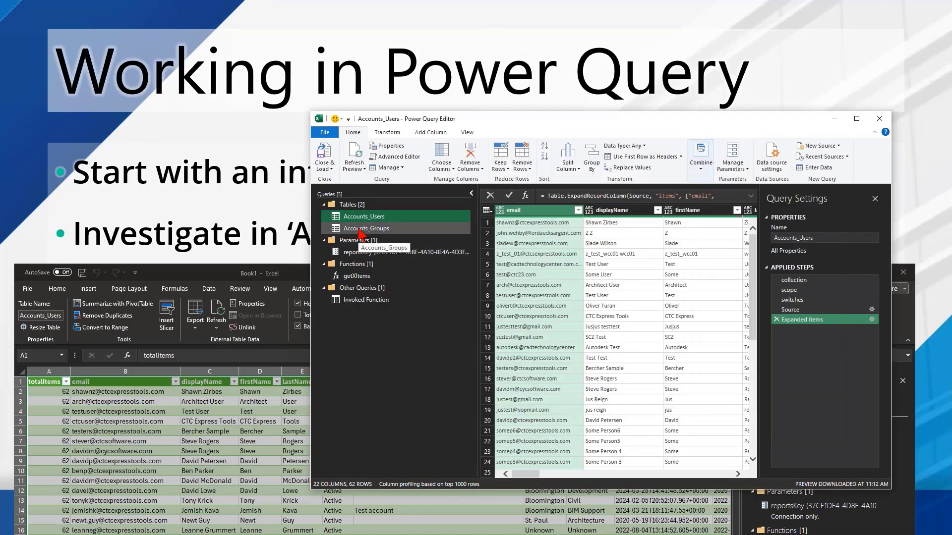
Copy the Accounts_Users code from let through the Source line and close the code editor.
left_click(395, 156)
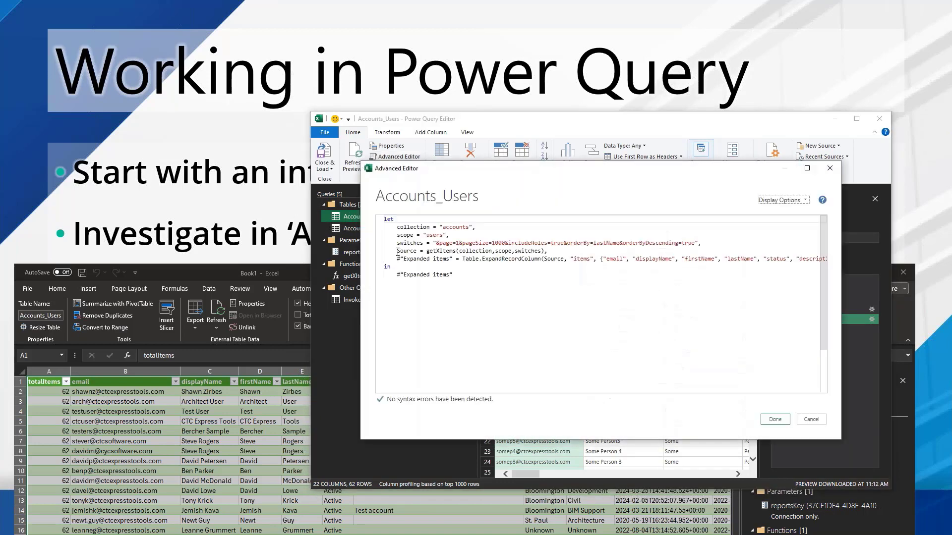
left_click_drag(562, 254, 383, 217)
key("ctrl+c")
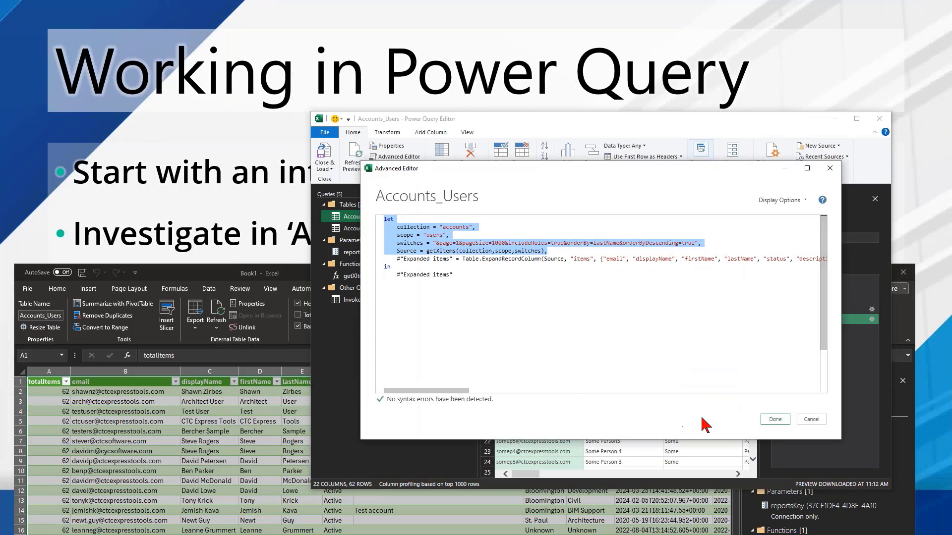
left_click(786, 420)
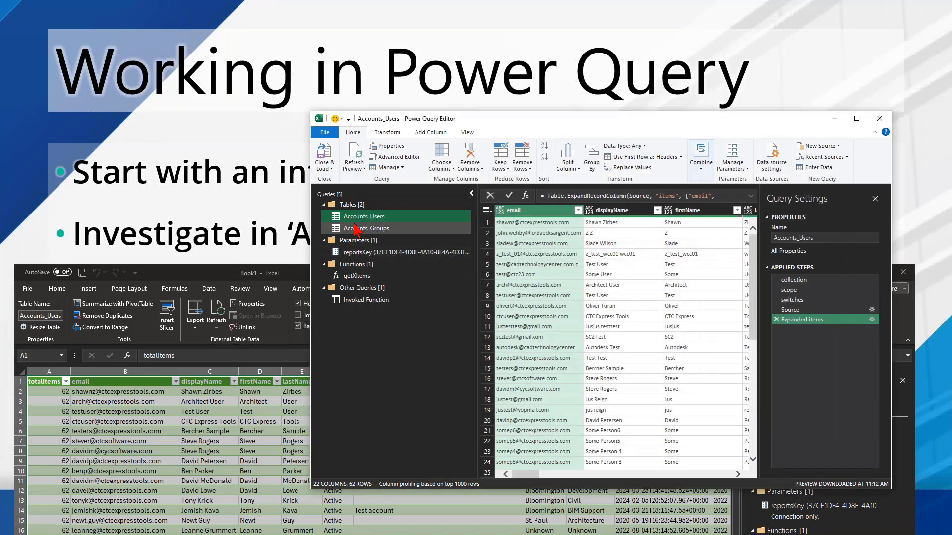
In the Accounts_Groups code, replace everything from let through the Expanded items step with the copied lines.
left_click(367, 229)
left_click(397, 157)
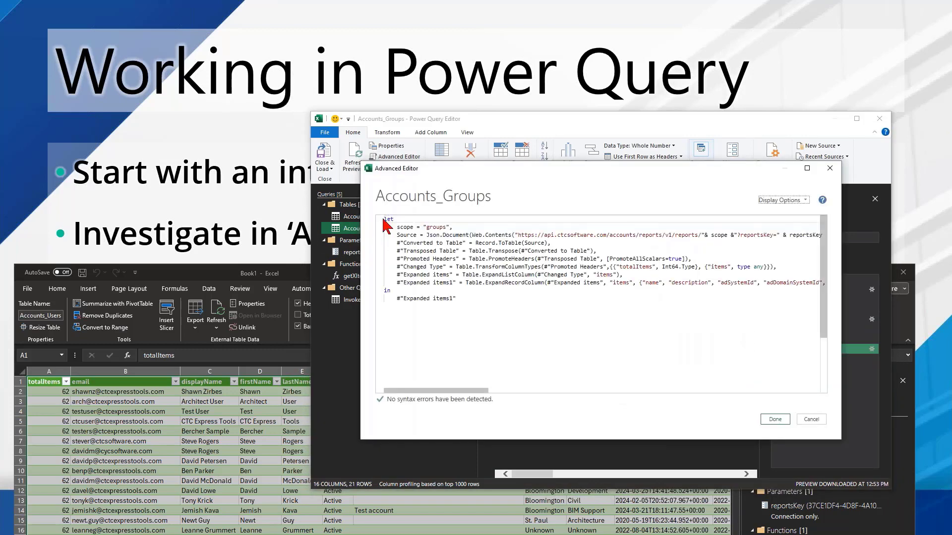
left_click_drag(385, 219, 793, 274)
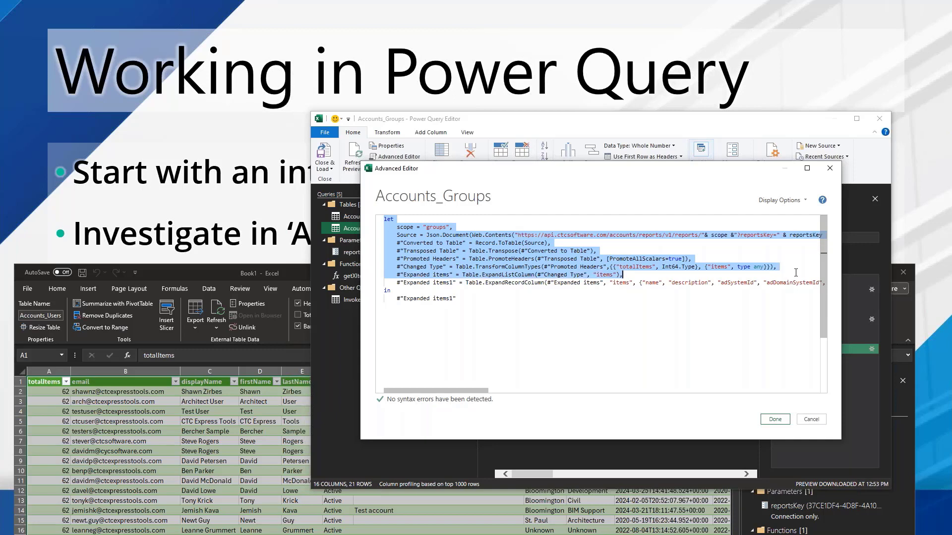
key("ctrl+v")
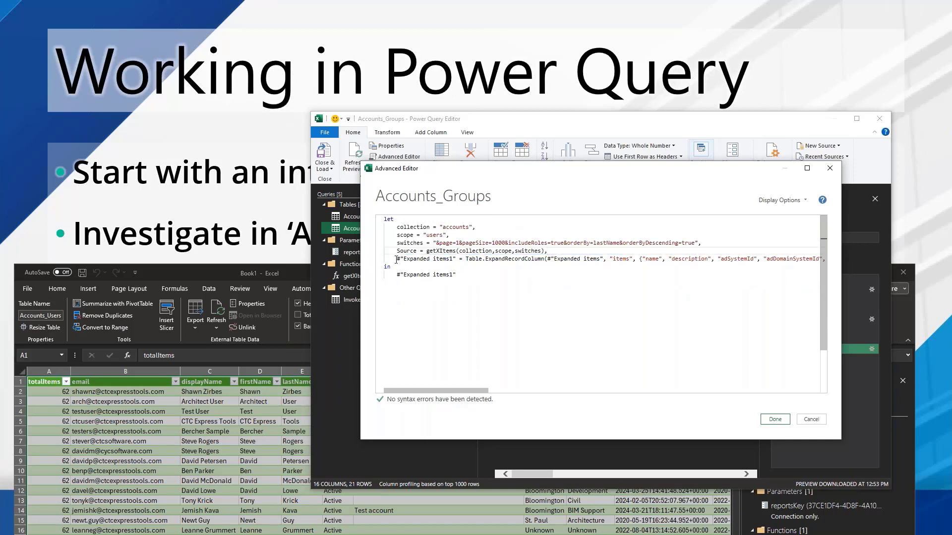
Replace the Expanded items1 step and the in clause of Accounts_Groups with an in clause returning Source, and apply the code.
left_click_drag(397, 260, 483, 296)
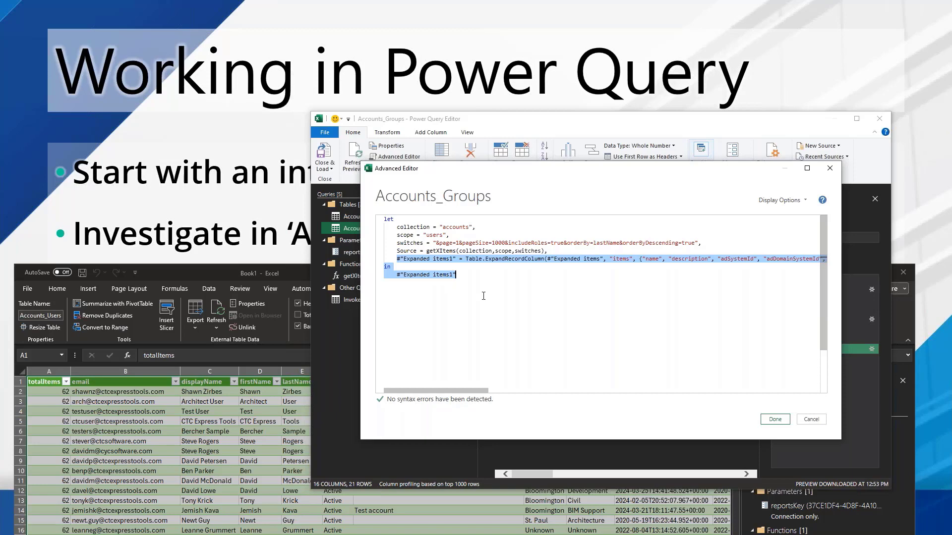
key("BackSpace")
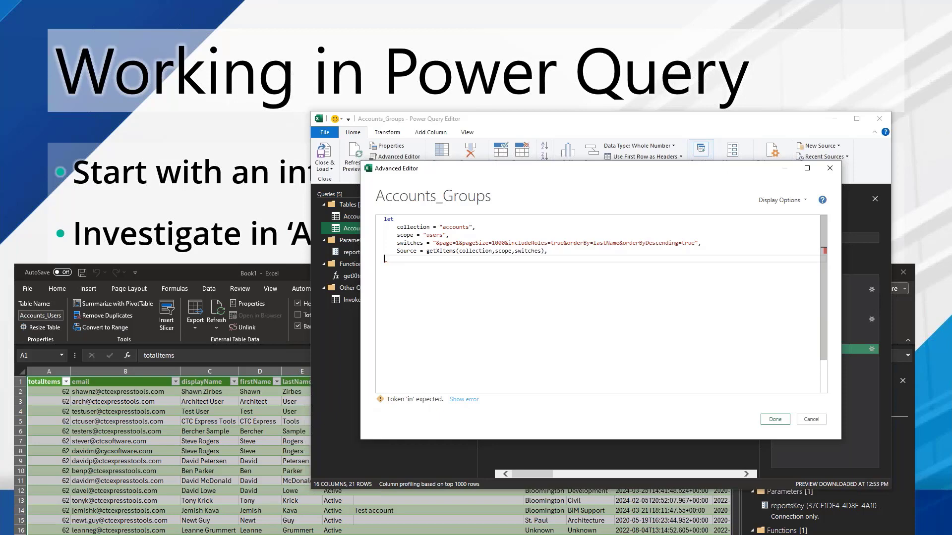
type("in")
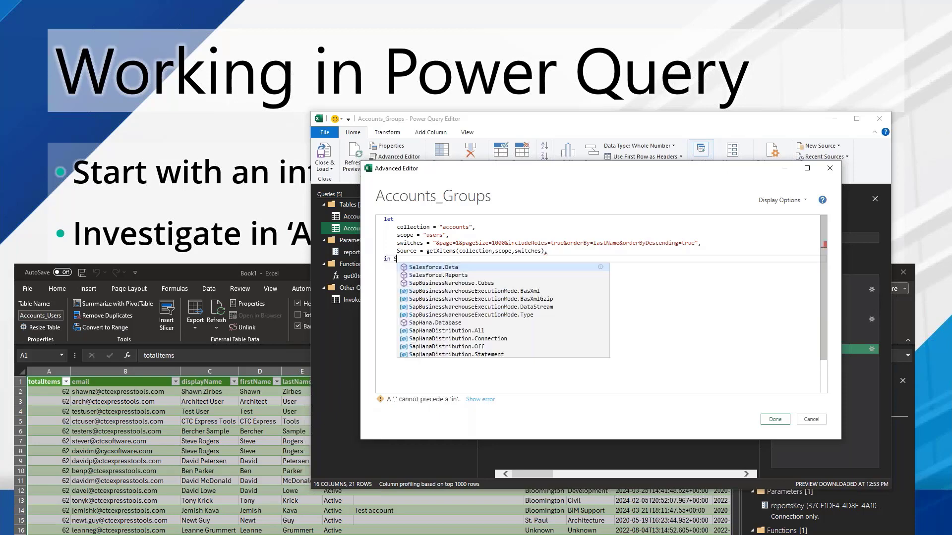
key("Return")
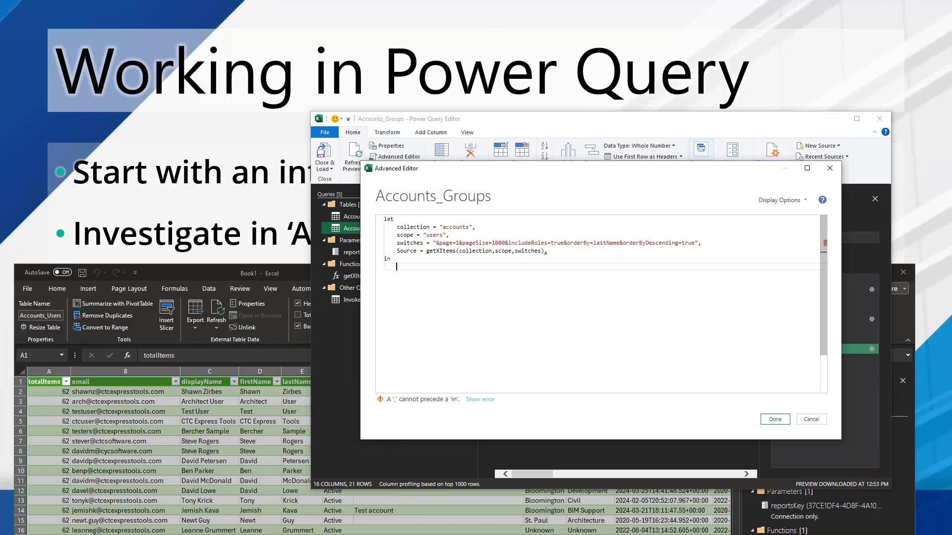
type("Source")
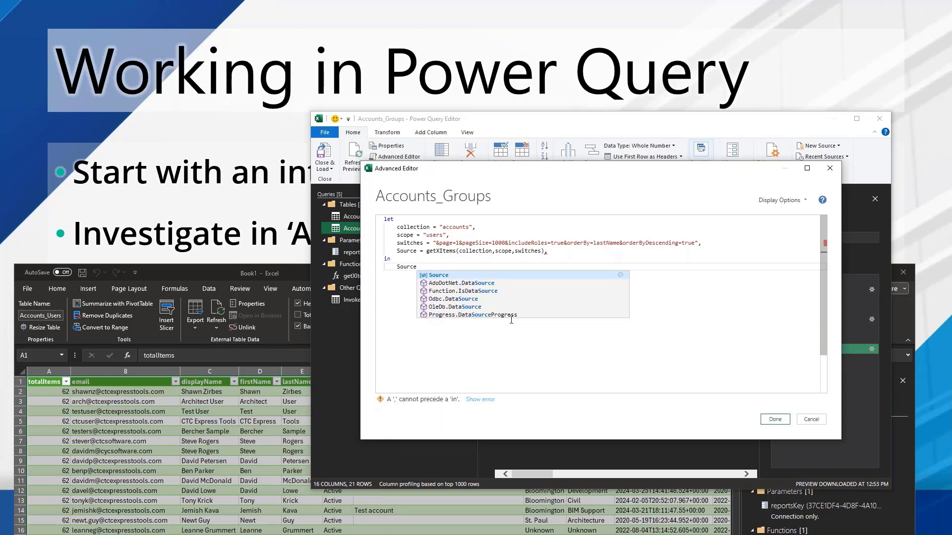
left_click(775, 419)
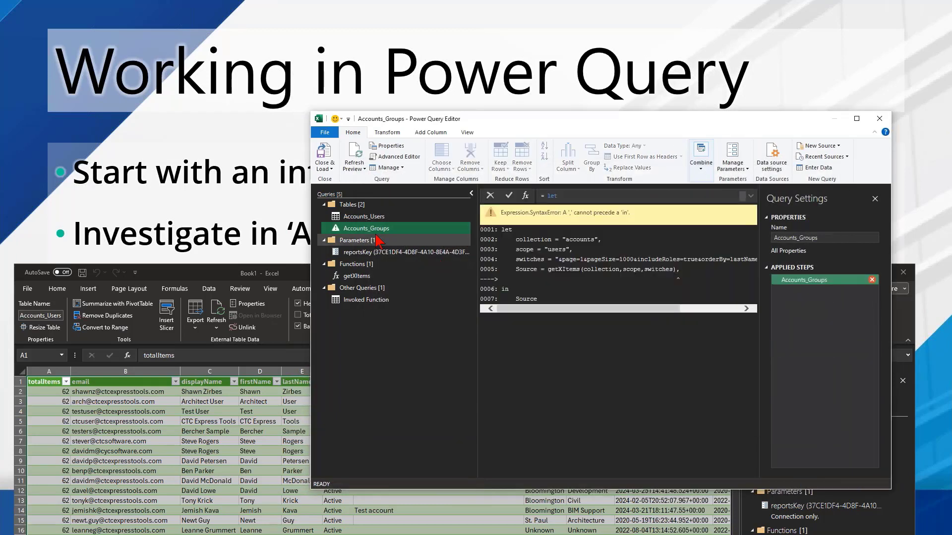
right_click(376, 233)
left_click(531, 403)
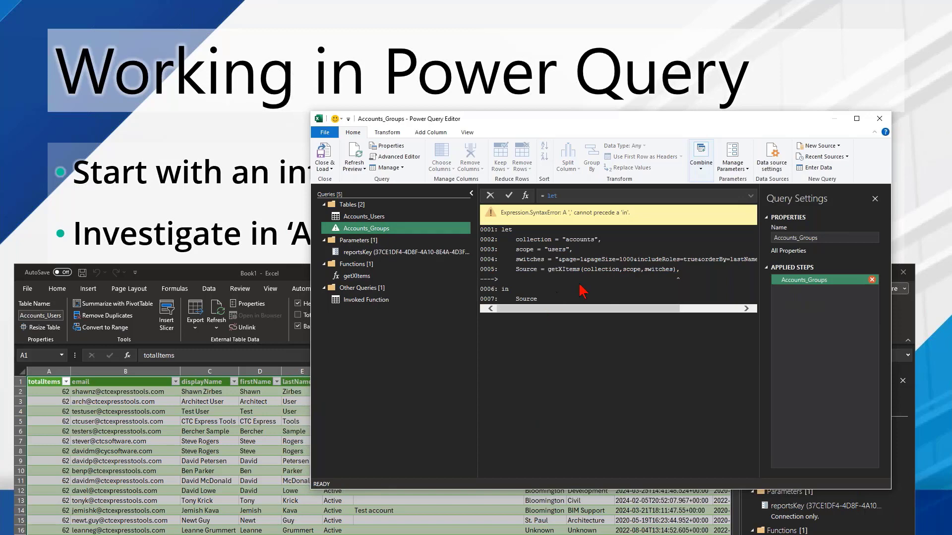
In the Accounts_Groups code, set scope to "groups" and shorten switches to "&page=1&pageSize=1000&includeRoles=true".
left_click(392, 157)
left_click_drag(426, 236, 444, 236)
type("groups")
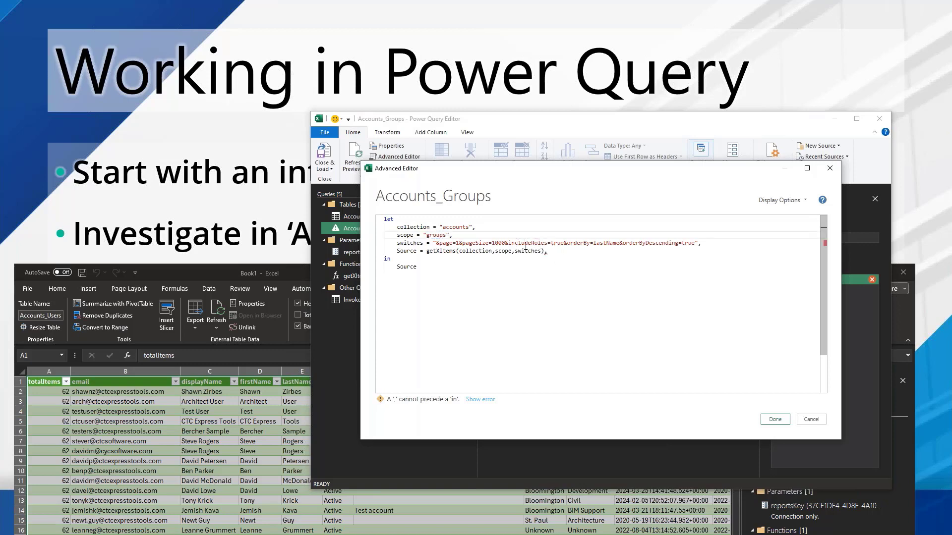
left_click_drag(563, 243, 694, 243)
key("Delete")
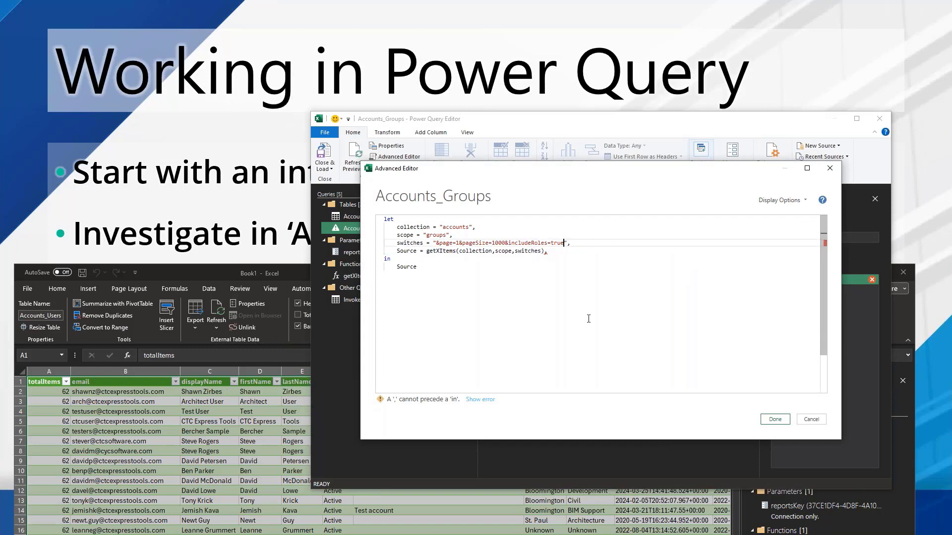
Remove the trailing comma after the getXItems call in Accounts_Groups and apply the code.
left_click(550, 252)
key("BackSpace")
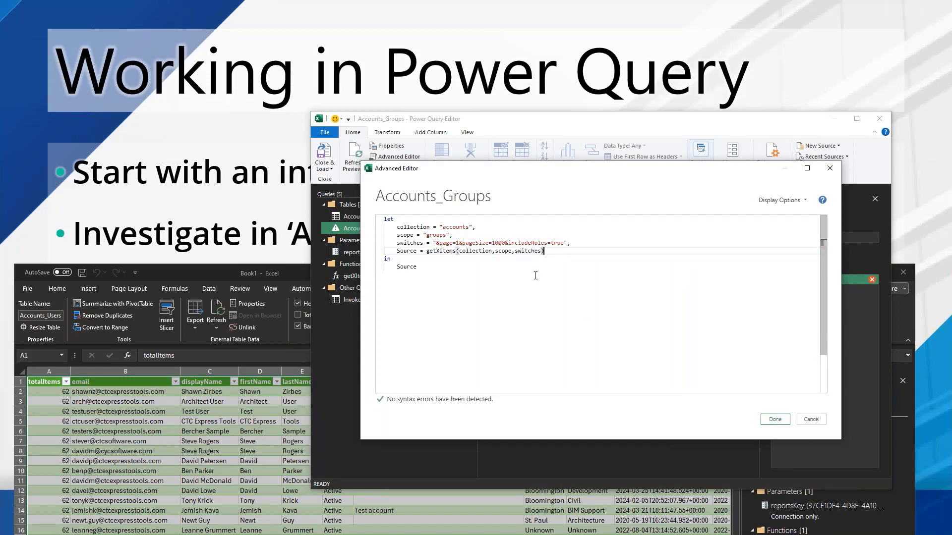
left_click(775, 419)
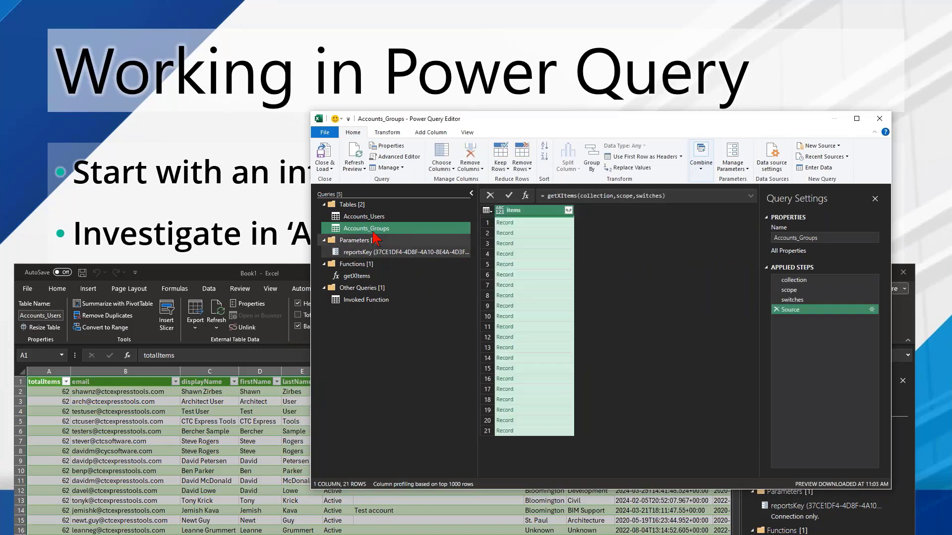
Expand the items column of Accounts_Groups into all of its fields, without the original column name as prefix.
left_click(568, 210)
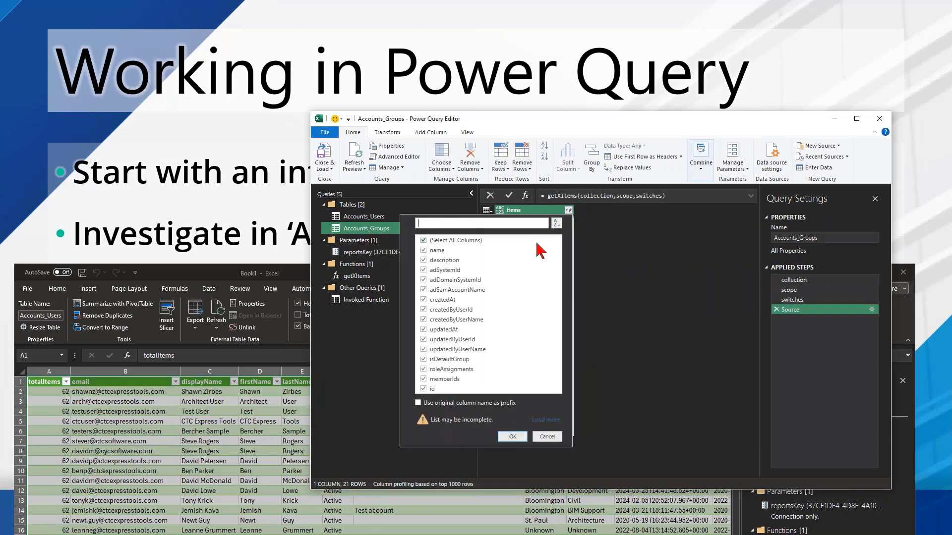
left_click(512, 436)
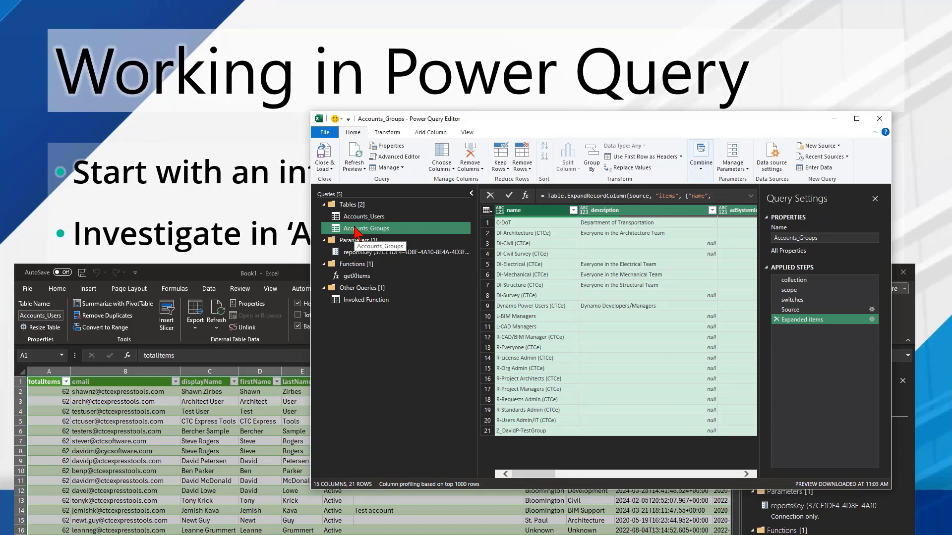
Open the getXItems function and enter csl as its collection parameter.
left_click(367, 301)
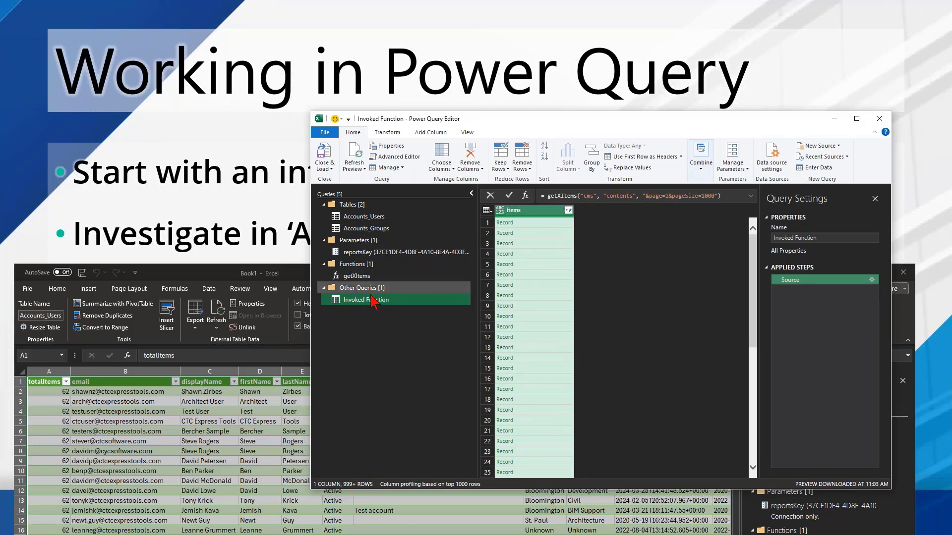
left_click(365, 276)
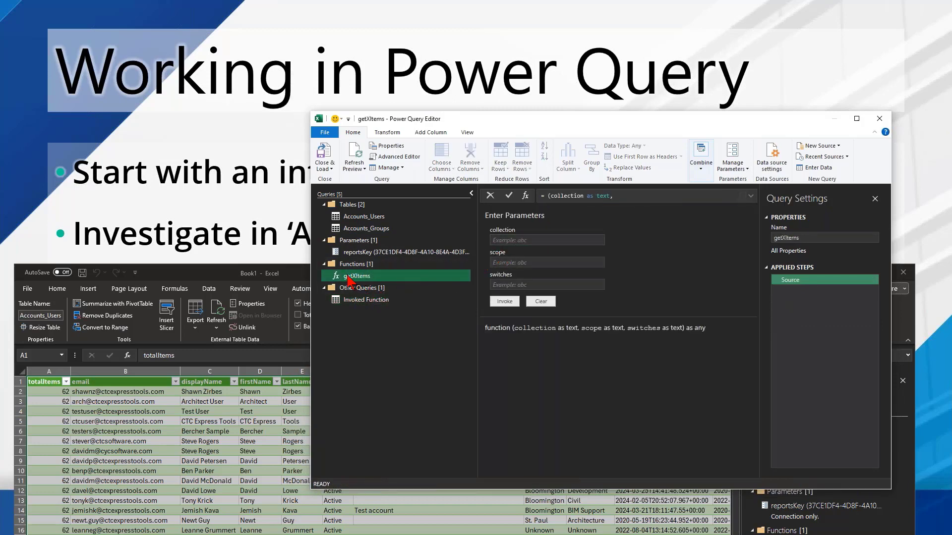
left_click(522, 241)
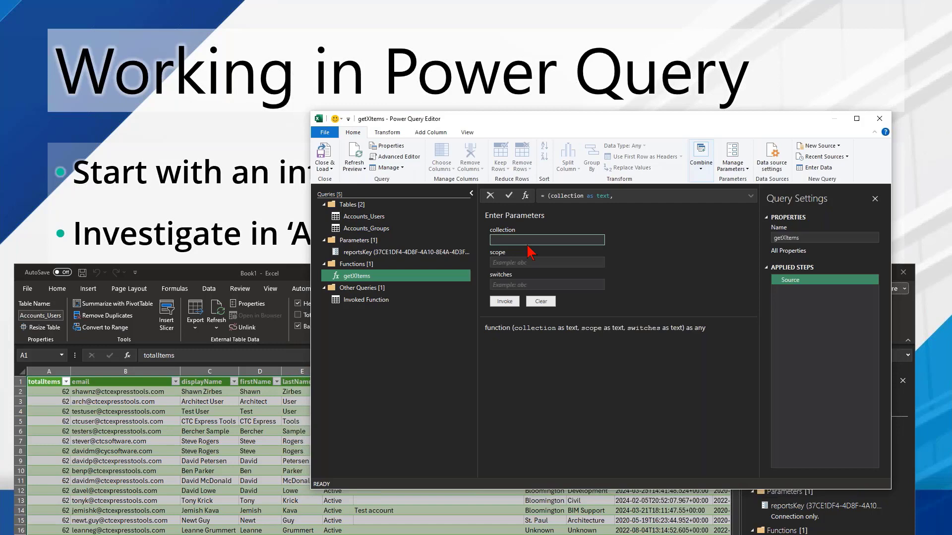
left_click(535, 262)
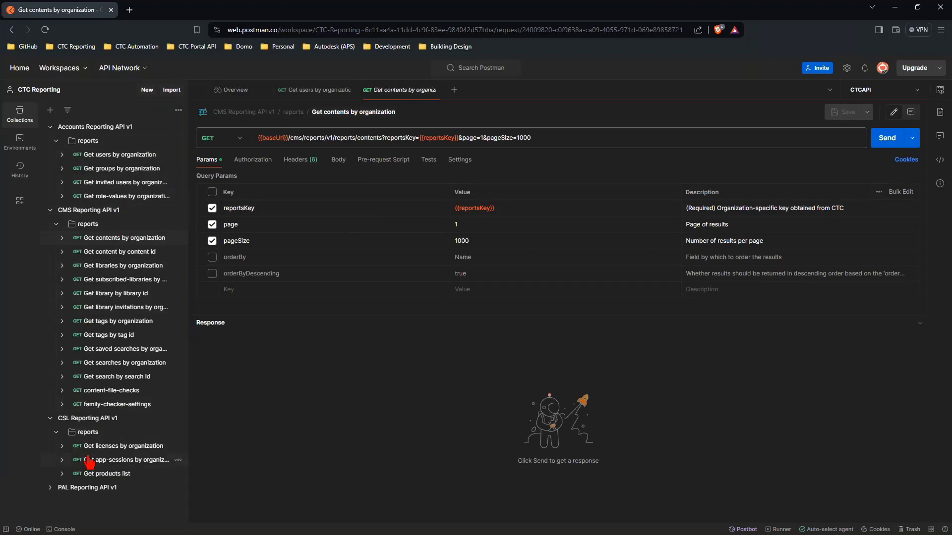
In Postman, open the CSL request Get licenses by organization and check the scope name in its URL.
left_click(112, 446)
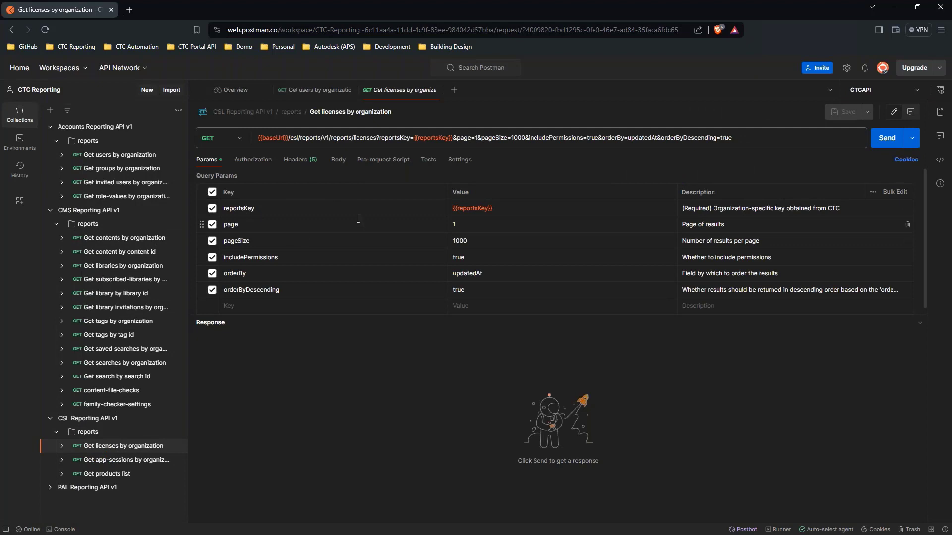
left_click_drag(353, 138, 377, 139)
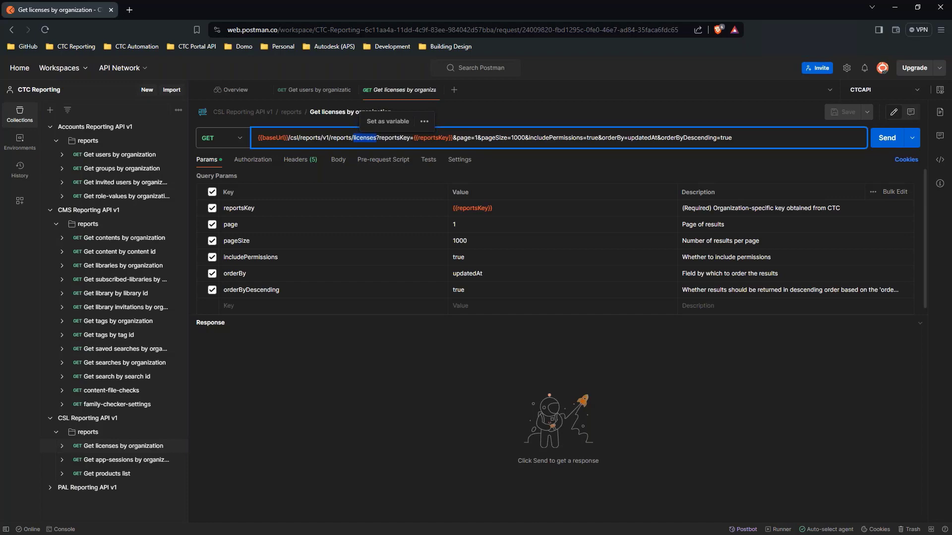
key("alt+Tab")
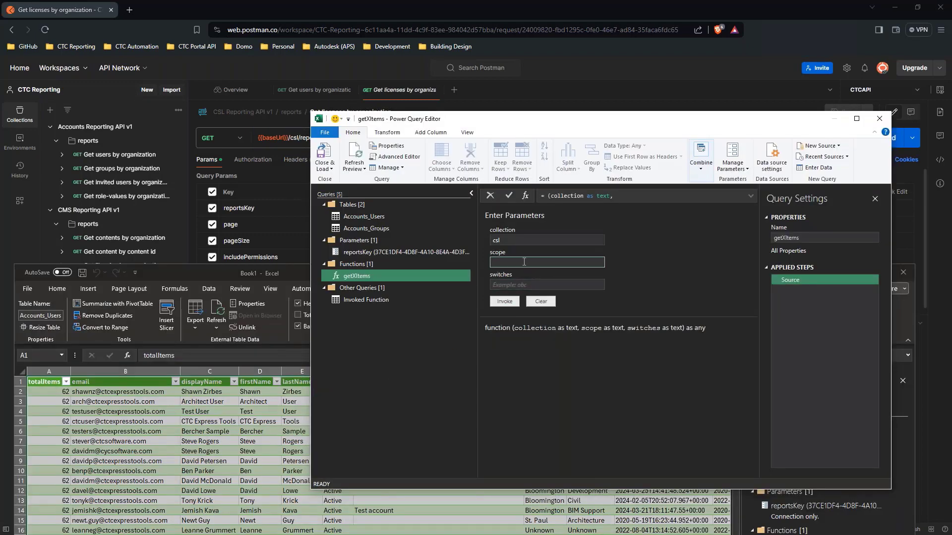
Back in Power Query, set getXItems' scope to licenses and switches to &page=1&pageSize=1000, and invoke the function.
left_click(523, 263)
type("licenses")
left_click(532, 283)
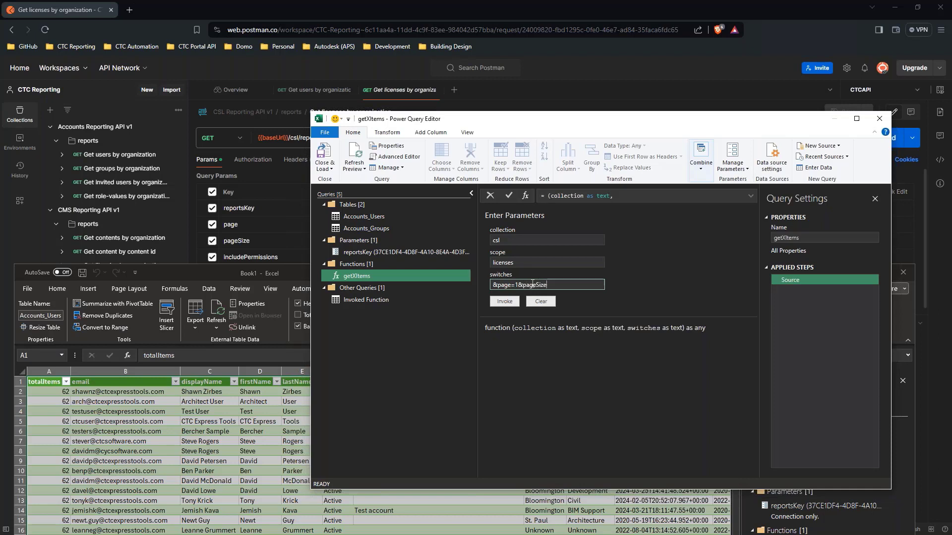
left_click(506, 302)
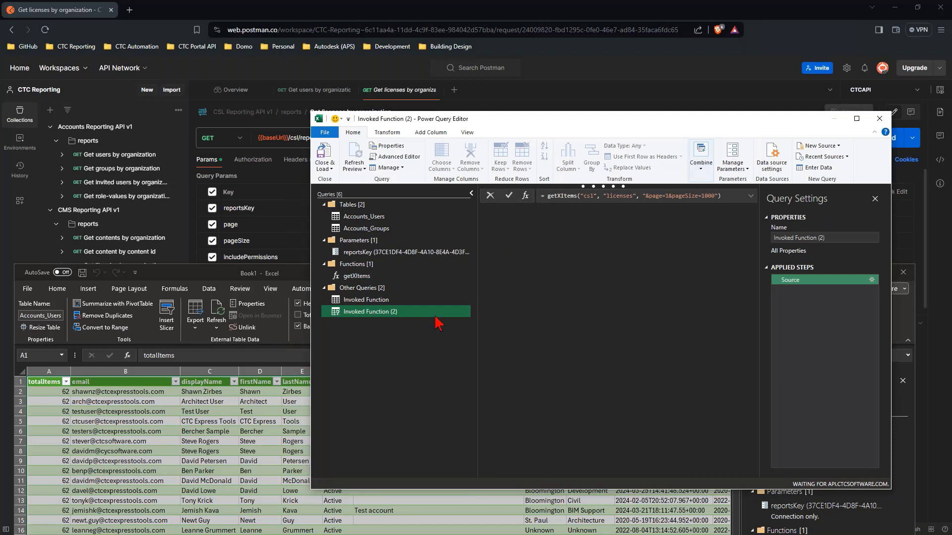
Rename the newly invoked licenses query as CSL_Licences.
right_click(368, 313)
left_click(401, 358)
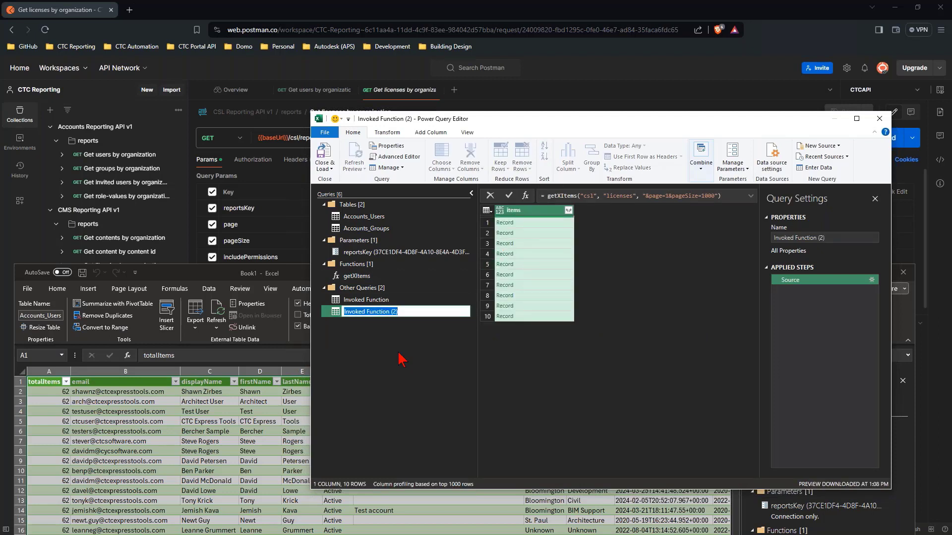
type("CS")
key("Return")
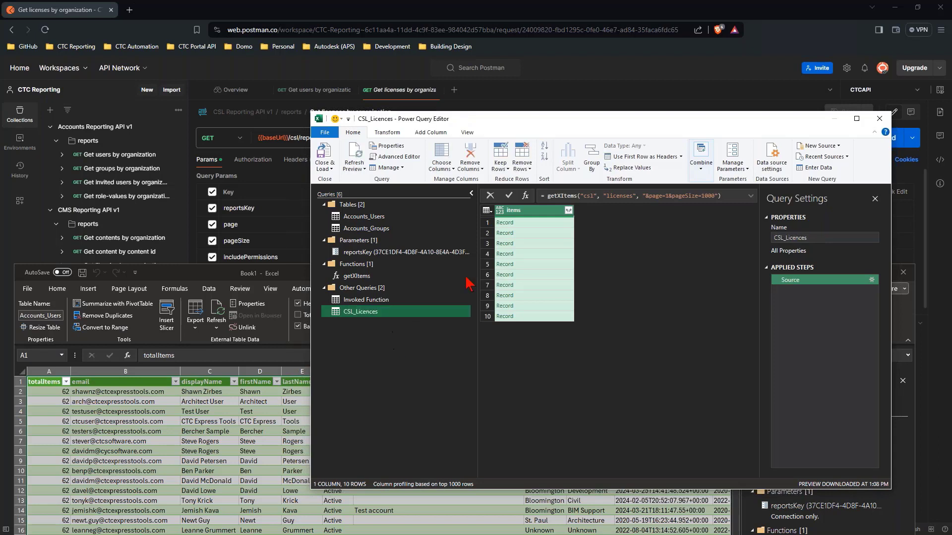
Expand the items column of CSL_Licences into all of its fields, without the original column name as prefix.
left_click(568, 210)
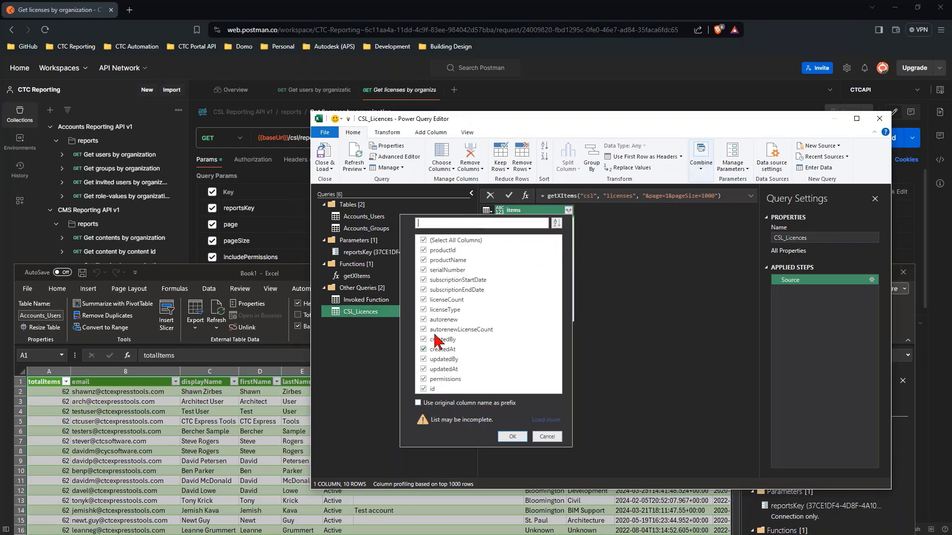
left_click(513, 437)
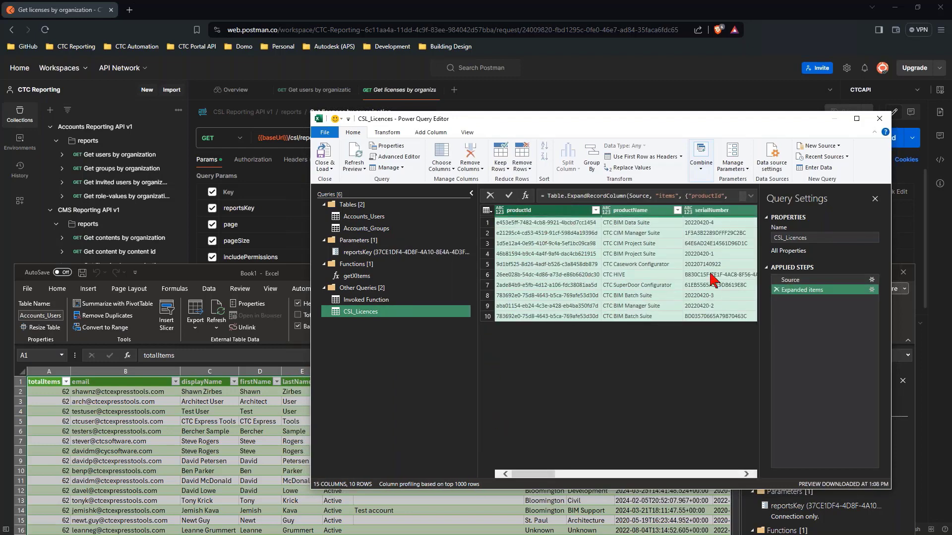
mouse_move(542, 481)
left_mouse_down()
mouse_move(585, 479)
mouse_move(535, 479)
left_mouse_up()
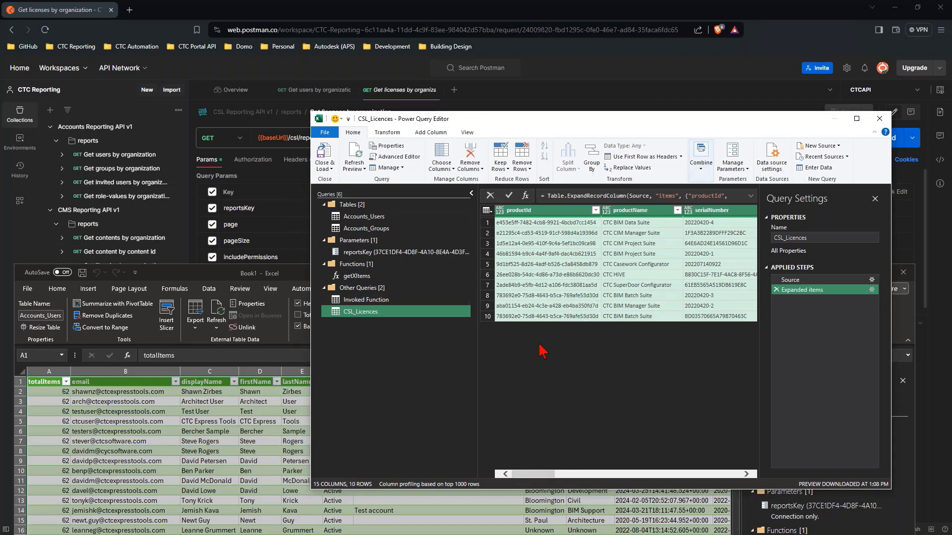
Close and load the queries into the workbook, and review the CSL_Licences, Accounts_Users and Accounts_Groups sheets.
left_click(321, 157)
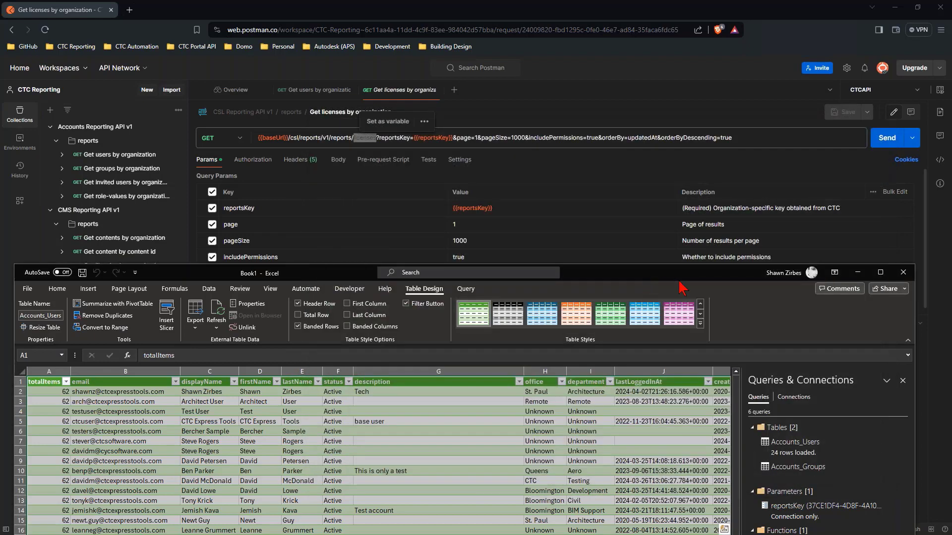
left_click_drag(686, 261, 706, 89)
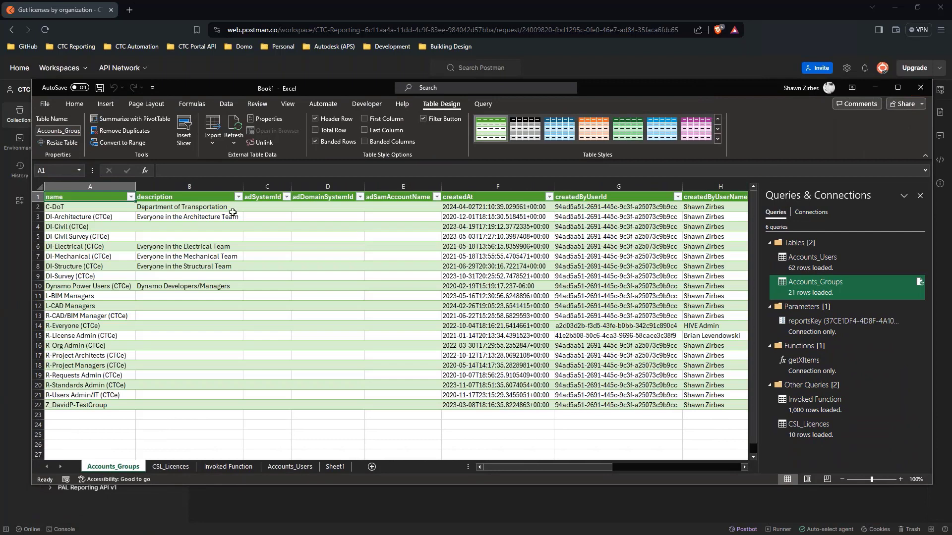
left_click(161, 467)
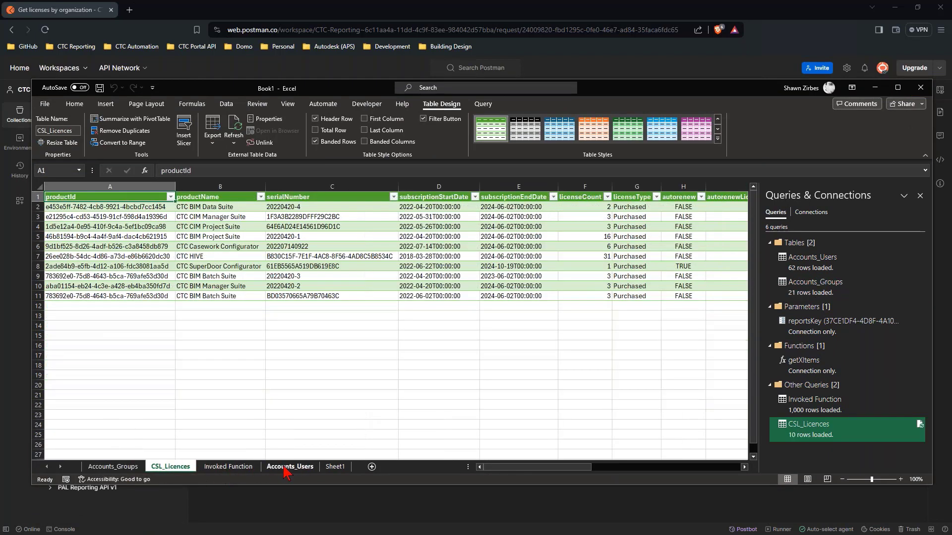
left_click(288, 468)
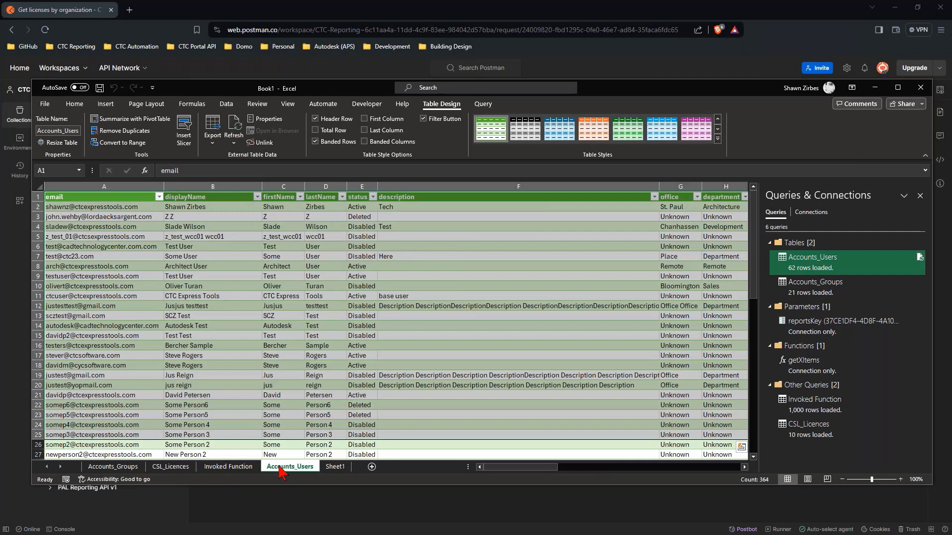
left_click(124, 467)
left_click(173, 468)
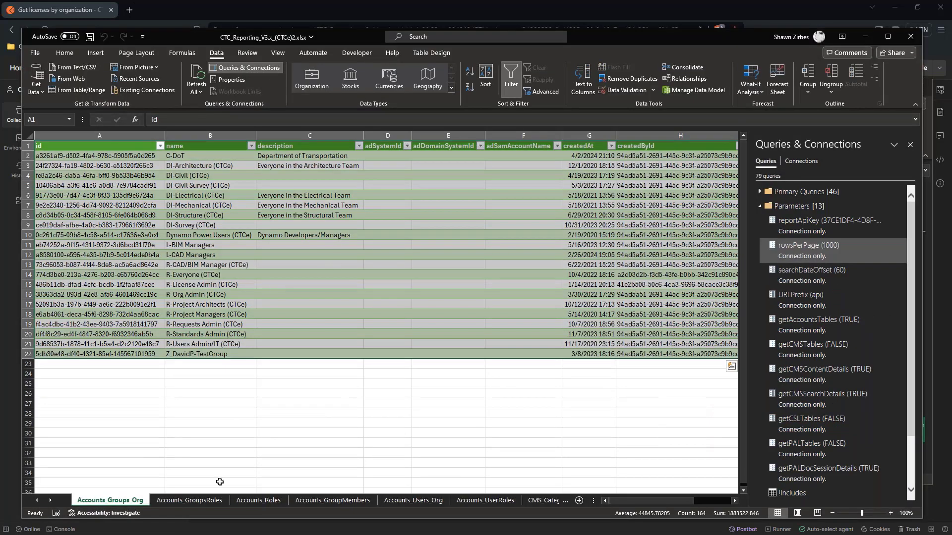
In the CTC_Reporting_V3.x_(CTCe)2.xlsx workbook, examine the loaded Accounts sheets and the CMS_Category sheet, ending on Accounts_Groups_Org.
left_click(284, 501)
left_click(332, 501)
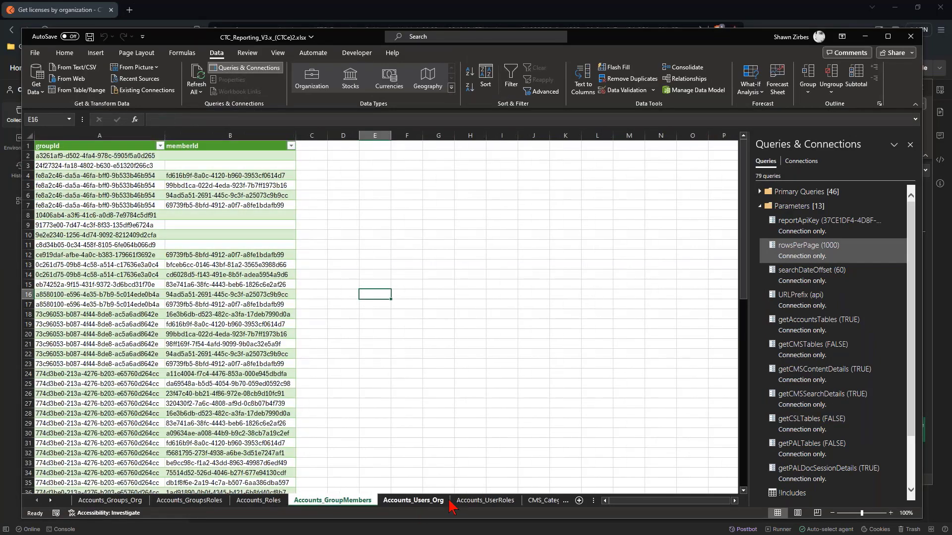
left_click(413, 500)
left_click(485, 500)
left_click(550, 502)
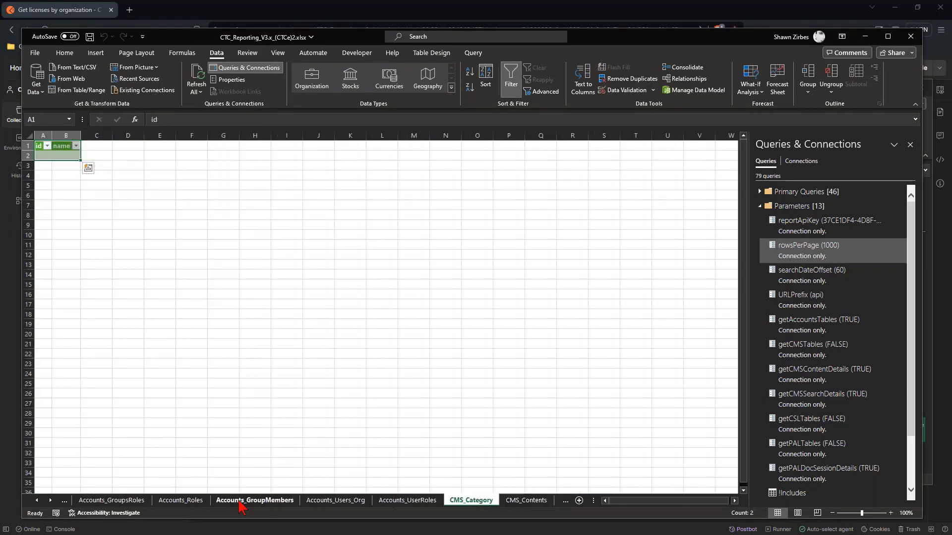
left_click(99, 501)
left_click(37, 500)
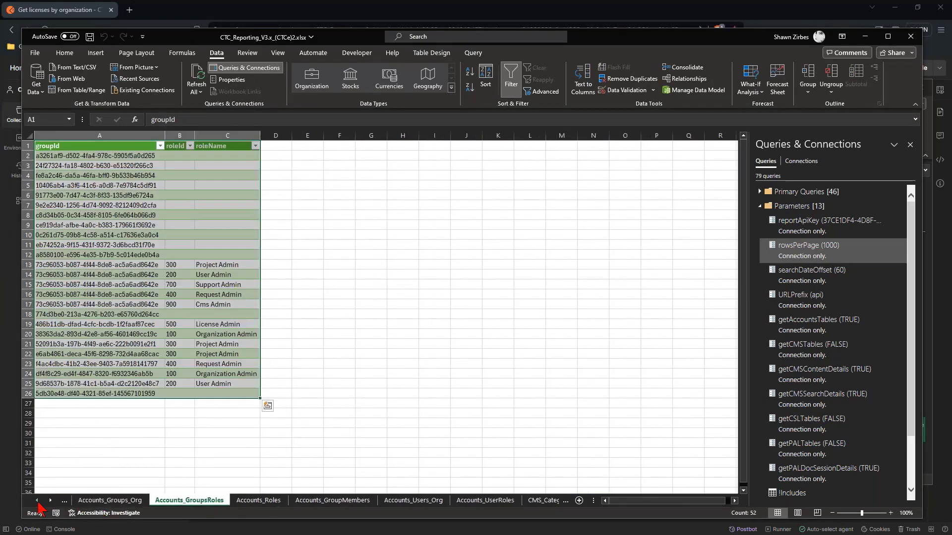
left_click(105, 501)
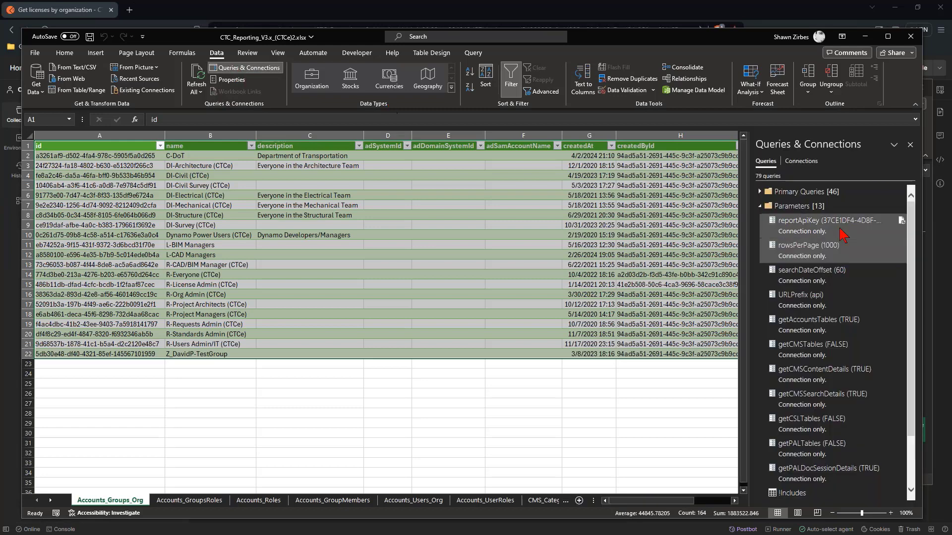
Open the Accounts_Groups_Org query from Primary Queries in the Power Query Editor and look through the full query list.
left_click(791, 206)
left_click(791, 191)
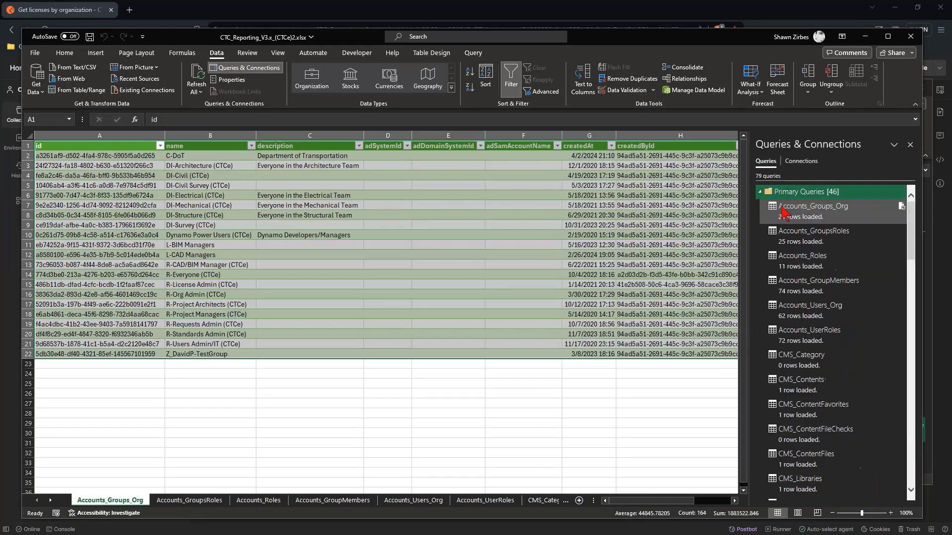
double_click(791, 218)
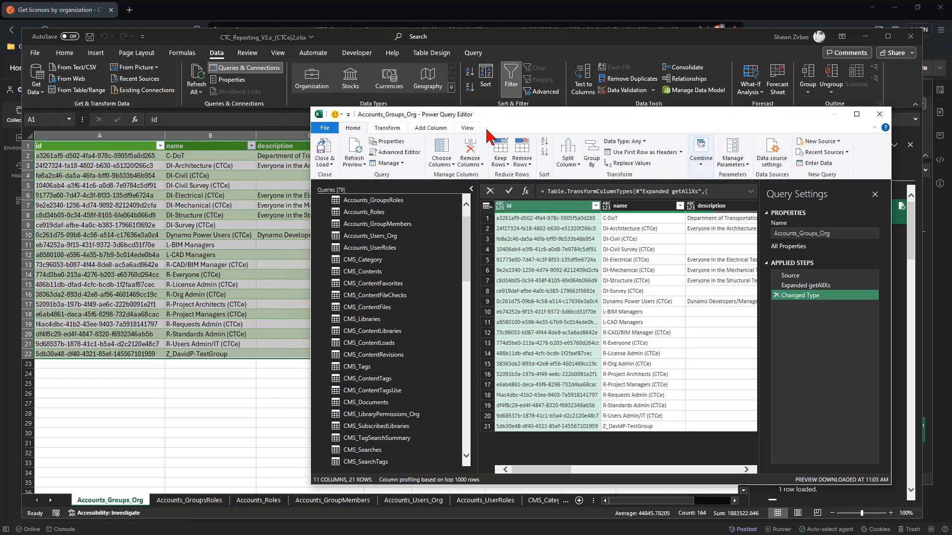
scroll(391, 268, "up", 2)
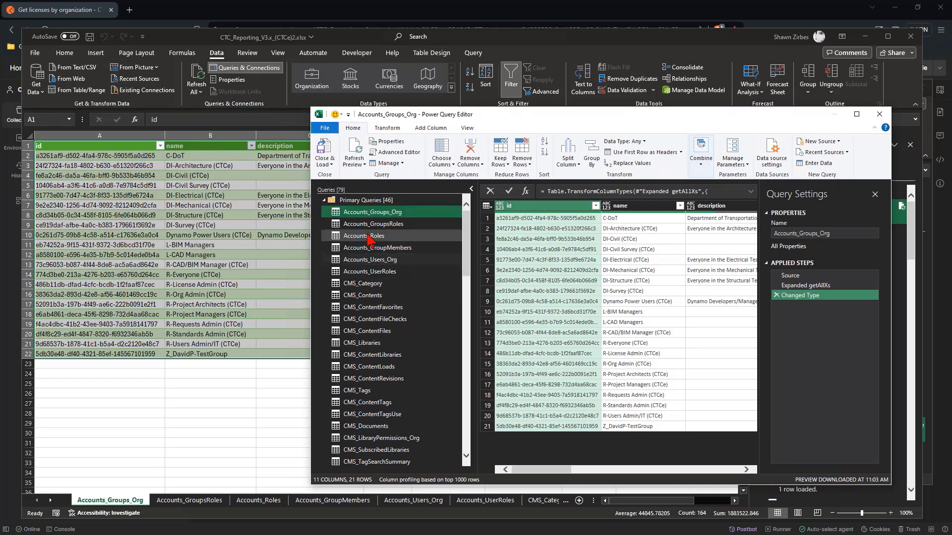
scroll(371, 270, "down", 5)
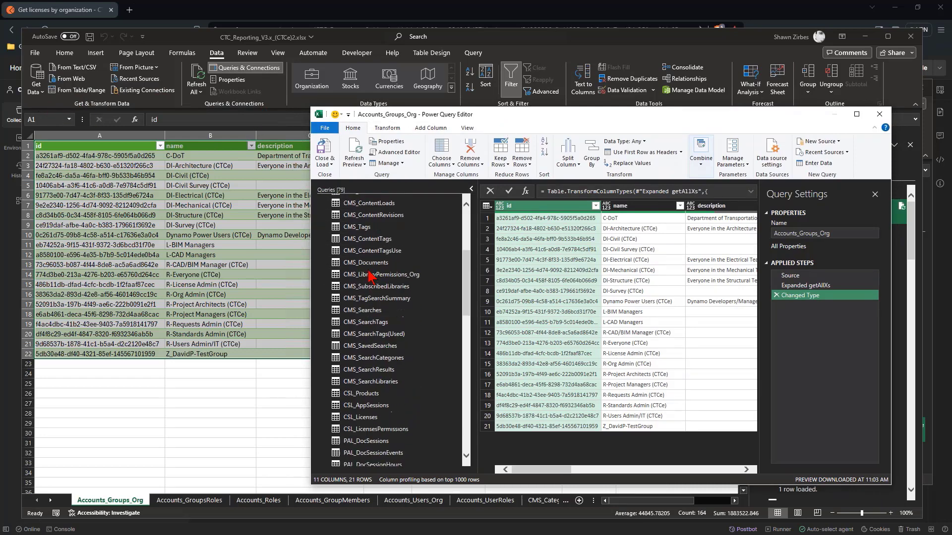
scroll(371, 342, "down", 4)
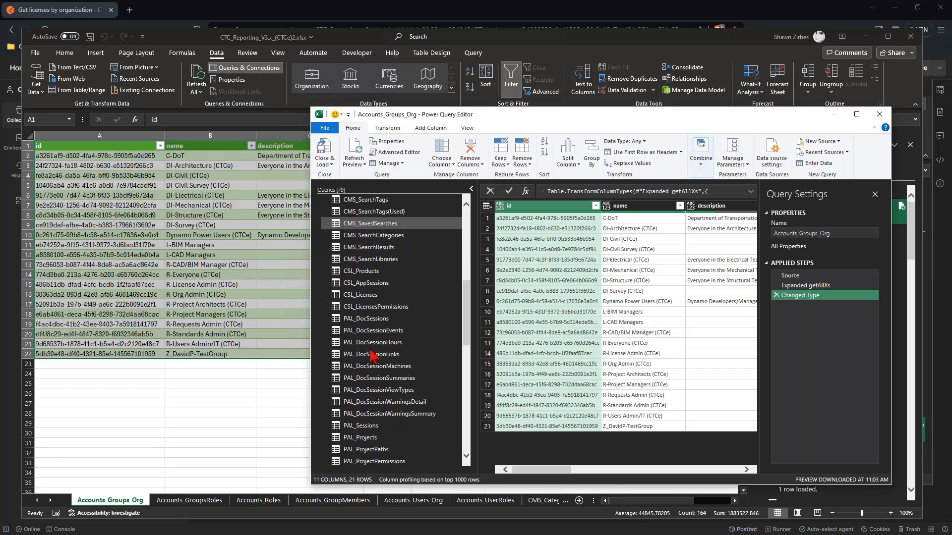
scroll(369, 322, "down", 3)
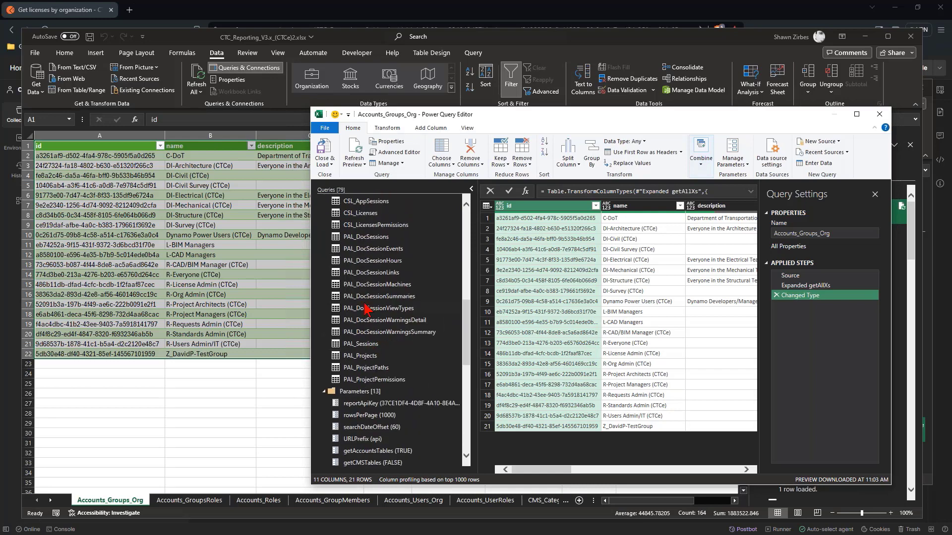
Open the code of the PAL_DocSessions query and examine its Source and Expanded getAllXs1 lines.
left_click(364, 239)
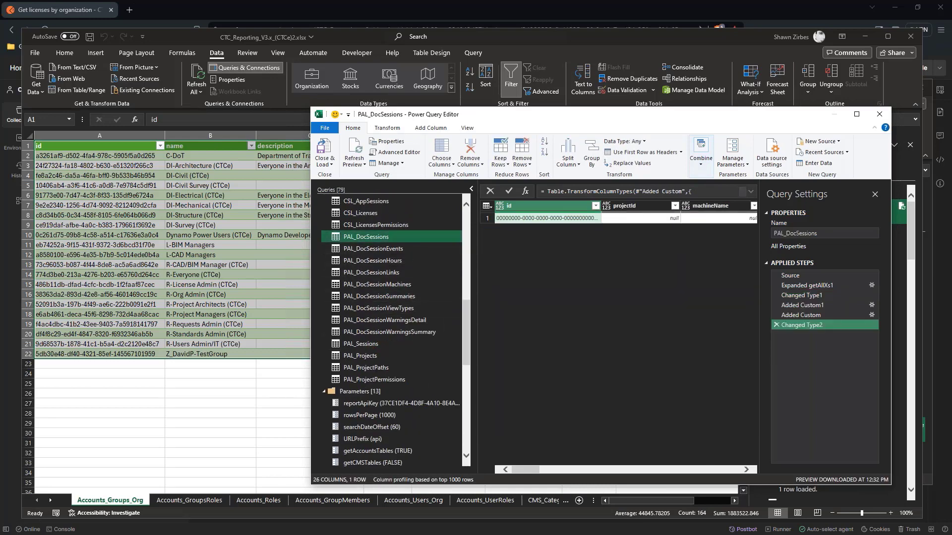
left_click(395, 152)
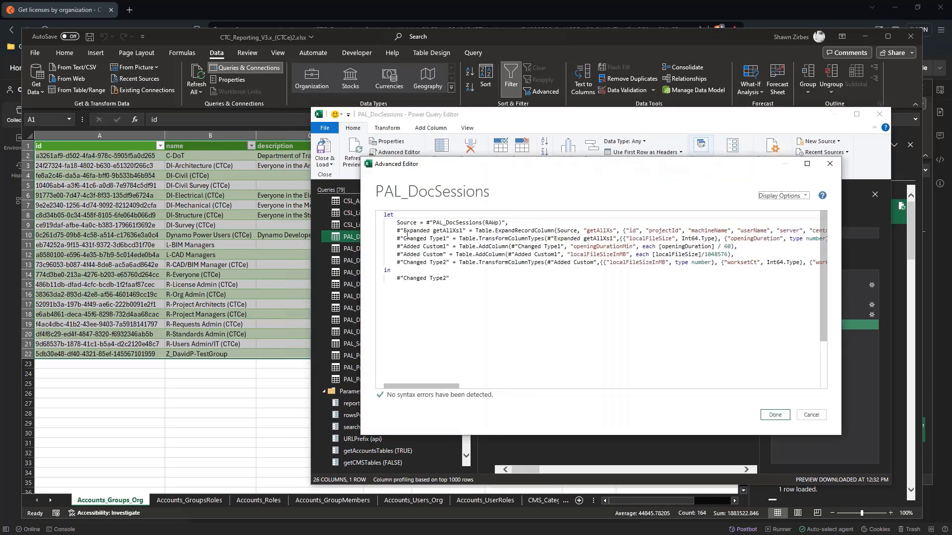
left_click_drag(398, 224, 496, 223)
left_click(434, 224)
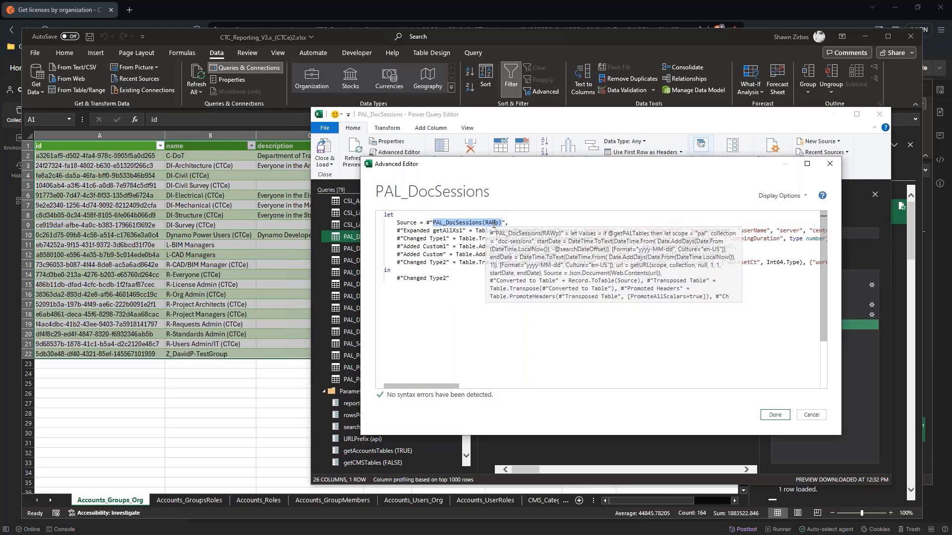
left_click_drag(412, 232, 672, 231)
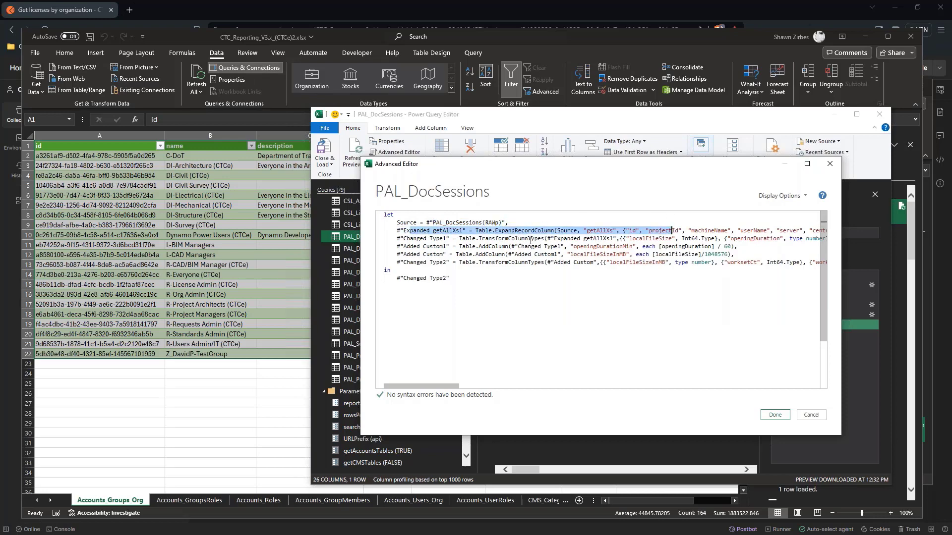
Examine the Changed Type1 line and the custom-column lines for openingDurationMin and localFileSizeInMB in the PAL_DocSessions code.
left_click_drag(430, 238, 684, 238)
left_click_drag(427, 247, 634, 246)
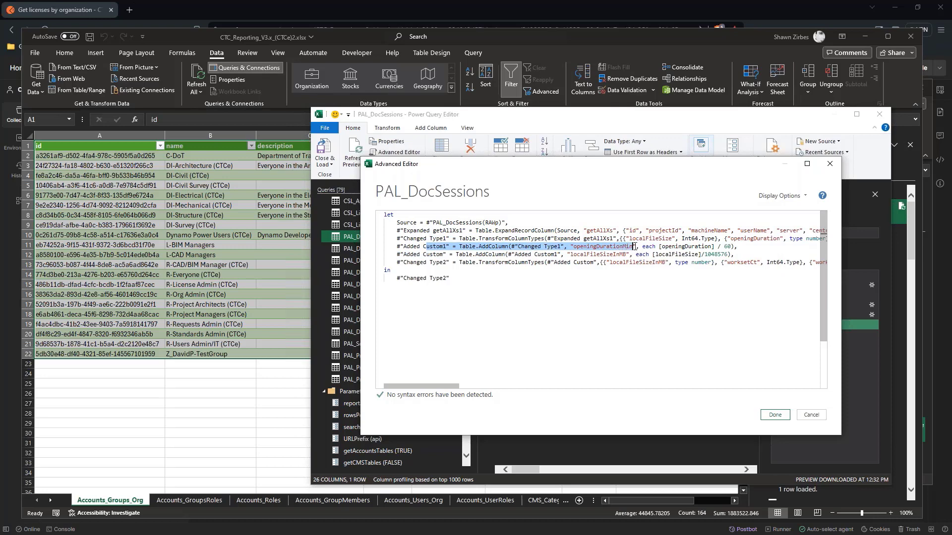
left_click(604, 250)
left_click_drag(570, 246, 751, 246)
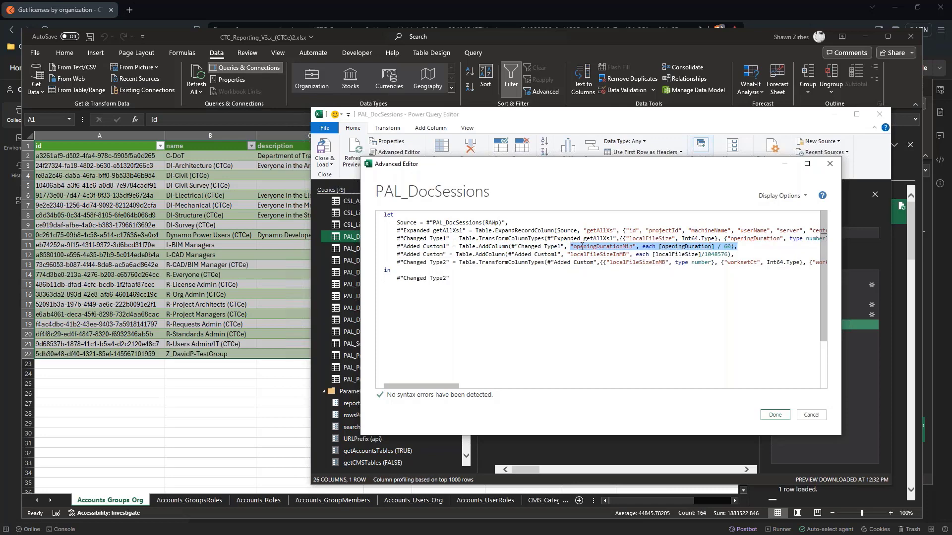
left_click_drag(573, 247, 632, 246)
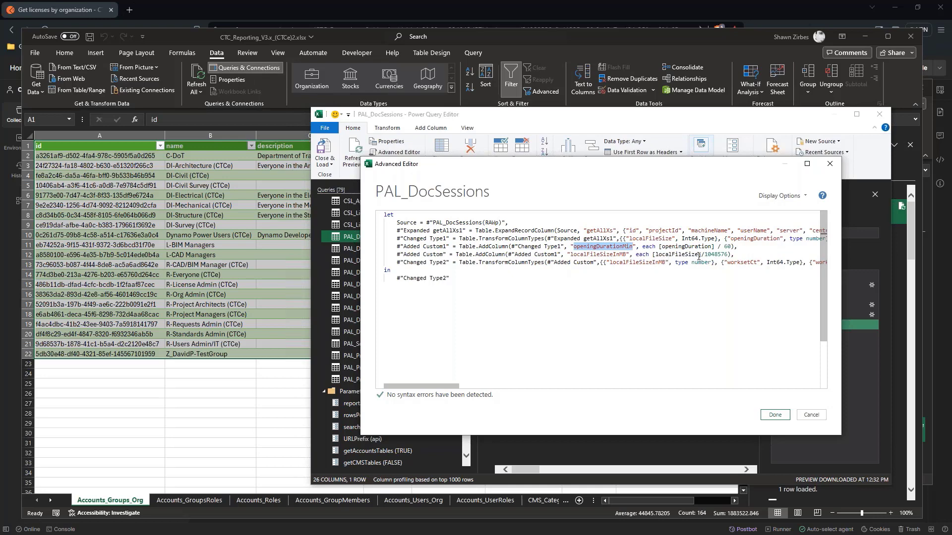
left_click_drag(616, 254, 626, 255)
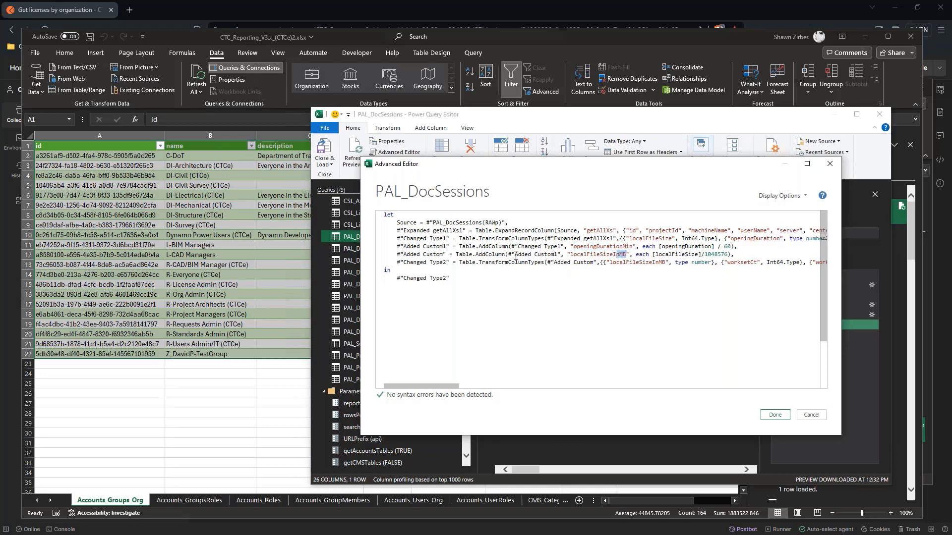
left_click_drag(490, 249, 509, 255)
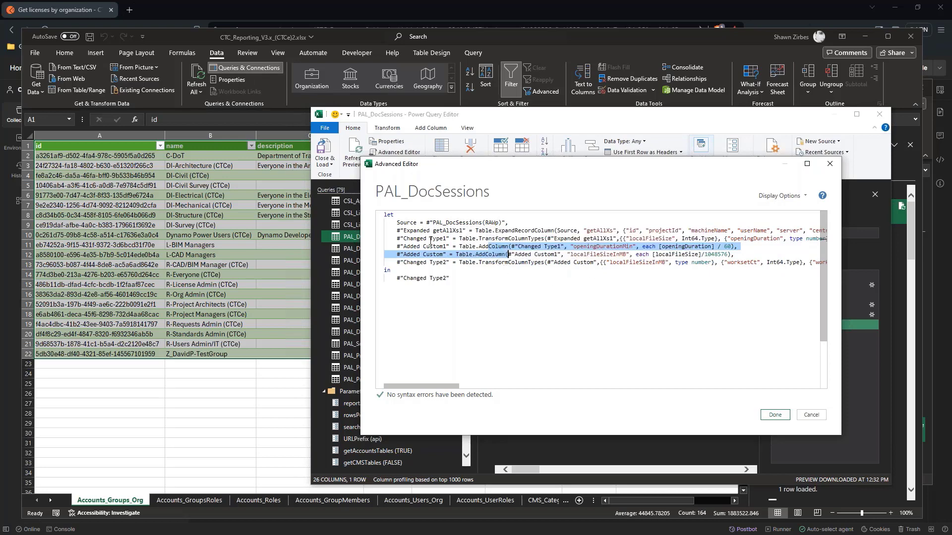
Examine the PAL_DocSessions(RAWp) reference in the Source line and close the code without changes.
left_click_drag(434, 223, 505, 222)
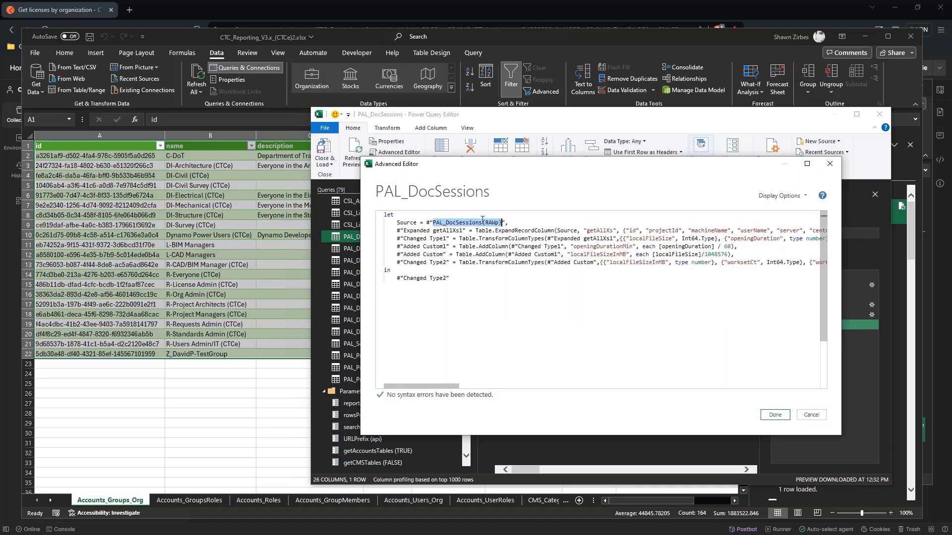
left_click_drag(485, 223, 498, 223)
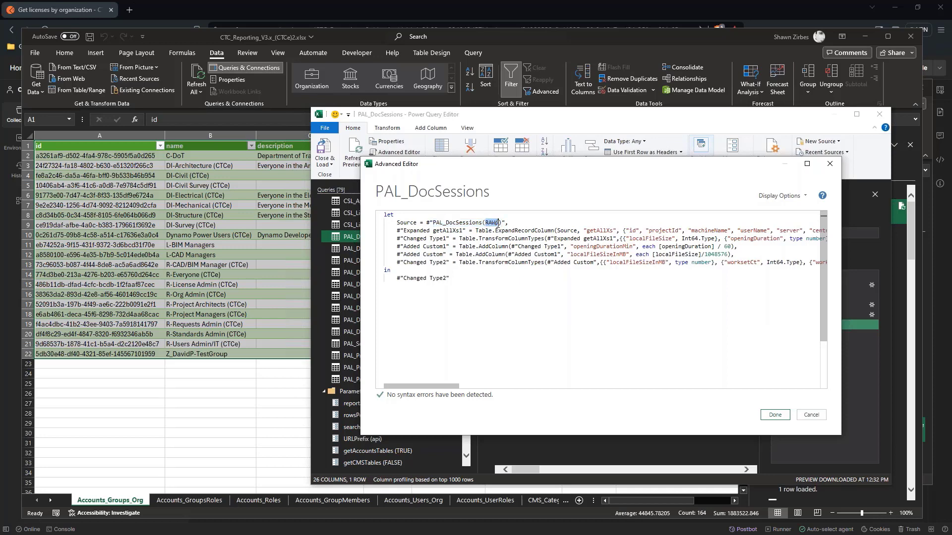
left_click(807, 412)
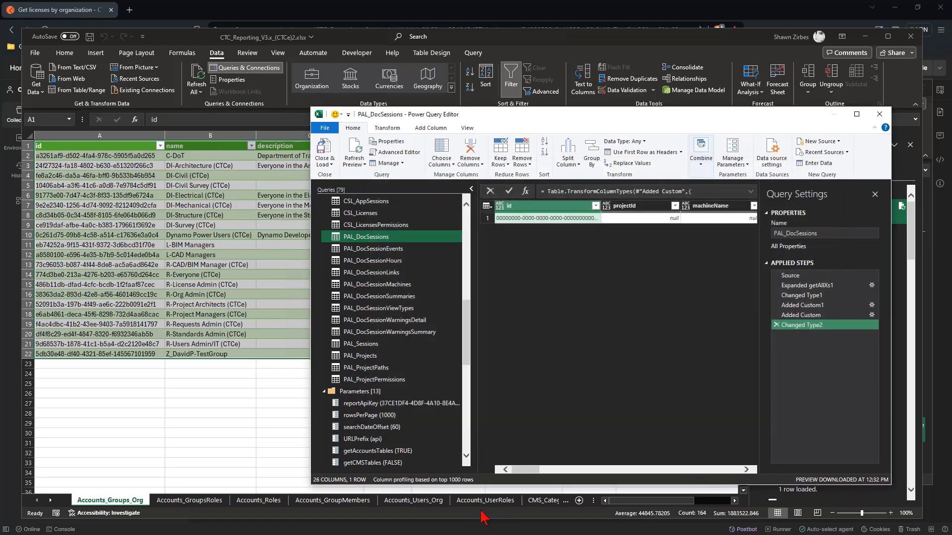
Open the code of the PAL_DocSessions(RAWp) query from Other Queries and look through it from start to end.
scroll(360, 285, "down", 3)
scroll(360, 288, "down", 6)
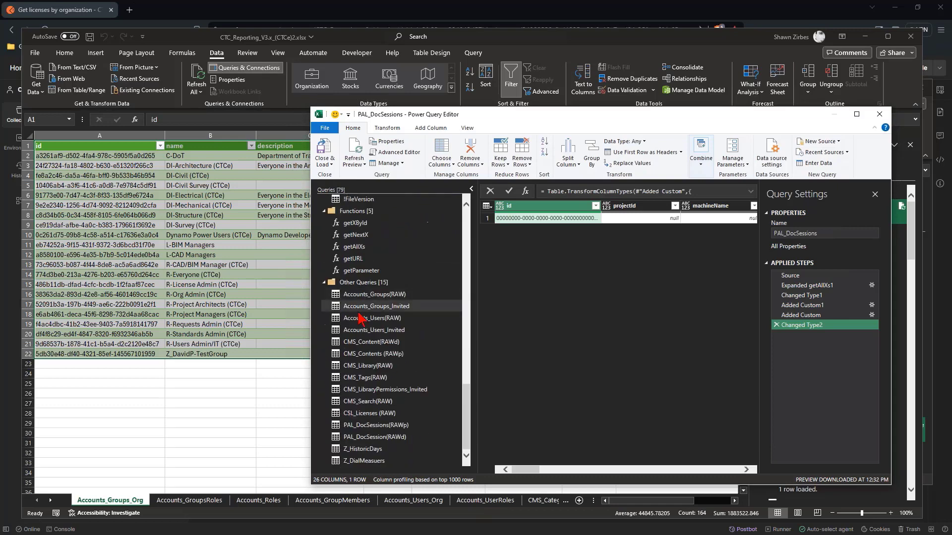
left_click(398, 427)
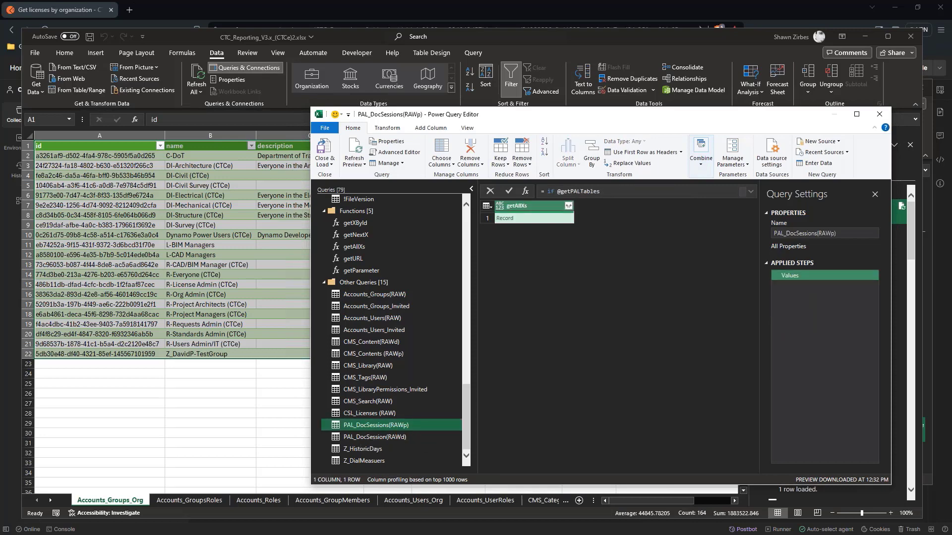
left_click(394, 152)
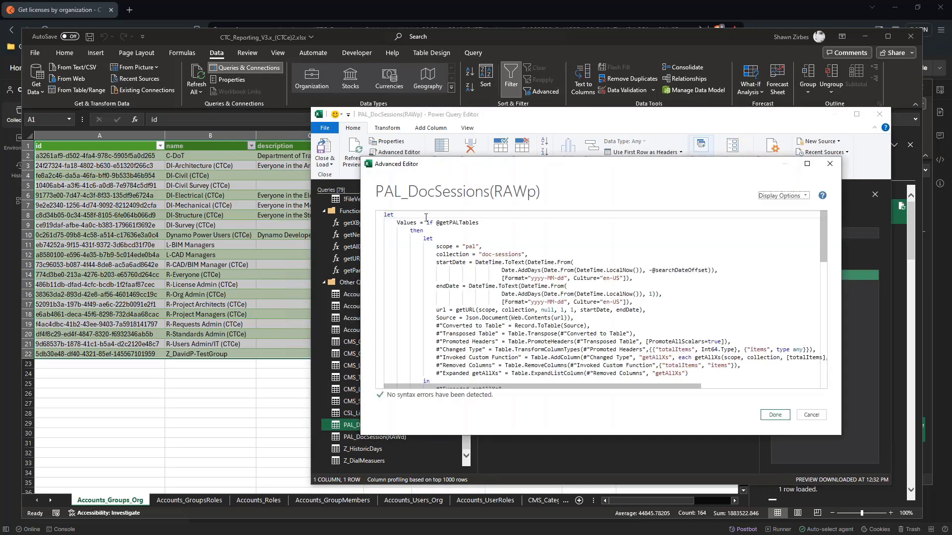
scroll(466, 332, "down", 10)
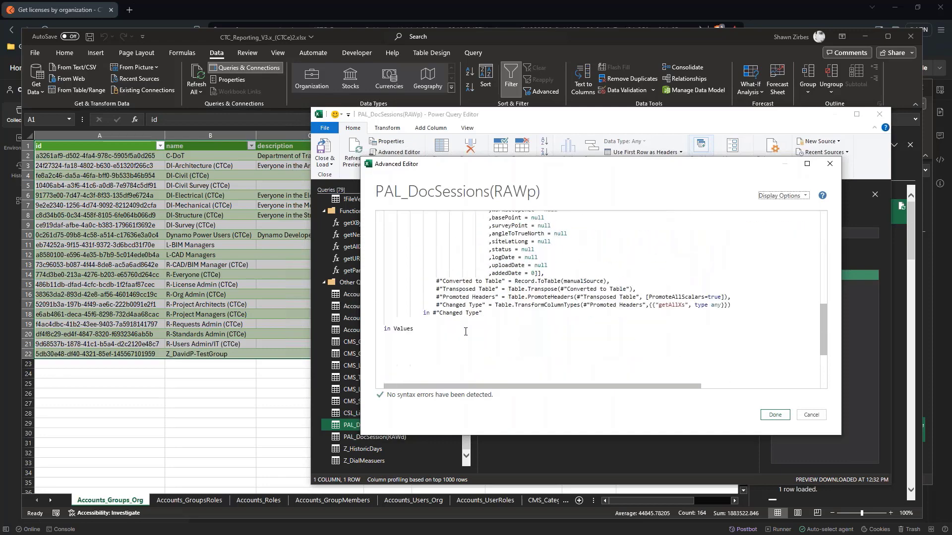
scroll(466, 331, "up", 10)
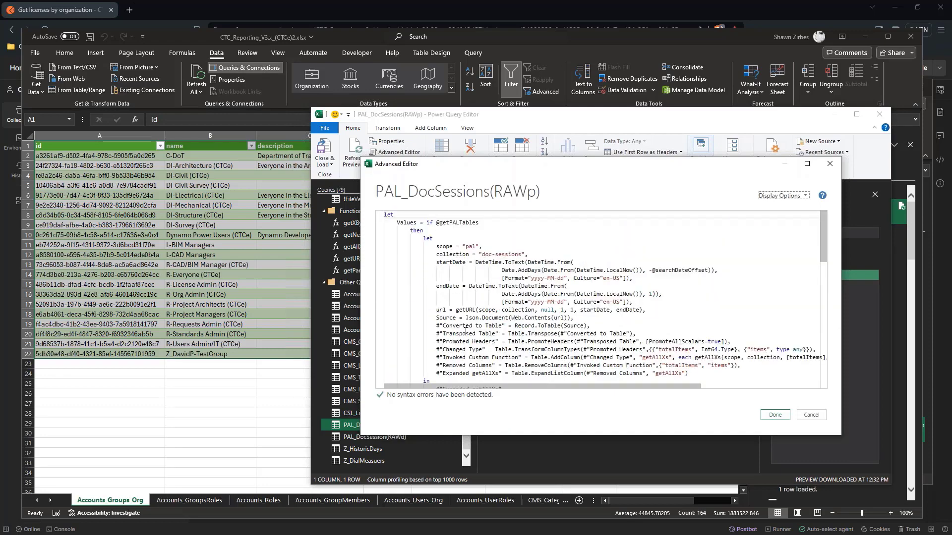
scroll(466, 332, "down", 10)
scroll(447, 311, "up", 5)
left_click_drag(394, 223, 479, 223)
left_click(407, 222)
left_click(481, 225)
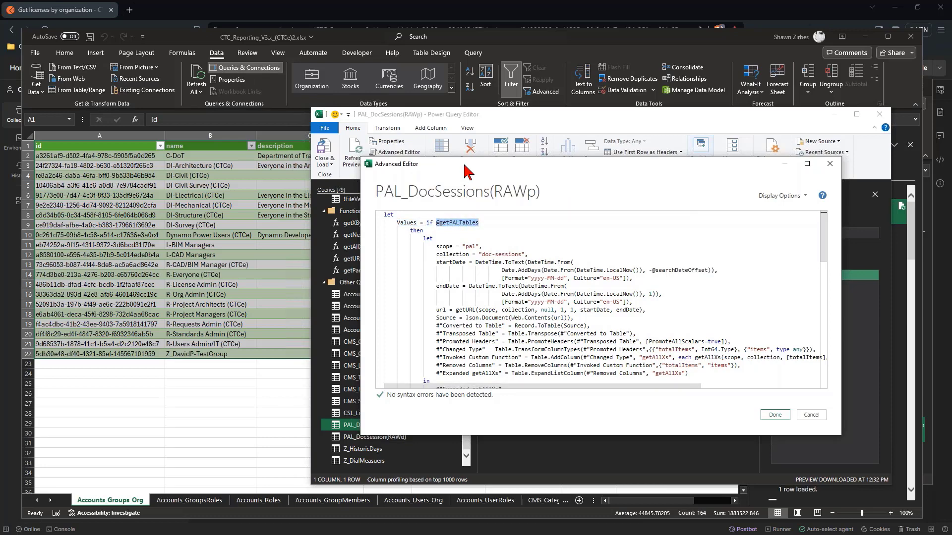
left_click_drag(463, 164, 548, 180)
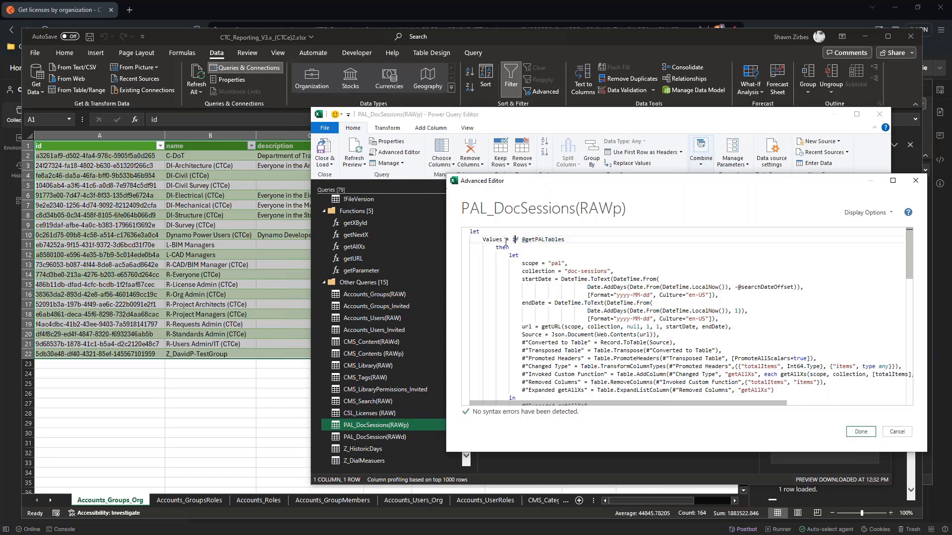
left_click_drag(482, 240, 565, 241)
left_click(526, 239)
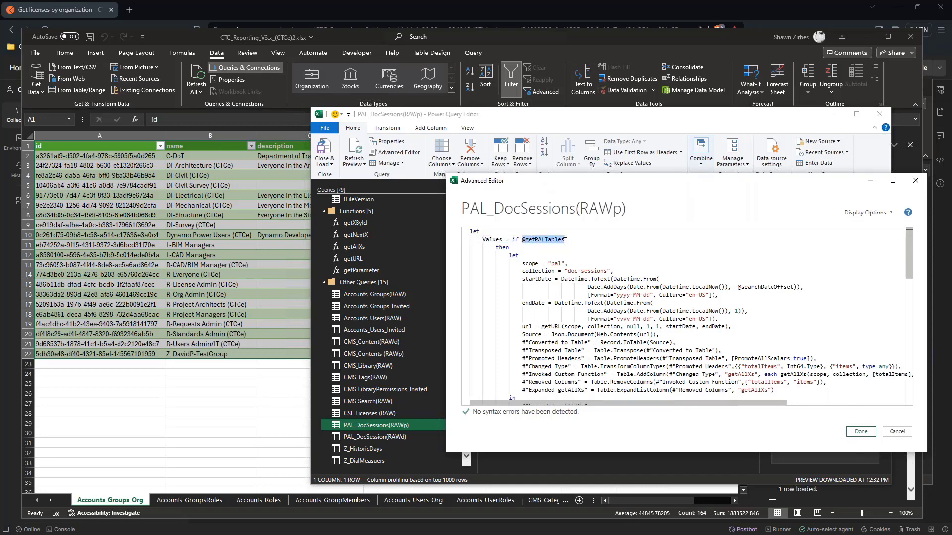
left_click_drag(495, 251, 760, 384)
scroll(760, 383, "down", 1)
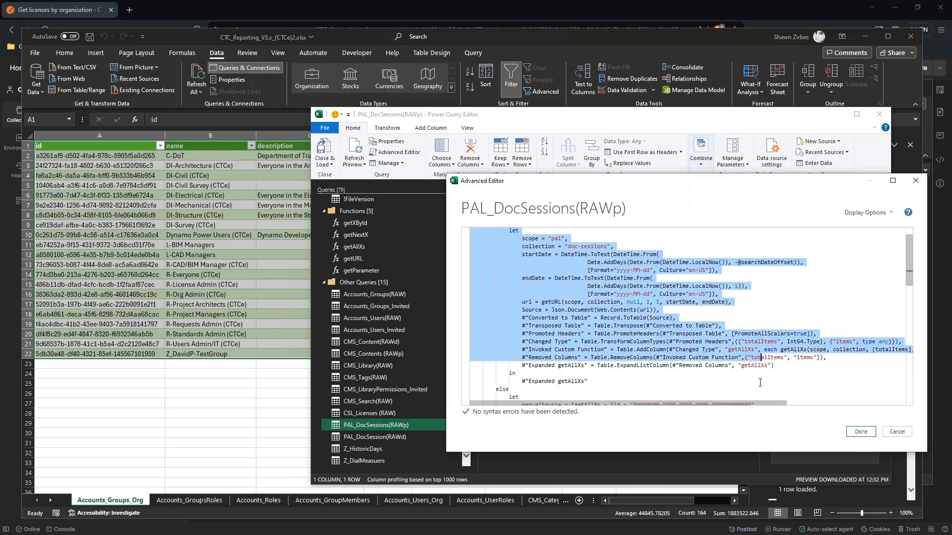
scroll(591, 263, "up", 1)
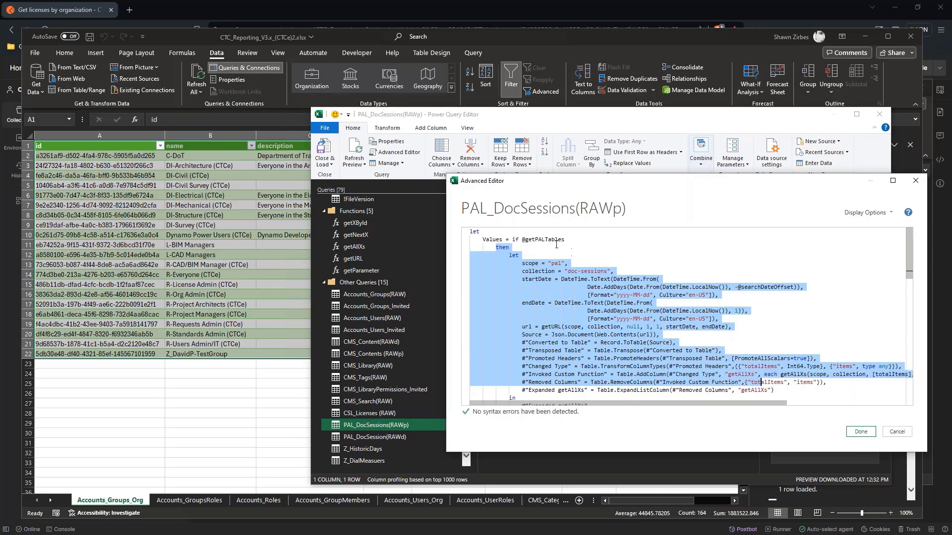
Examine the else branch's manualSource record and placeholder id, recheck the getPALTables condition, and close the code without changes.
scroll(556, 244, "down", 7)
left_click_drag(496, 243, 688, 371)
scroll(688, 370, "up", 4)
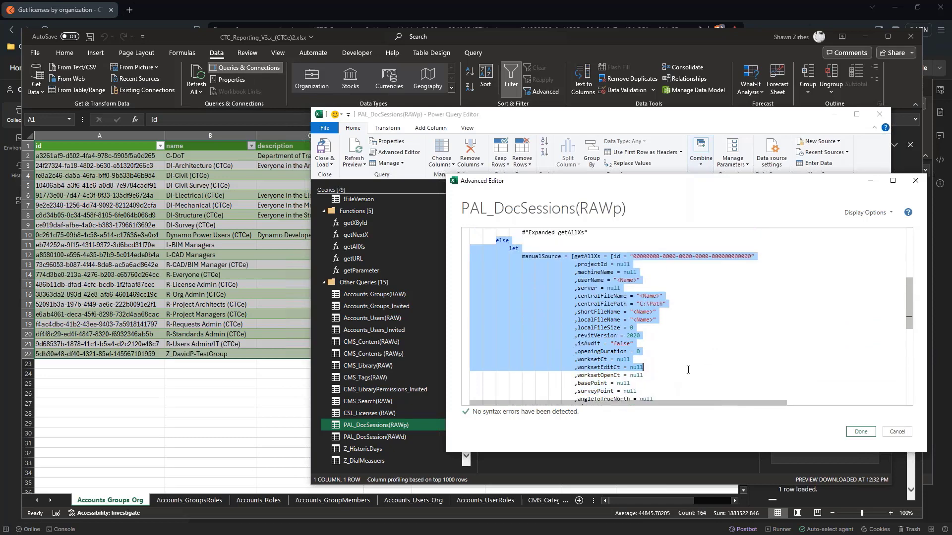
left_click(633, 313)
left_click_drag(633, 282, 751, 281)
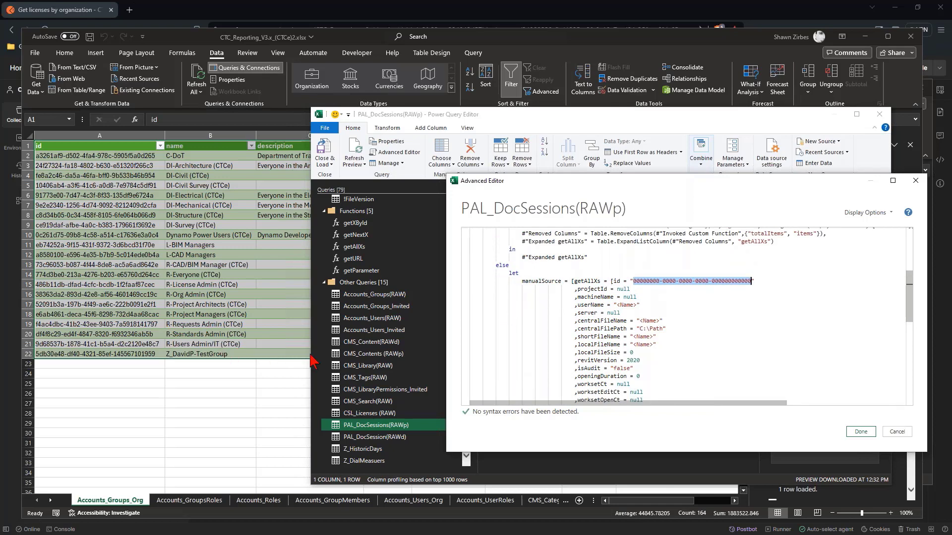
scroll(576, 346, "up", 4)
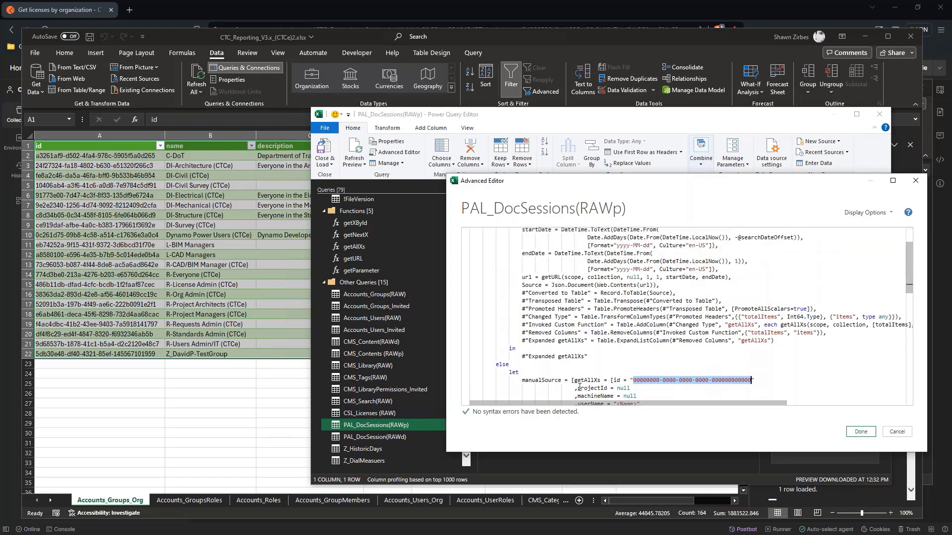
scroll(580, 389, "up", 2)
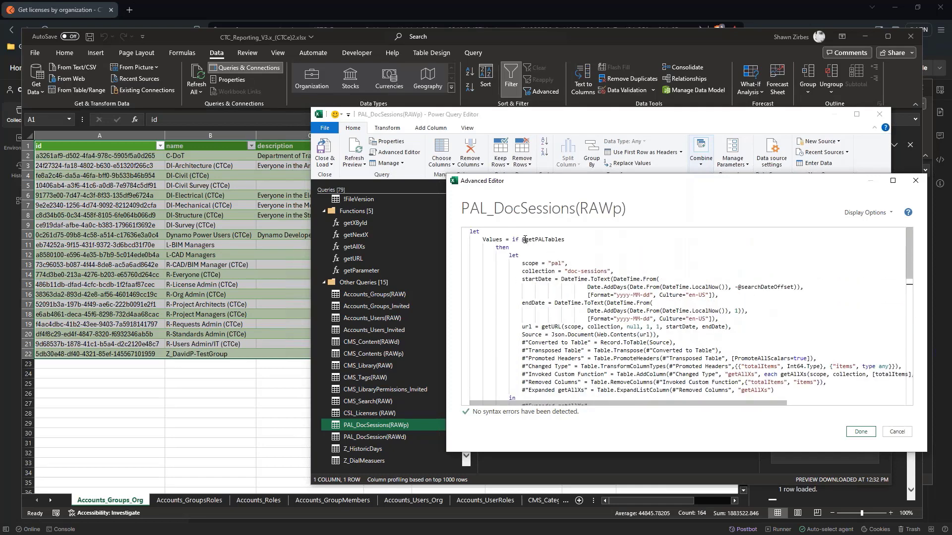
double_click(540, 240)
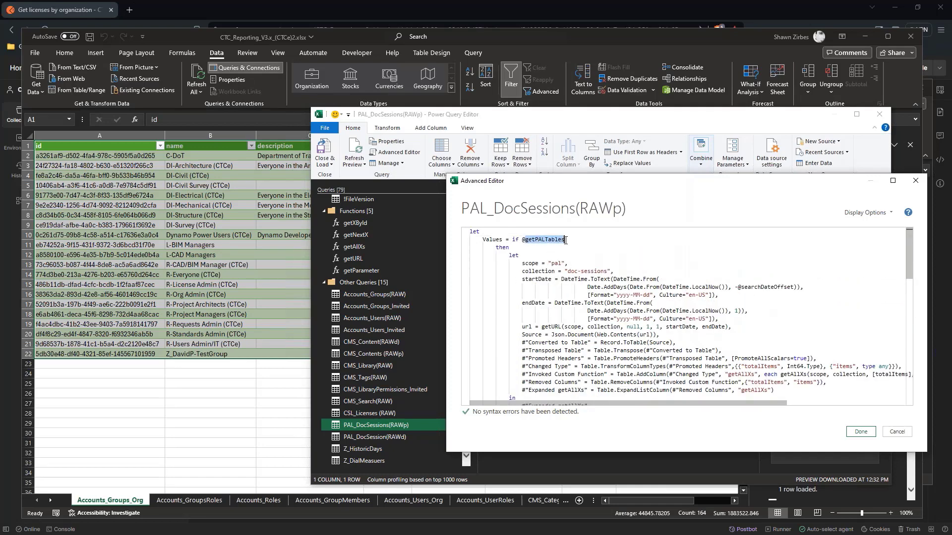
left_click(914, 181)
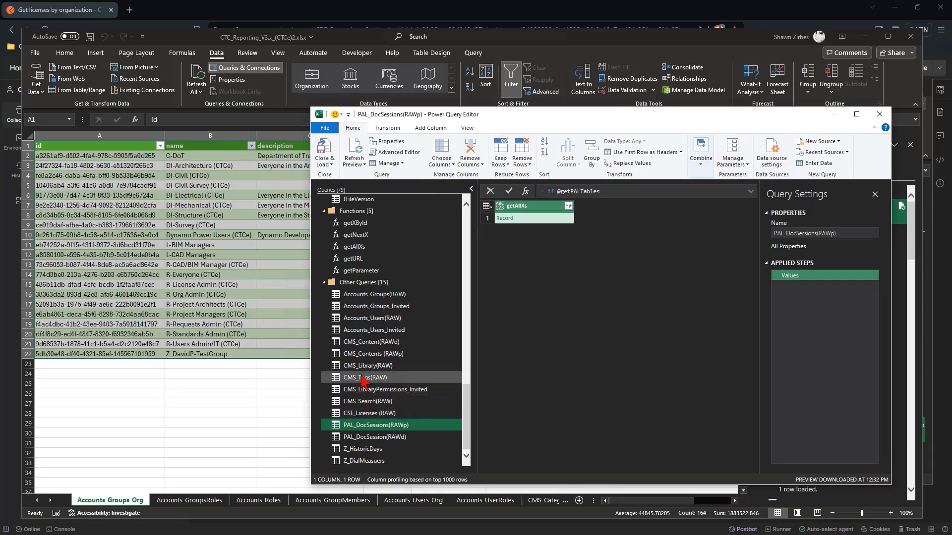
Open the code of the CMS_Content(RAWd) query and examine how includeFiles is read from the !Includes parameters.
left_click(365, 343)
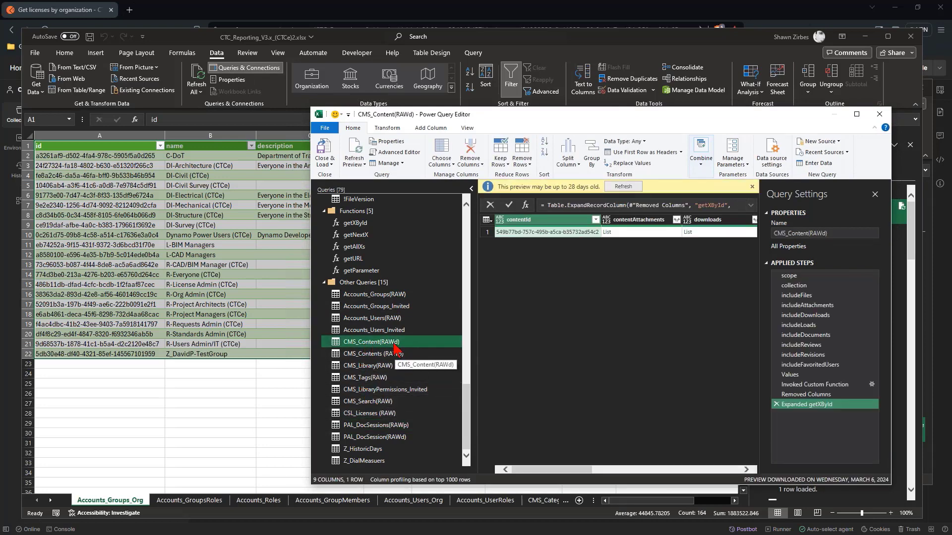
left_click(395, 152)
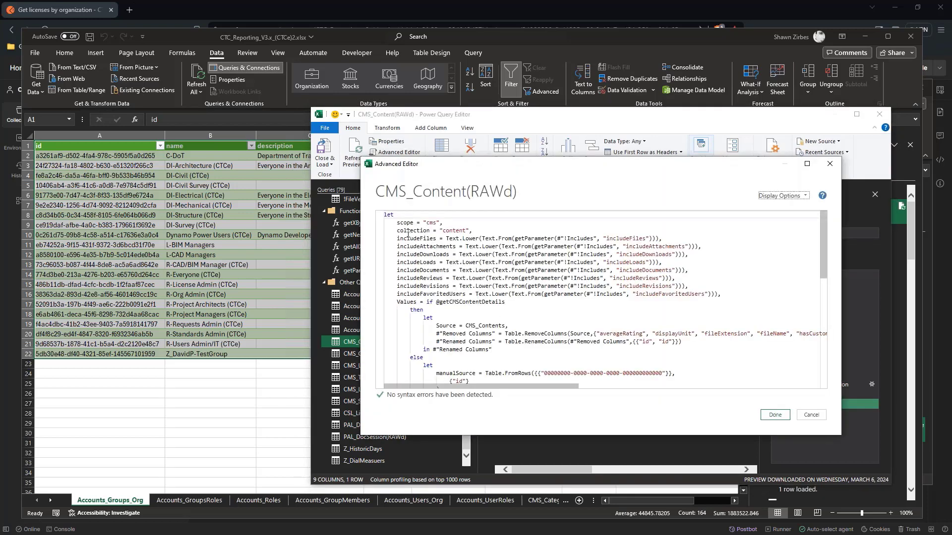
left_click_drag(397, 238, 436, 240)
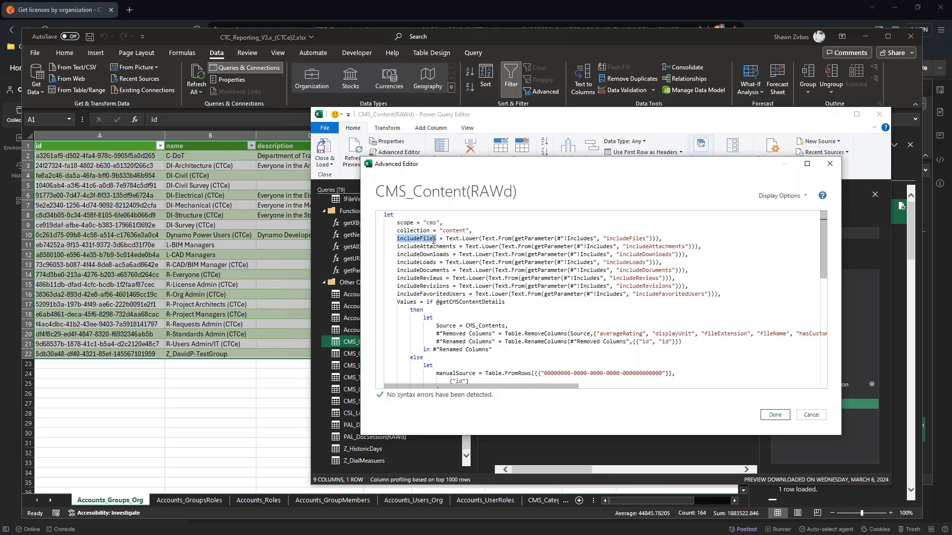
left_click_drag(560, 238, 647, 239)
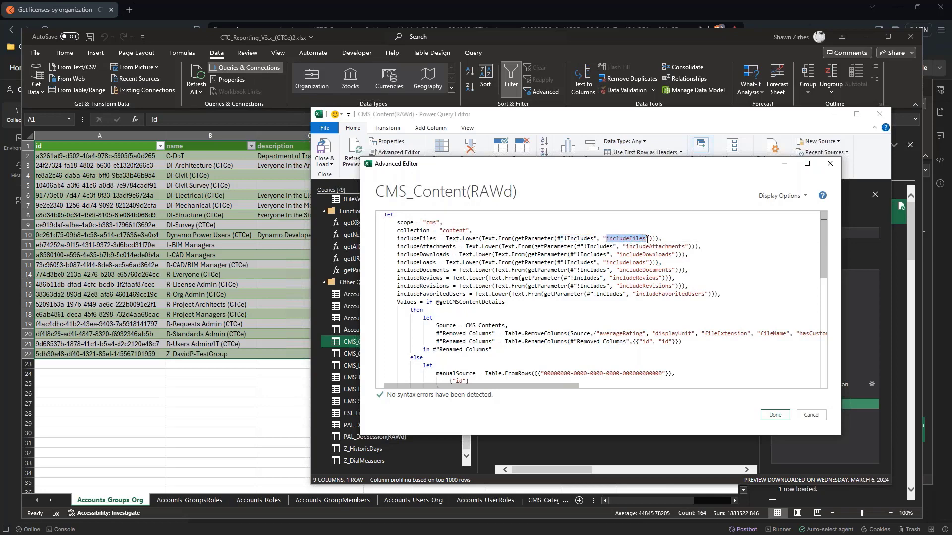
left_click_drag(397, 239, 433, 238)
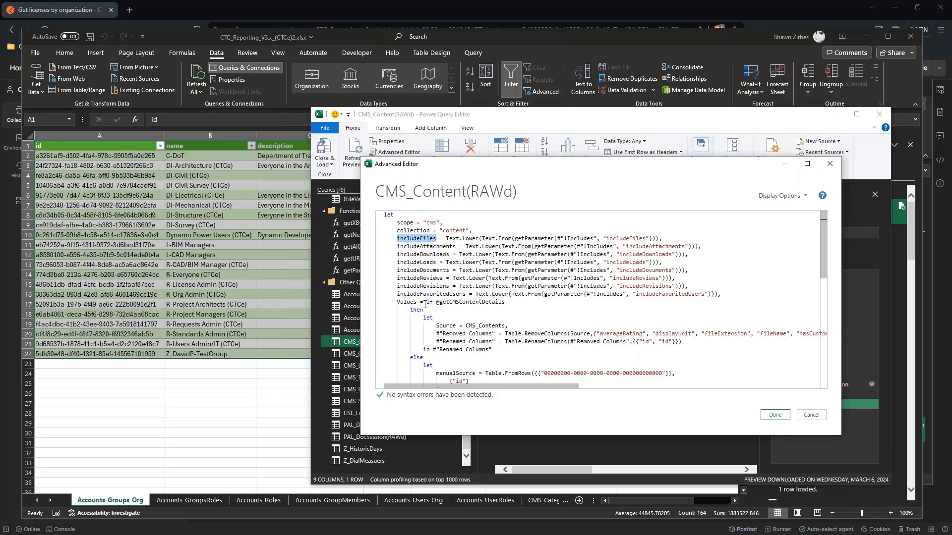
Examine the include arguments passed to getXById and the manualSource placeholder id, and close the code without changes.
scroll(425, 304, "down", 3)
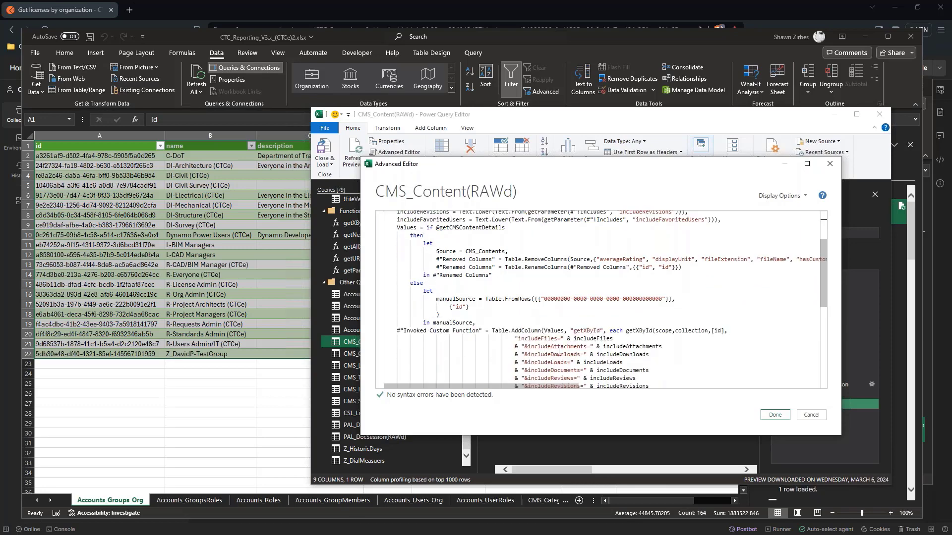
scroll(559, 351, "down", 1)
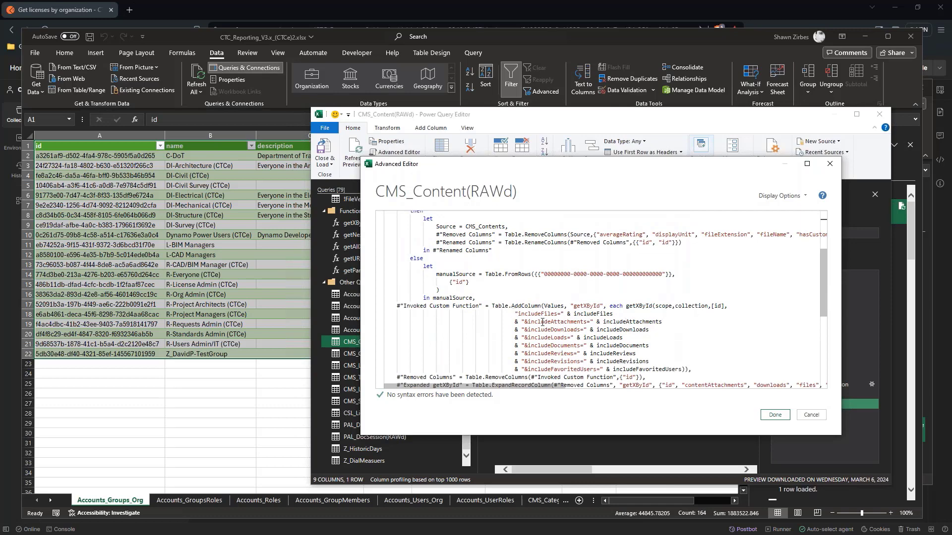
left_click_drag(515, 314, 681, 371)
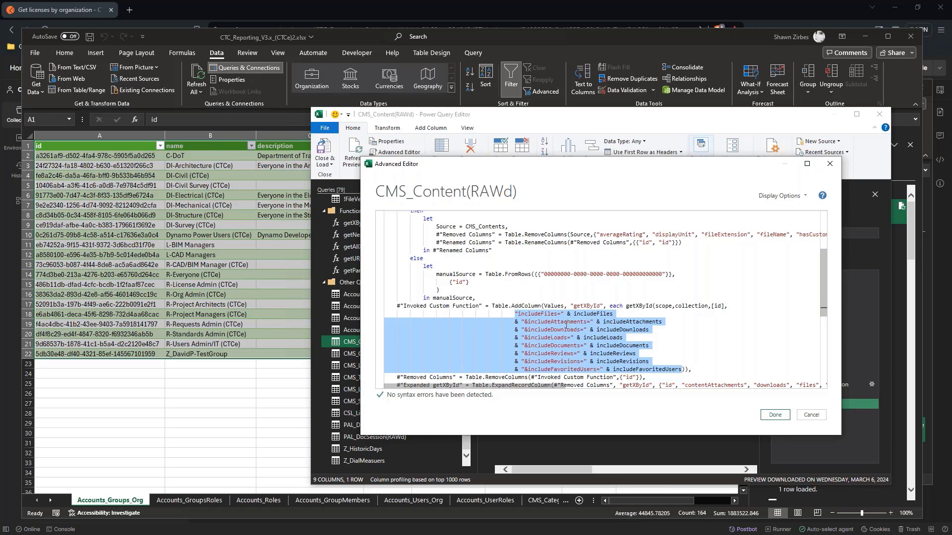
mouse_move(536, 277)
left_mouse_down()
mouse_move(669, 275)
mouse_move(543, 275)
left_mouse_up()
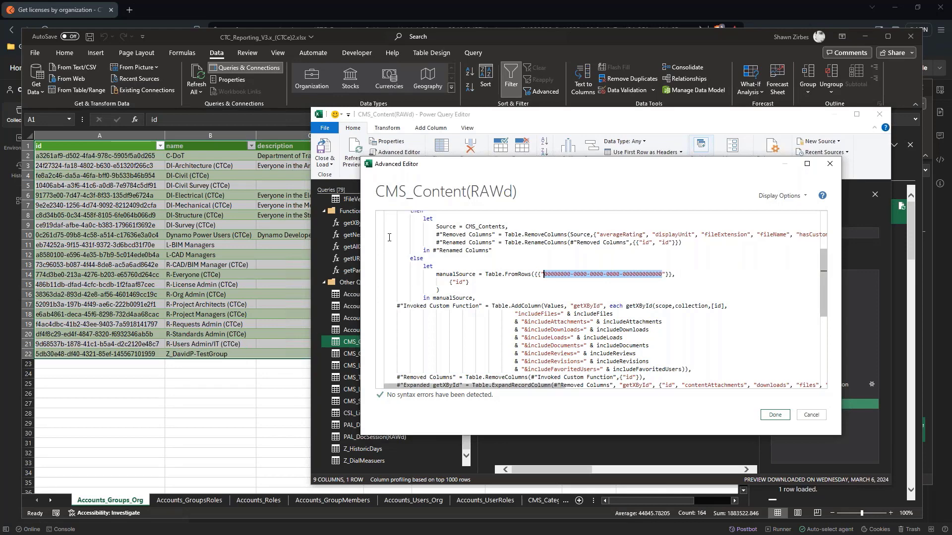
left_click(829, 164)
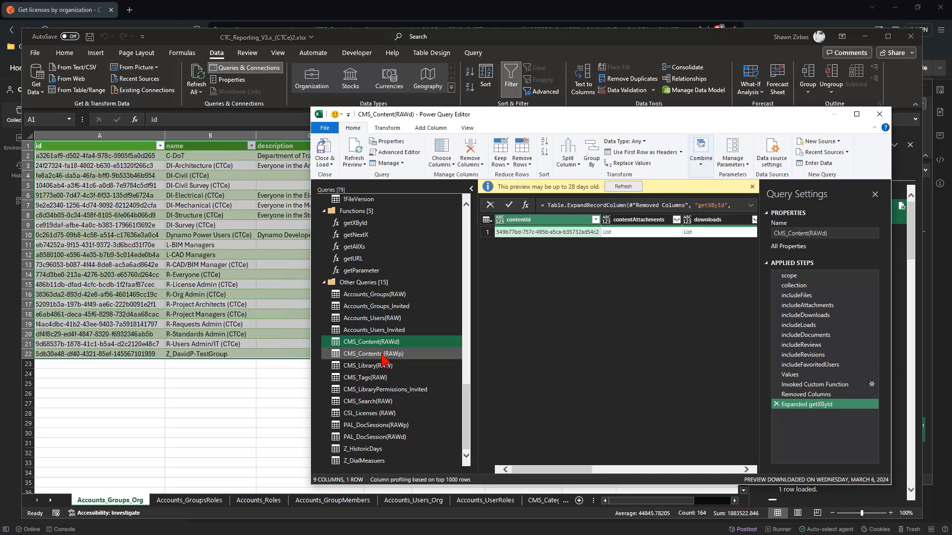
Compare the CMS_Contents (RAWp) and CMS_Content(RAWd) queries, examining the nested list columns from contentAttachments through reviews in CMS_Content(RAWd).
left_click(382, 357)
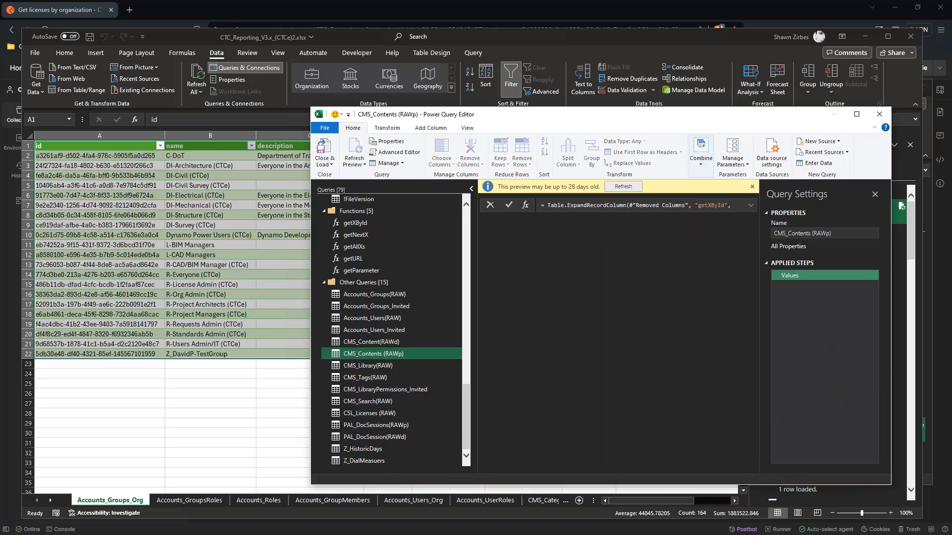
left_click(376, 346)
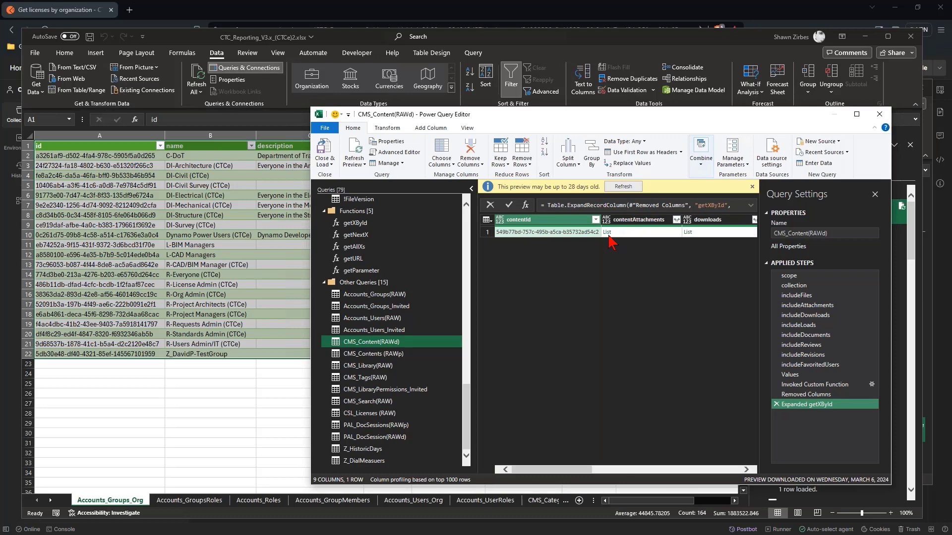
left_click_drag(563, 469, 588, 472)
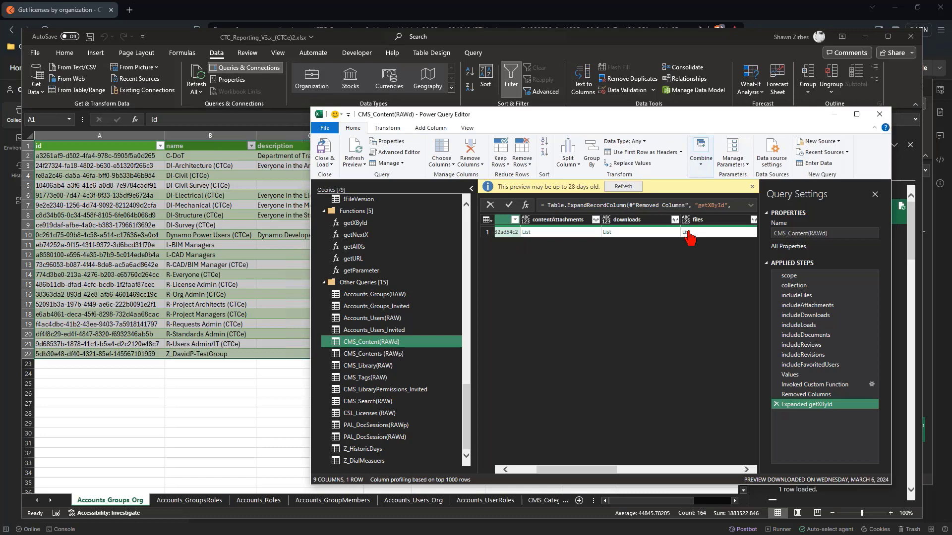
left_click_drag(604, 473, 657, 473)
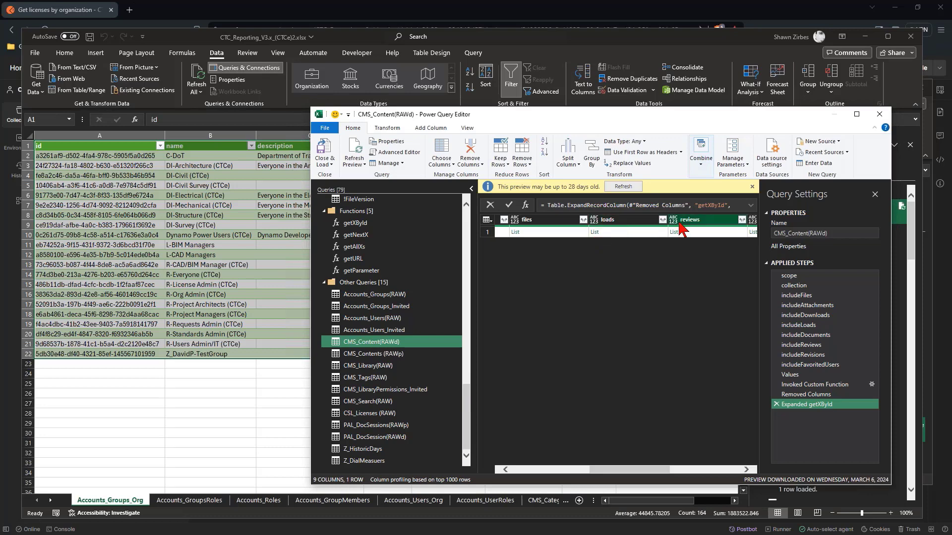
Examine the CMS content tables among the primary queries, such as CMS_Contents, CMS_ContentFiles, CMS_ContentLoads and CMS_ContentRevisions.
left_click_drag(466, 431, 465, 289)
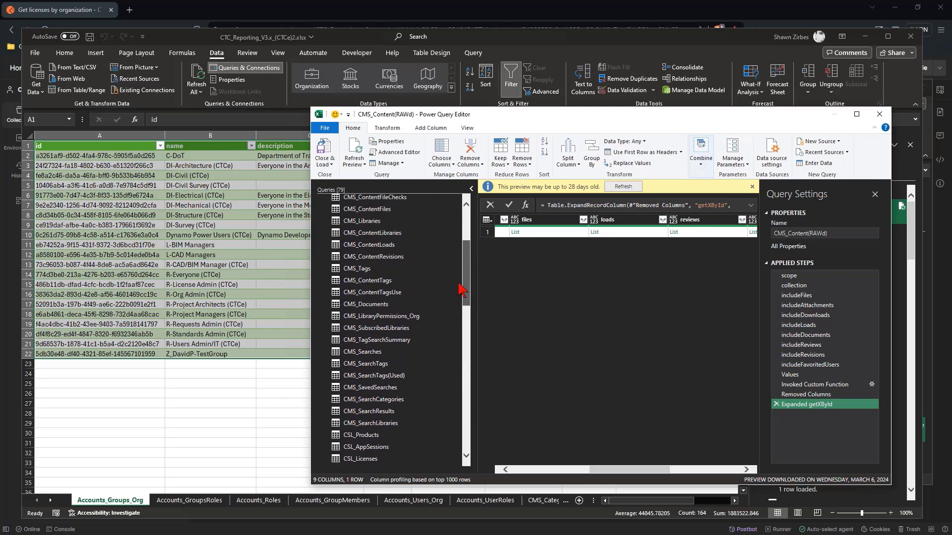
scroll(352, 292, "up", 3)
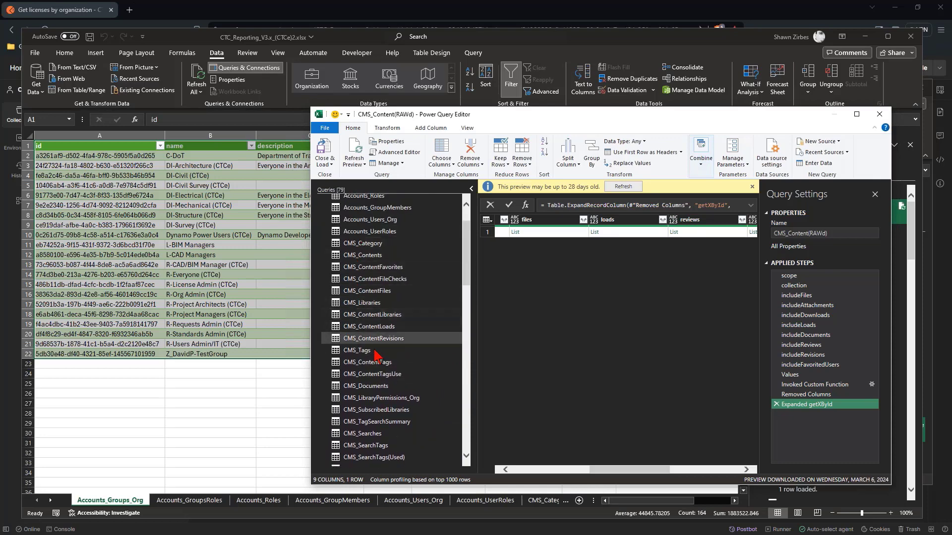
left_click(605, 222)
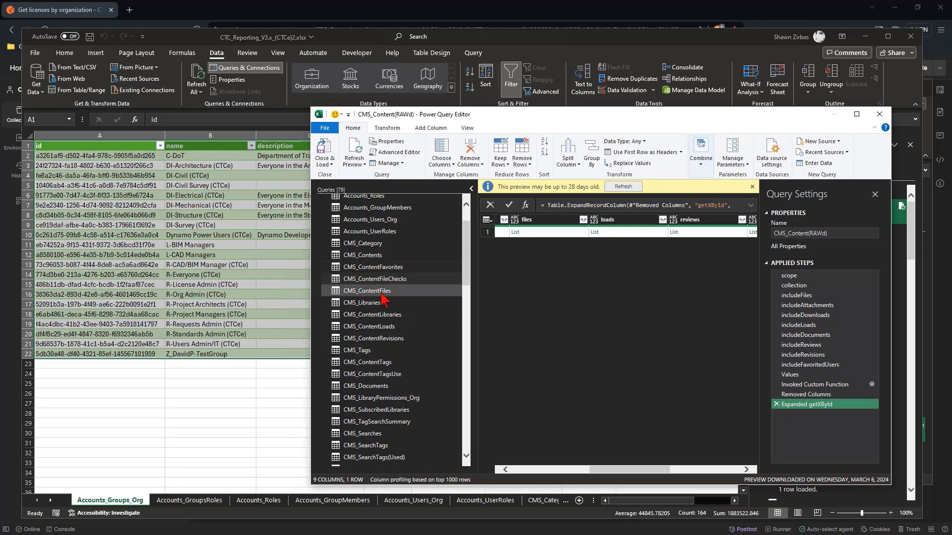
scroll(395, 285, "up", 2)
scroll(395, 285, "down", 1)
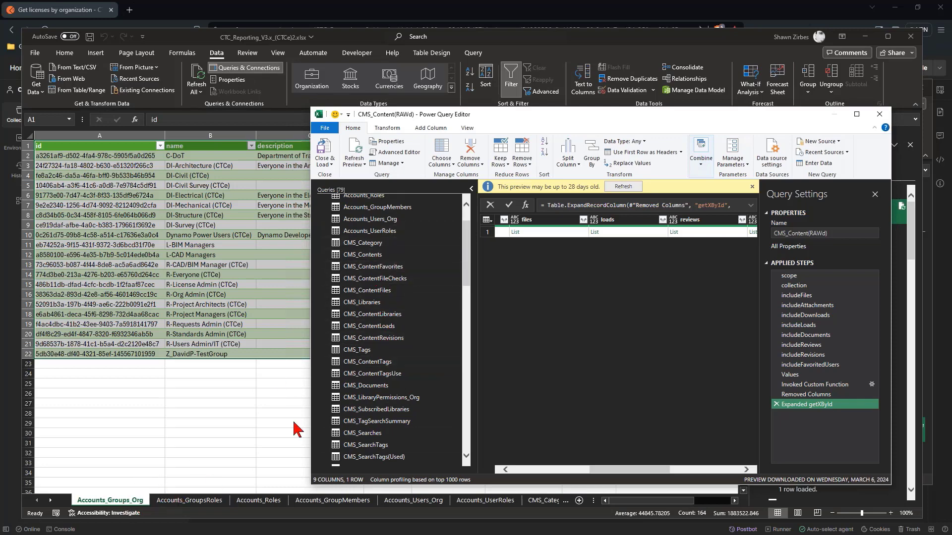
left_click_drag(347, 245, 368, 255)
scroll(389, 298, "up", 2)
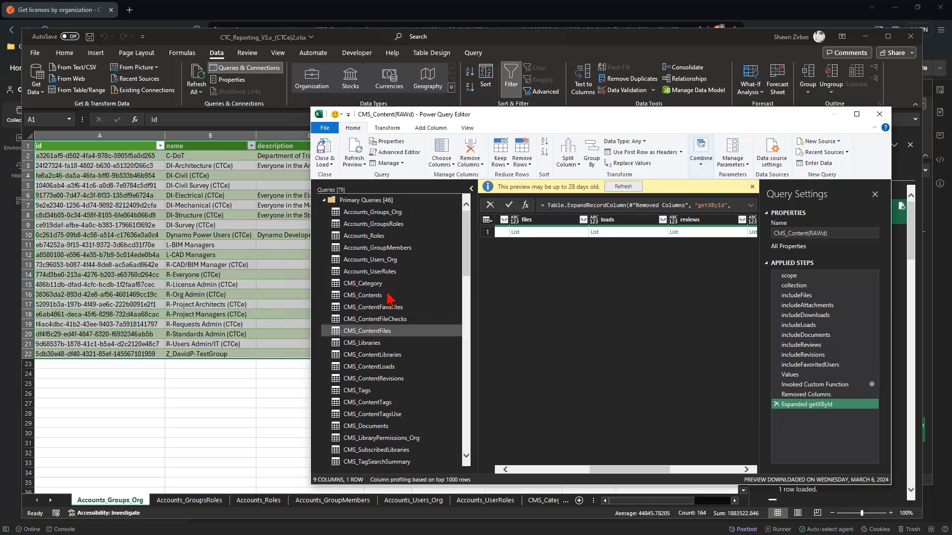
Collapse the Primary Queries and Parameters groups and open the getNextX function to view its parameters.
left_click(324, 200)
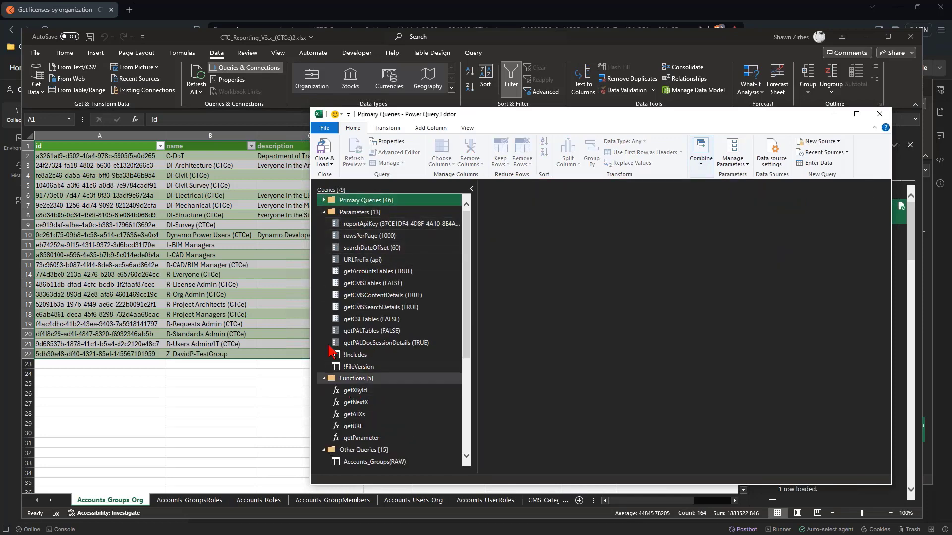
left_click(324, 212)
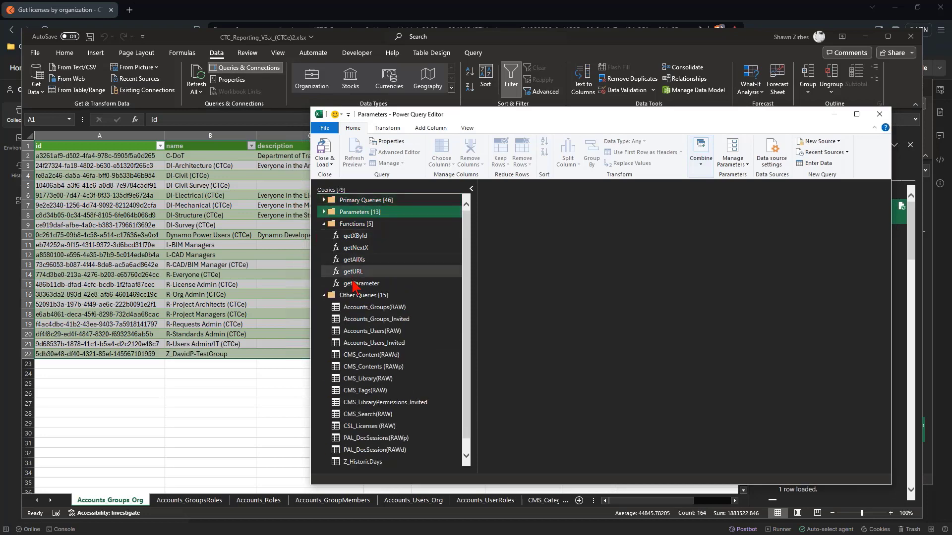
left_click(355, 249)
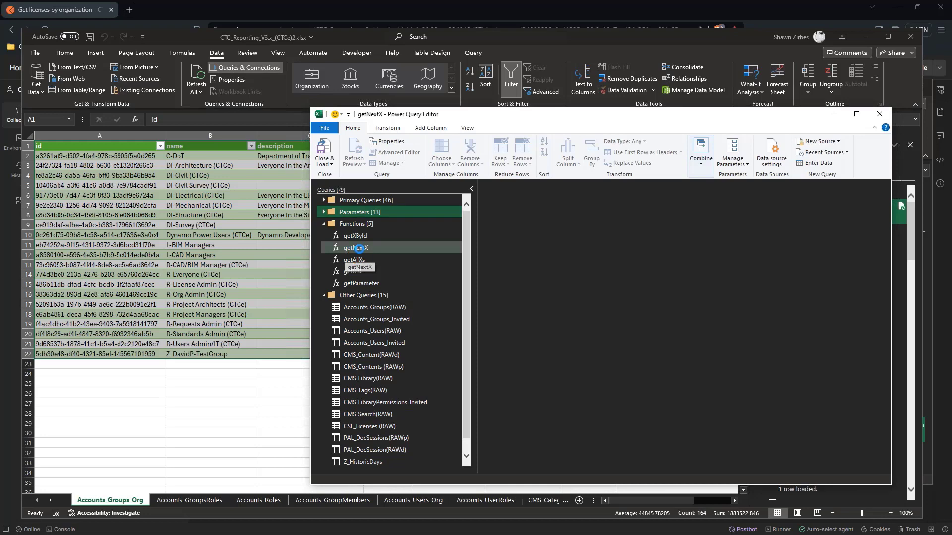
left_click(512, 249)
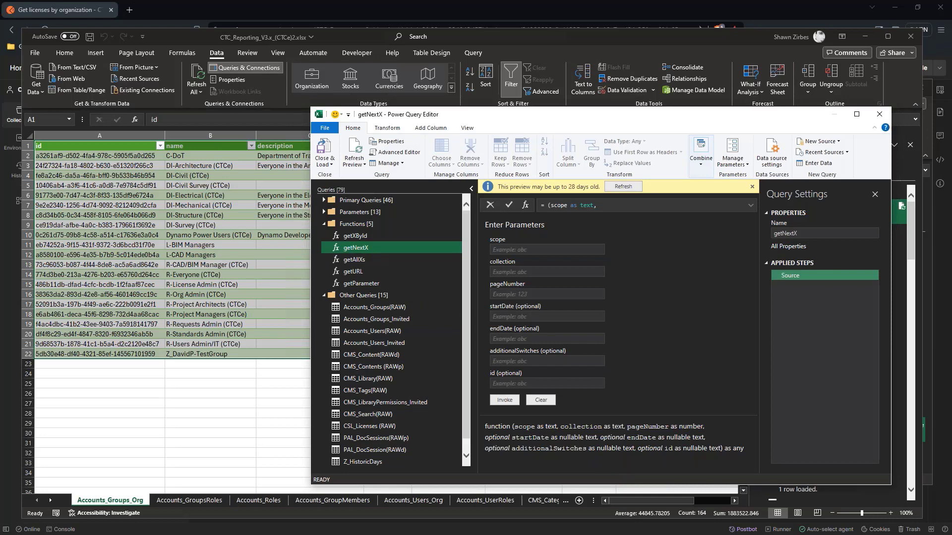
Switch to Postman and send the CMS Get contents by organization request.
key("alt+Tab")
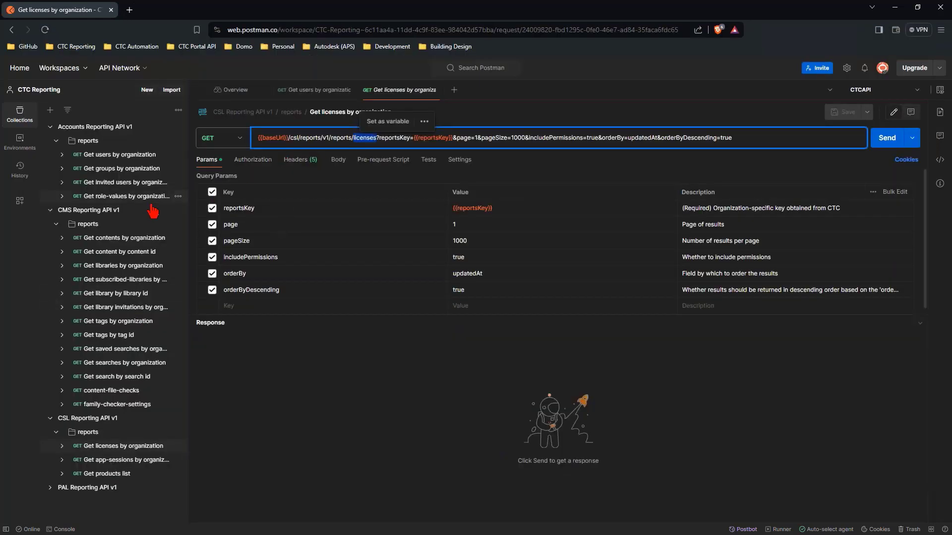
left_click(101, 241)
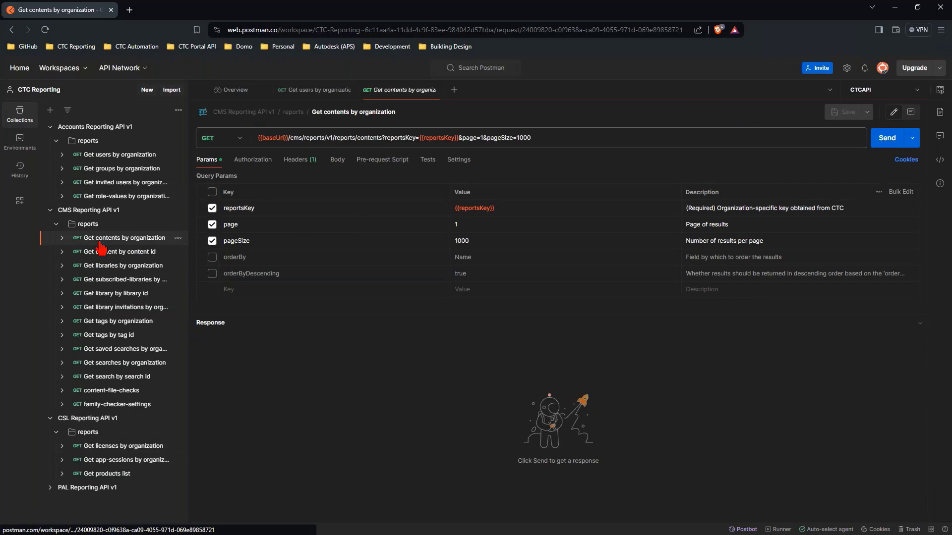
key("ctrl+Return")
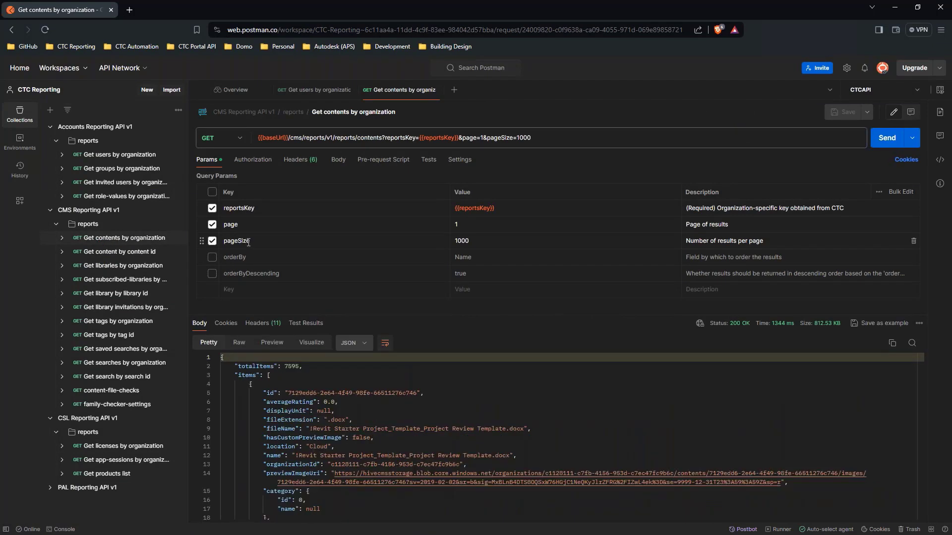
Set the page parameter of the contents request to 2, keeping a pageSize of 1000, and send it.
double_click(480, 243)
double_click(456, 242)
left_click(445, 243)
double_click(461, 225)
type("2")
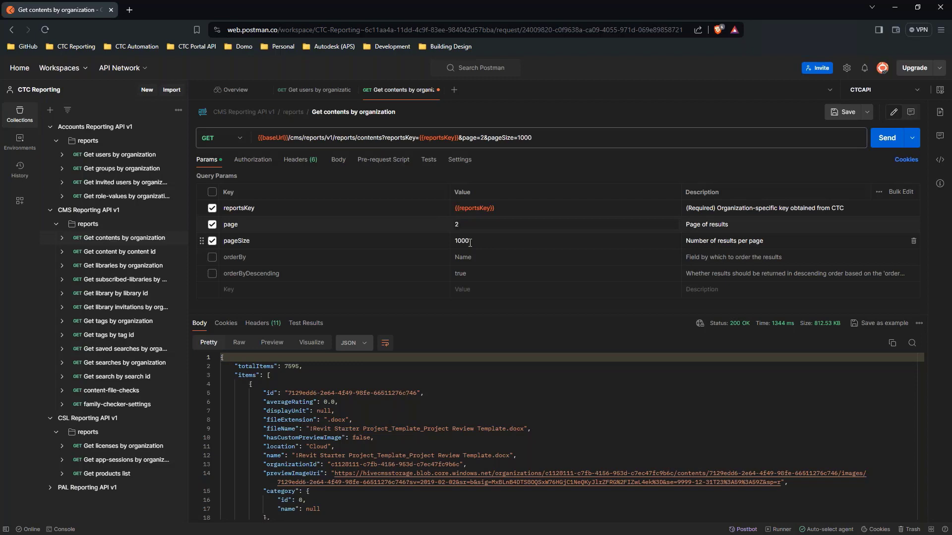
left_click(887, 140)
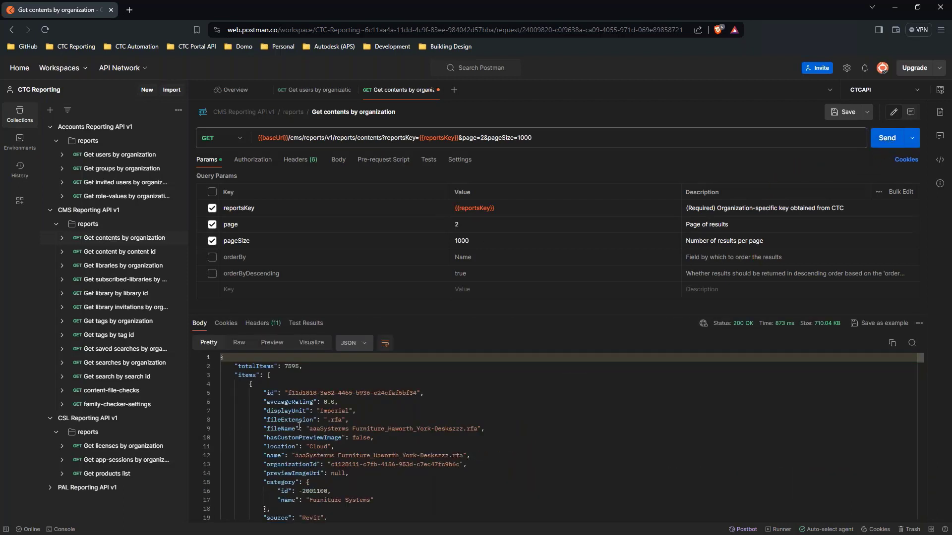
Compare the totalItems value in the response with the request's page parameter.
double_click(457, 224)
left_click_drag(285, 369, 301, 367)
left_click(288, 370)
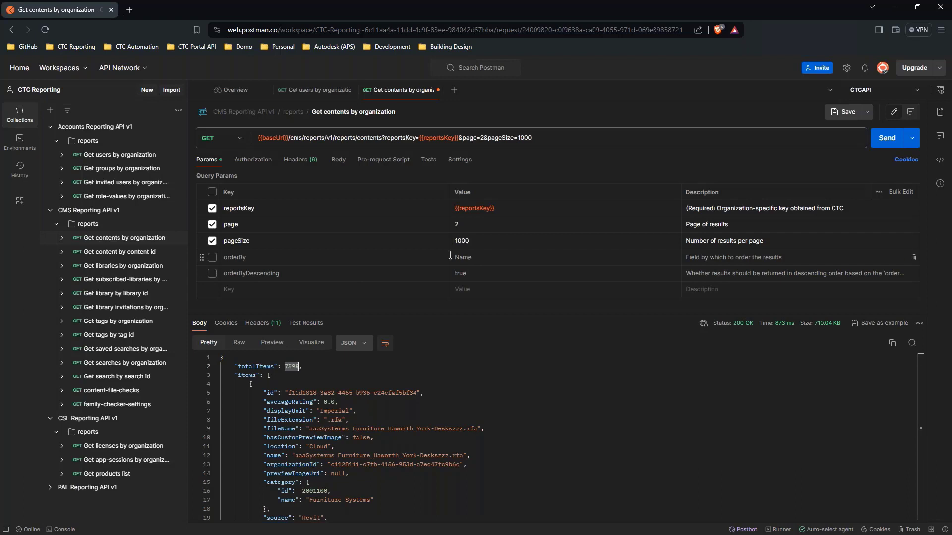
left_click(462, 226)
double_click(458, 225)
Return to Excel, close and load the reporting workbook's queries, and examine the Invoked Function sheet in Book1 from first to last record.
key("alt+Tab")
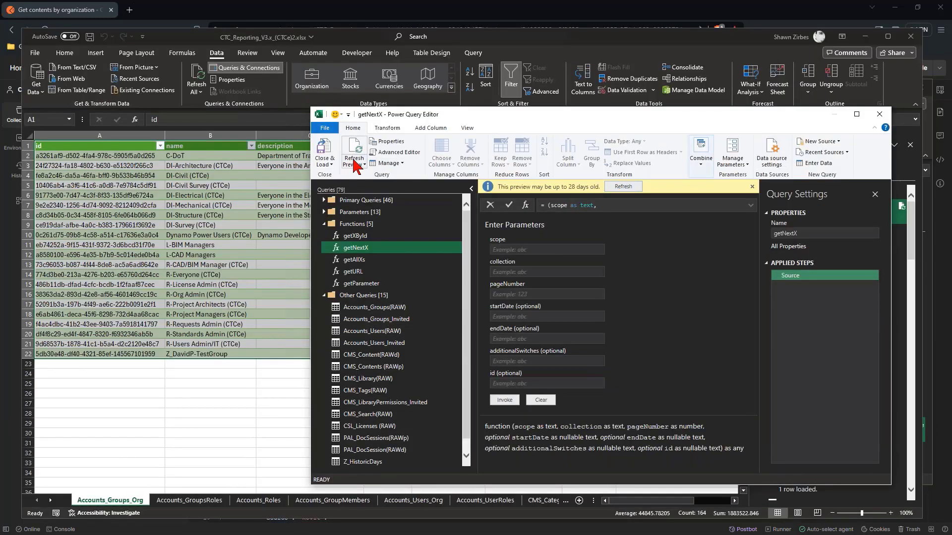
left_click(325, 151)
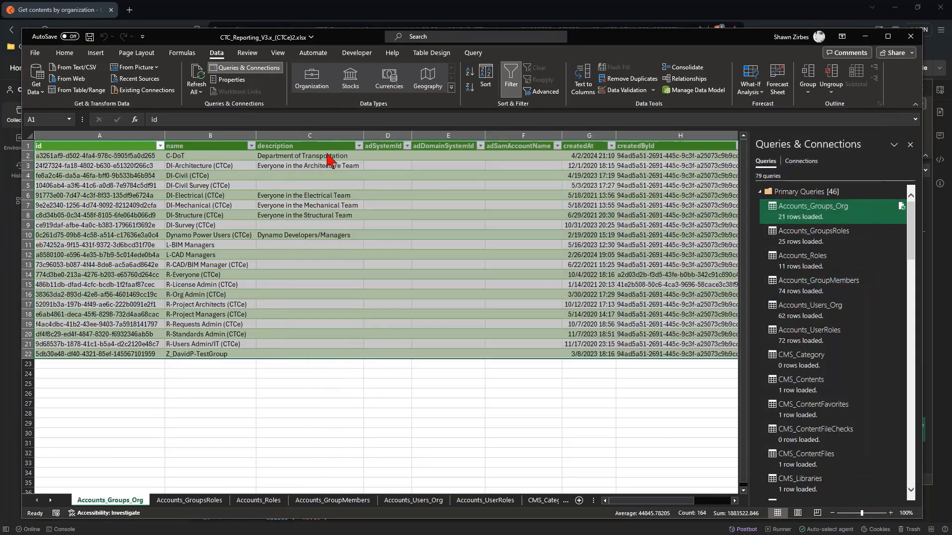
key("alt+Tab")
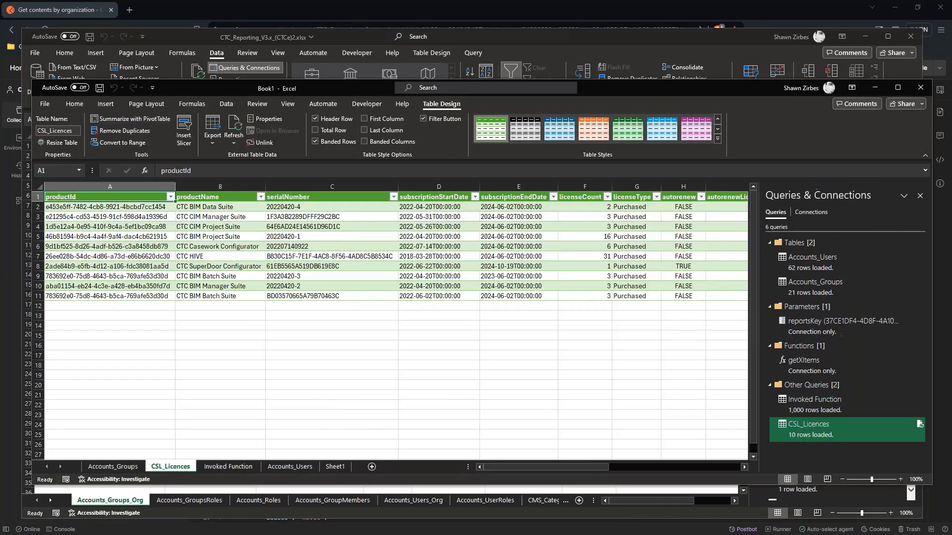
left_click(231, 467)
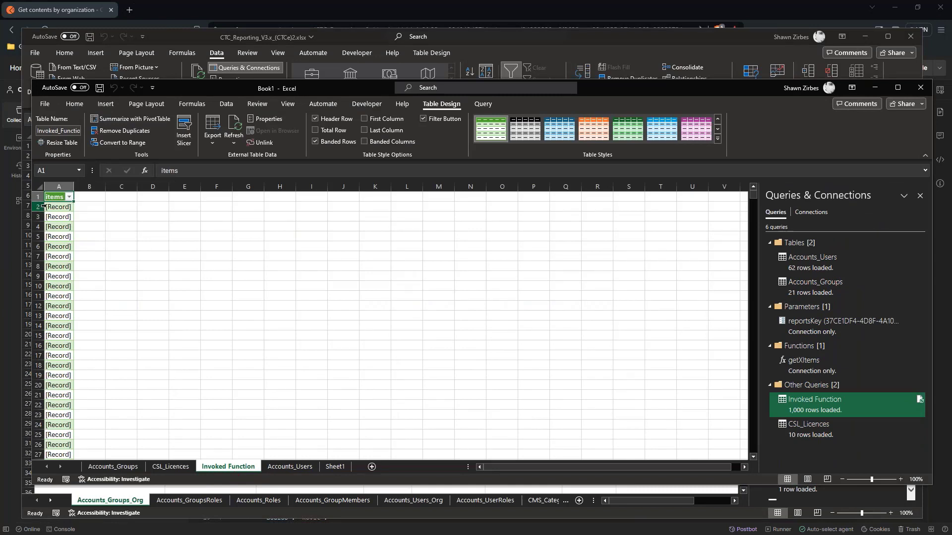
left_click_drag(753, 196, 754, 452)
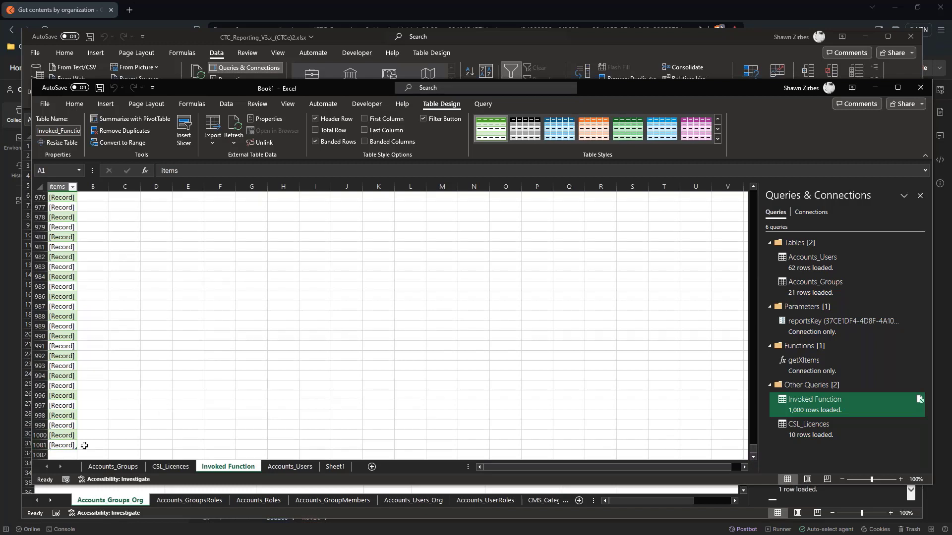
scroll(755, 406, "up", 13)
left_click_drag(754, 407, 757, 205)
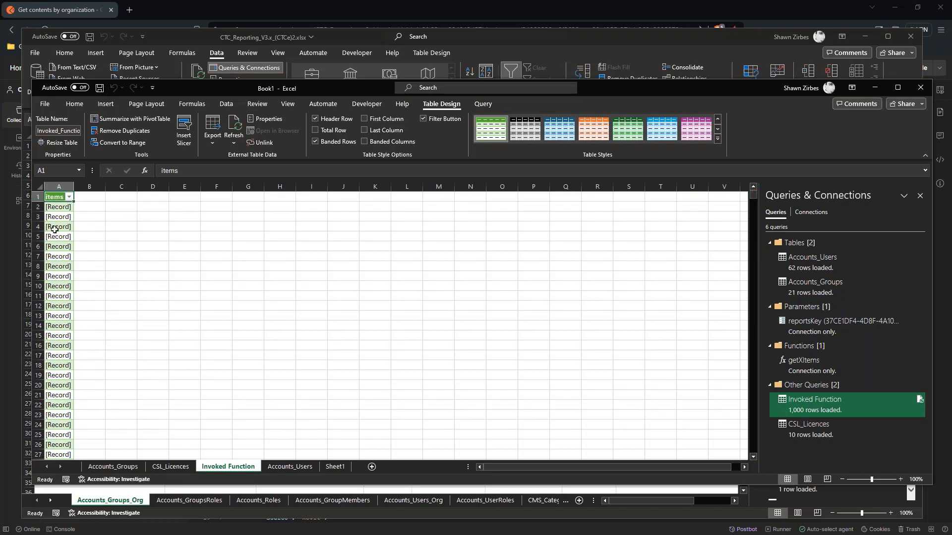
left_click_drag(754, 201, 755, 451)
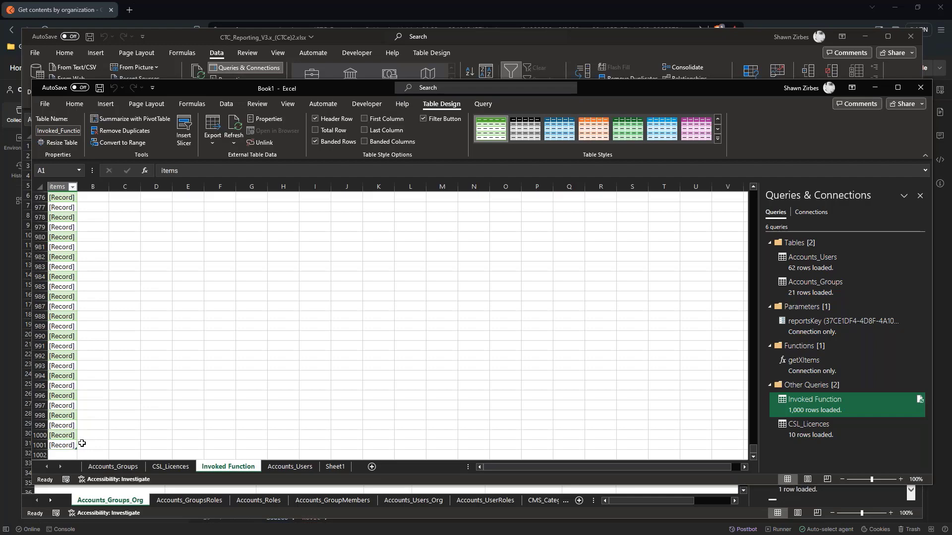
Switch back to the CTC_Reporting workbook, reopen its query editor, and open the code of the getNextX function.
left_click(256, 515)
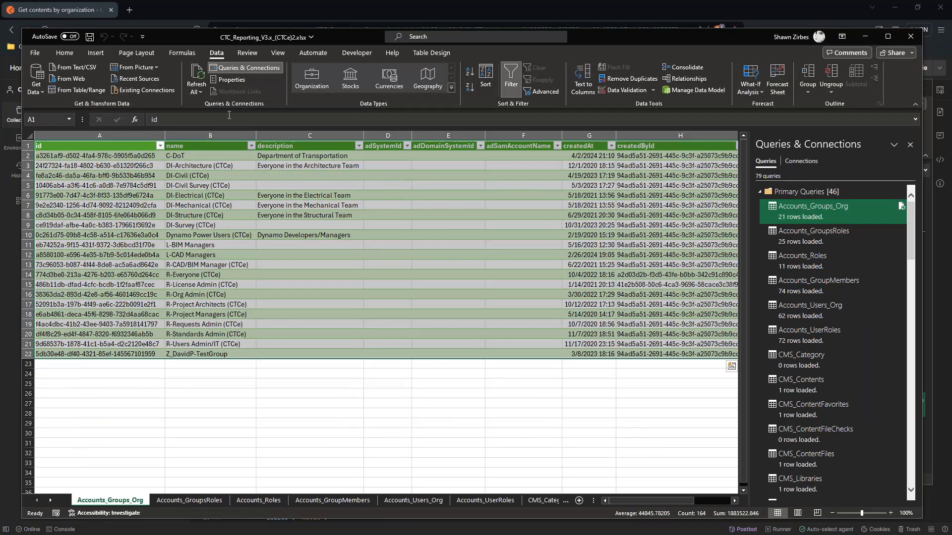
double_click(827, 207)
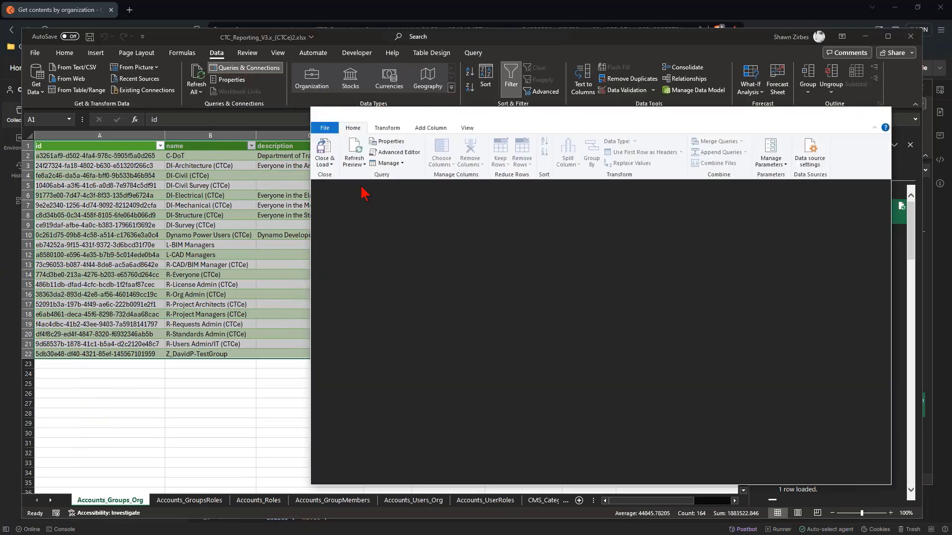
scroll(441, 306, "down", 10)
scroll(463, 298, "down", 5)
left_click(345, 323)
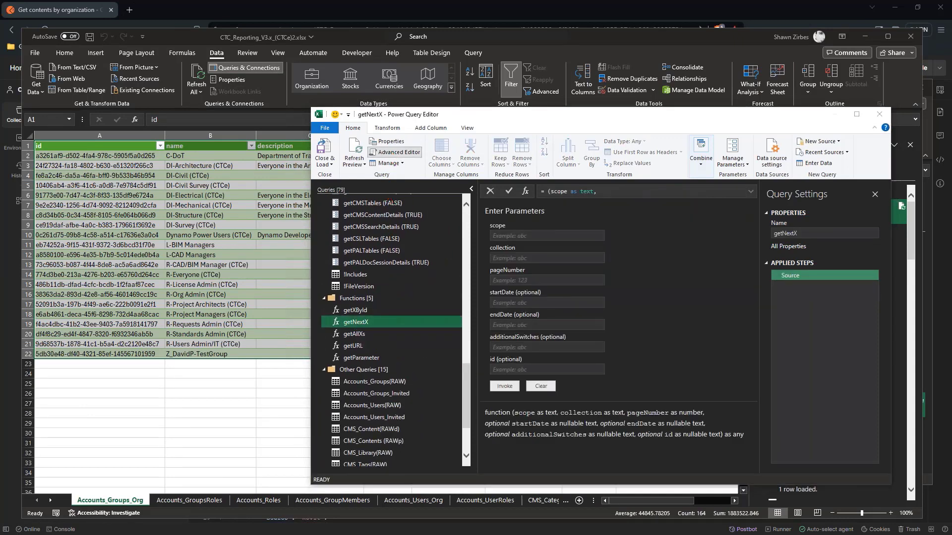
left_click(395, 152)
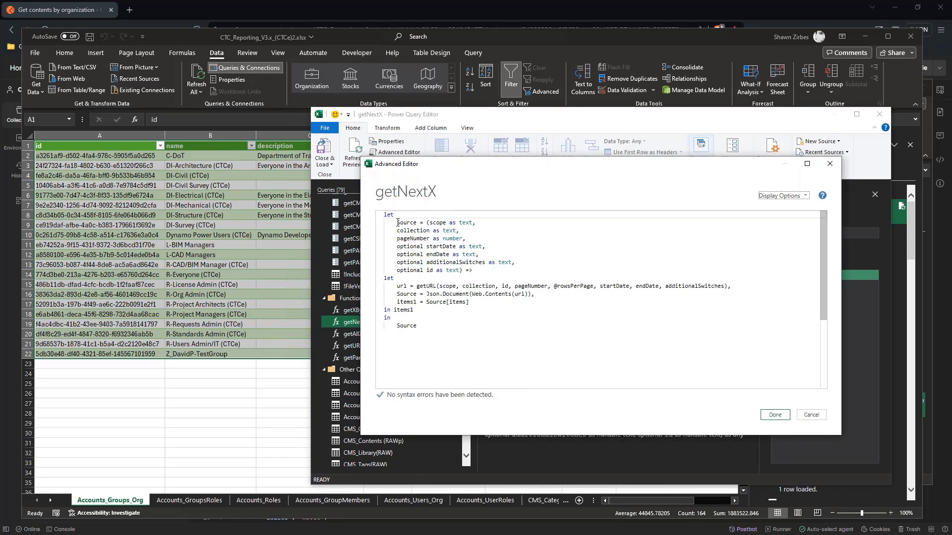
Examine getNextX's input parameters and its getURL call, moving the code window clear of the query list.
left_click_drag(397, 222, 483, 272)
left_click_drag(397, 287, 434, 287)
left_click(430, 288)
left_click_drag(456, 166, 510, 180)
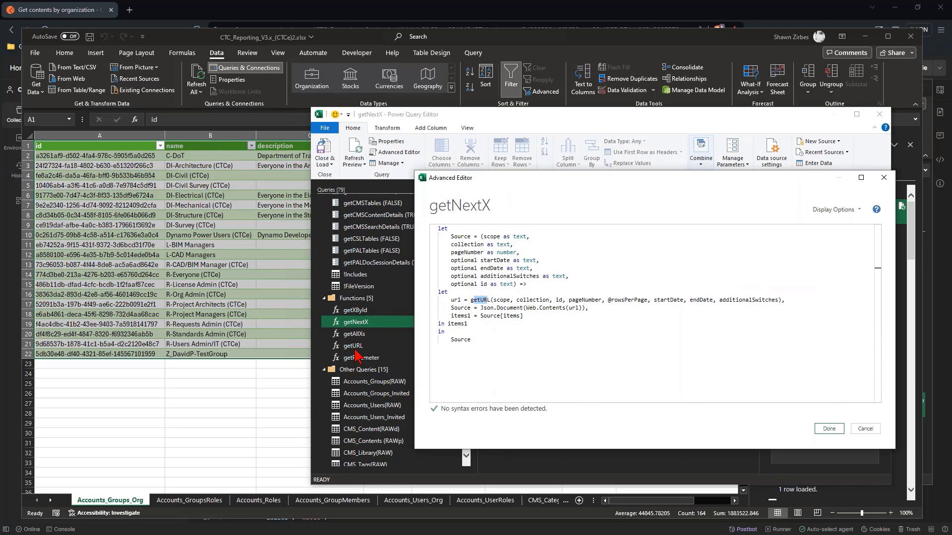
Examine getNextX's getURL arguments, the Source line that reads the JSON web contents, and the items1 line that extracts the items.
double_click(559, 300)
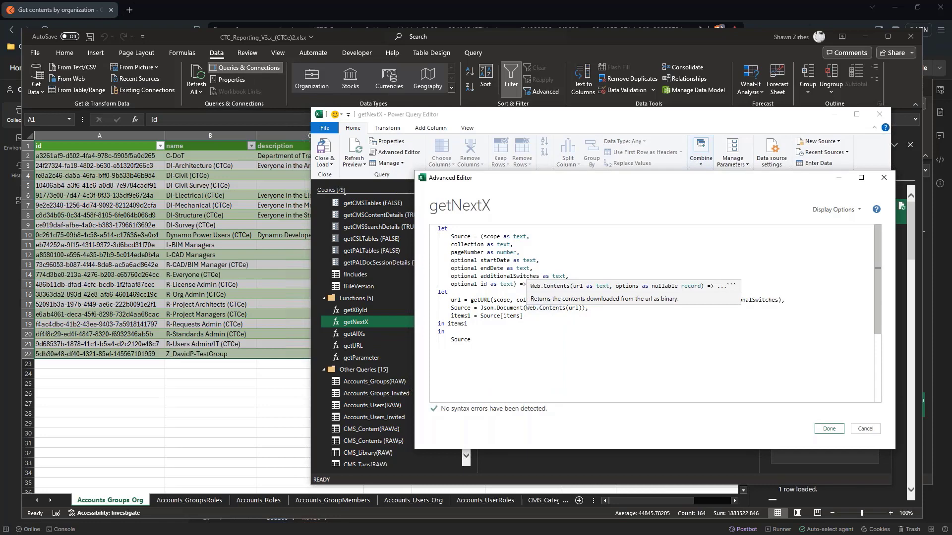
left_click(565, 342)
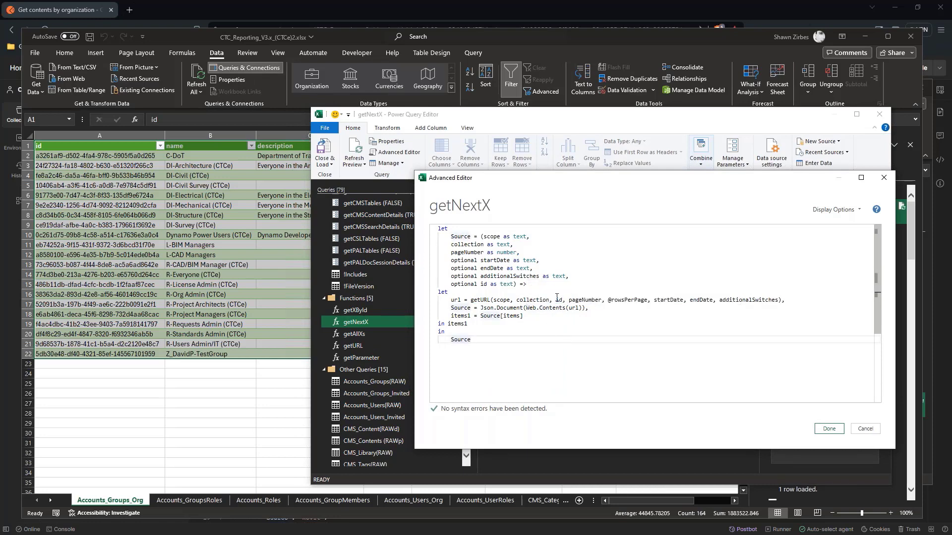
left_click_drag(449, 299, 590, 308)
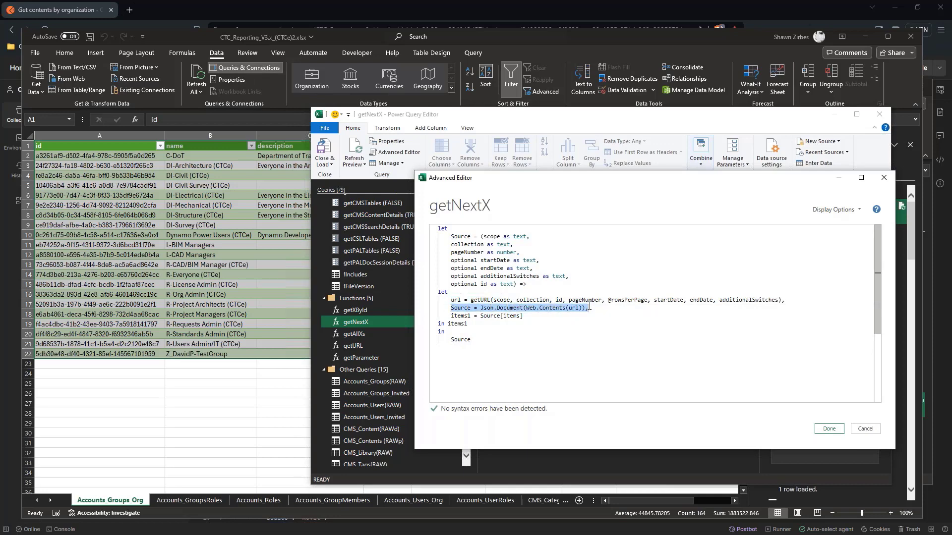
left_click_drag(450, 315, 526, 316)
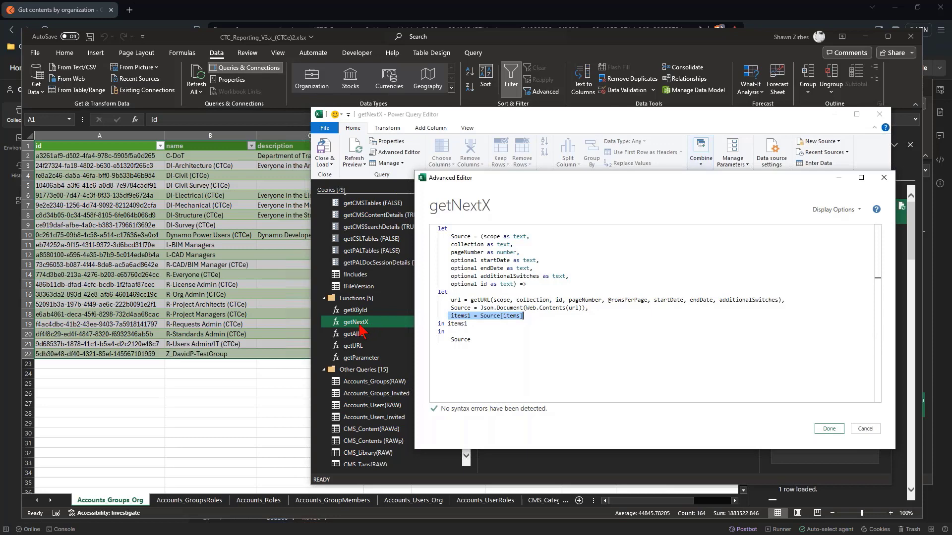
Close getNextX's code without changes, open the code of the getAllXs function, and move its window up to show the whole script.
left_click(864, 429)
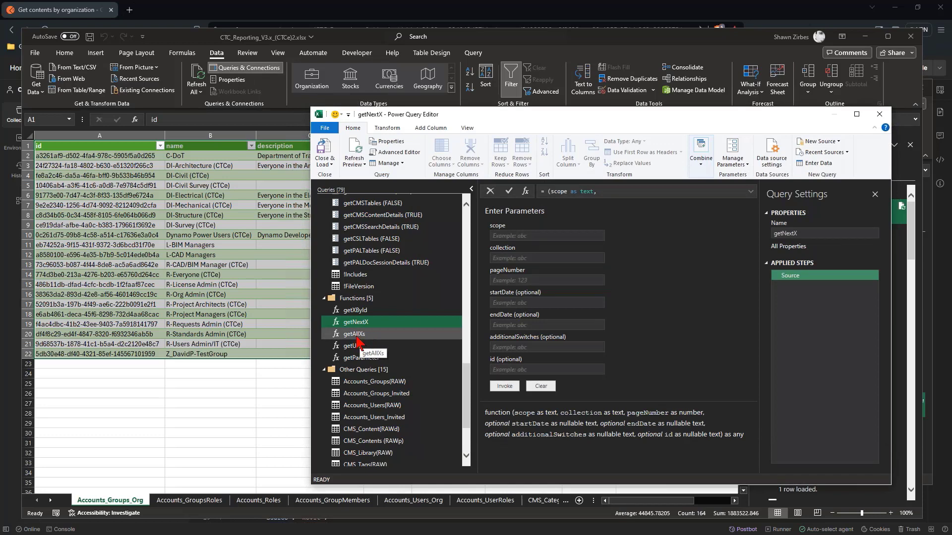
left_click(362, 336)
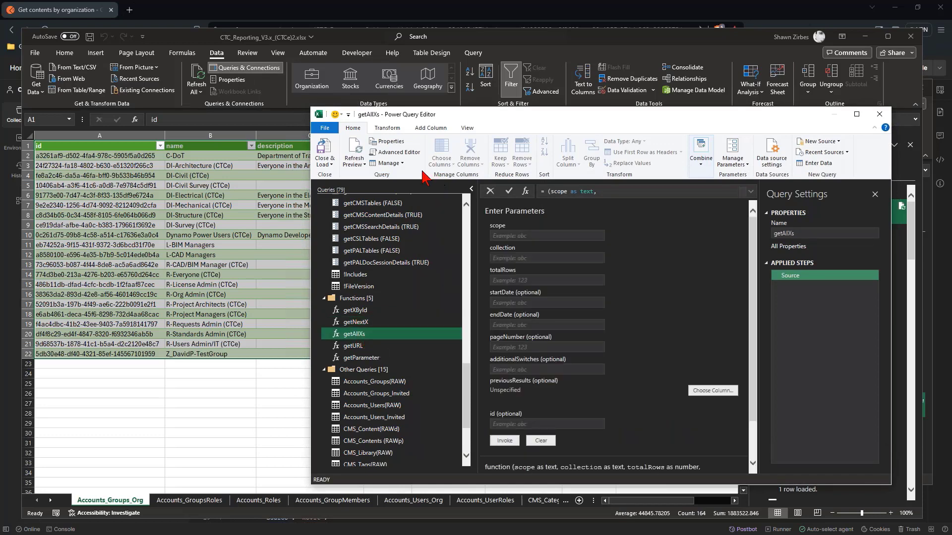
left_click(501, 234)
left_click(396, 152)
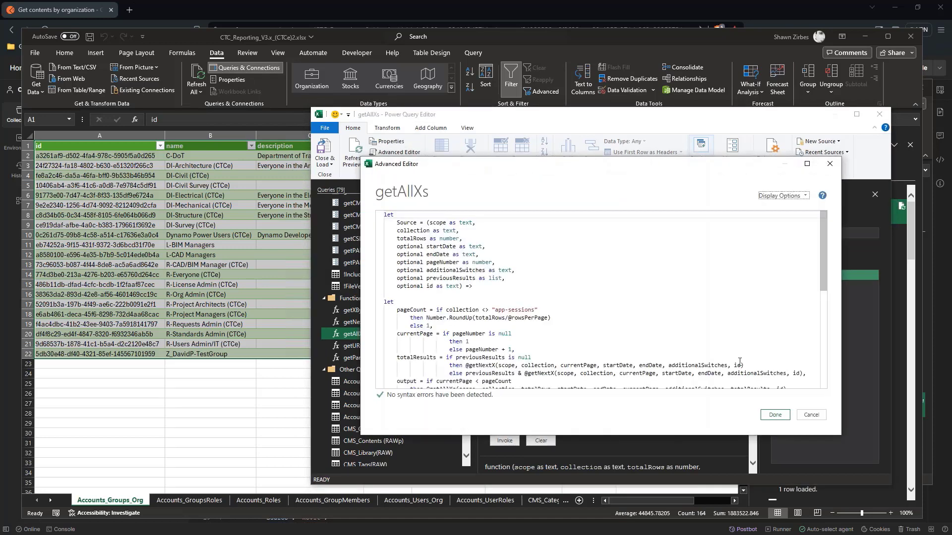
left_click_drag(694, 159, 684, 25)
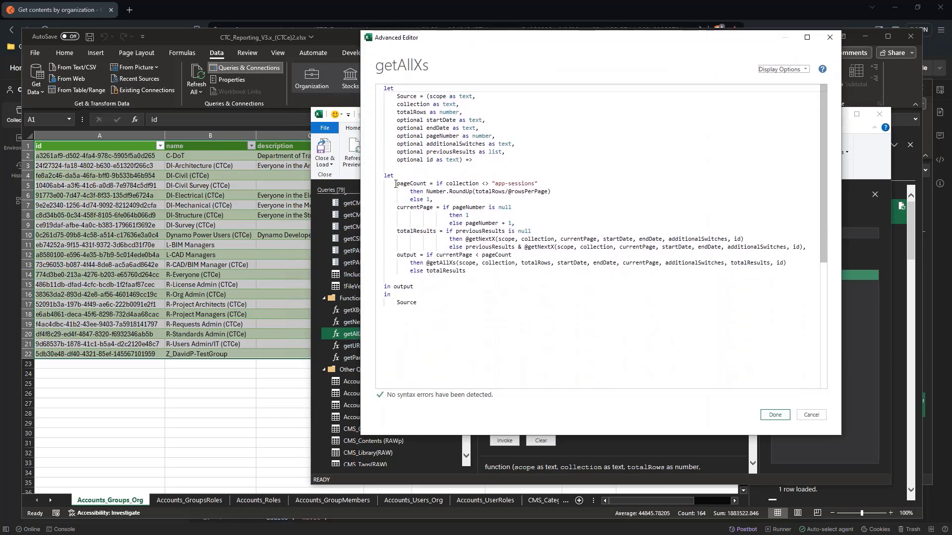
Examine getAllXs's pageCount calculation and the currentPage condition based on pageNumber.
left_click_drag(395, 183, 556, 196)
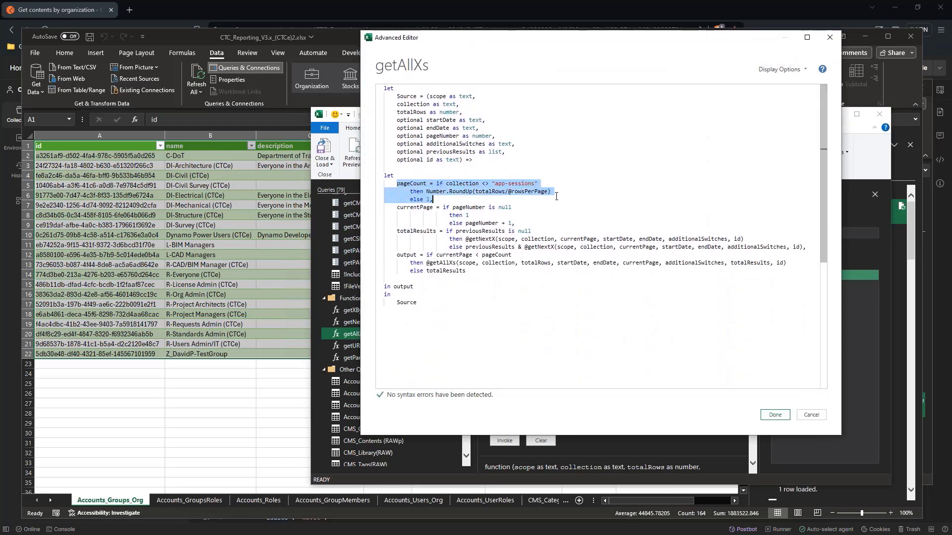
key("shift+Down")
key("shift+Down")
key("shift+Down")
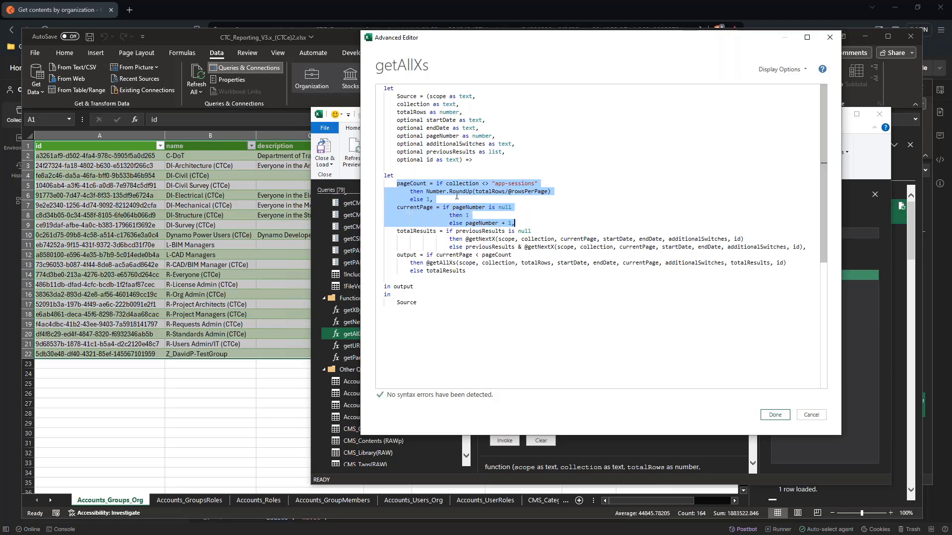
left_click(545, 214)
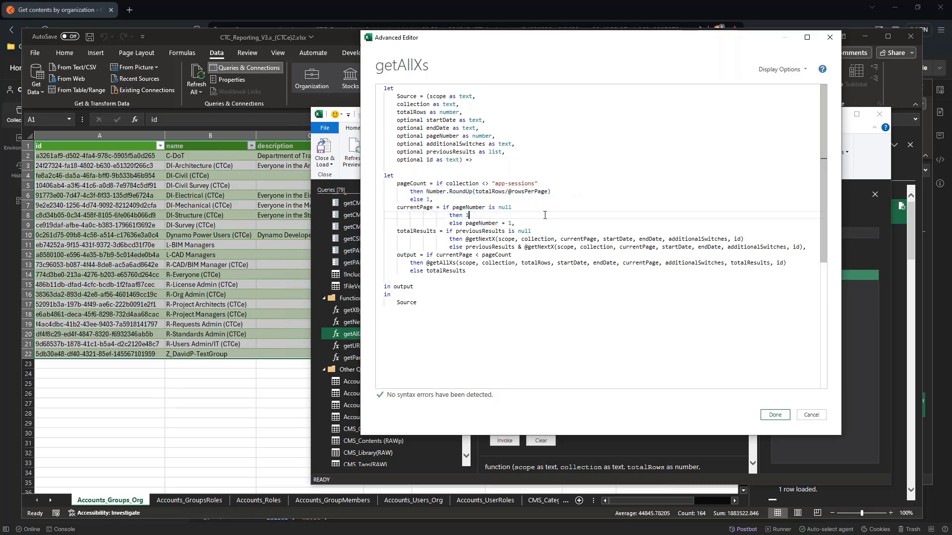
left_click_drag(397, 231, 438, 235)
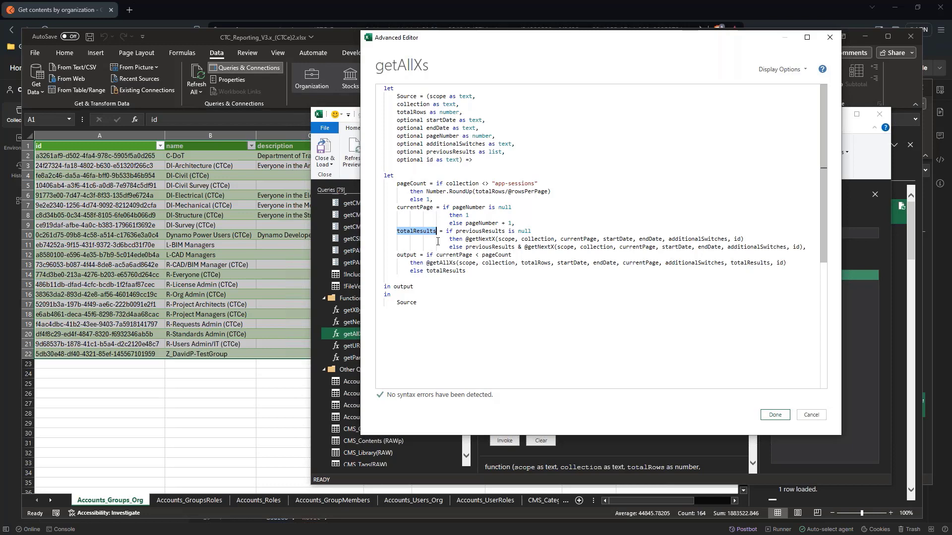
left_click_drag(469, 240, 494, 240)
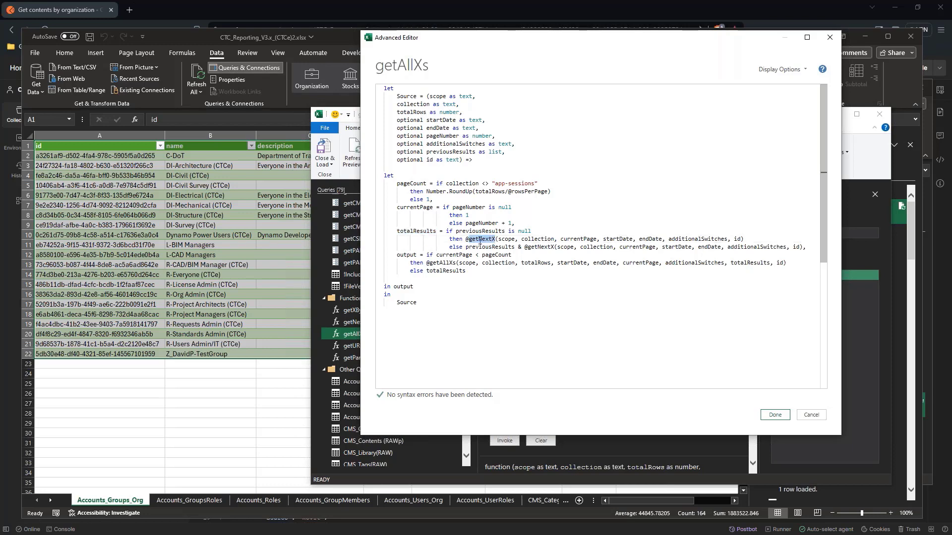
left_click_drag(455, 231, 533, 231)
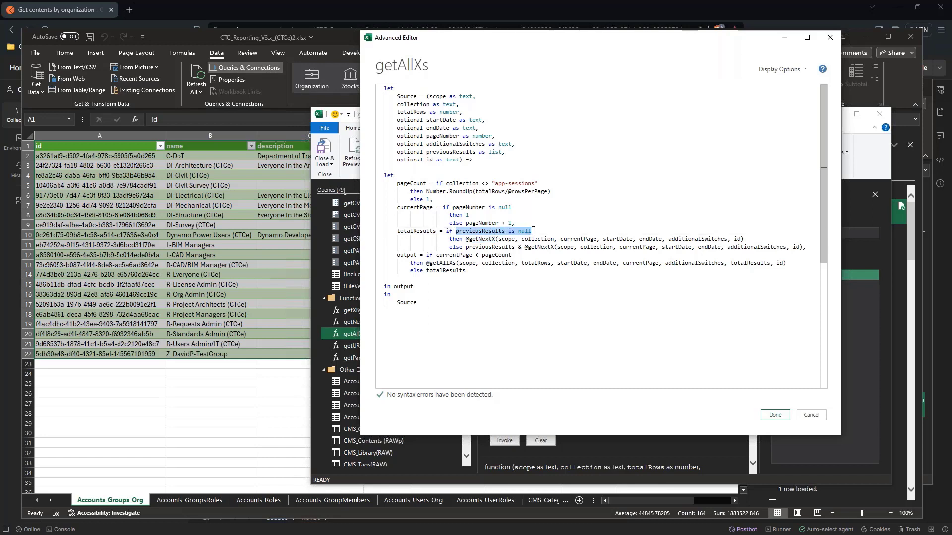
left_click_drag(469, 239, 494, 239)
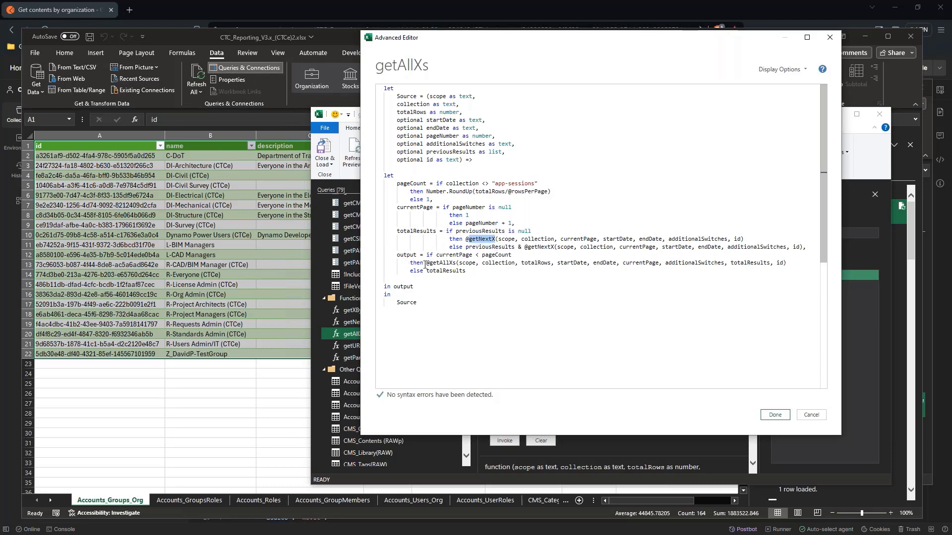
double_click(442, 256)
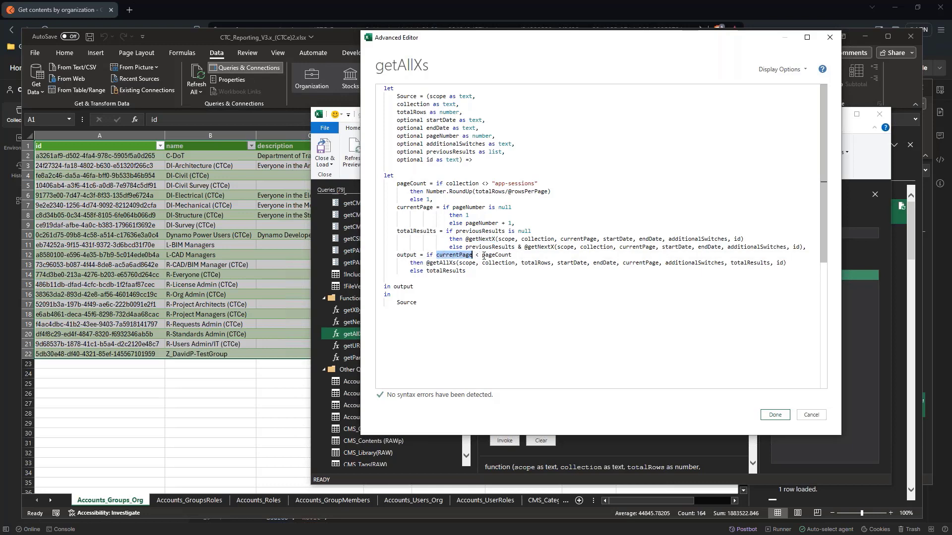
left_click_drag(482, 256, 511, 255)
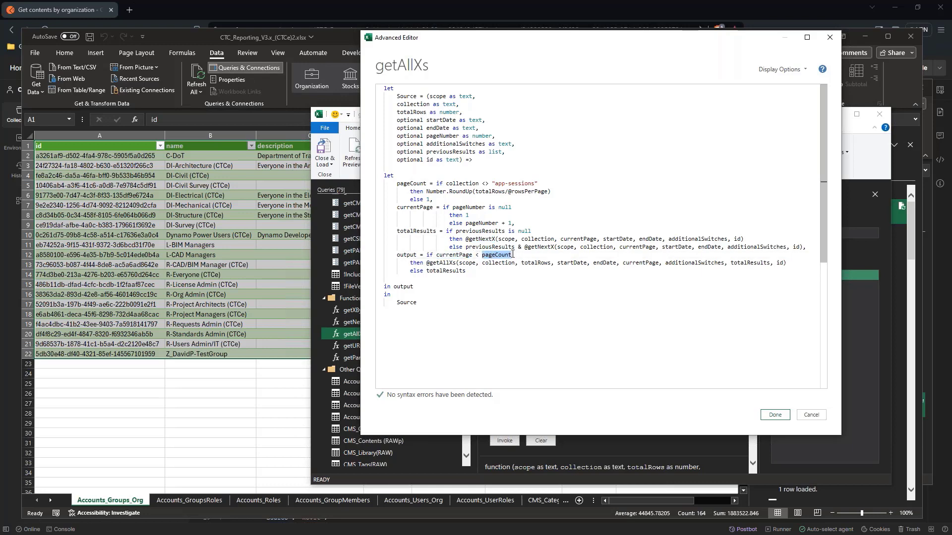
left_click_drag(427, 263, 539, 262)
left_click_drag(730, 262, 767, 267)
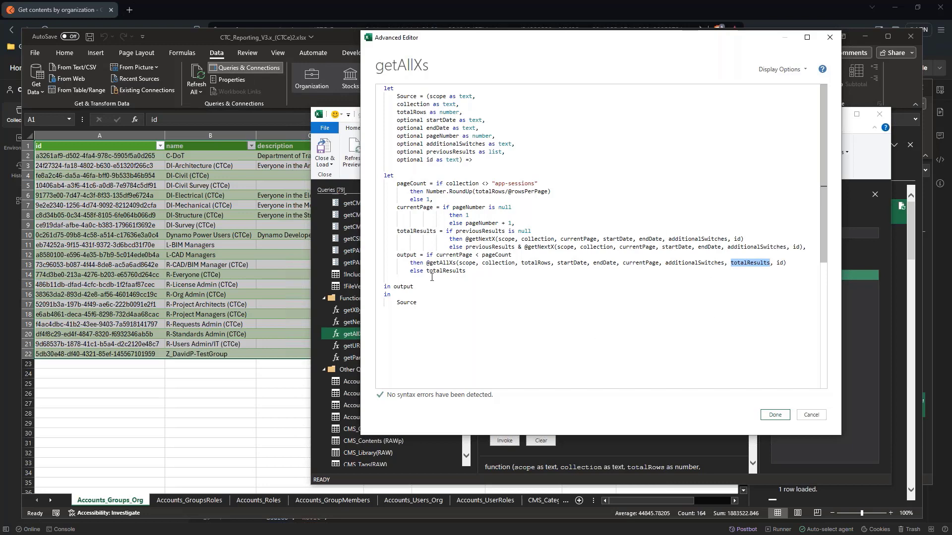
left_click_drag(428, 272, 466, 271)
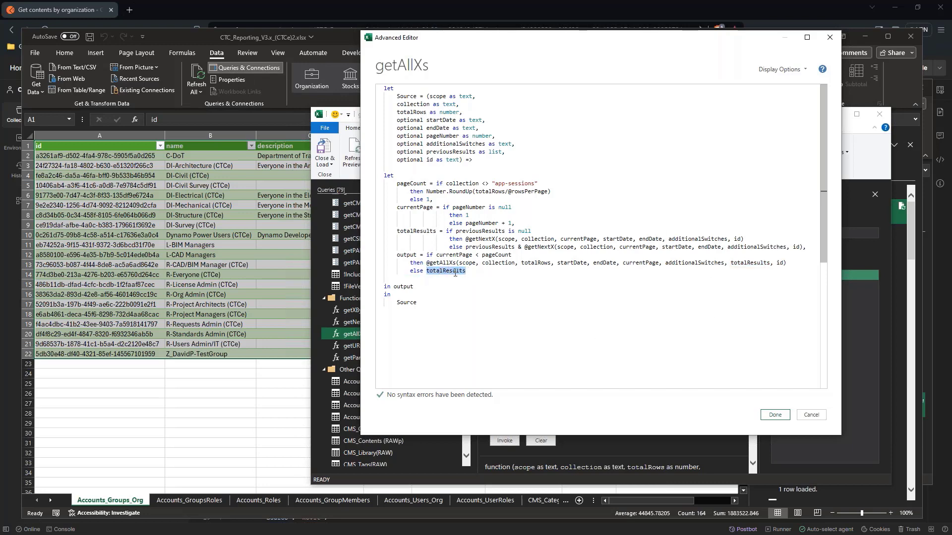
Examine the in output line and the whole inner let block, from pageCount to the output's else branch.
left_click(413, 287)
left_click_drag(395, 183, 569, 279)
left_click(565, 285)
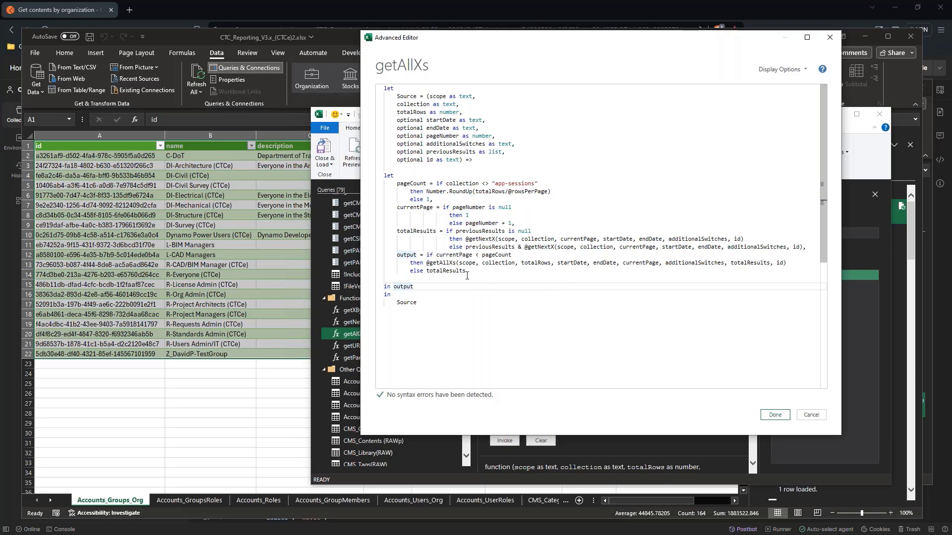
left_click_drag(466, 271, 384, 176)
left_click(387, 183)
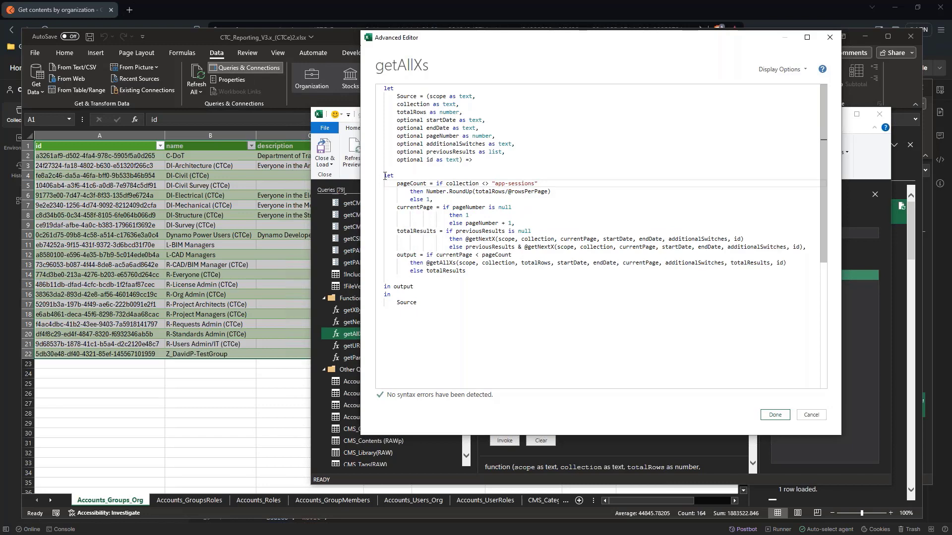
left_click_drag(385, 176, 562, 270)
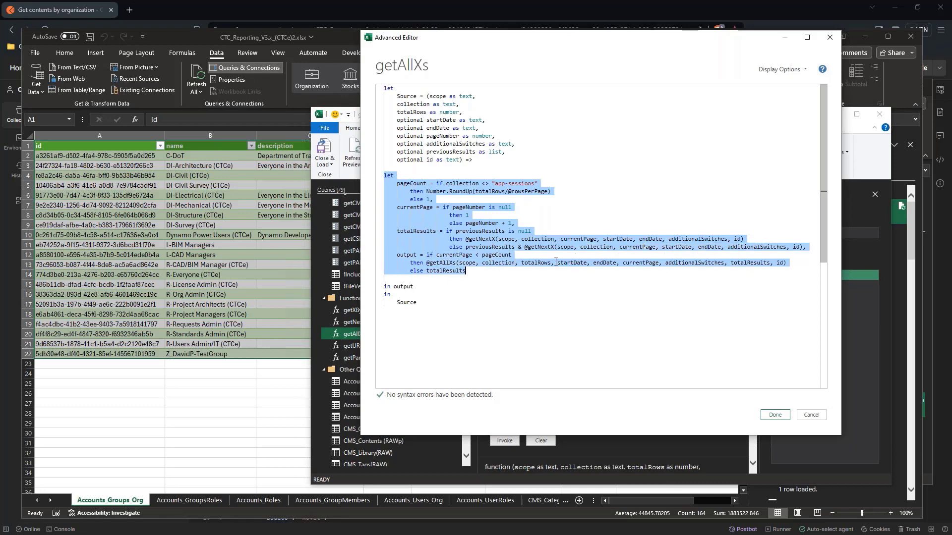
left_click(500, 255)
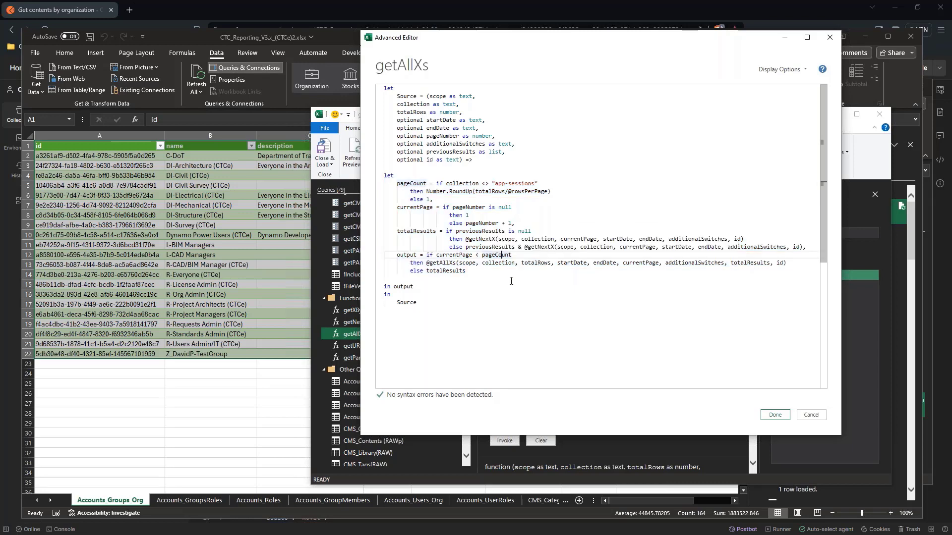
Examine getAllXs's Source parameter list and nested let expression, and close the code without changes along with the query editor.
left_click_drag(441, 304, 391, 92)
left_click(397, 101)
left_click(397, 96)
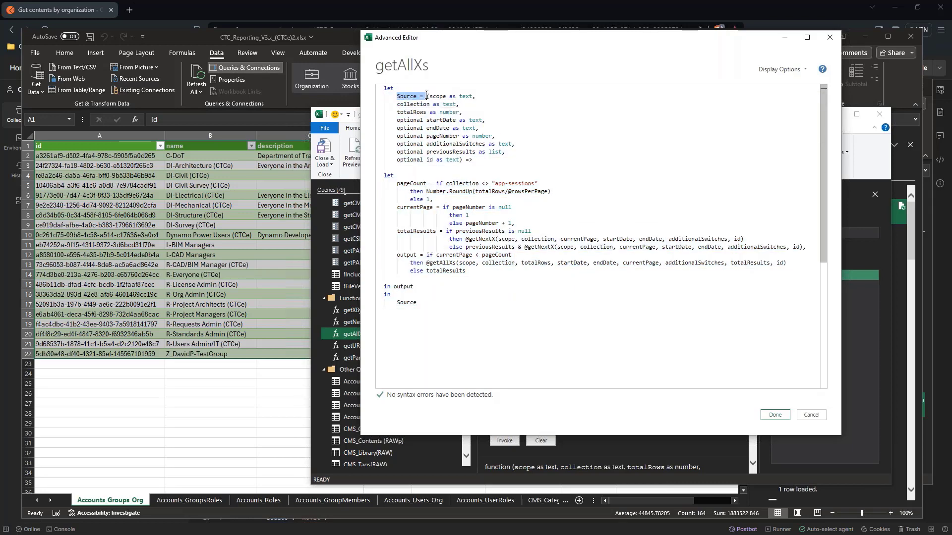
left_click(428, 97)
left_click_drag(439, 101, 460, 160)
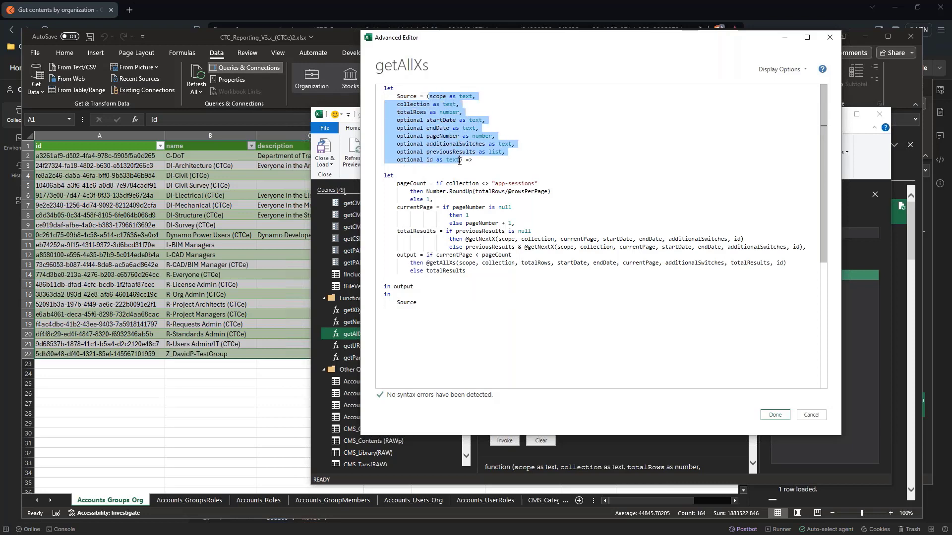
left_click_drag(387, 176, 414, 321)
left_click(414, 320)
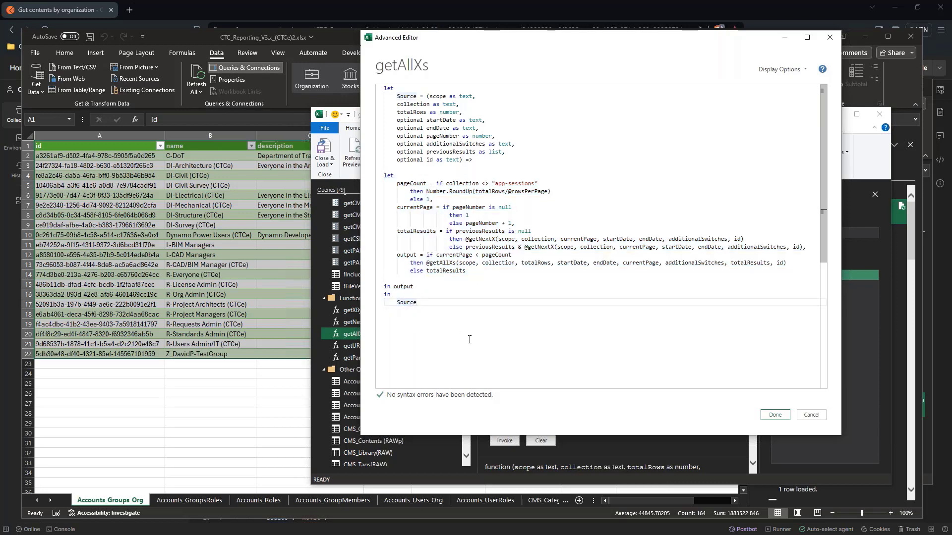
left_click(811, 415)
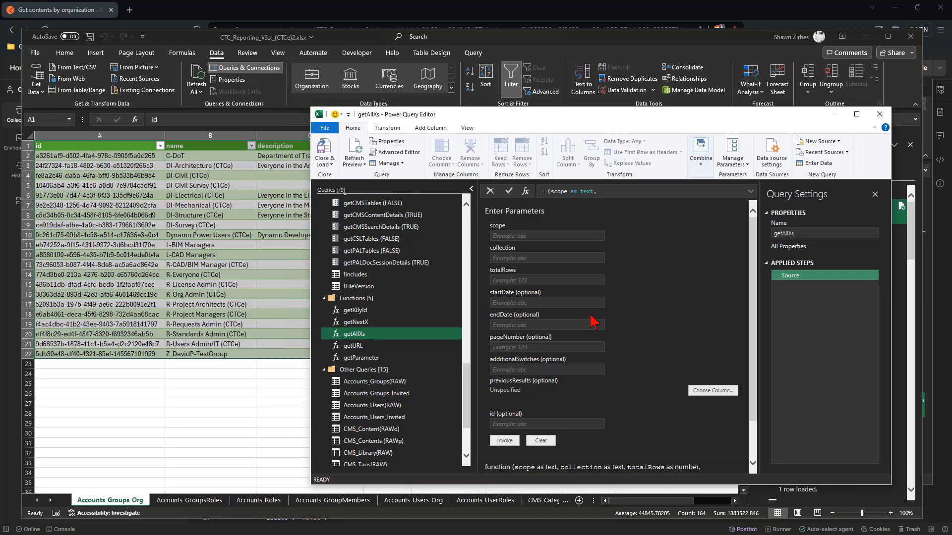
left_click(879, 115)
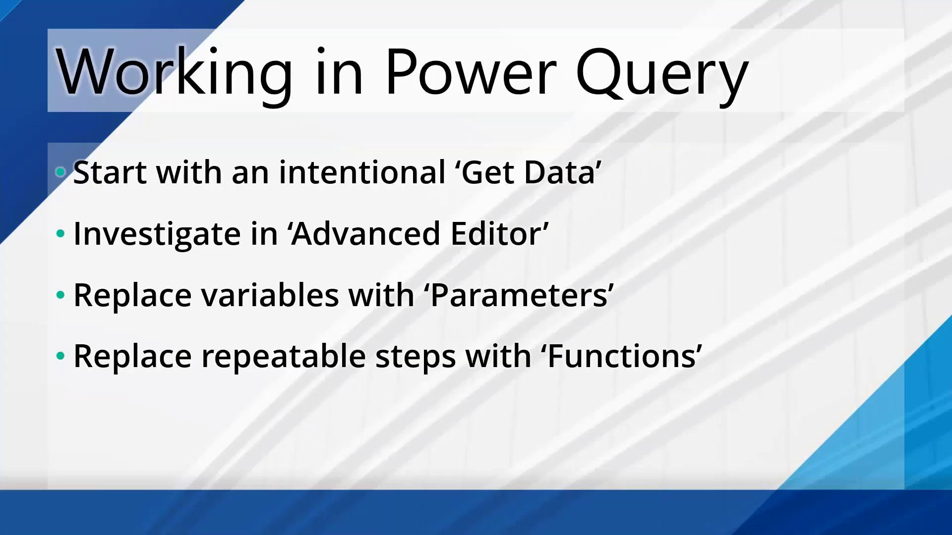